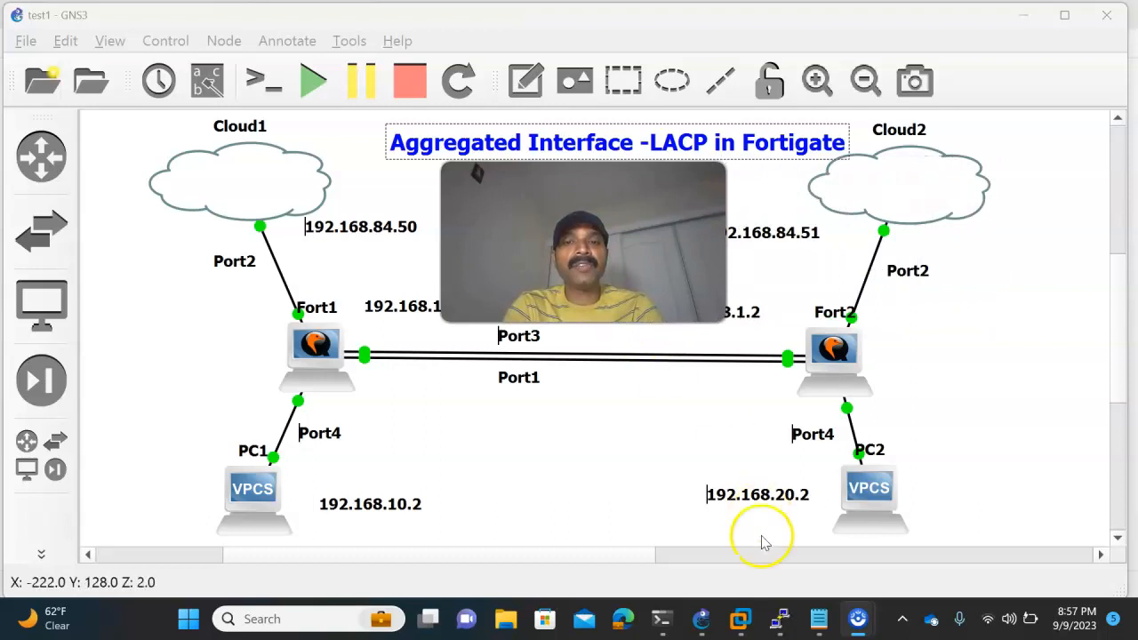
- In Notepad, change the interface to port2 in both configuration blocks, for 192.168.84.50 and 192.168.84.51
mouse_move(822, 629)
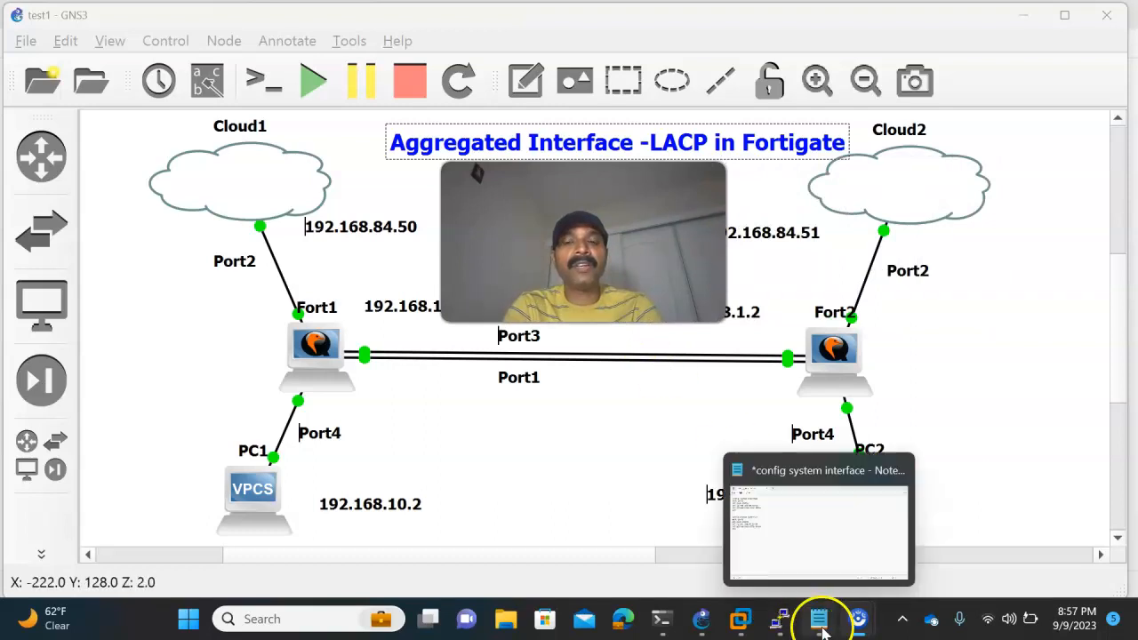
left_click(803, 549)
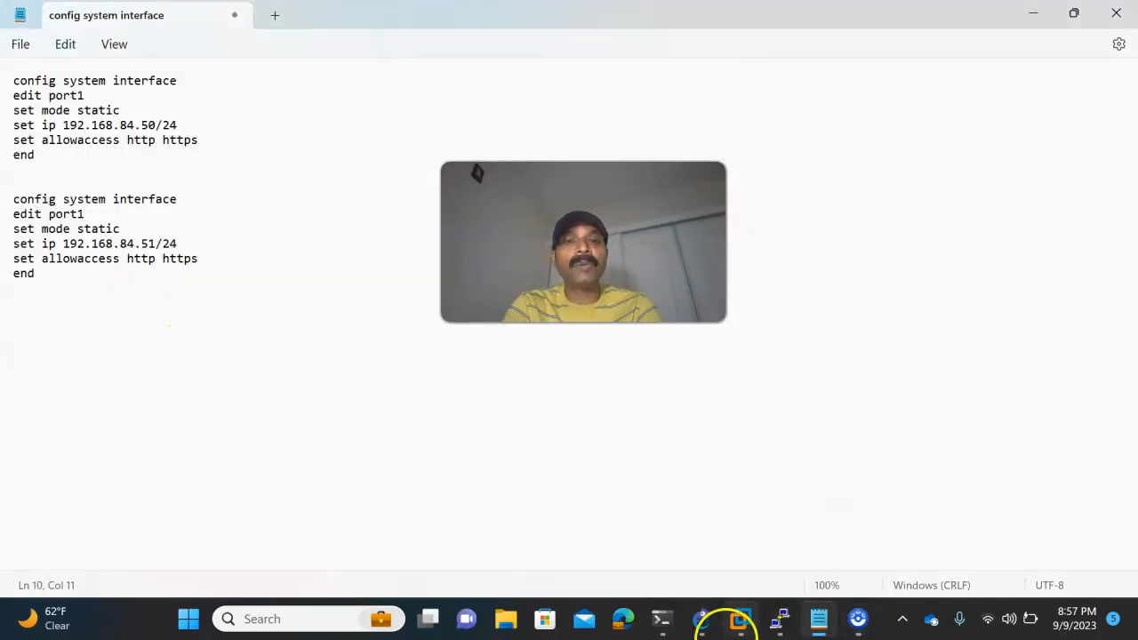
left_click(701, 619)
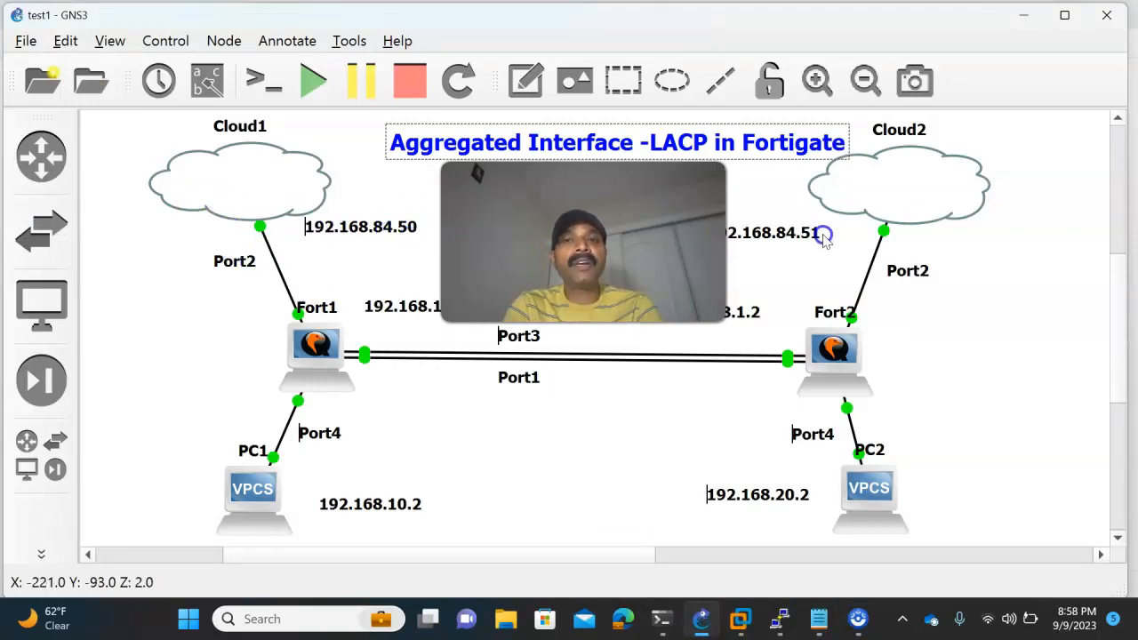
left_click(819, 618)
left_click(92, 96)
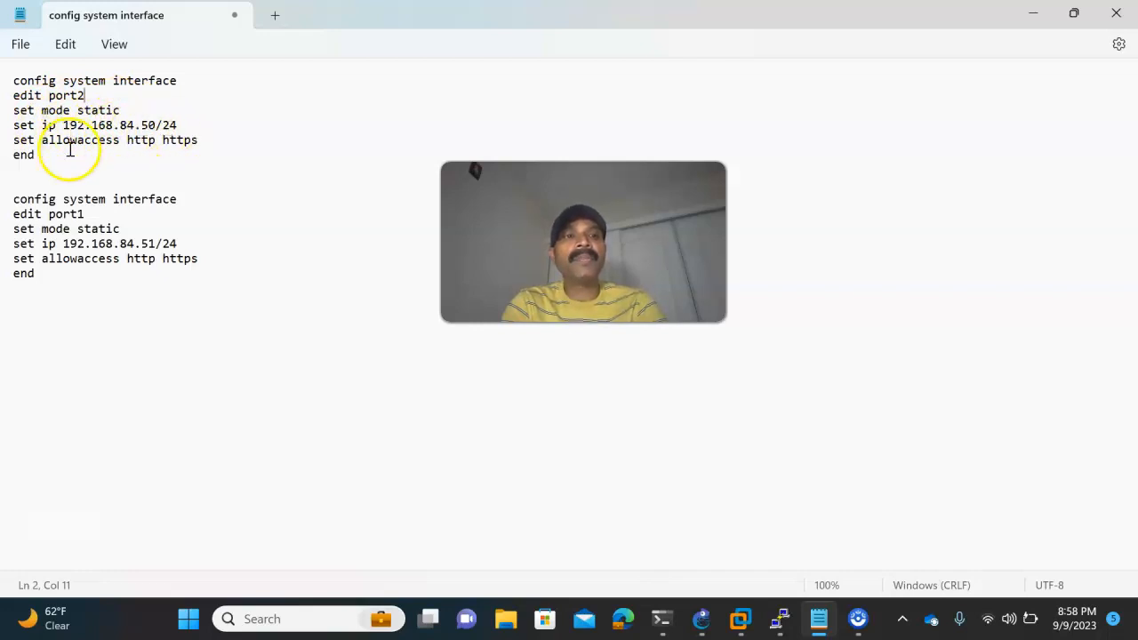
left_click(104, 215)
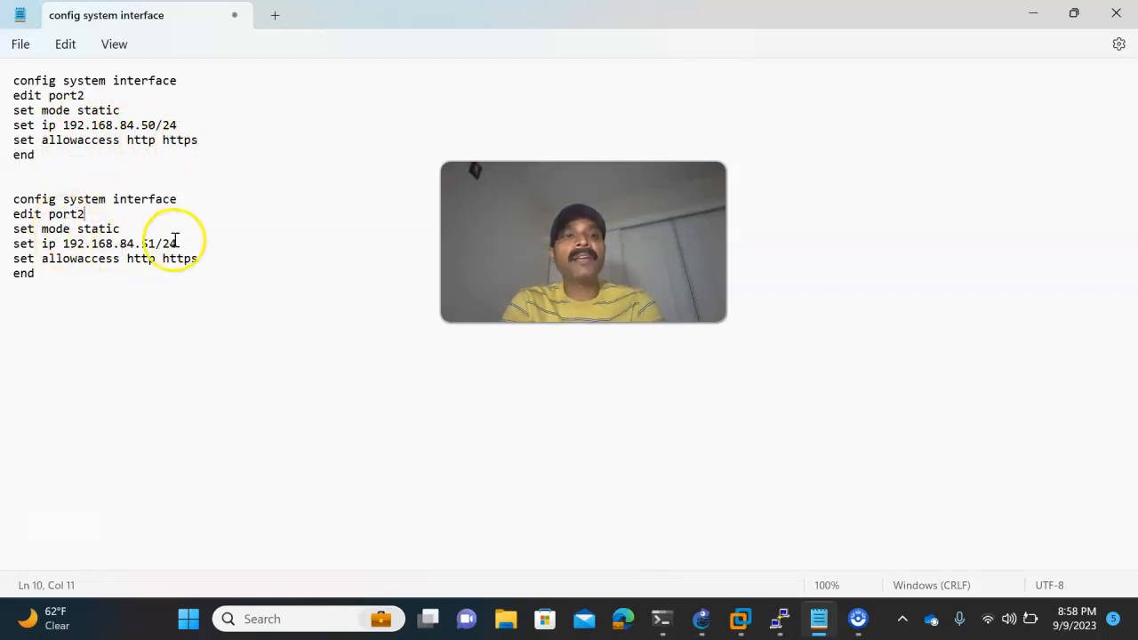
- Copy the 192.168.84.50 configuration block and log in to the Fort1 PuTTY console as admin with the account password
left_click_drag(76, 170, 13, 80)
key("ctrl+c")
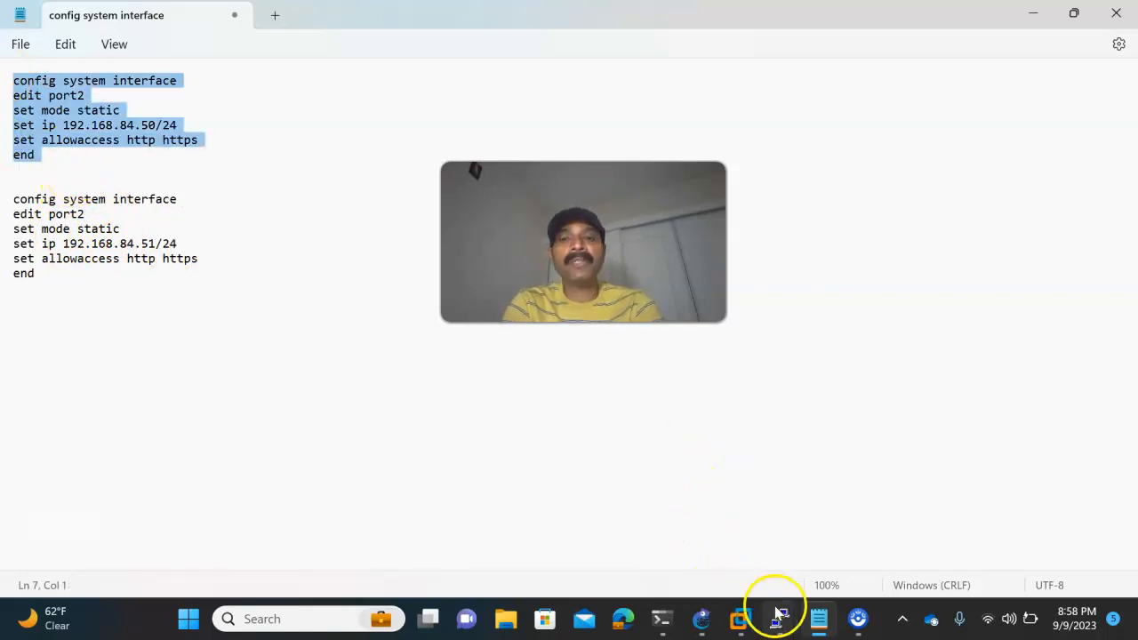
mouse_move(780, 616)
left_click(510, 558)
type("admin")
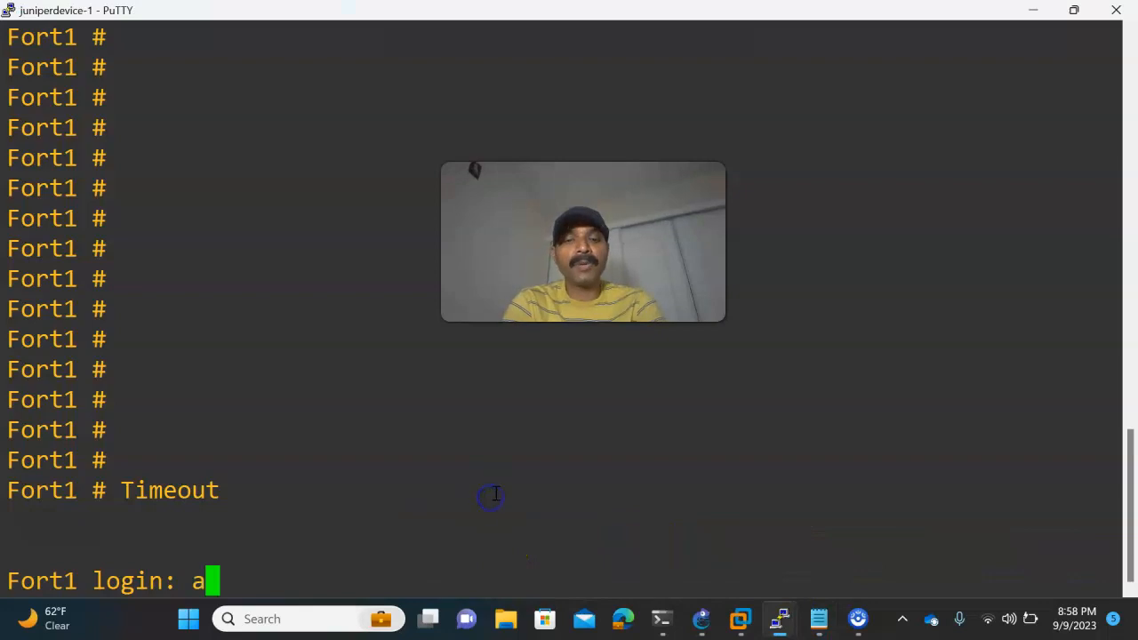
key("Return")
type("****")
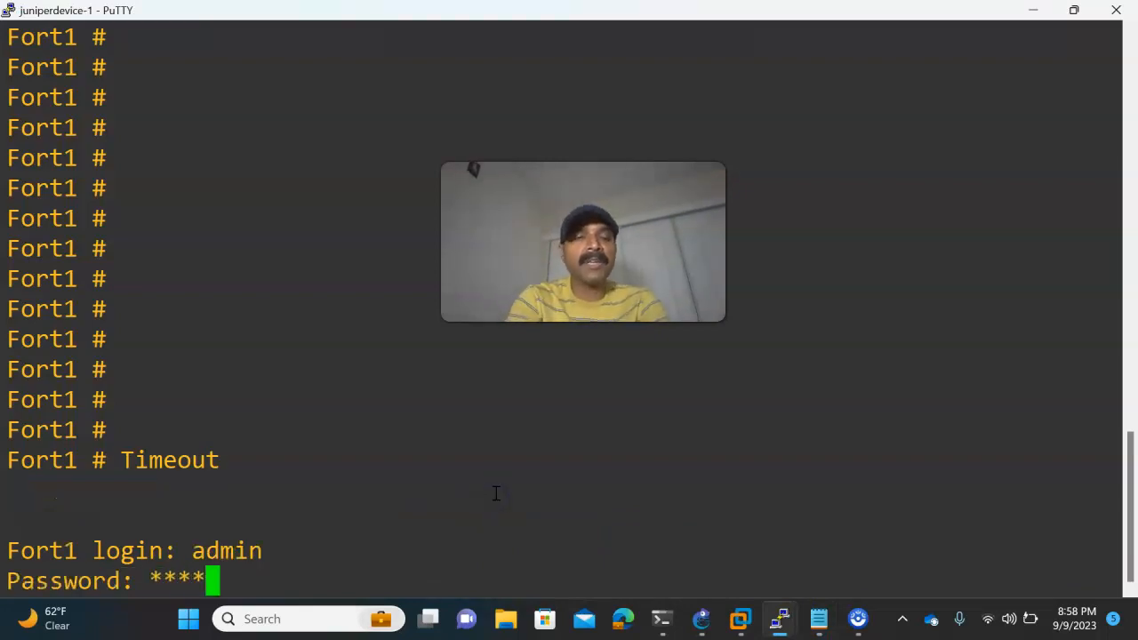
key("Return")
key("Return")
- Paste the copied commands on Fort1 to give port2 the static IP 192.168.84.50/24 with HTTP and HTTPS access
key("Return")
right_click(479, 415)
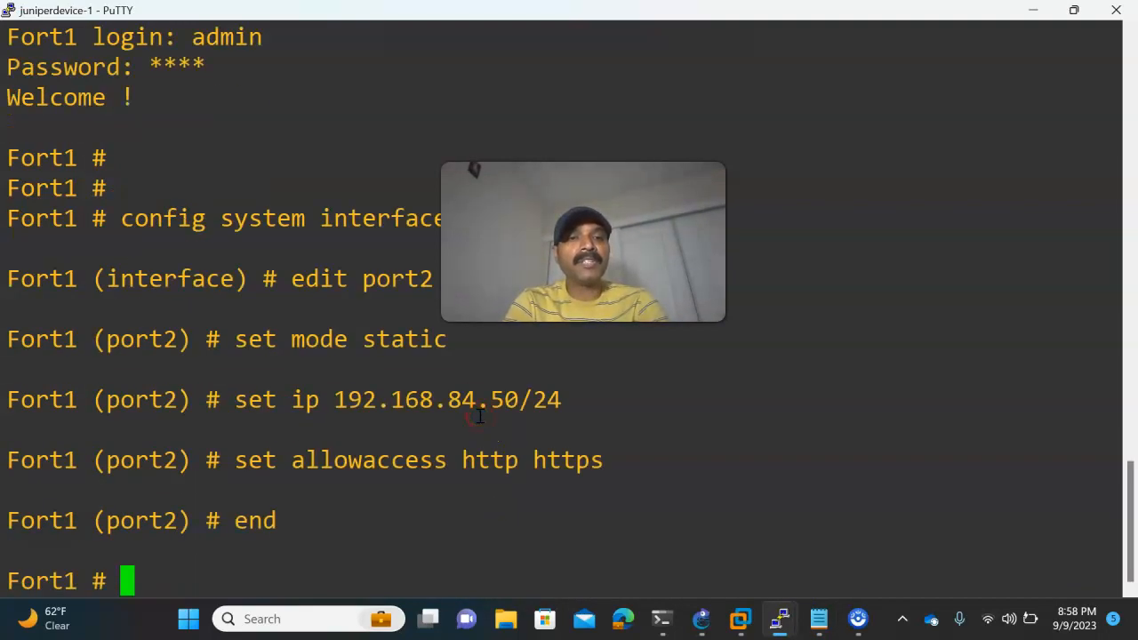
key("Return")
key("Return")
key("Return")
key("Return")
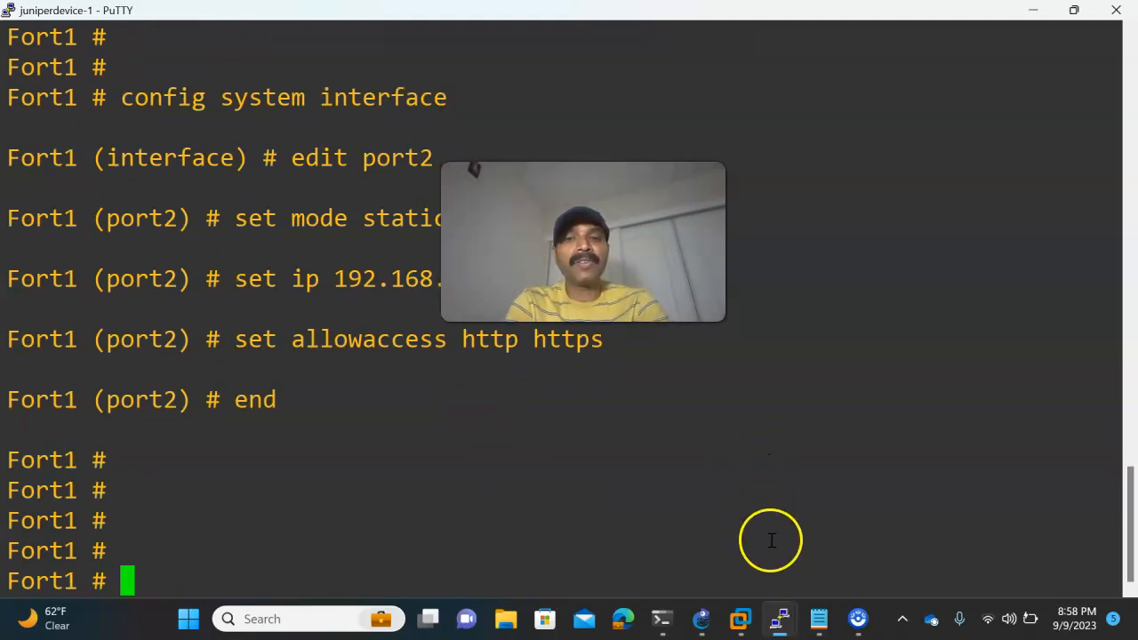
- Copy the second configuration block, for IP 192.168.84.51/24, from the Notepad file
left_click(823, 620)
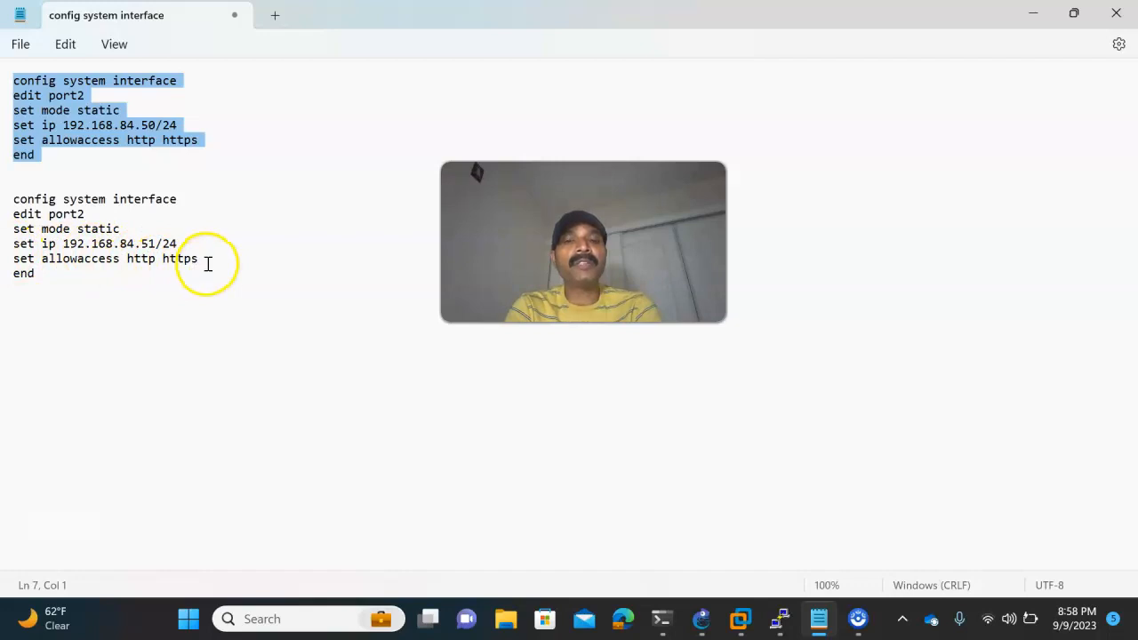
left_click(17, 302)
key("shift+Up")
key("shift+Up")
key("shift+Up")
key("shift+Up")
key("shift+Up")
key("shift+Up")
key("ctrl+c")
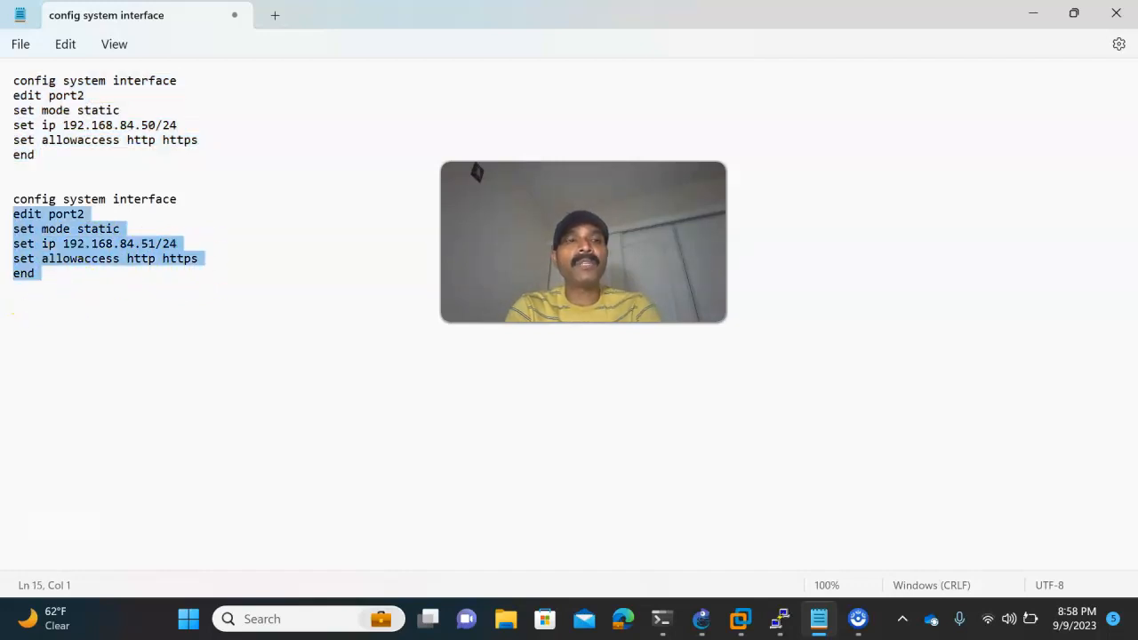
- Log in to the Fort2 PuTTY console as admin with the account password and paste the port2 configuration for 192.168.84.51/24
mouse_move(788, 610)
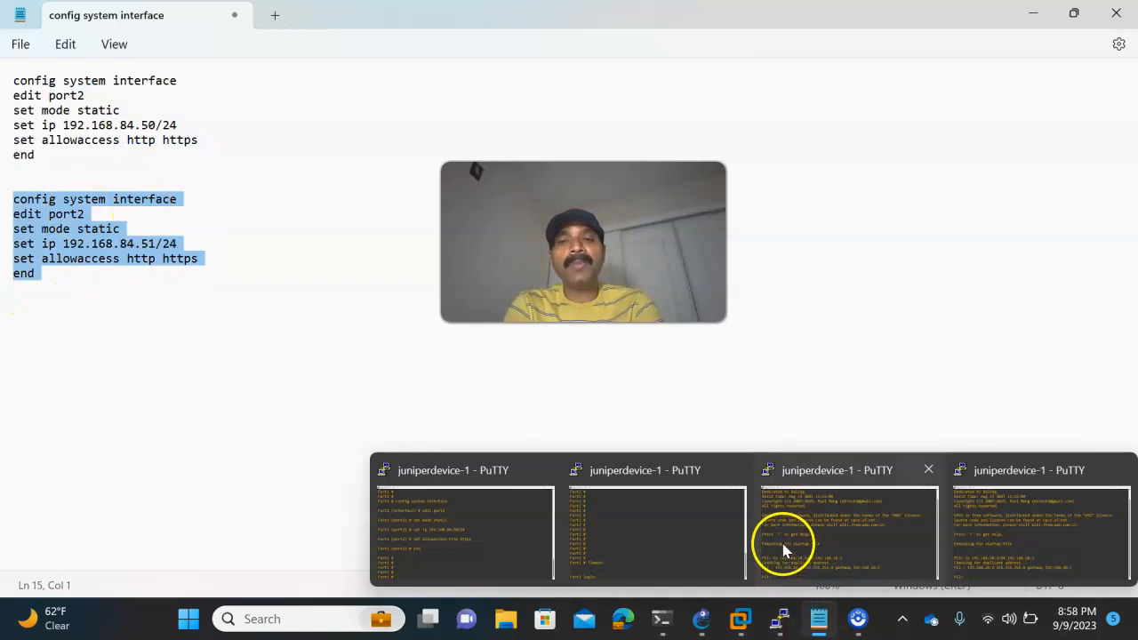
left_click(659, 529)
type("admin")
key("Return")
type("****")
key("Return")
right_click(632, 494)
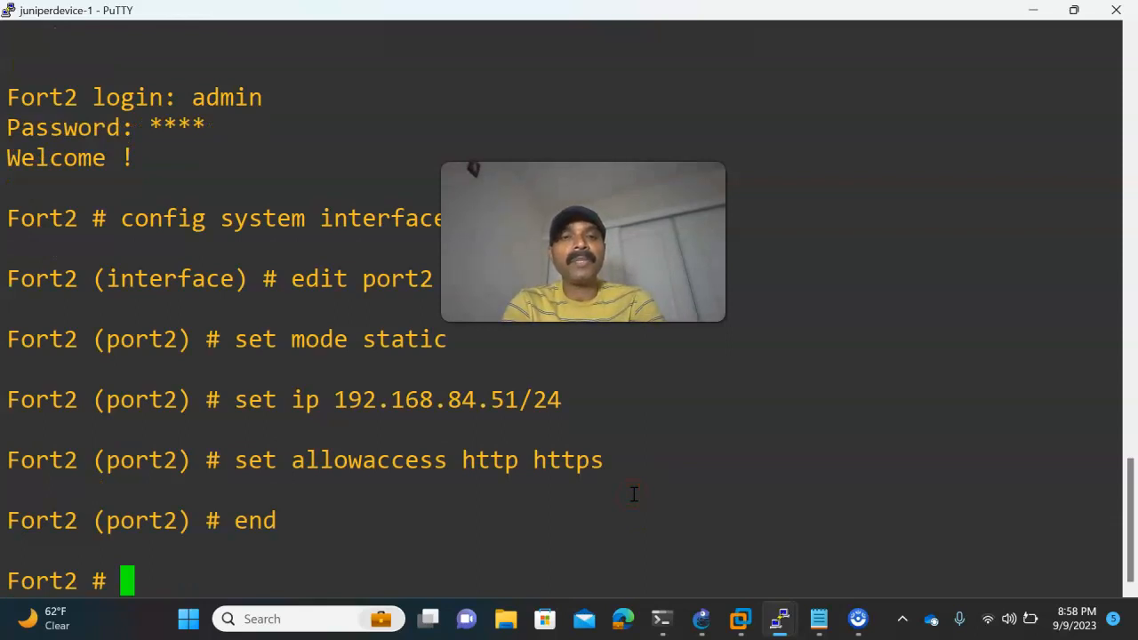
- Launch Chrome and open Fort1's web interface at 192.168.84.50
left_click(702, 619)
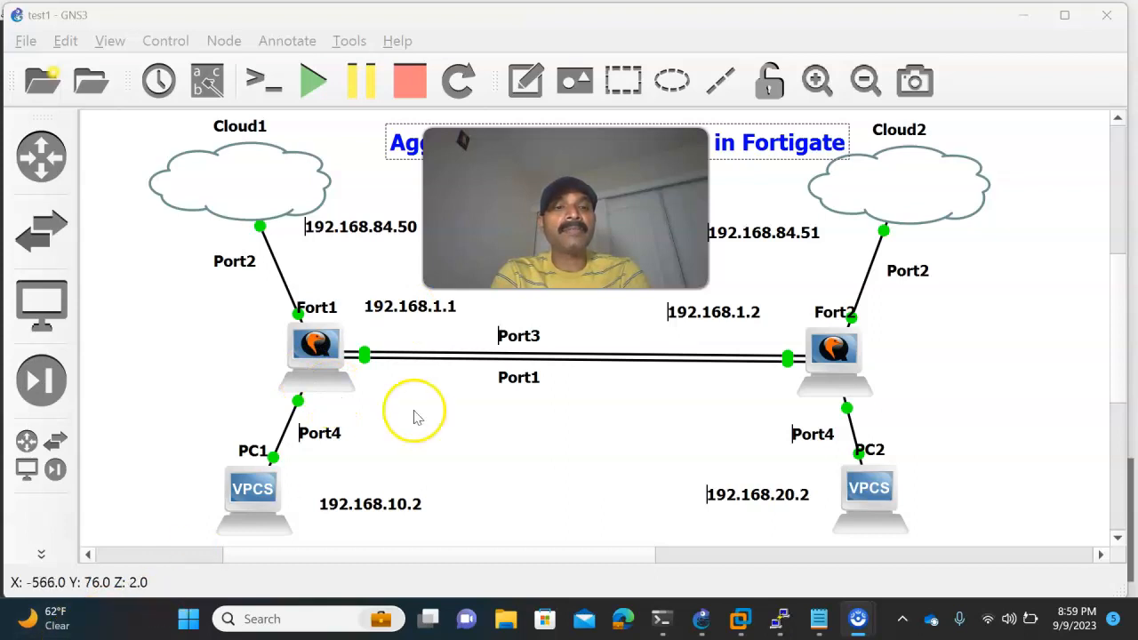
left_click(197, 626)
type("ch")
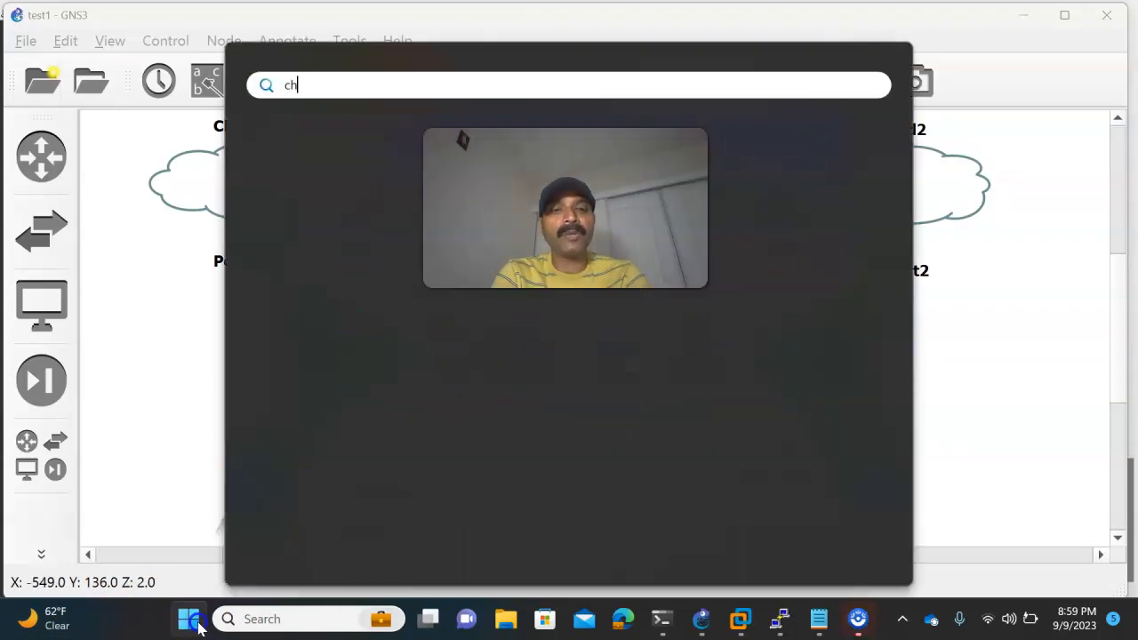
left_click(309, 222)
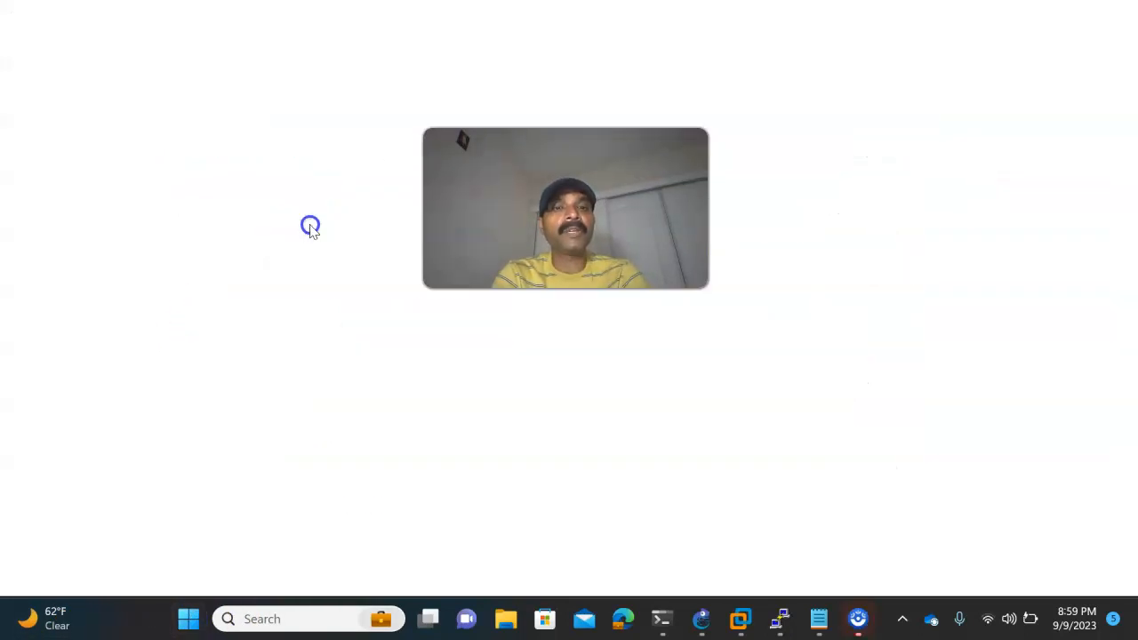
left_click(229, 51)
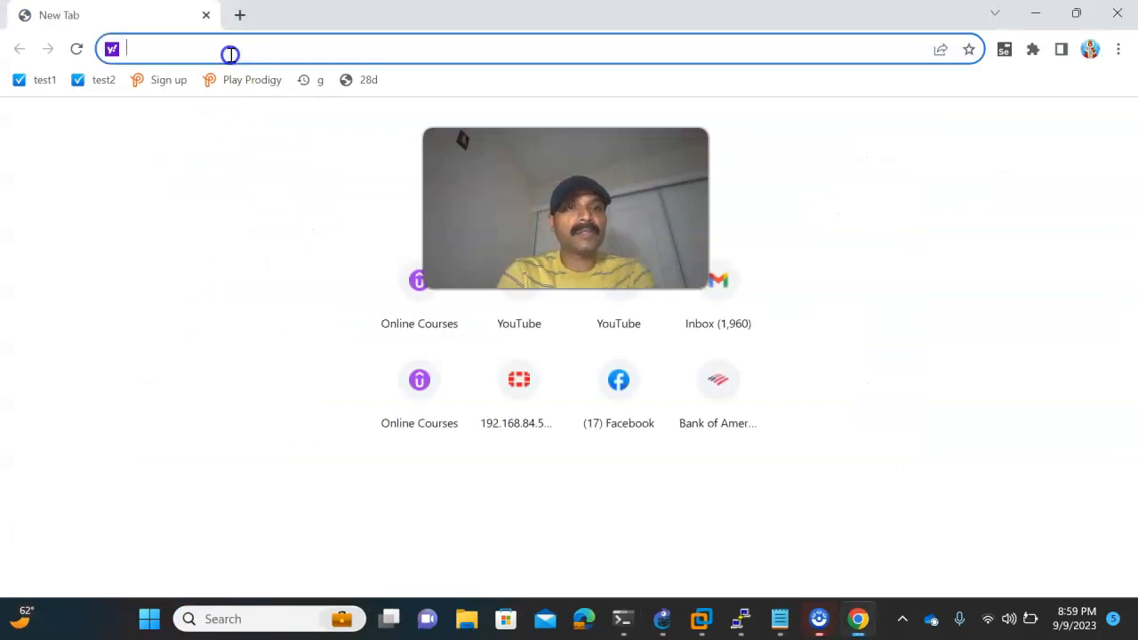
type("192.168.")
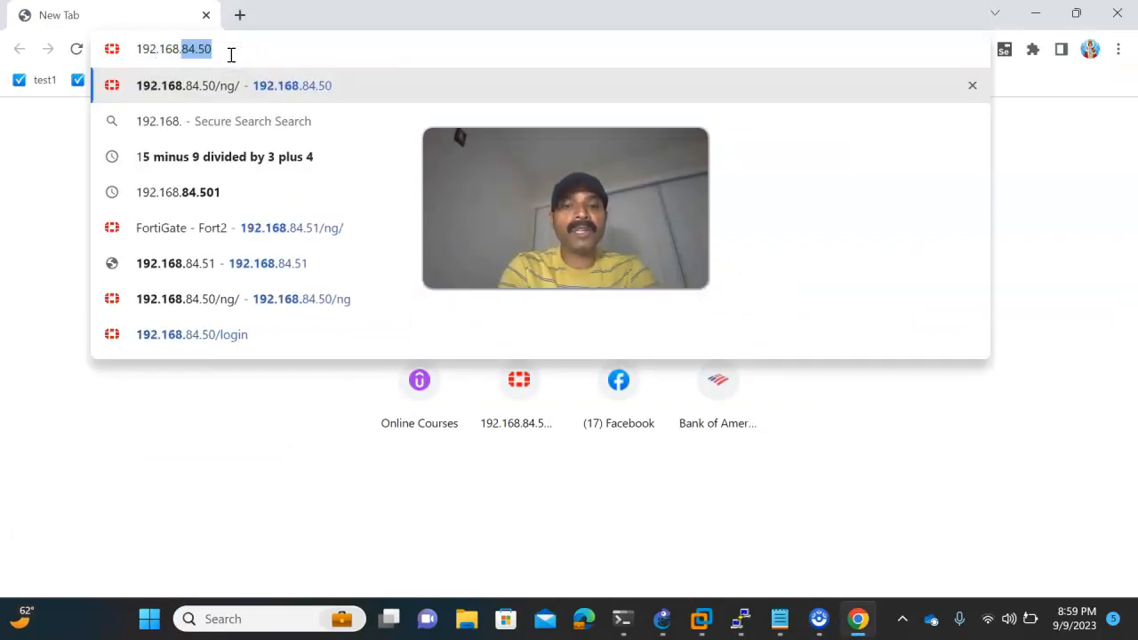
type("84.50")
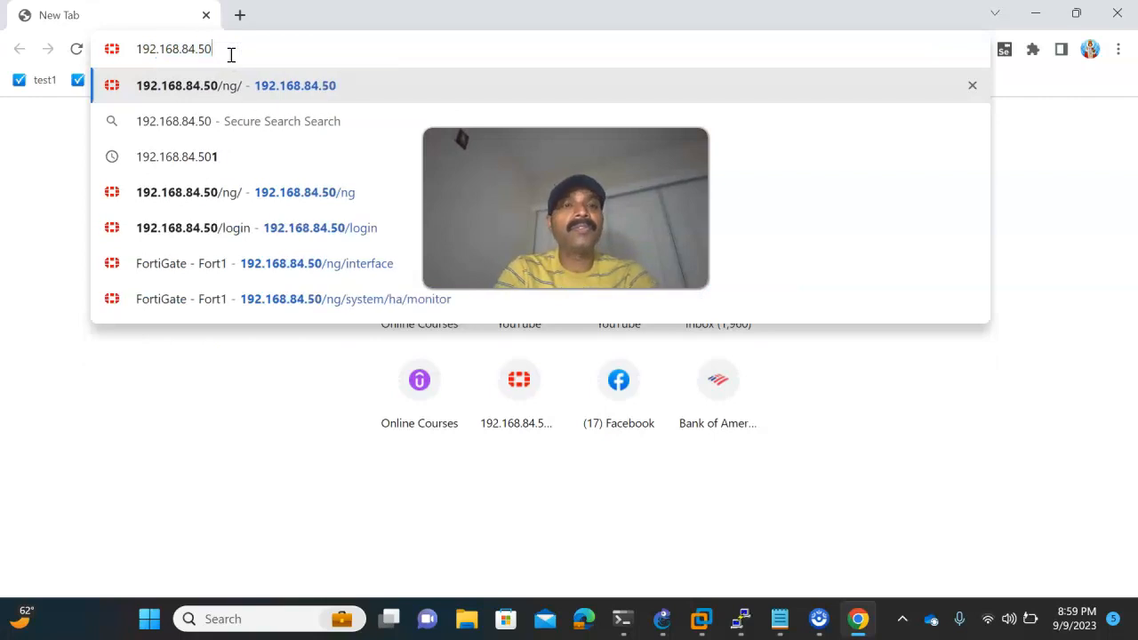
key("Return")
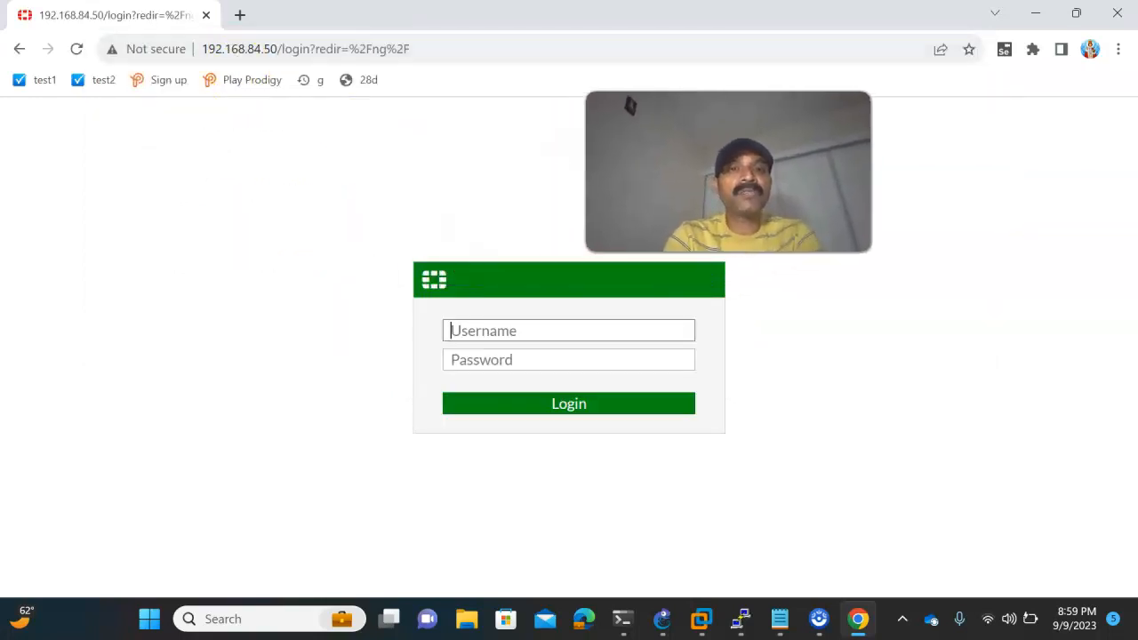
- Log in to the Fort1 web interface as admin with the account password
left_click(480, 324)
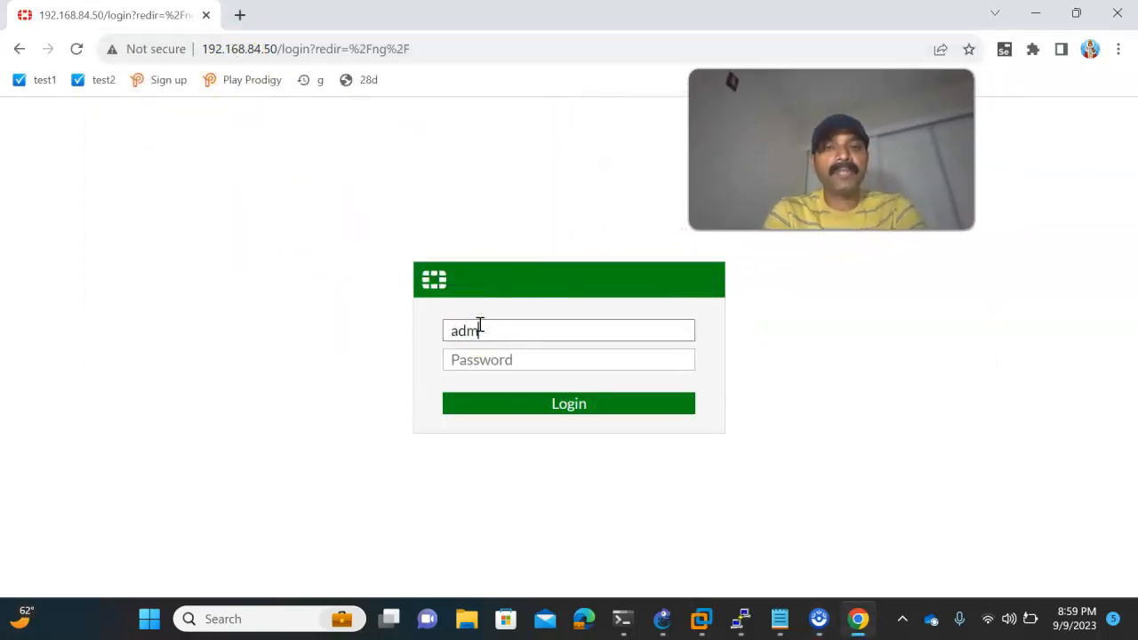
key("Tab")
key("Return")
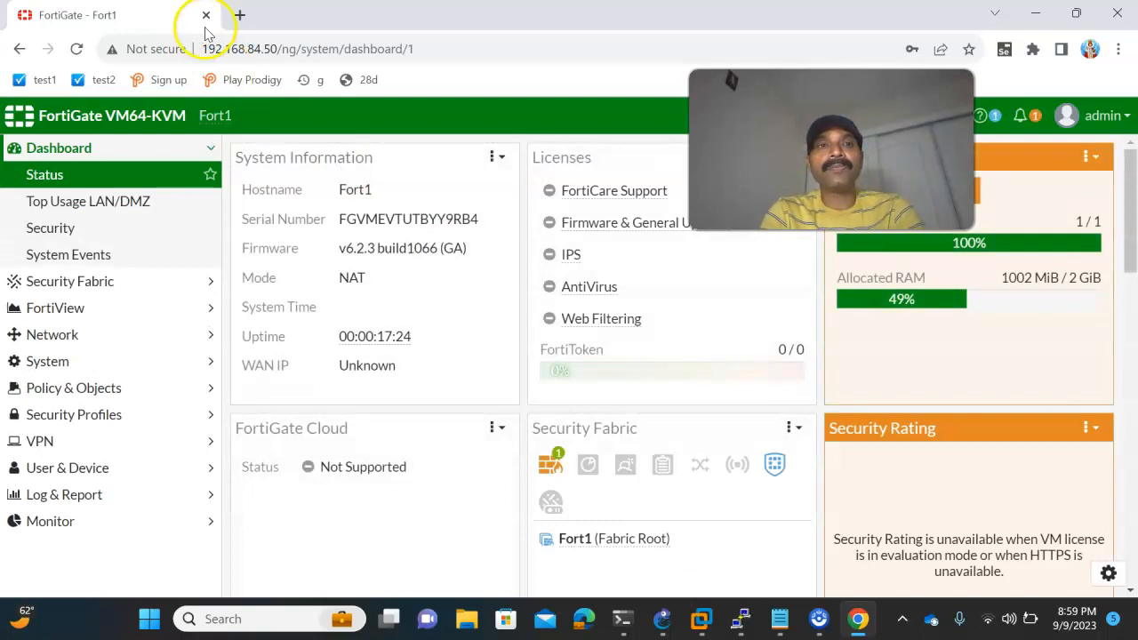
- Open Fort2's web interface at 192.168.84.51 in a new browser tab and log in with the admin username and password
left_click(240, 15)
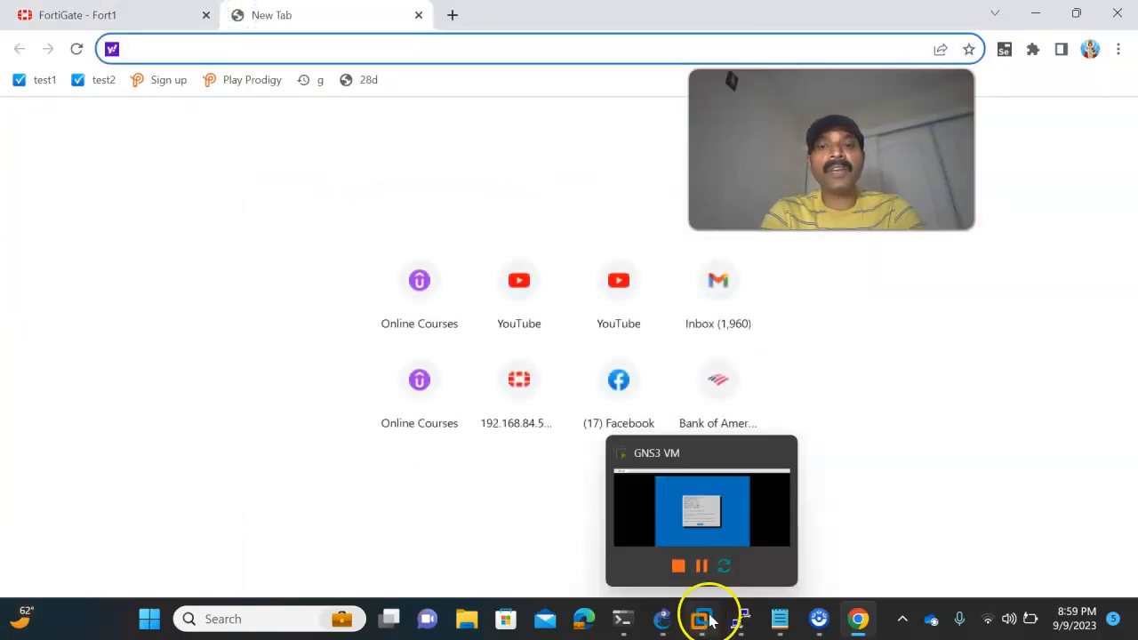
left_click(779, 620)
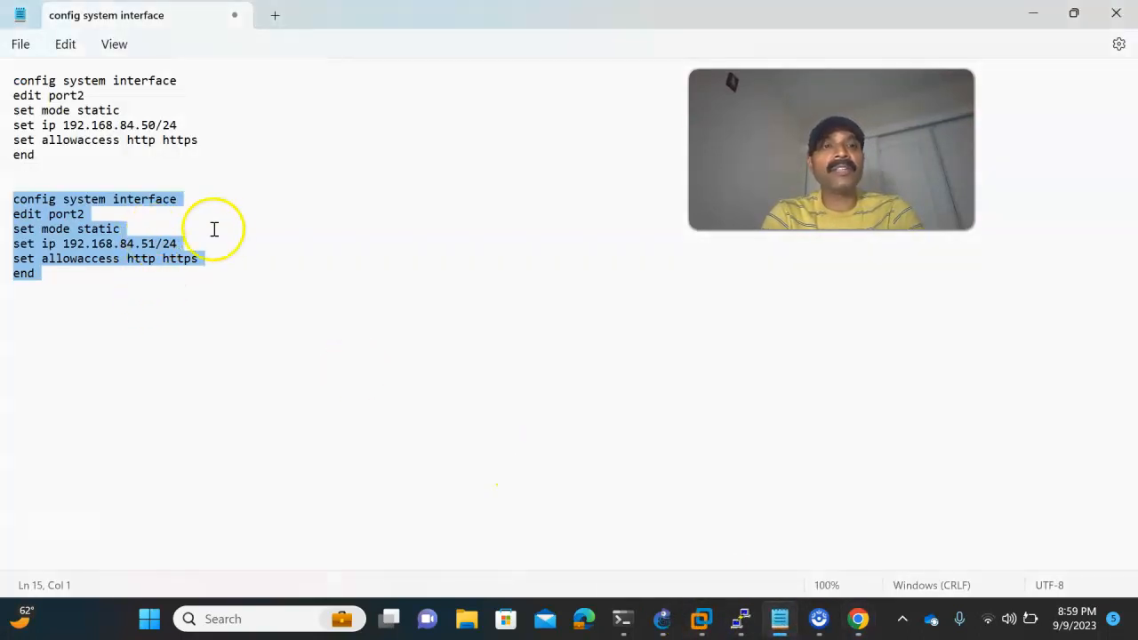
key("alt+Tab")
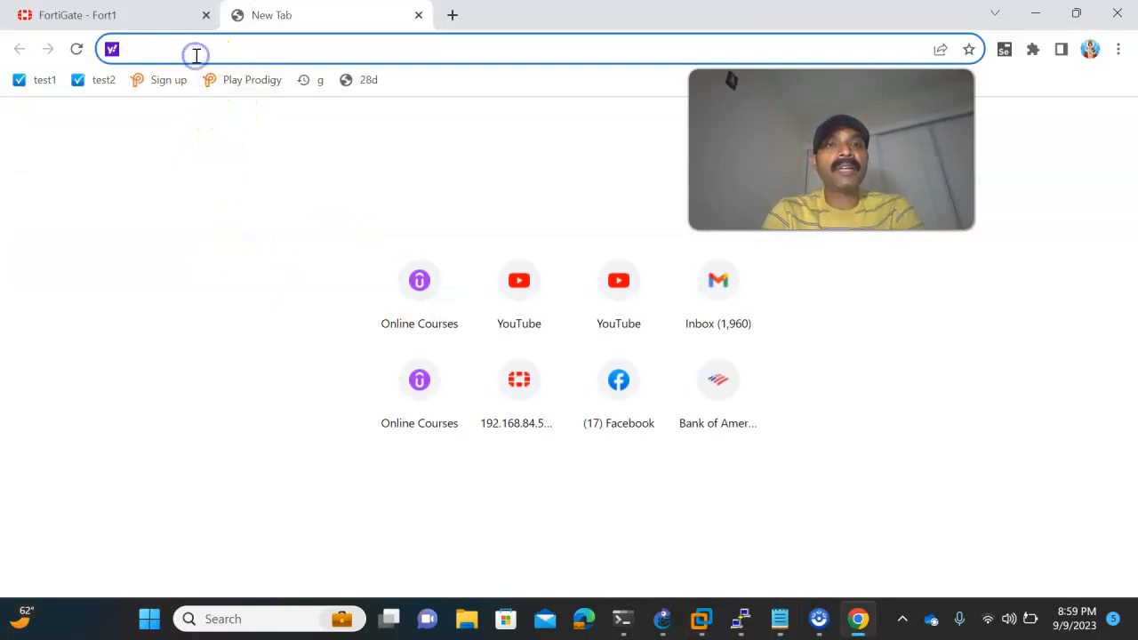
type("192.")
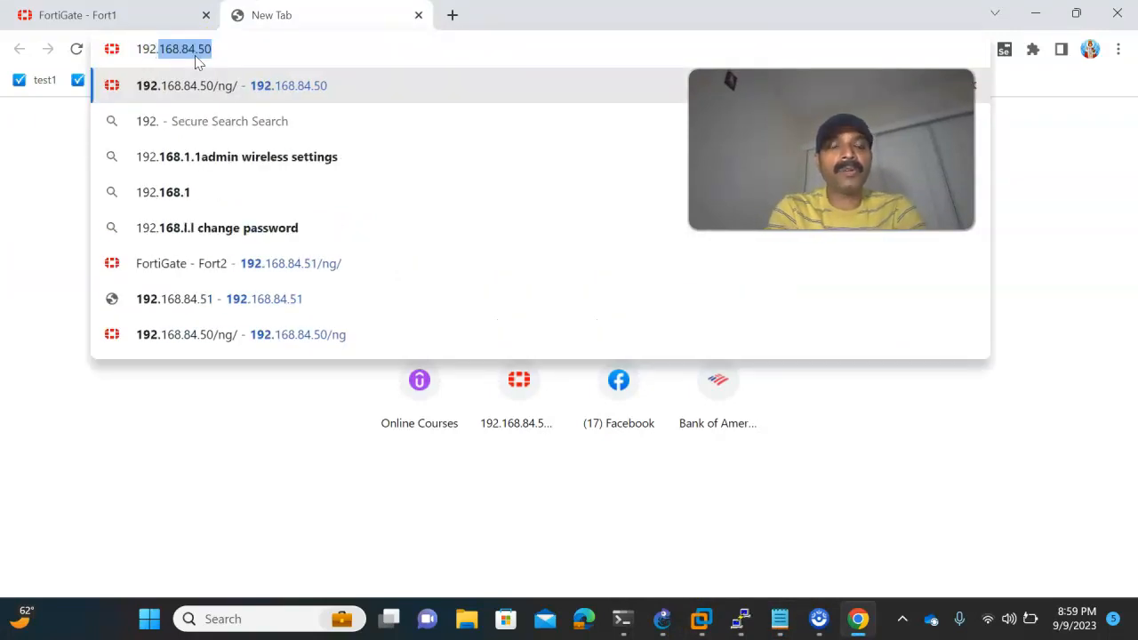
key("Right")
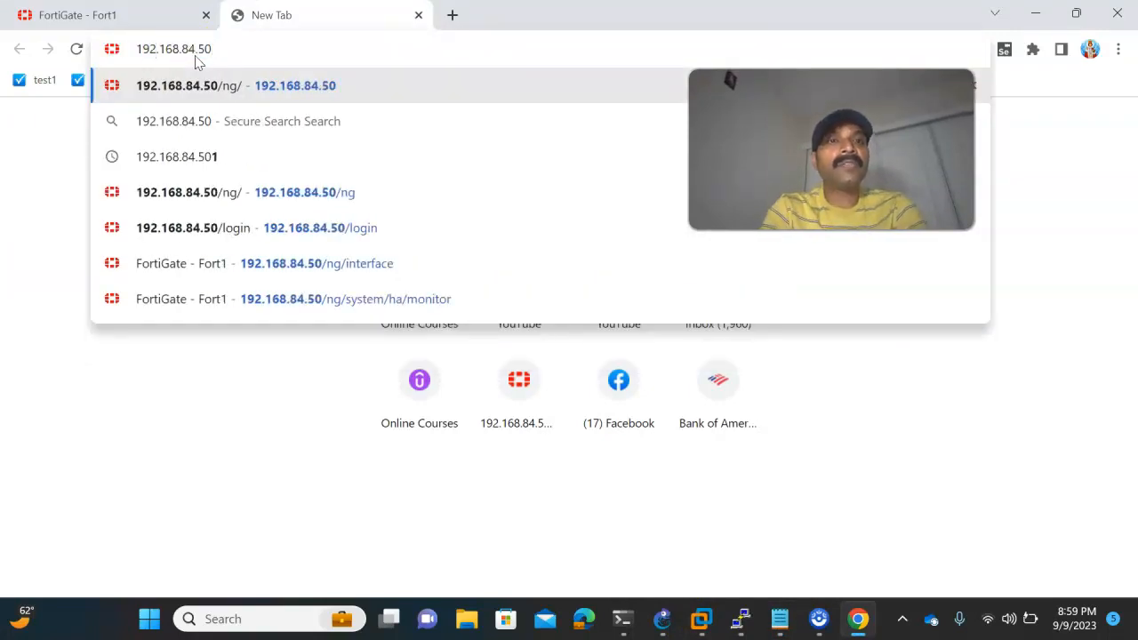
key("BackSpace")
type("1")
key("Return")
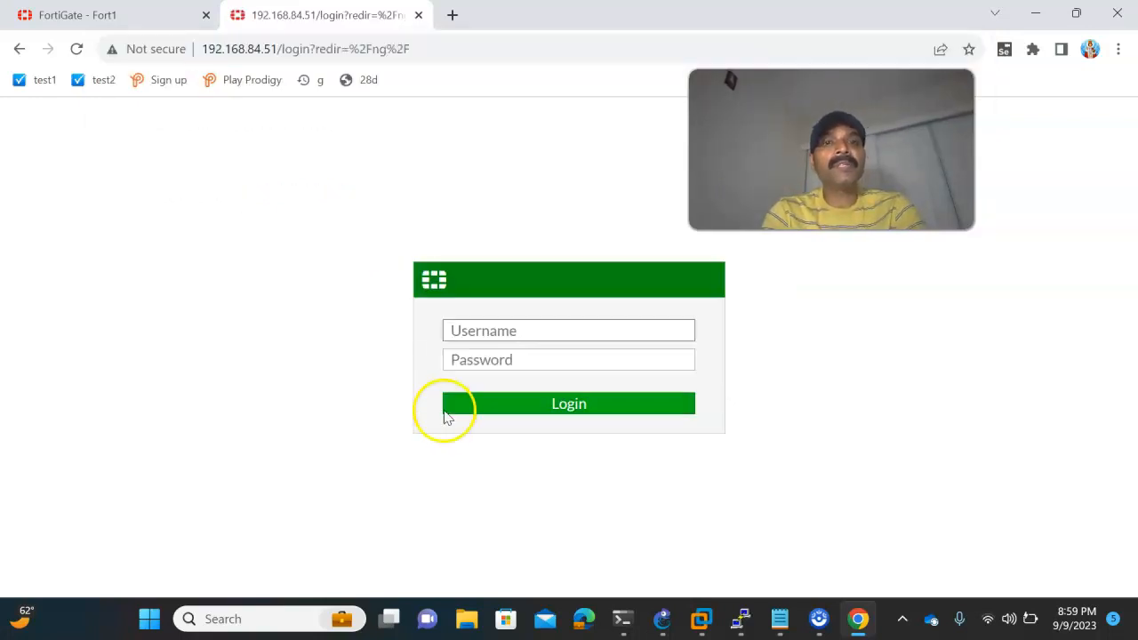
key("Tab")
key("Return")
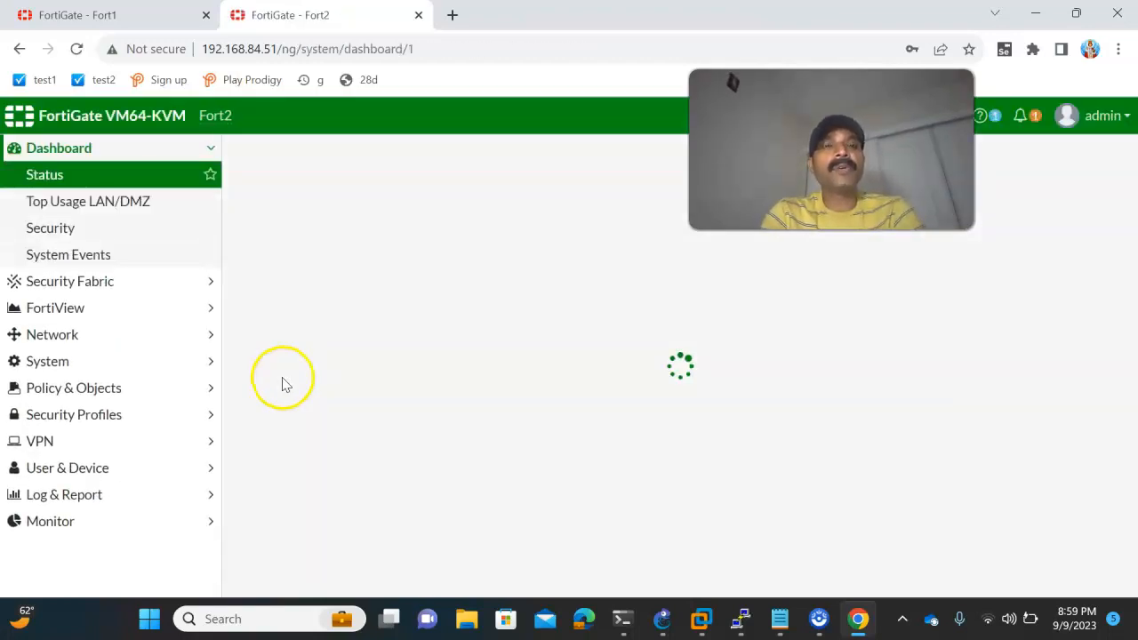
- Check the Port1 and Port3 links in the GNS3 topology and open the network interfaces list of Fort1 in Chrome
left_click(133, 18)
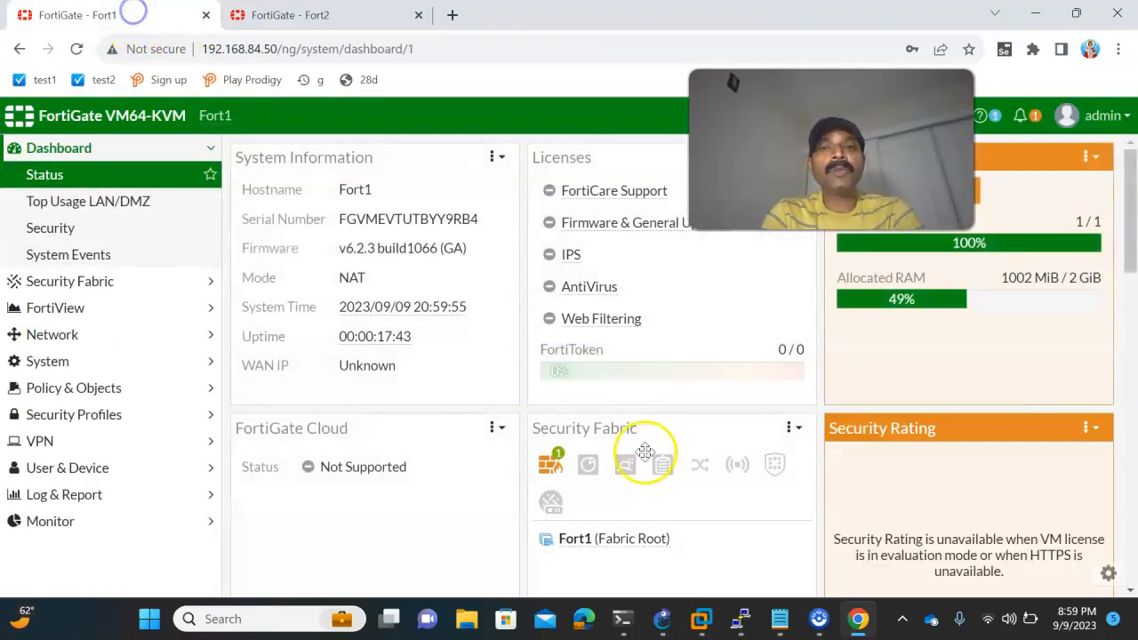
left_click(662, 619)
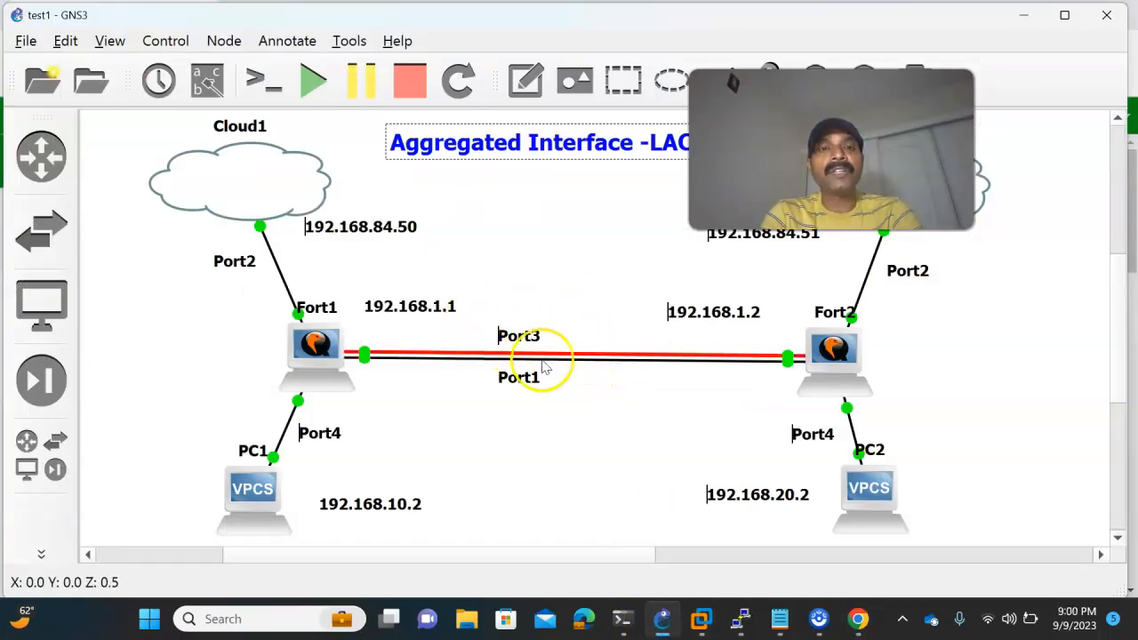
mouse_move(867, 621)
left_click(795, 563)
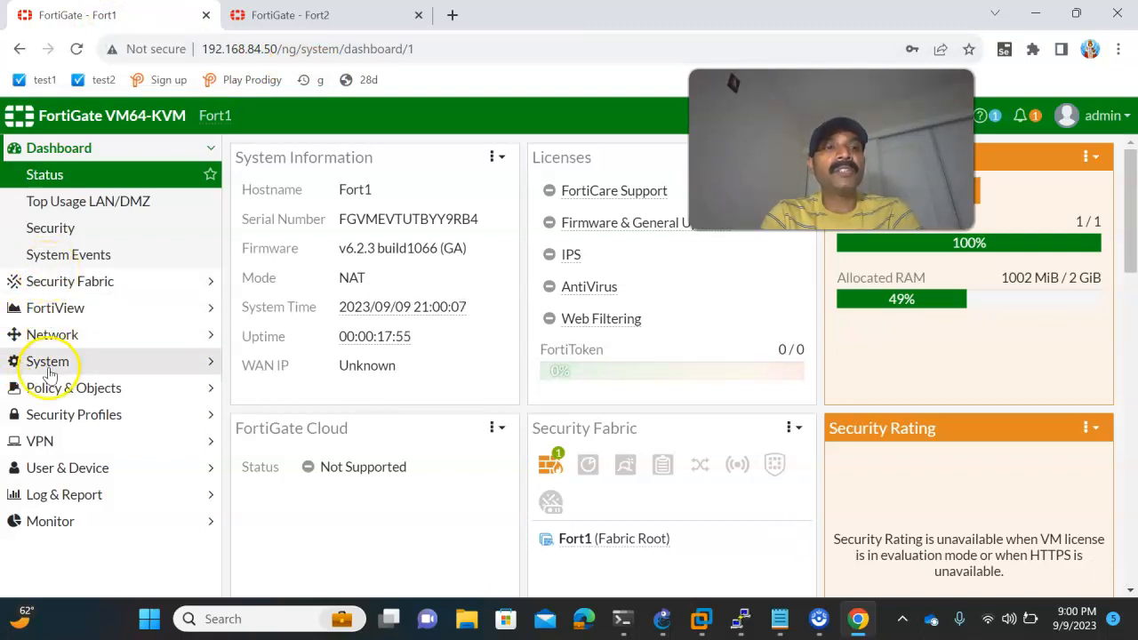
left_click(54, 334)
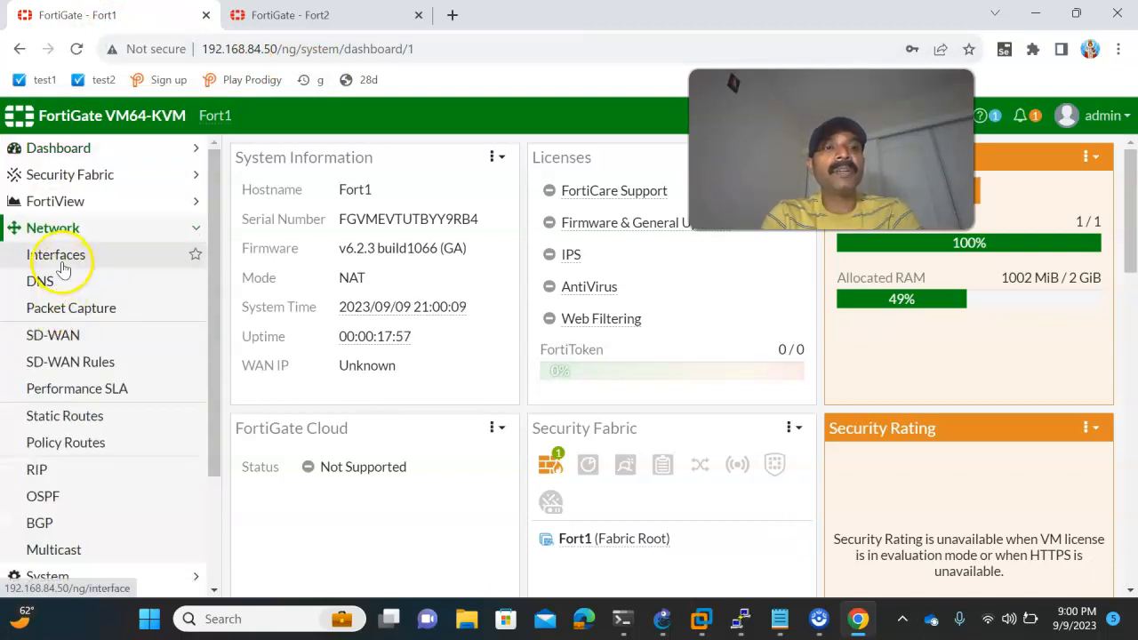
left_click(62, 267)
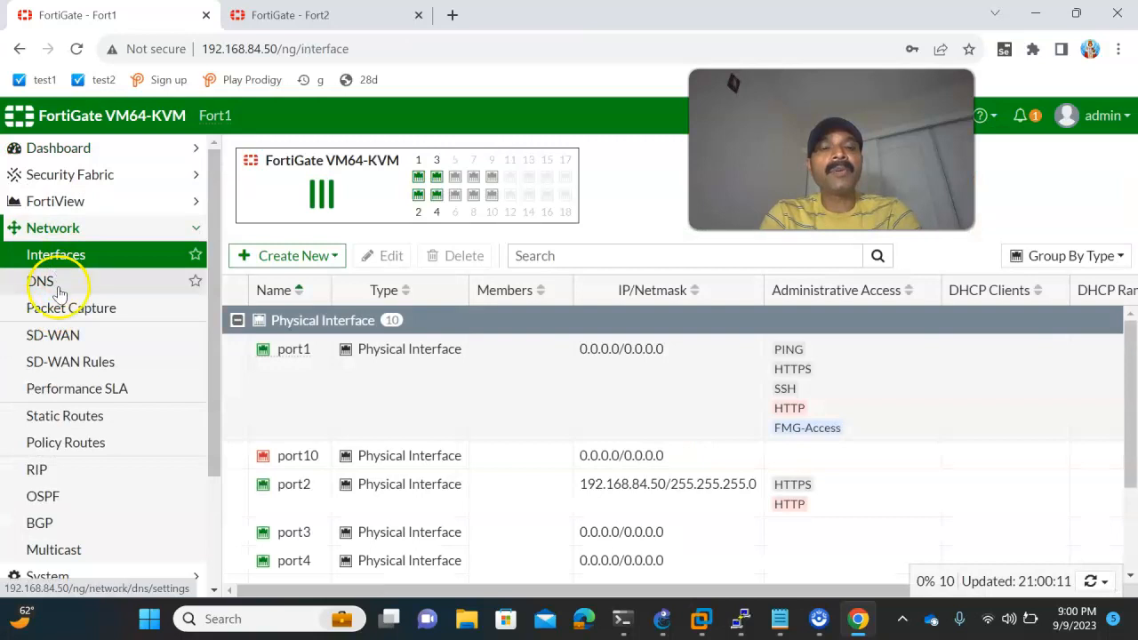
left_click(294, 351)
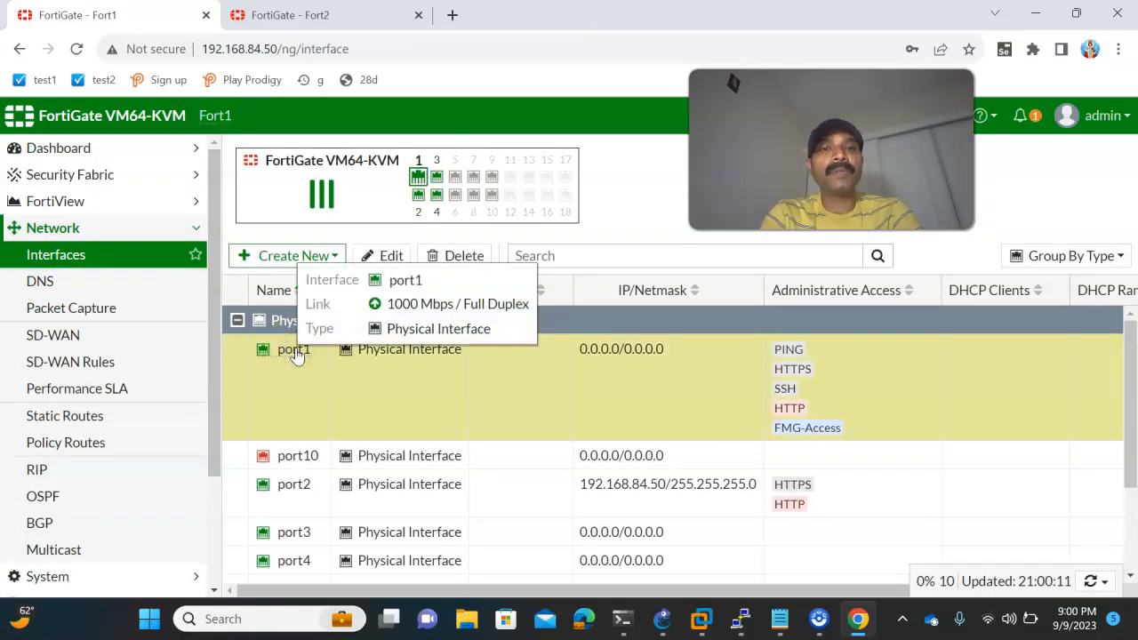
left_click(328, 256)
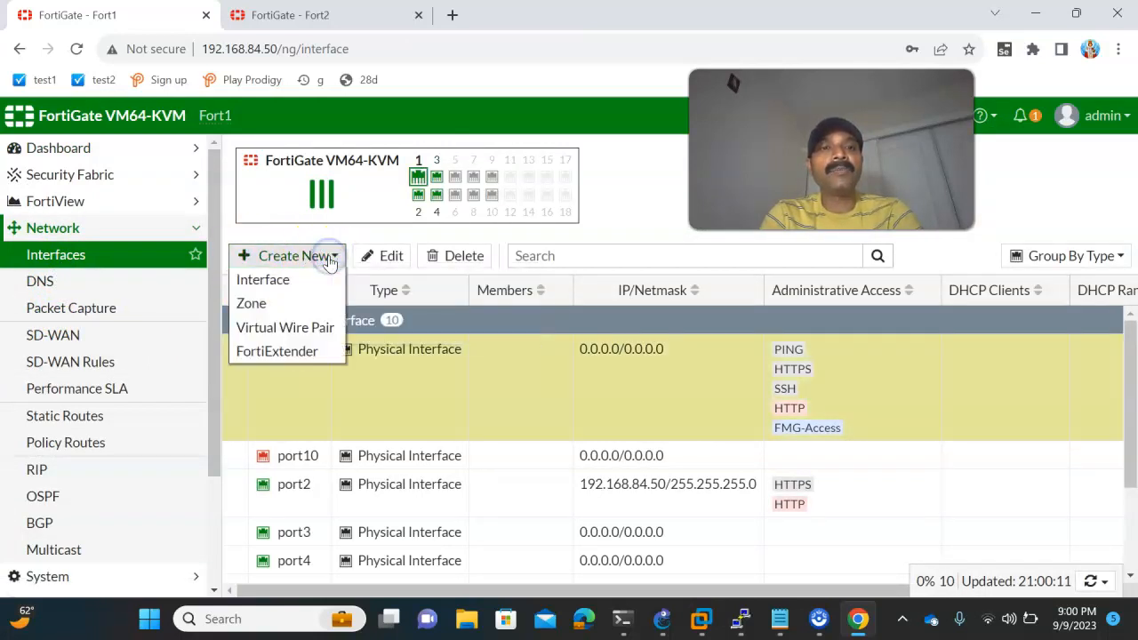
left_click(288, 280)
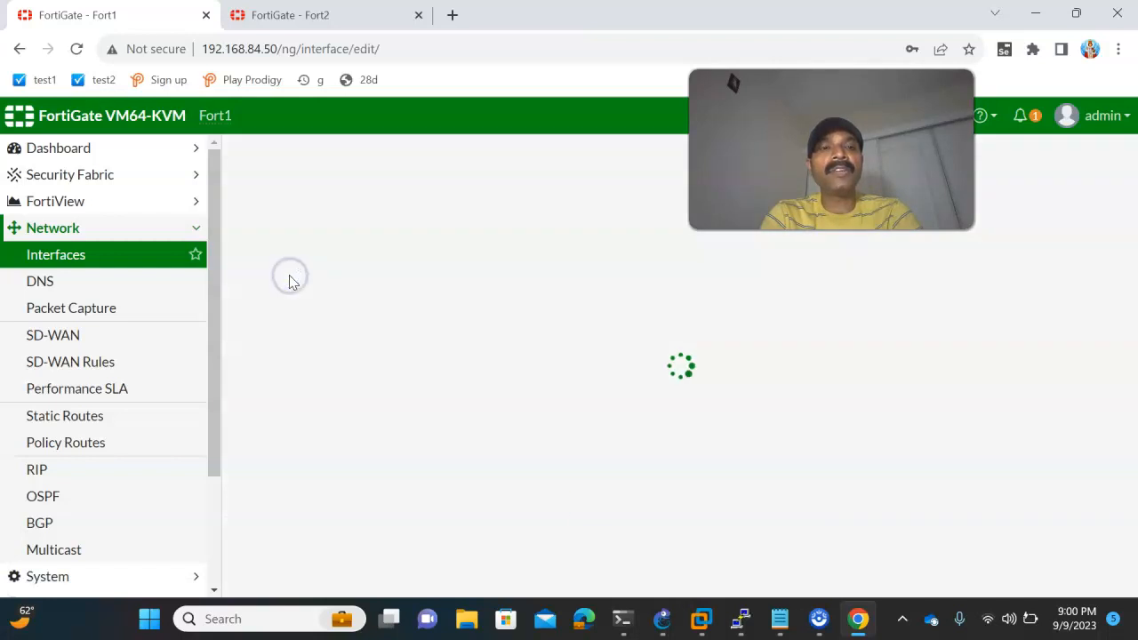
left_click(343, 241)
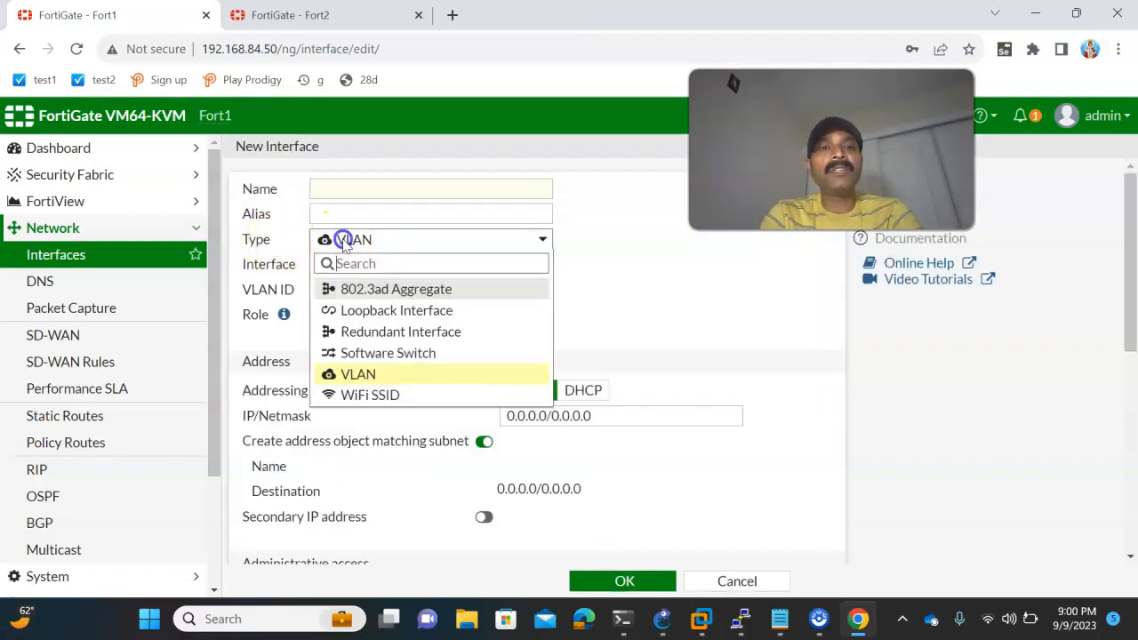
left_click(376, 290)
left_click(389, 192)
type("Ag")
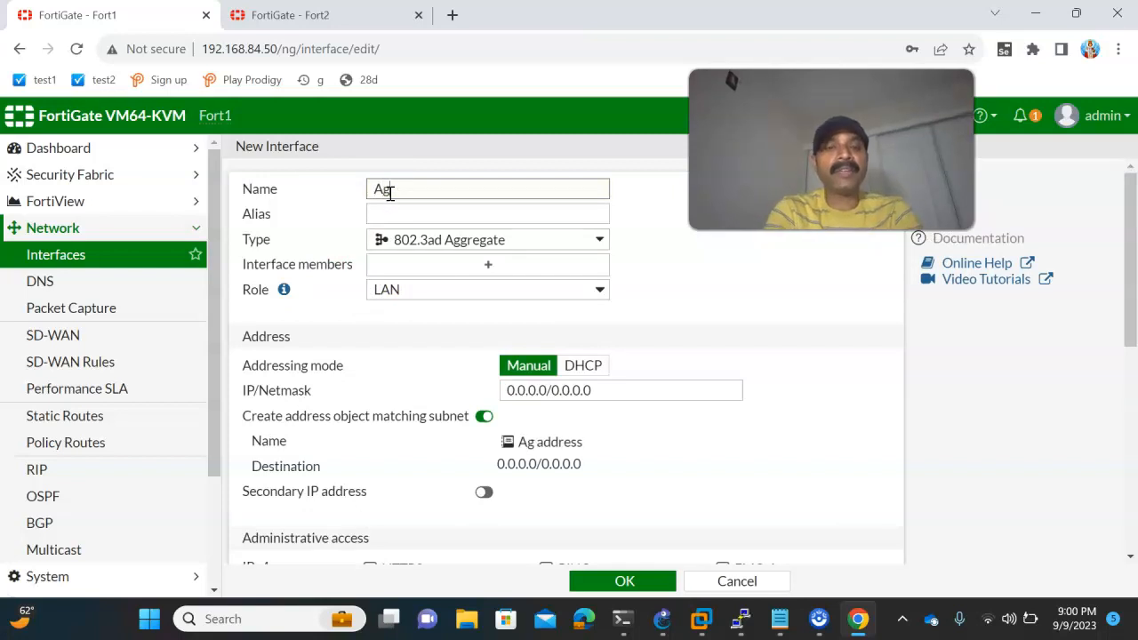
type("gregate")
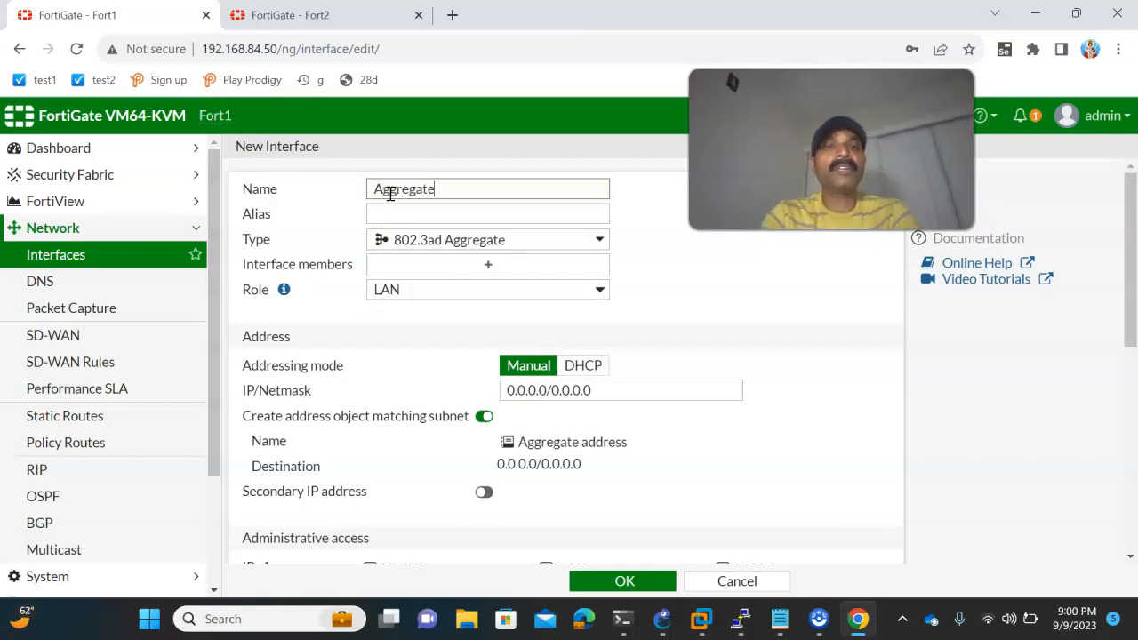
left_click(435, 269)
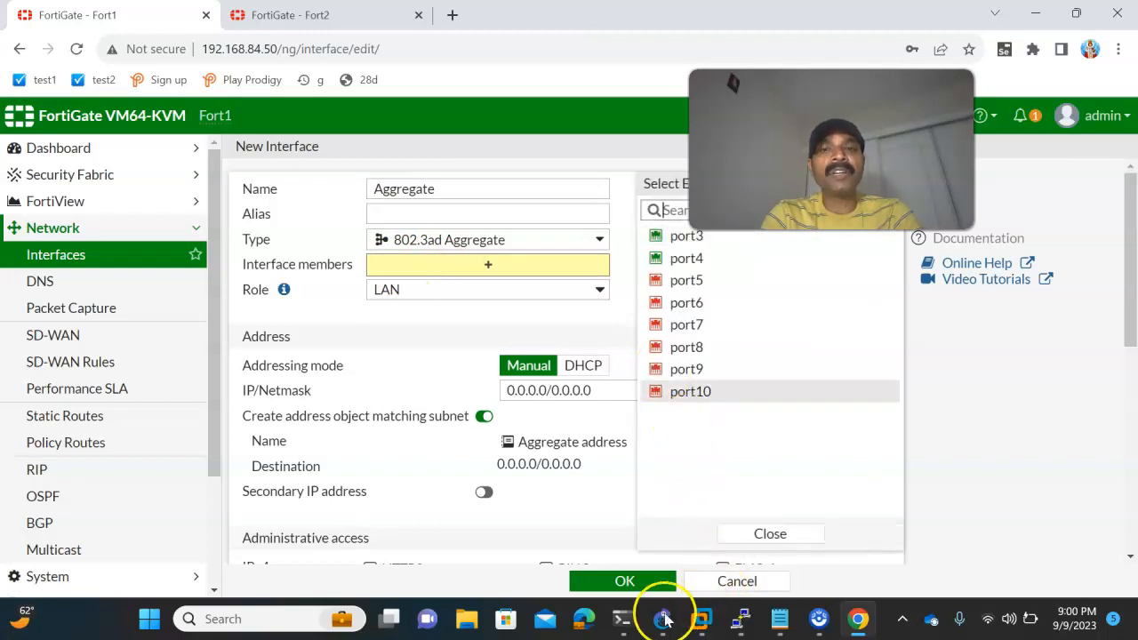
left_click(665, 619)
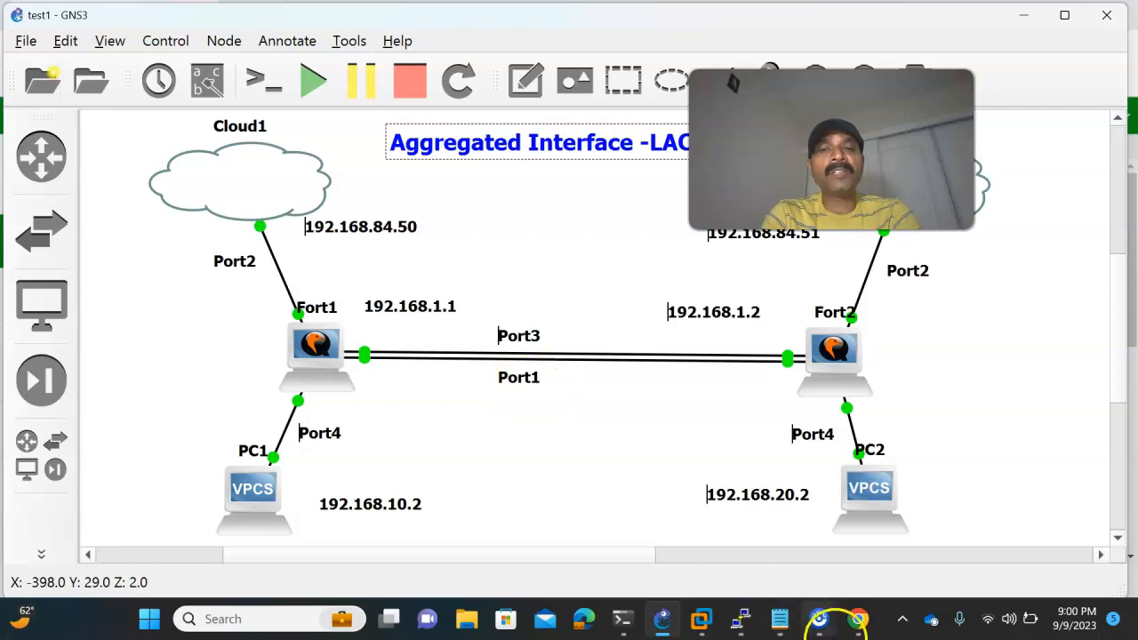
mouse_move(853, 613)
left_click(848, 573)
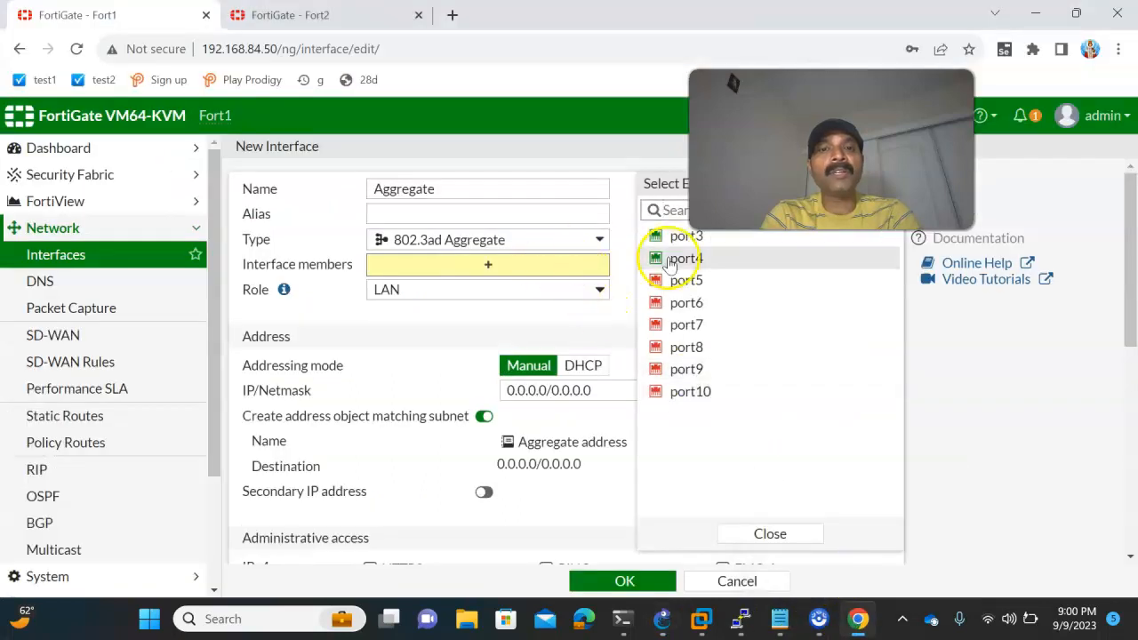
- Change the addressing mode of Fort1's port1 interface to Manual and save it
left_click(68, 260)
left_click(279, 351)
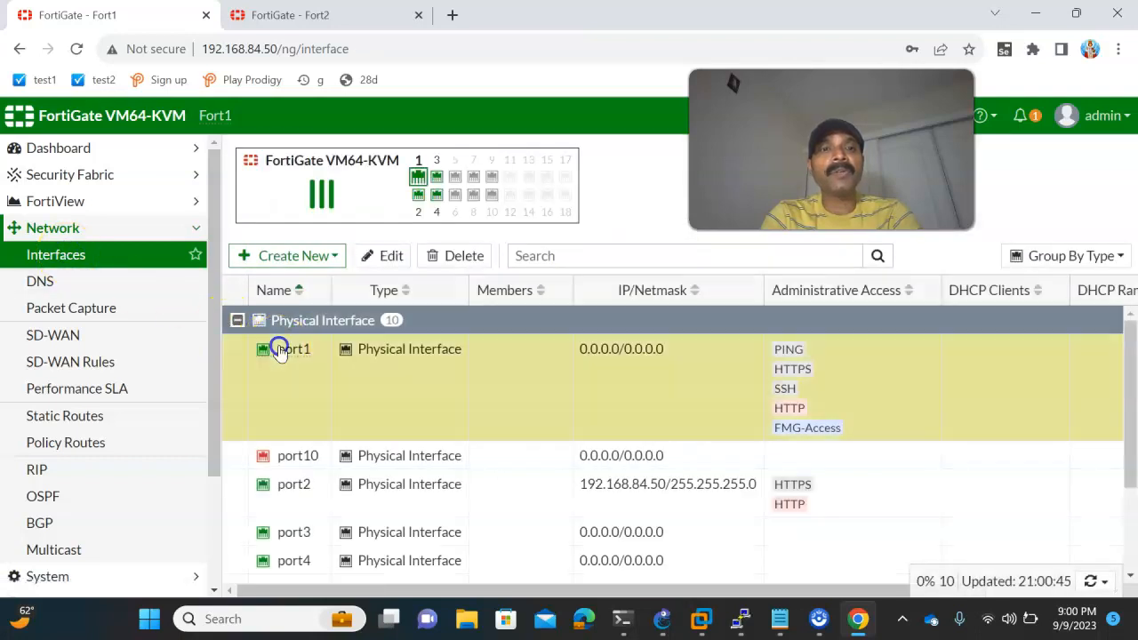
double_click(279, 351)
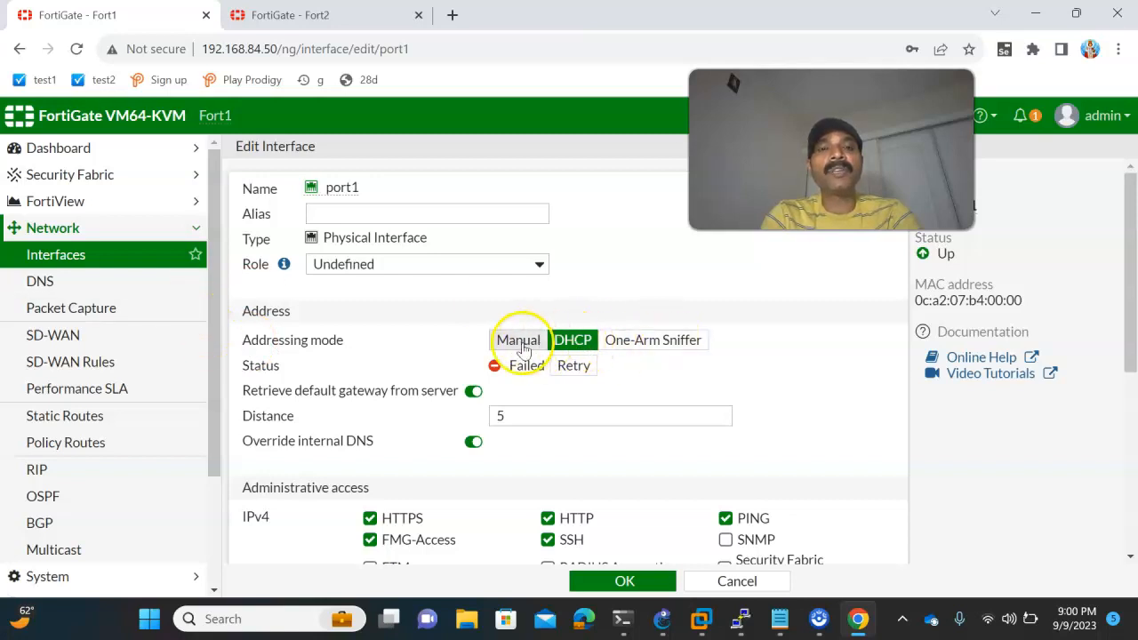
left_click(519, 341)
left_click(592, 579)
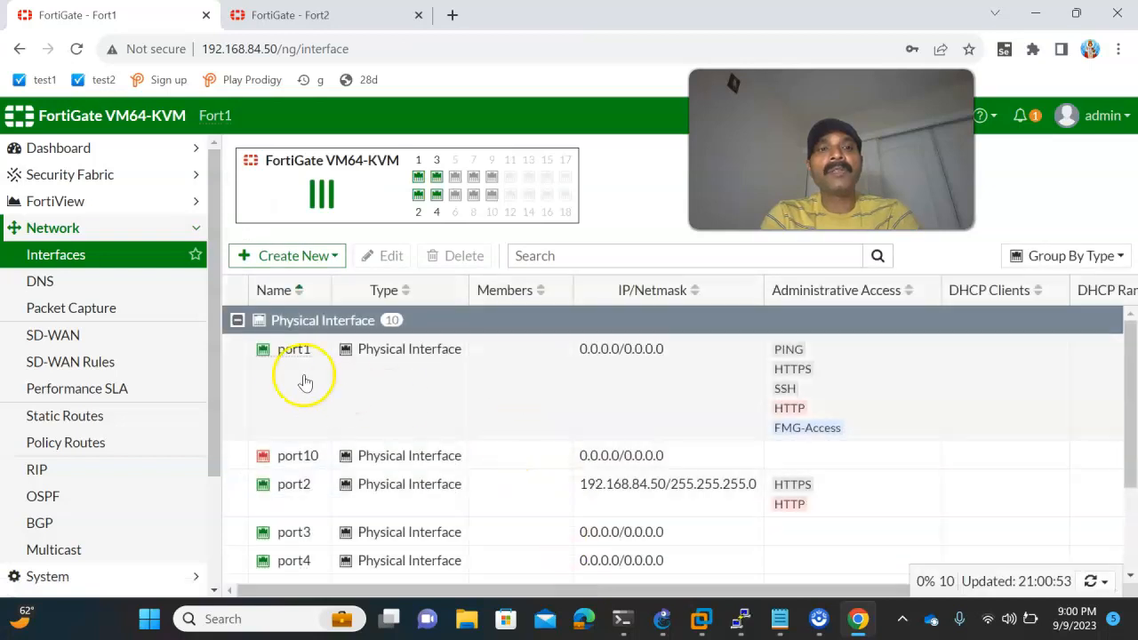
- Start a new interface on Fort1 of type 802.3ad Aggregate and name it Aggregate
left_click(289, 358)
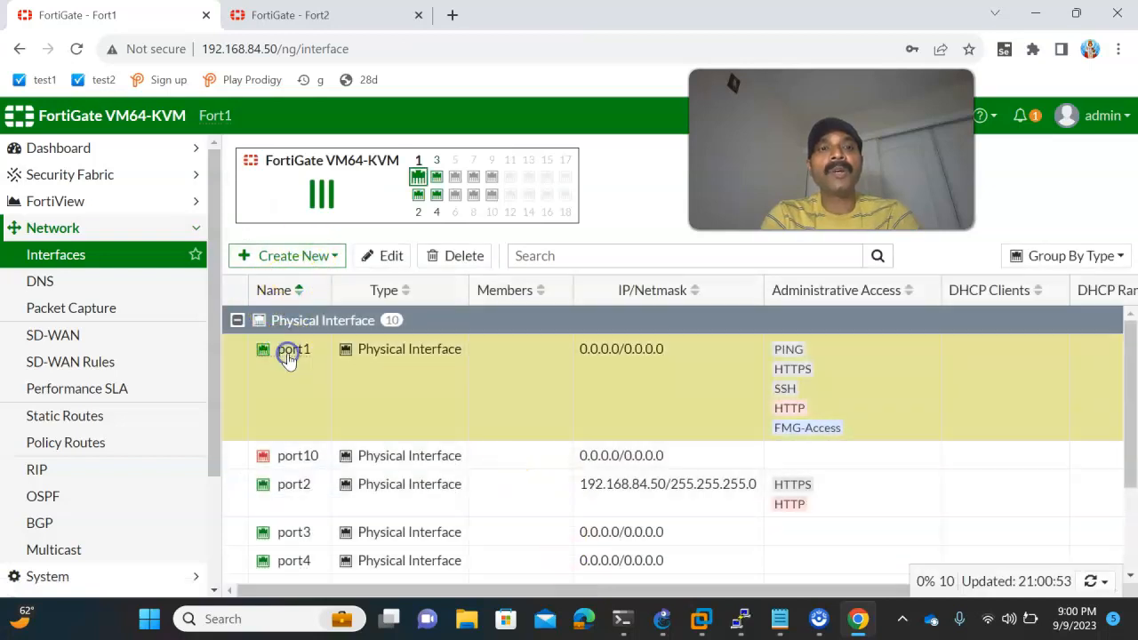
left_click(323, 256)
left_click(266, 279)
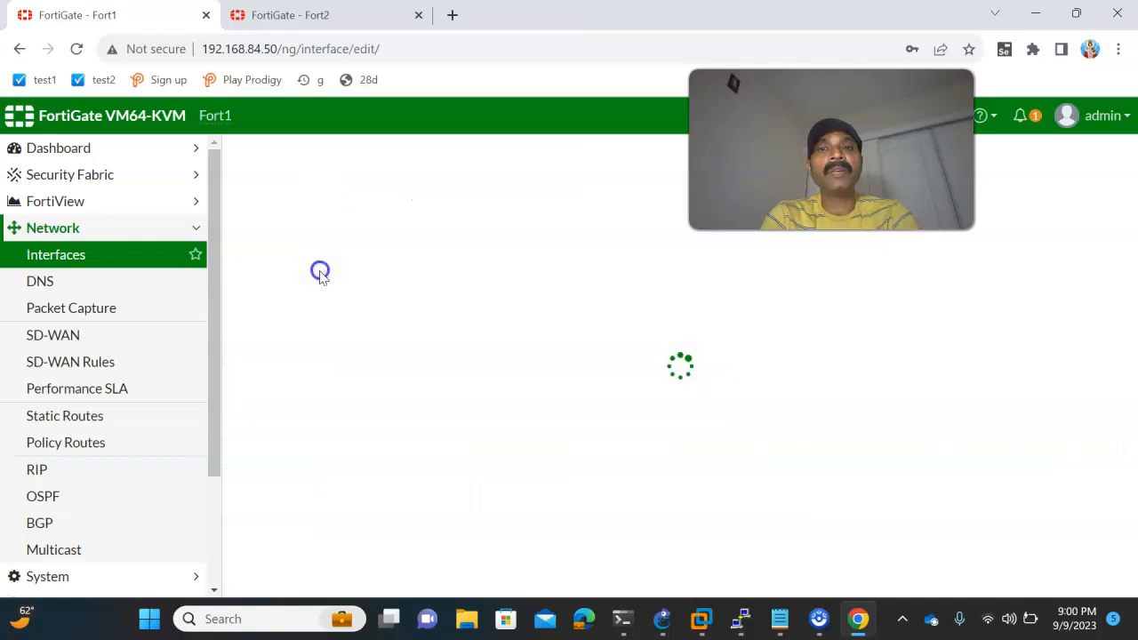
left_click(340, 242)
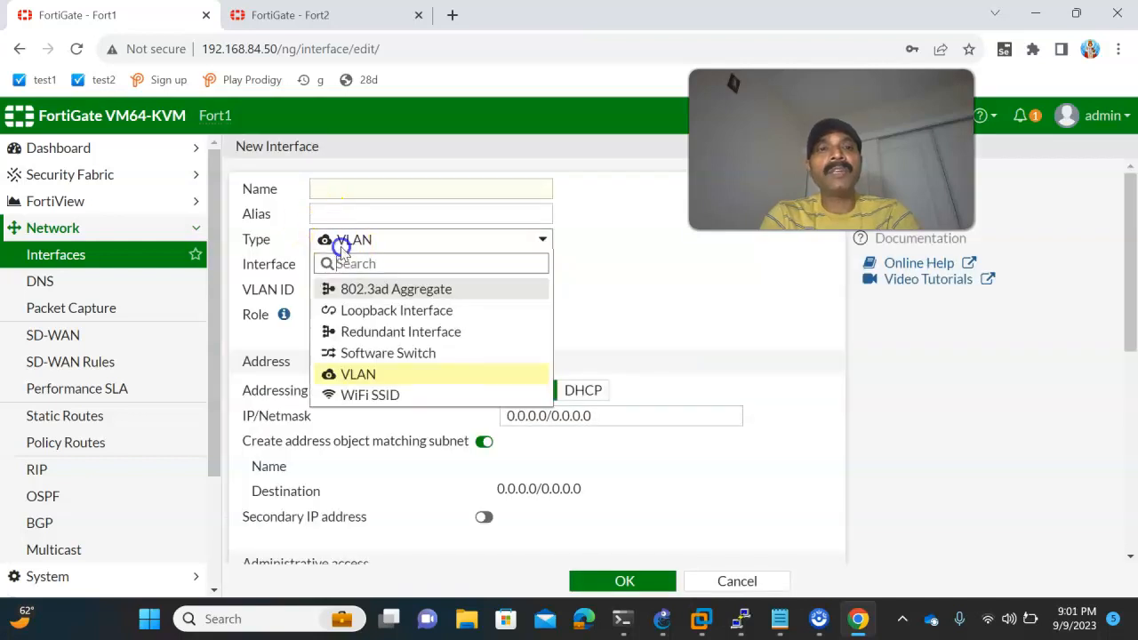
left_click(348, 287)
left_click(395, 186)
type("Ag")
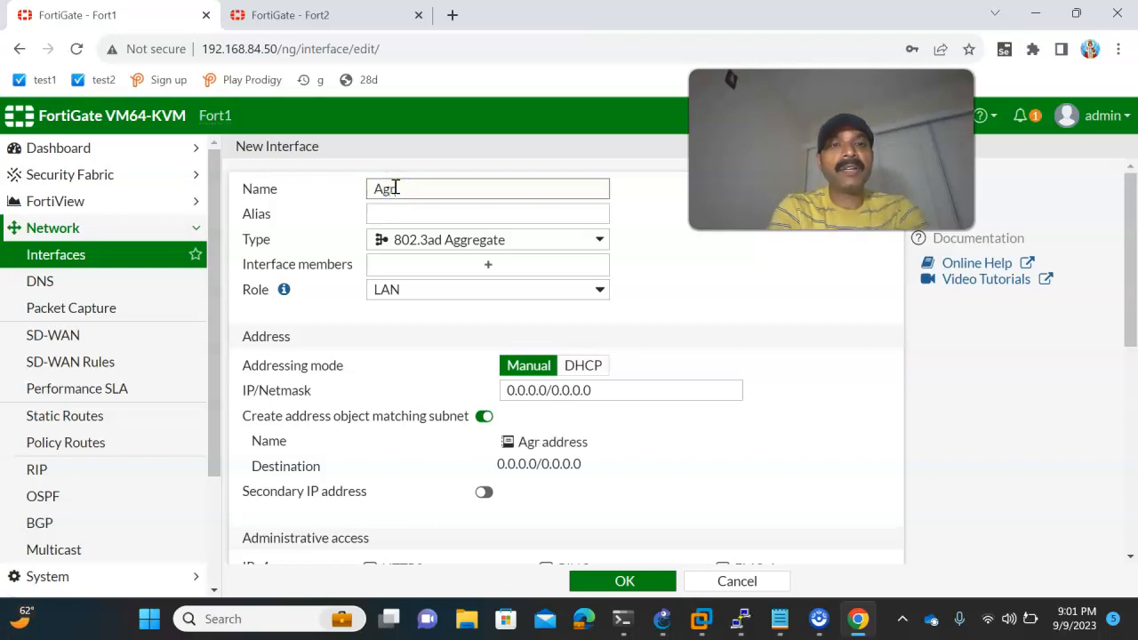
type("gregate")
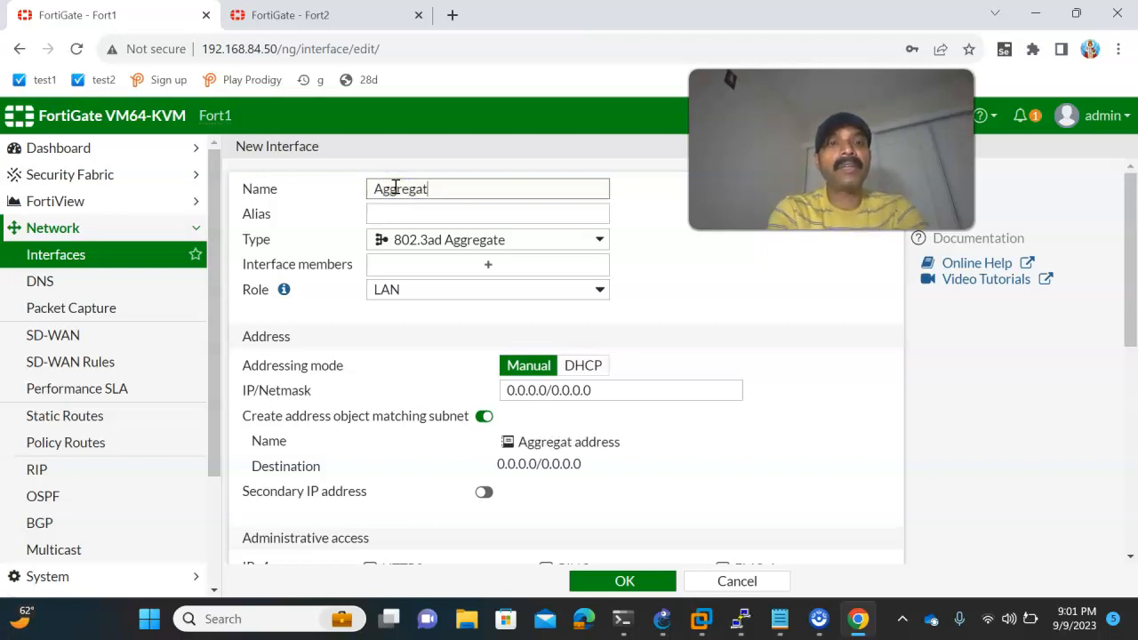
- Check the inter-firewall links in the GNS3 topology and add port1 and port3 as members of the new aggregate interface
left_click(421, 274)
left_click(662, 618)
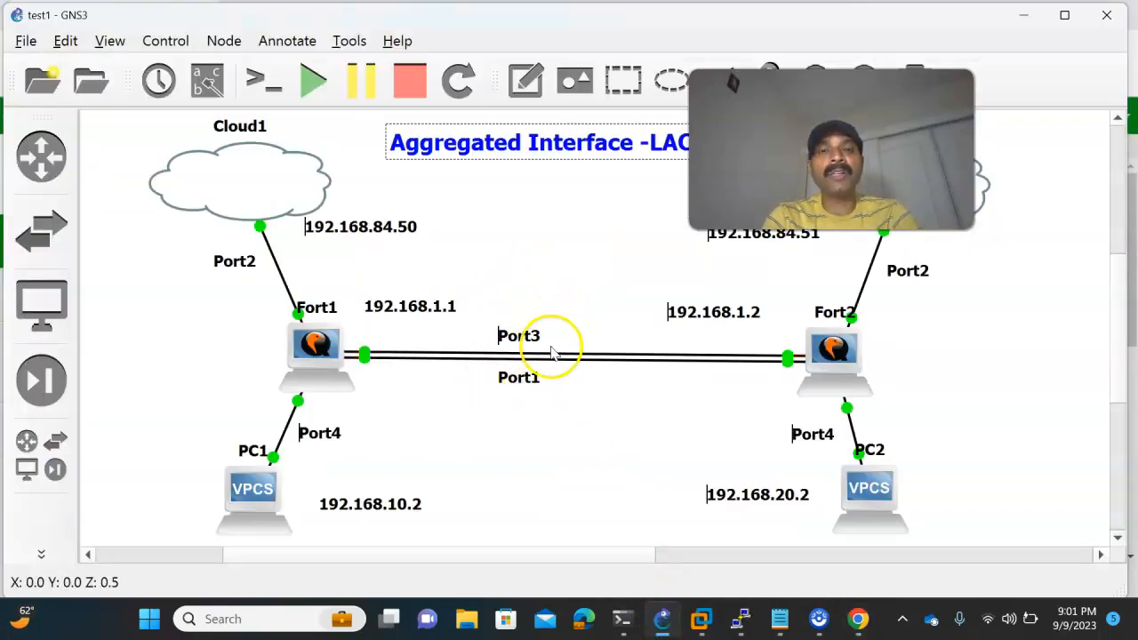
left_click(856, 615)
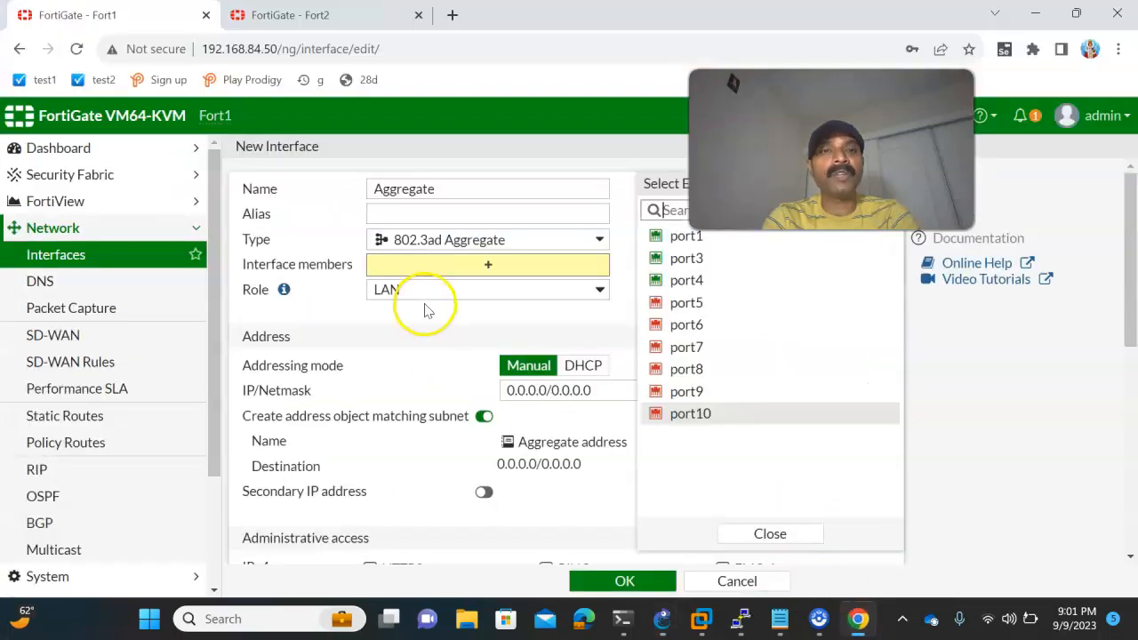
left_click(689, 236)
left_click(685, 257)
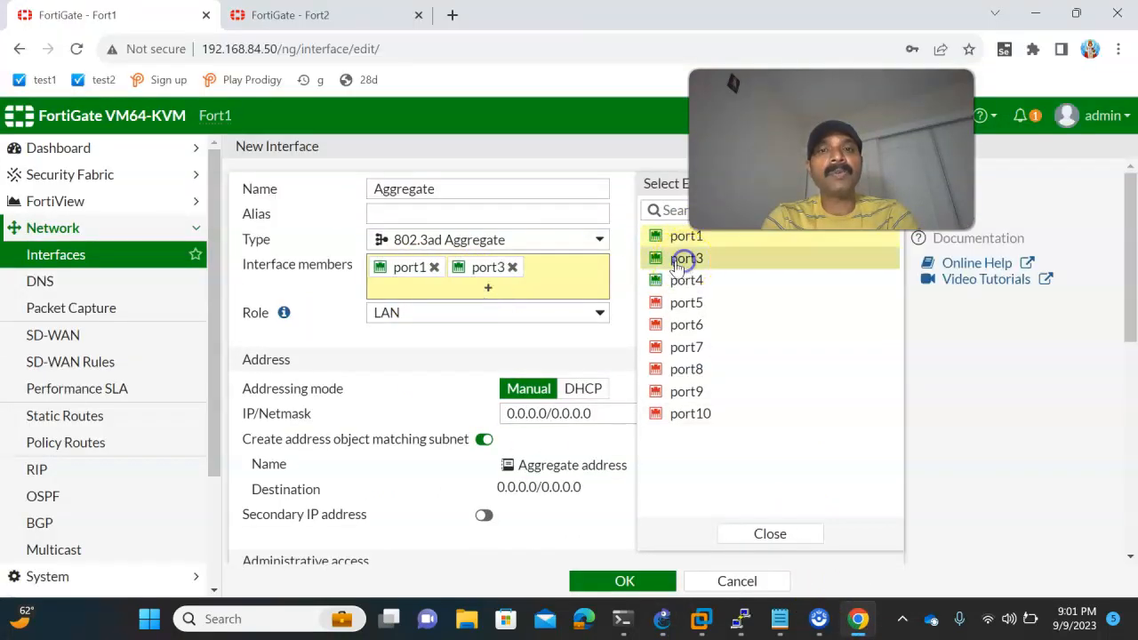
left_click(763, 533)
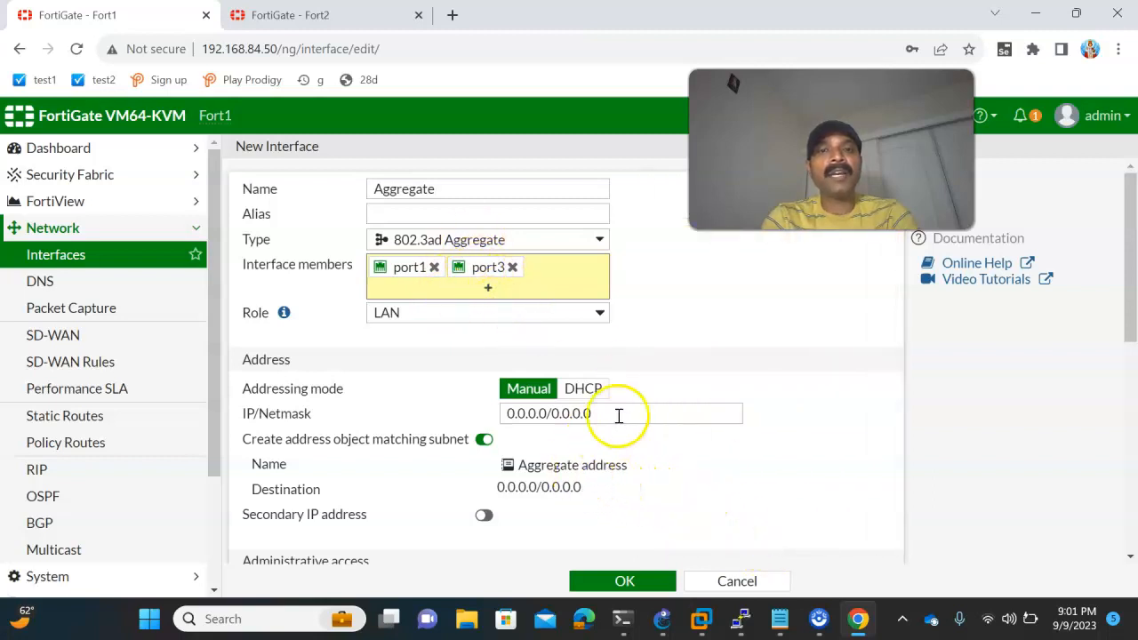
- Allow PING access on the aggregate interface, set its IP/Netmask to 192.168.1.1/24 and save it
scroll(619, 418, "down", 1)
left_click(546, 503)
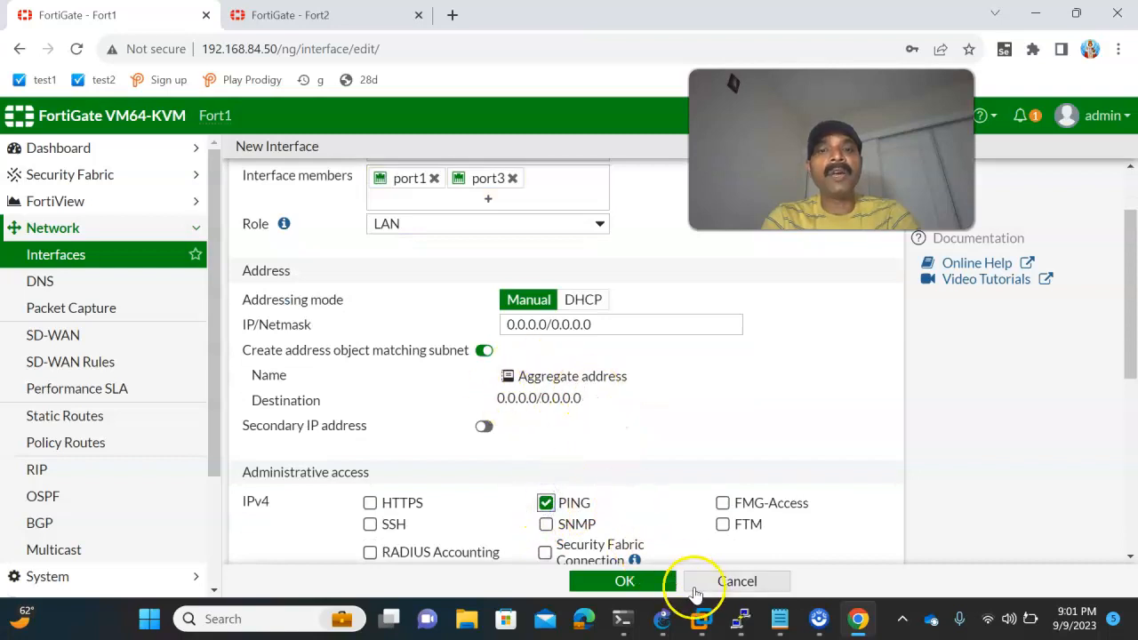
left_click(659, 616)
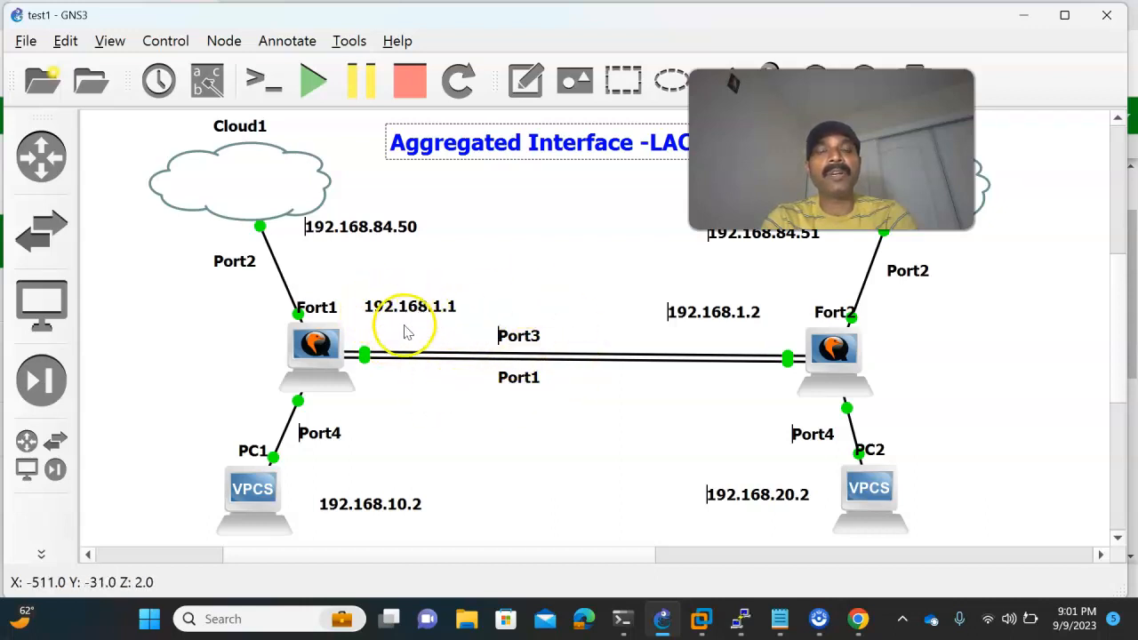
left_click(856, 613)
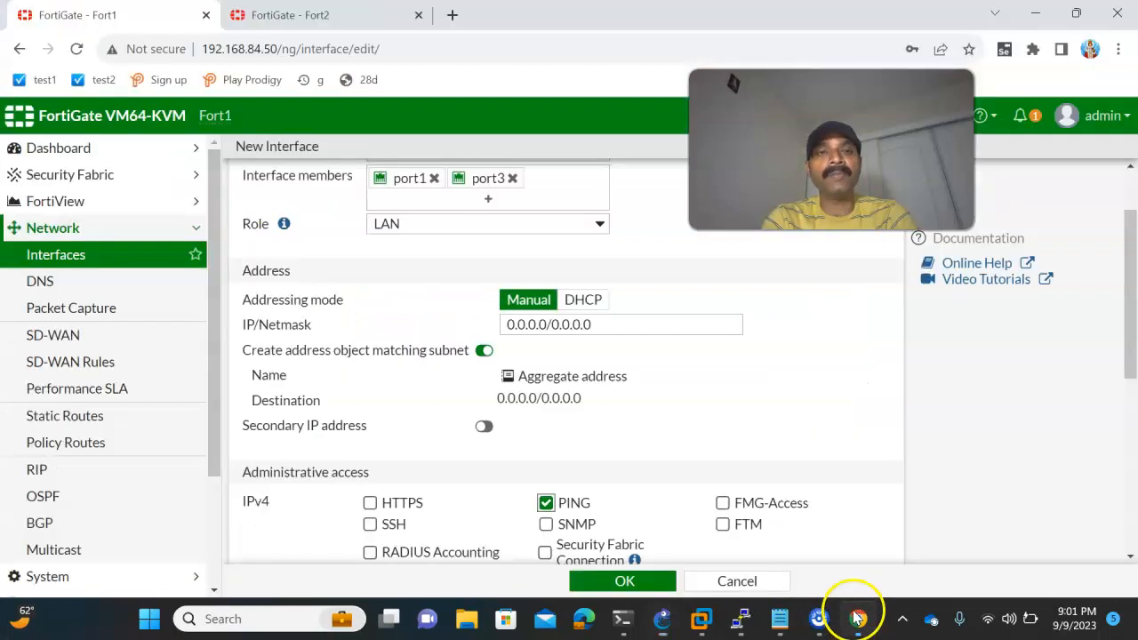
left_click_drag(614, 325, 477, 328)
type("1")
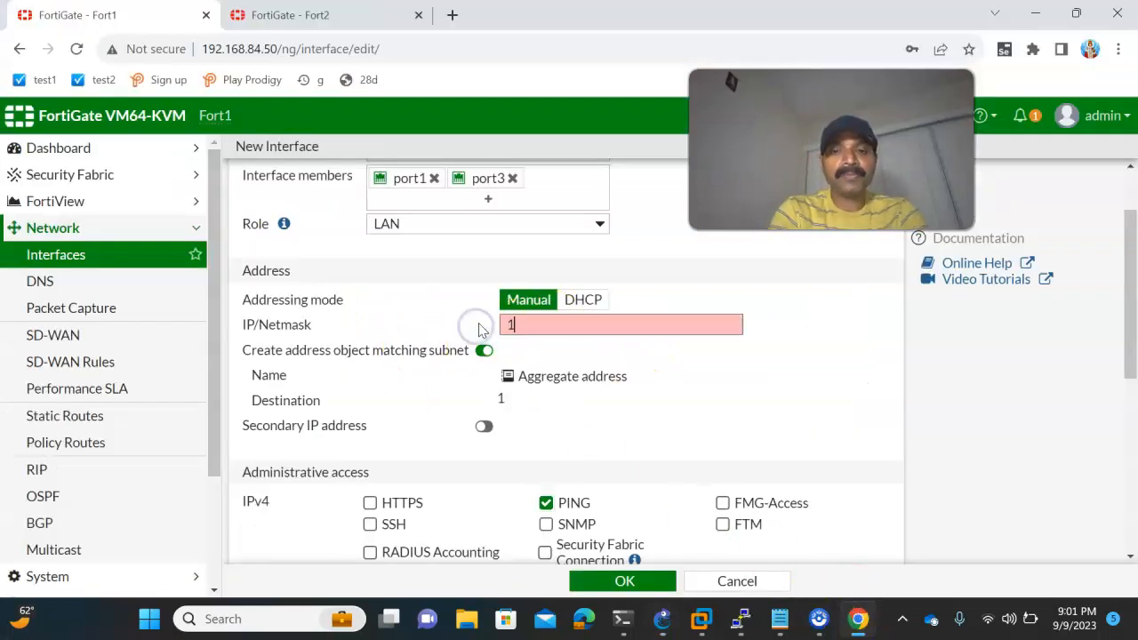
type("92.168.1.1/24")
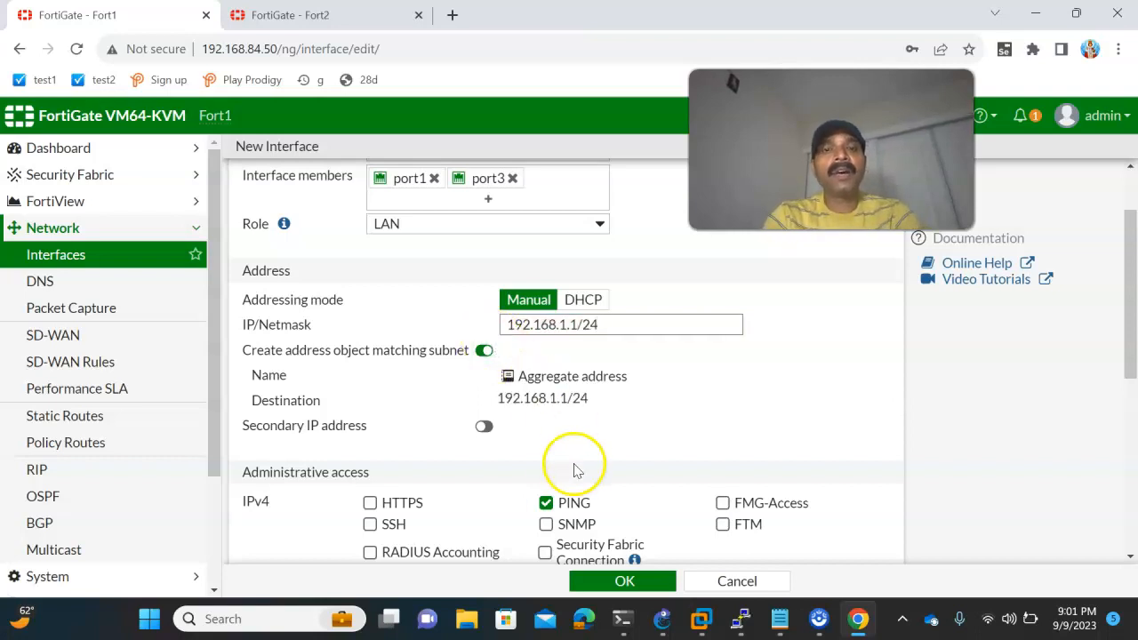
left_click(618, 580)
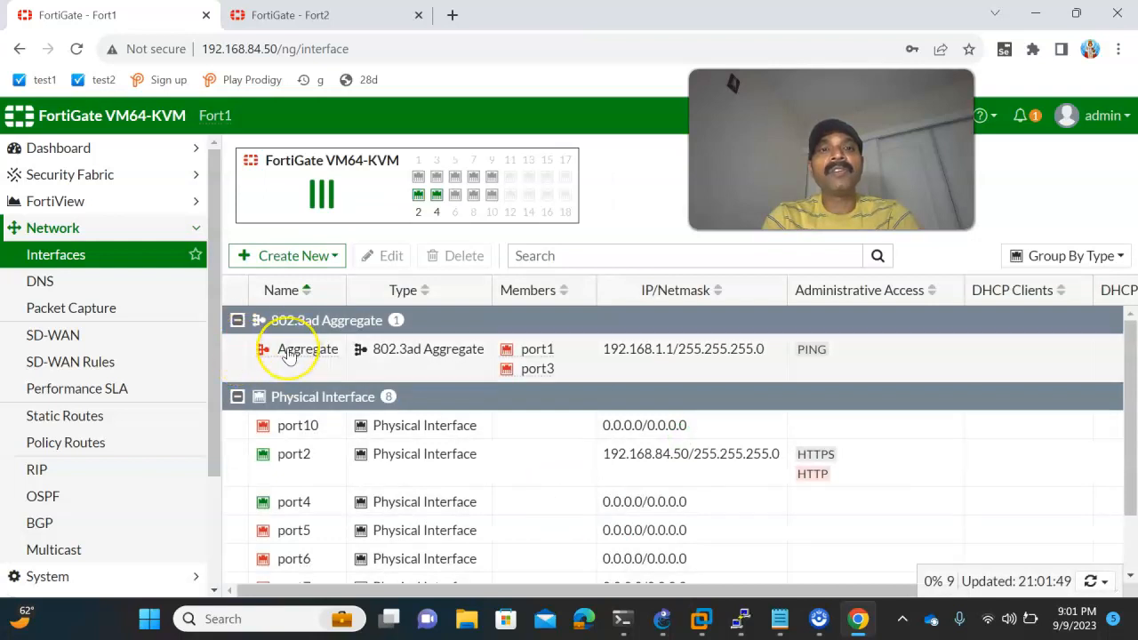
- Compare Fort1's aggregate interface entry in Chrome with the links between the firewalls in the GNS3 topology
mouse_move(290, 355)
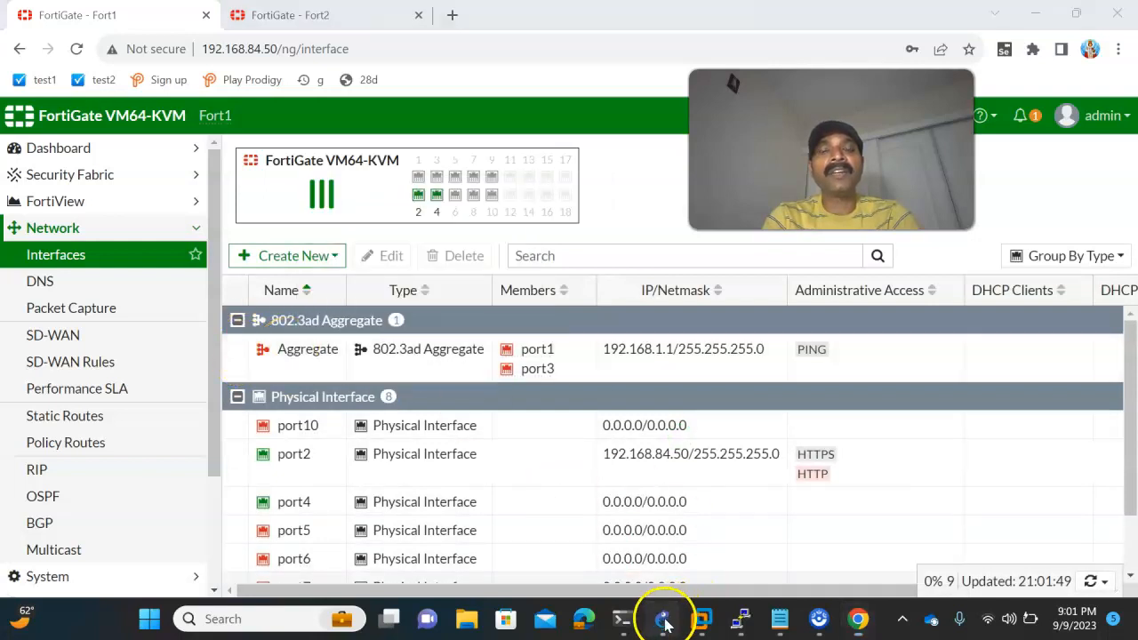
left_click(662, 619)
left_click(855, 620)
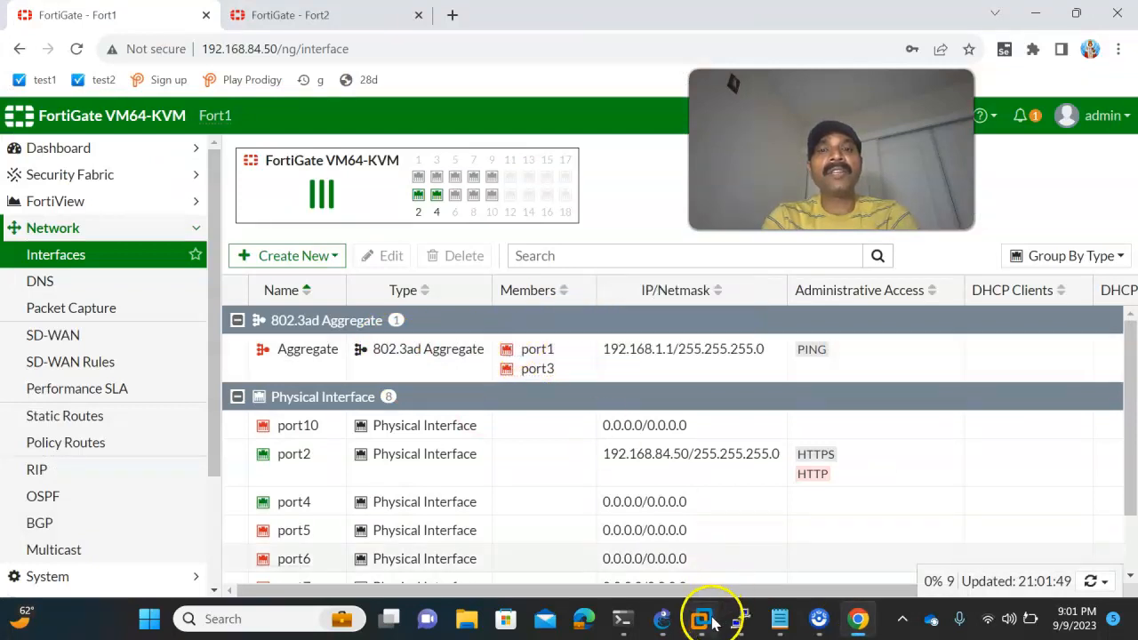
left_click(662, 618)
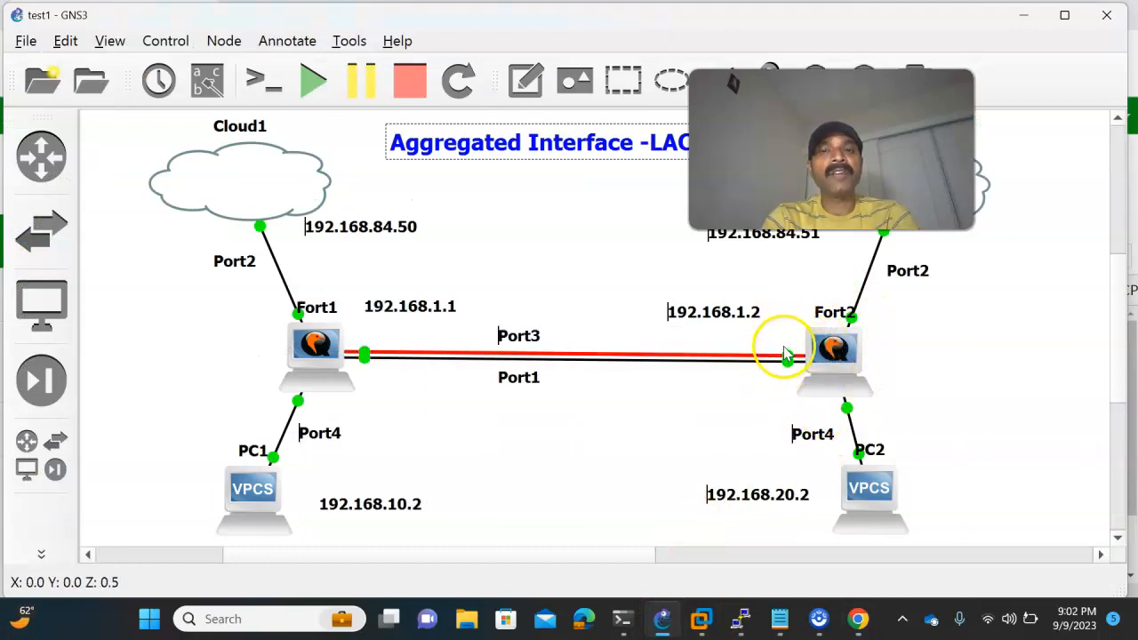
left_click(856, 619)
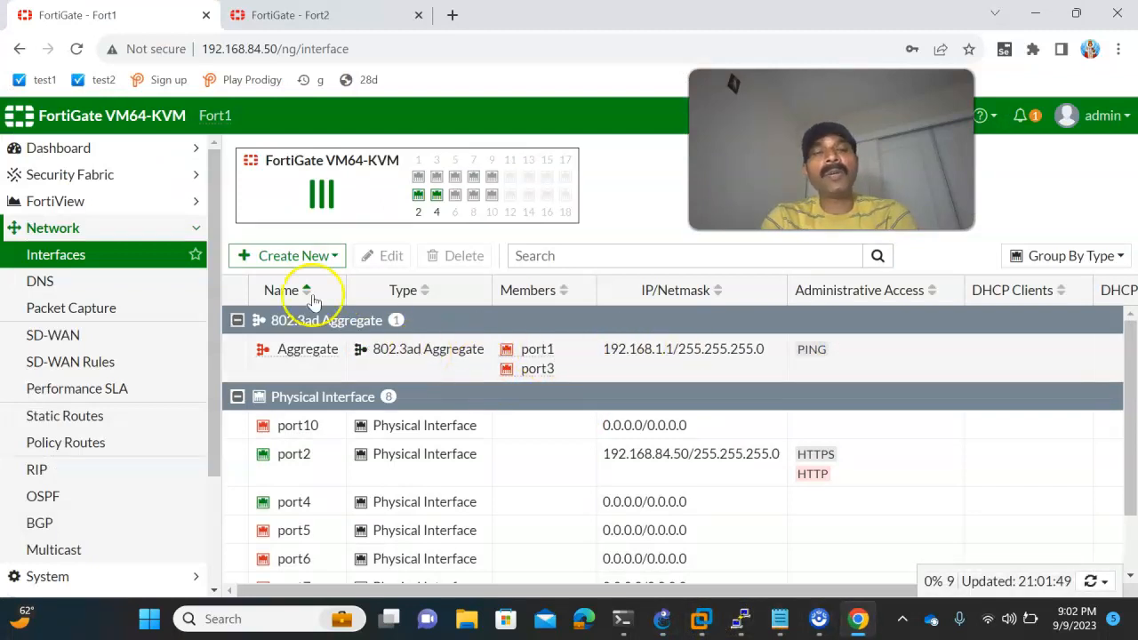
- Open Fort2's interface list in the other browser tab, change port1's addressing mode to Manual and save it
left_click(284, 25)
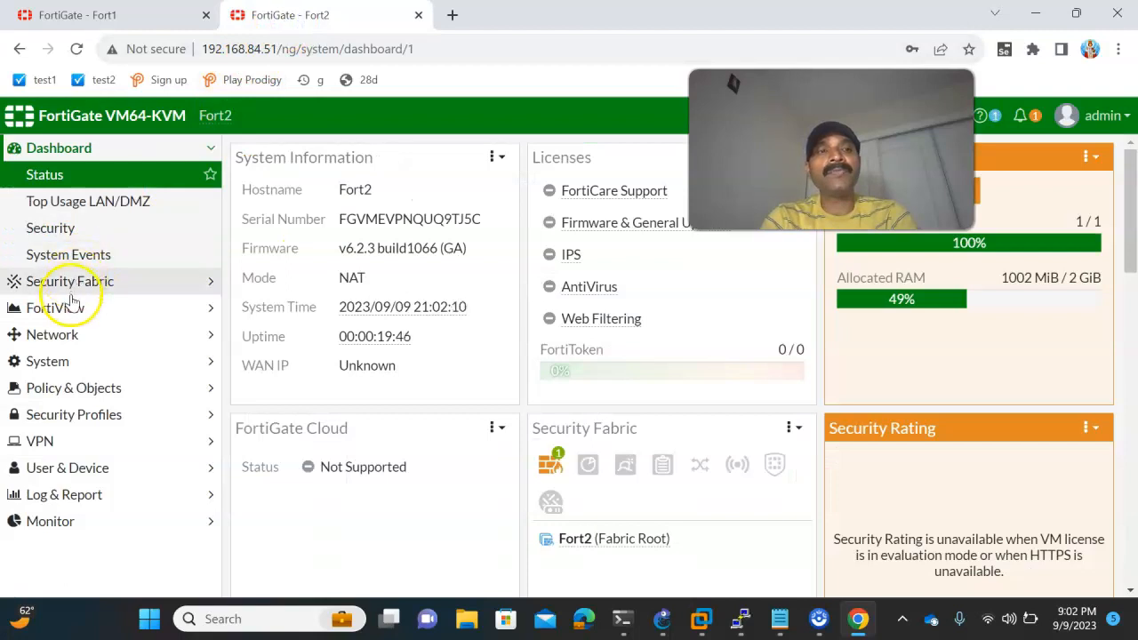
left_click(51, 334)
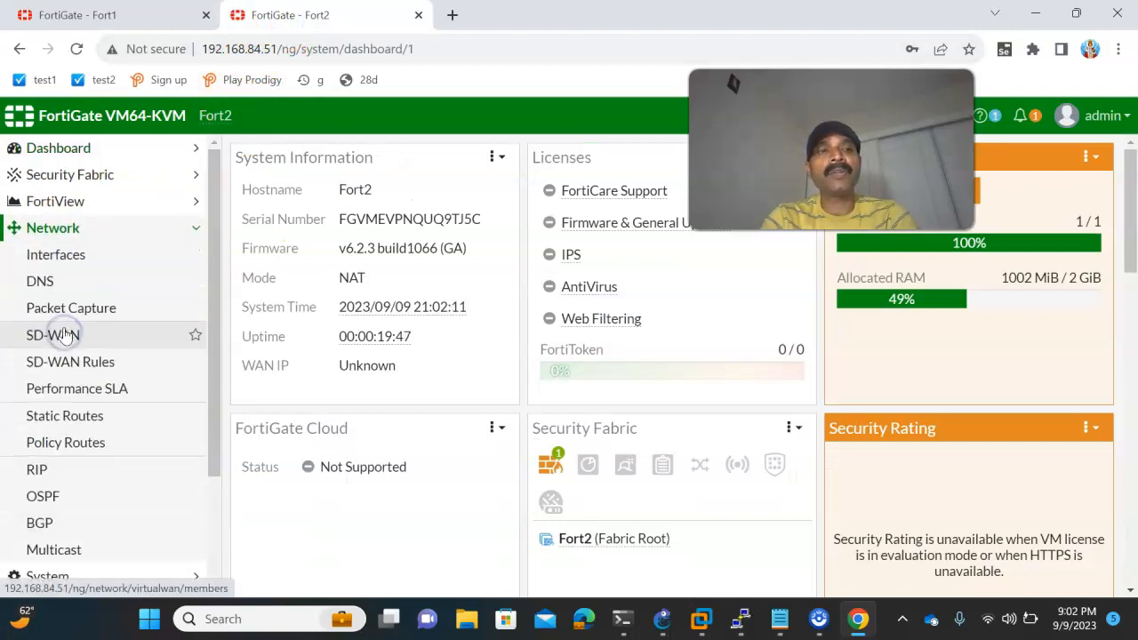
left_click(62, 255)
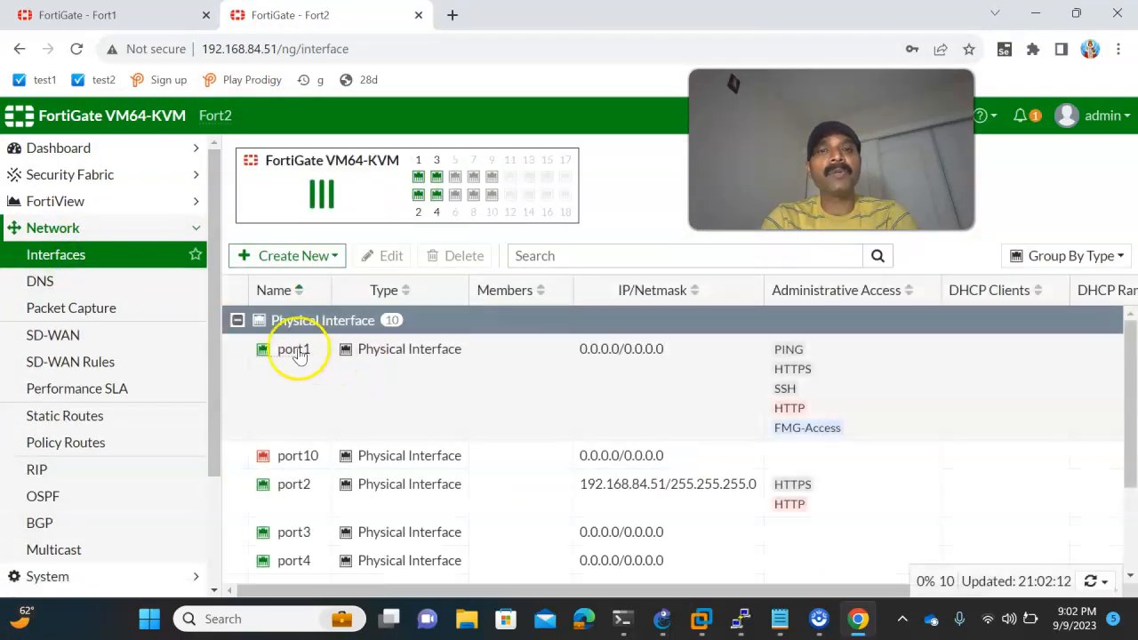
double_click(296, 352)
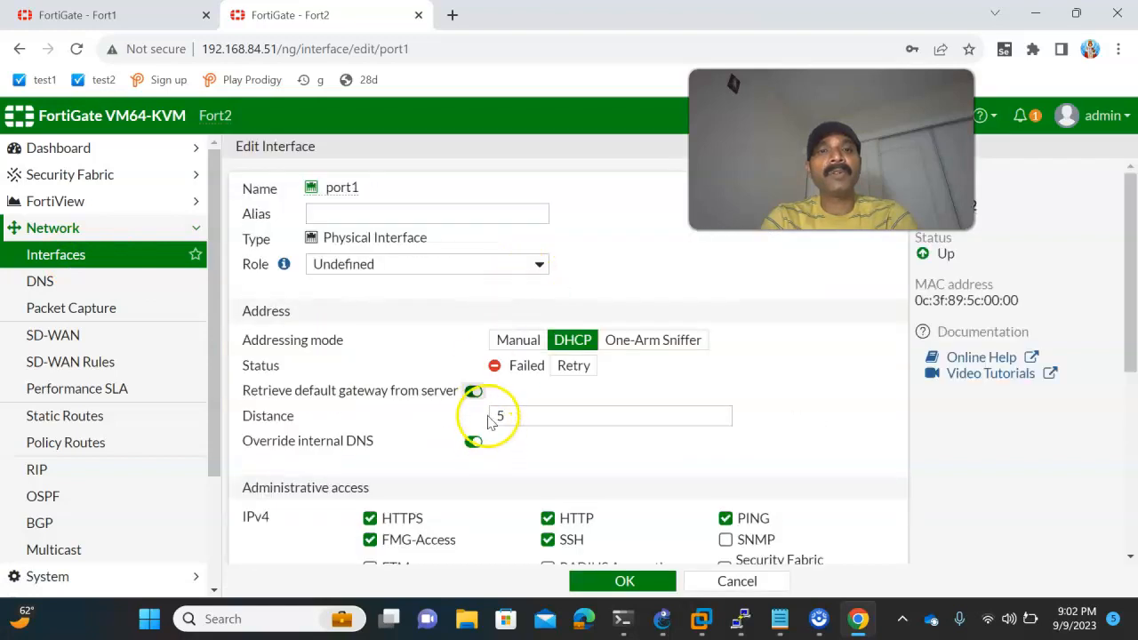
left_click(512, 339)
left_click(613, 583)
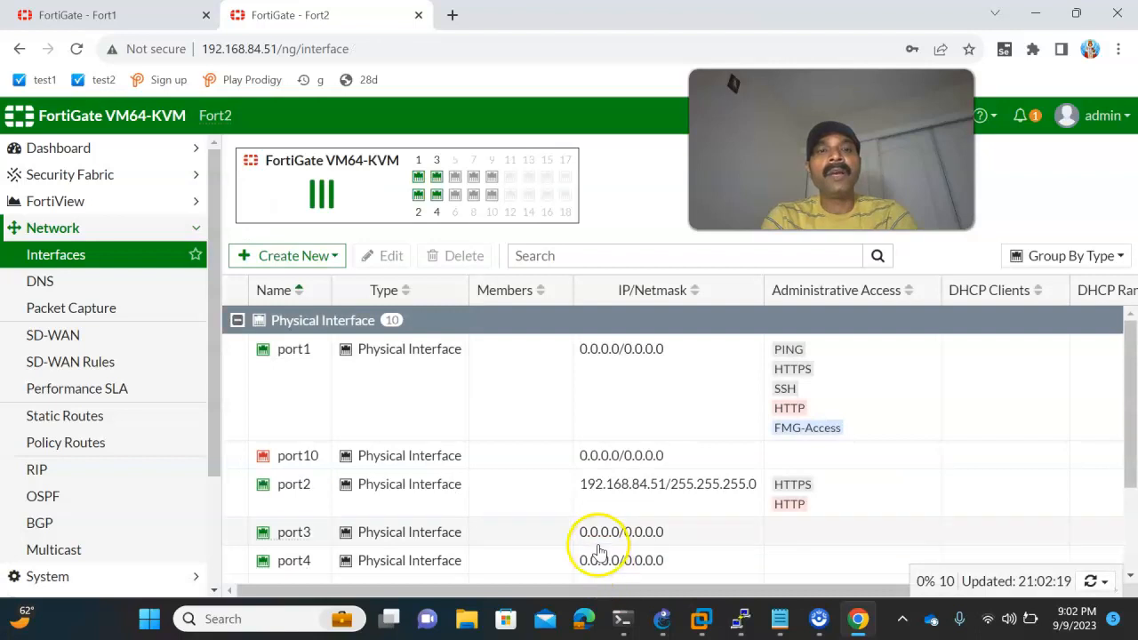
- Start a new interface on Fort2 of type 802.3ad Aggregate, checking the GNS3 topology, and name it Aggegate
left_click(287, 349)
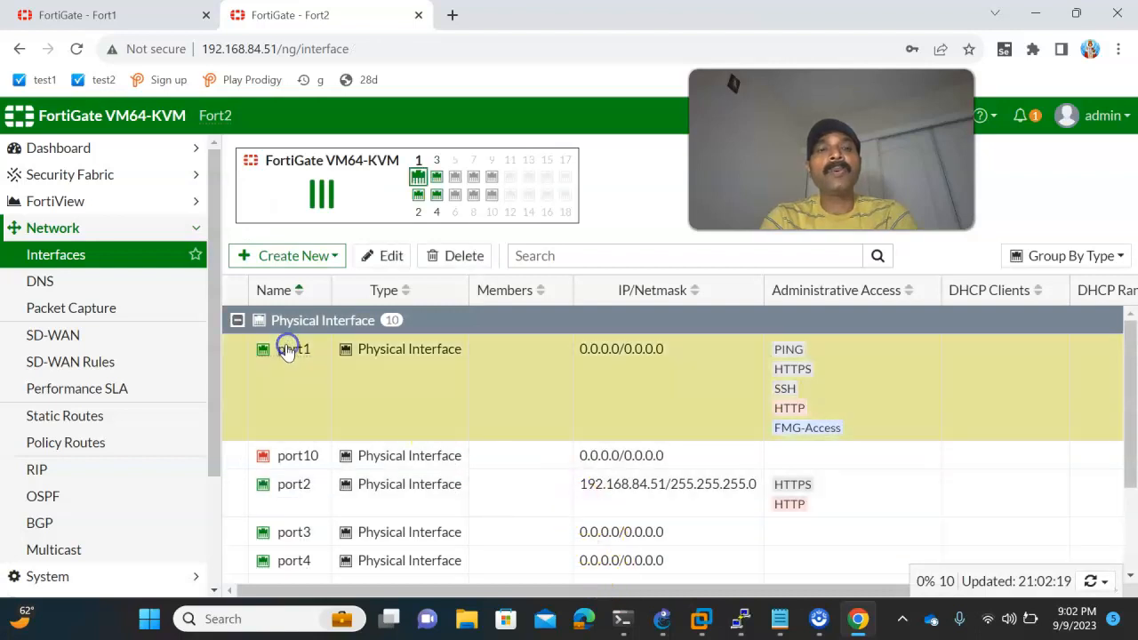
left_click(302, 256)
left_click(306, 274)
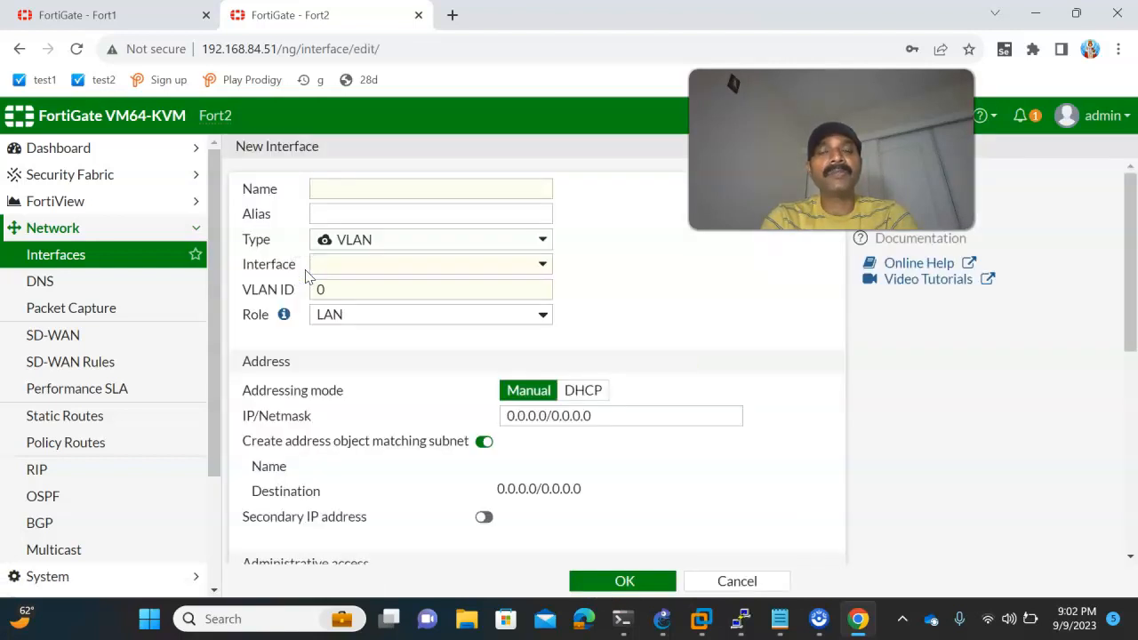
left_click(849, 624)
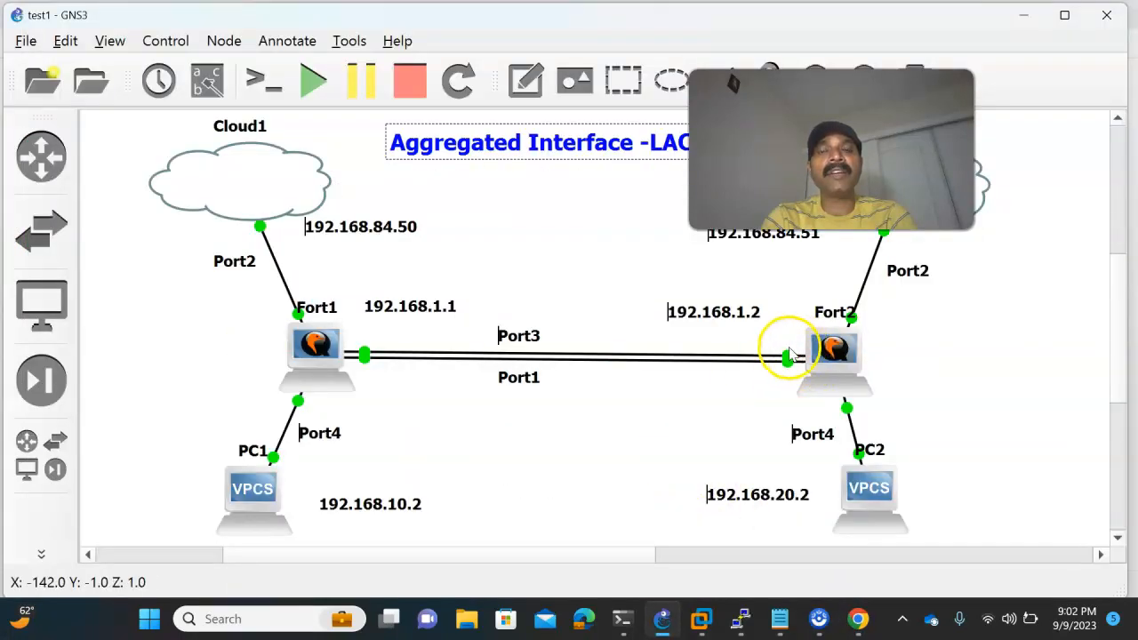
left_click(858, 618)
left_click(329, 186)
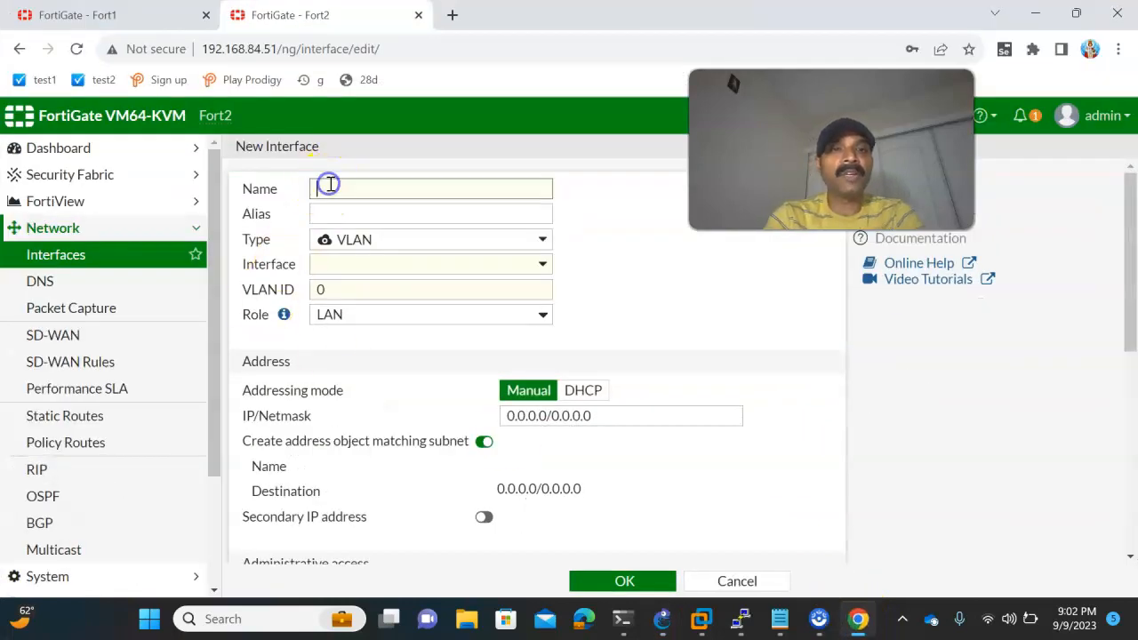
left_click(363, 214)
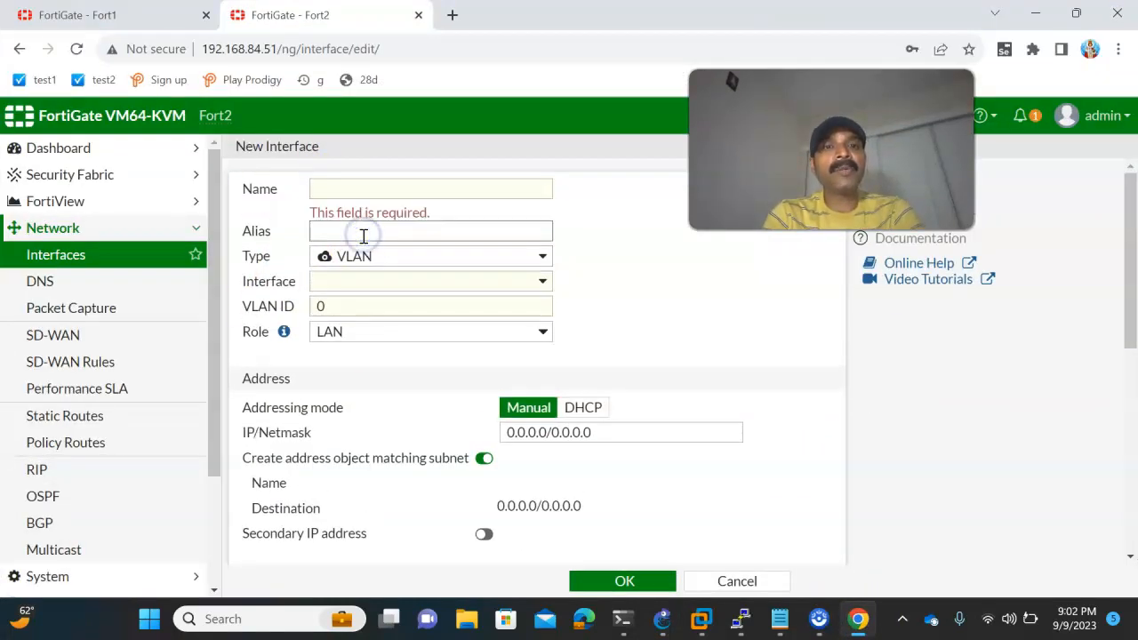
left_click(363, 258)
left_click(363, 305)
left_click(379, 188)
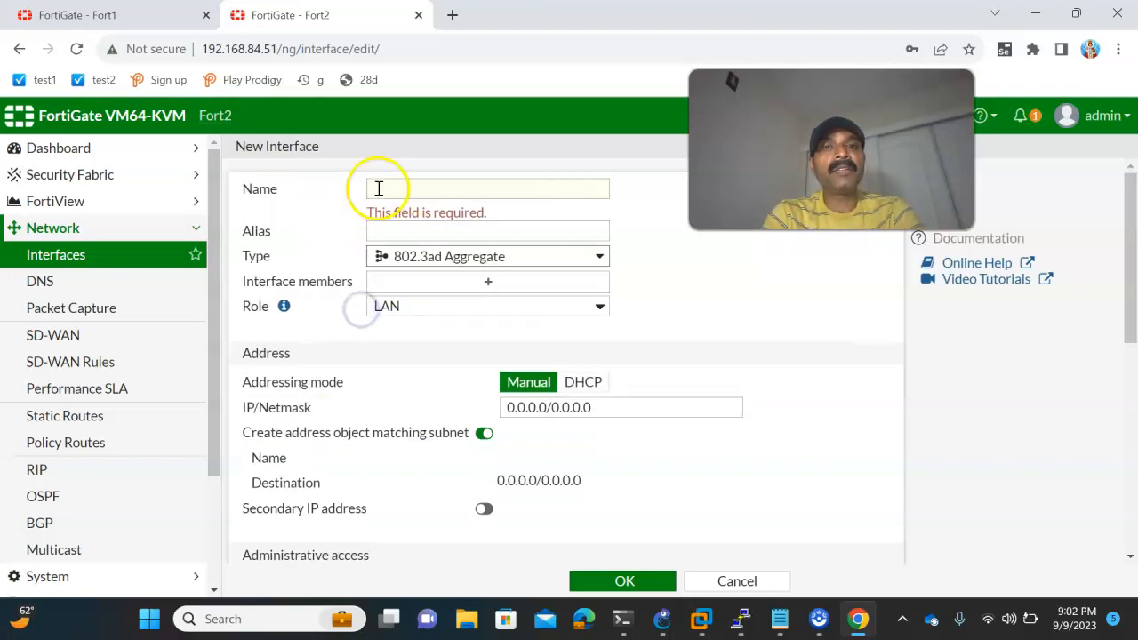
type("Aggegate")
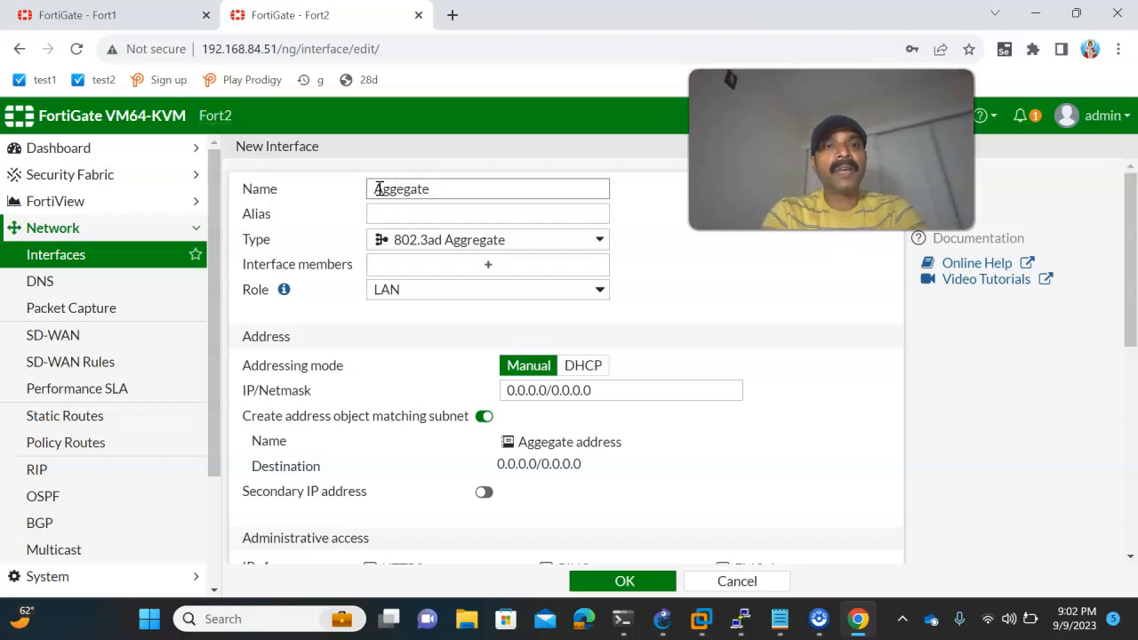
- Add port1 and port3 as interface members of Fort2's new aggregate interface
left_click(414, 264)
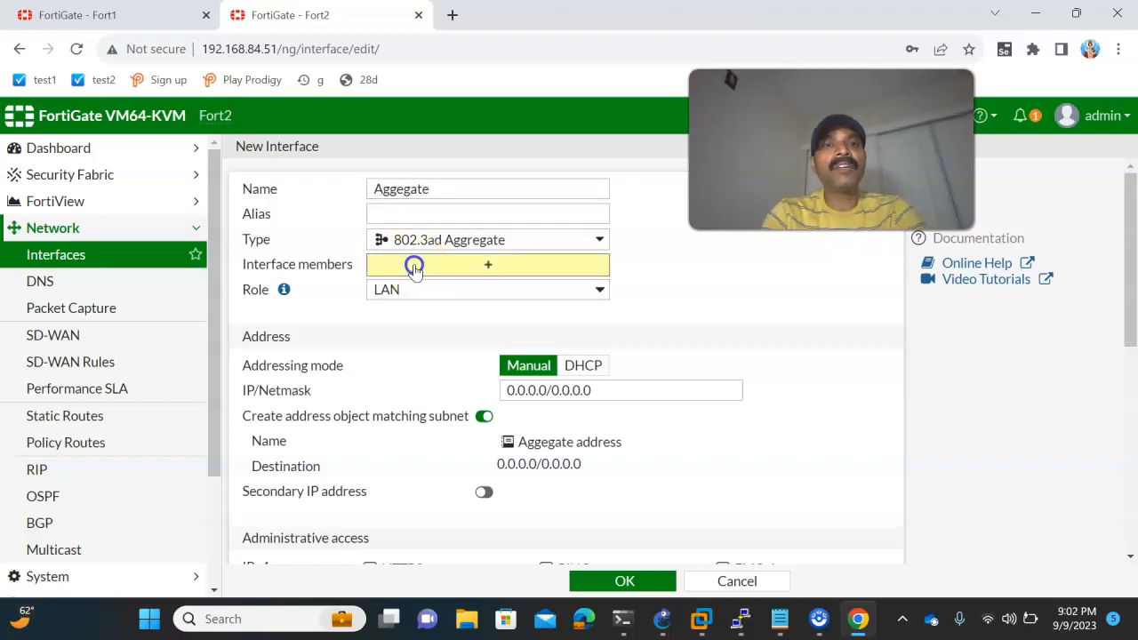
left_click(680, 235)
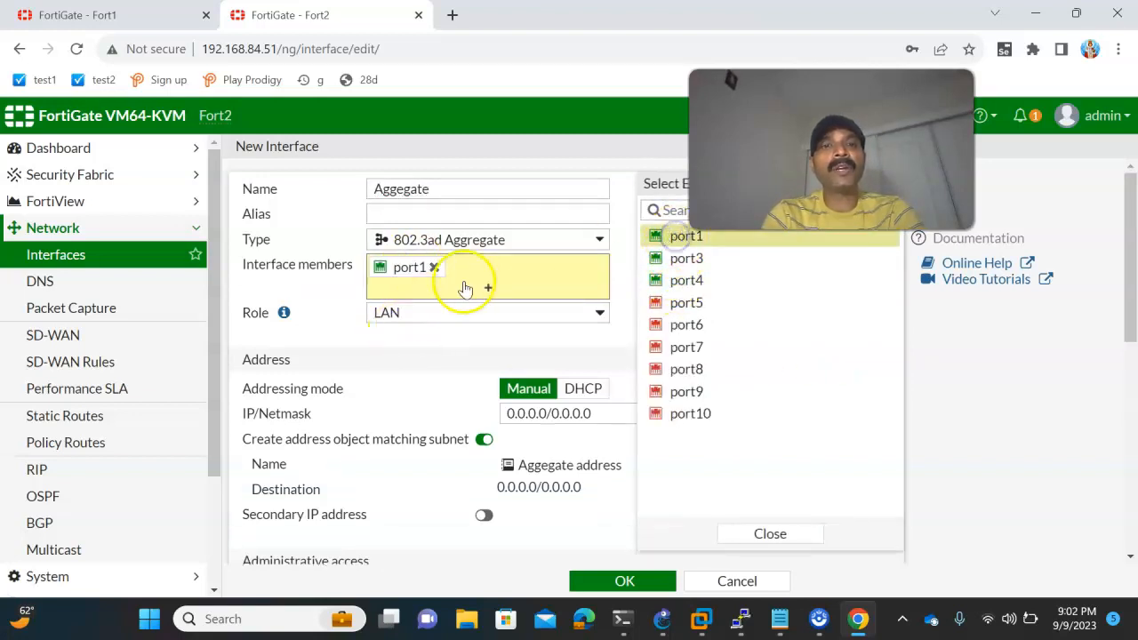
left_click(686, 258)
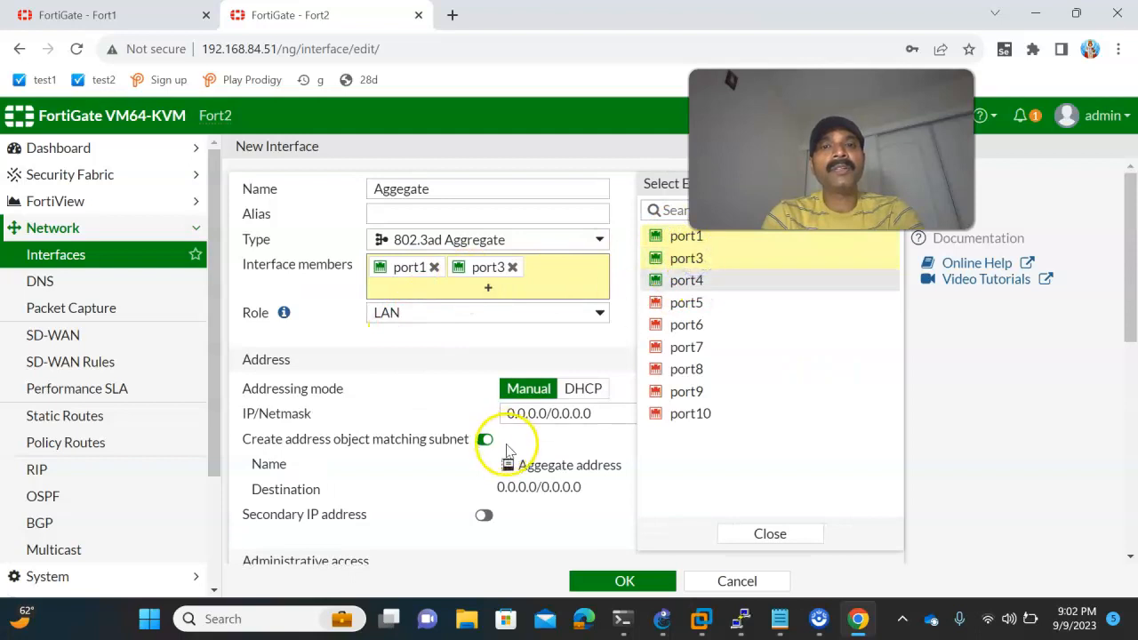
left_click(474, 359)
- Set the aggregate interface's IP/Netmask to 192.168.1.2/24 as in the GNS3 topology, allow PING access and save it
left_click_drag(604, 411, 454, 411)
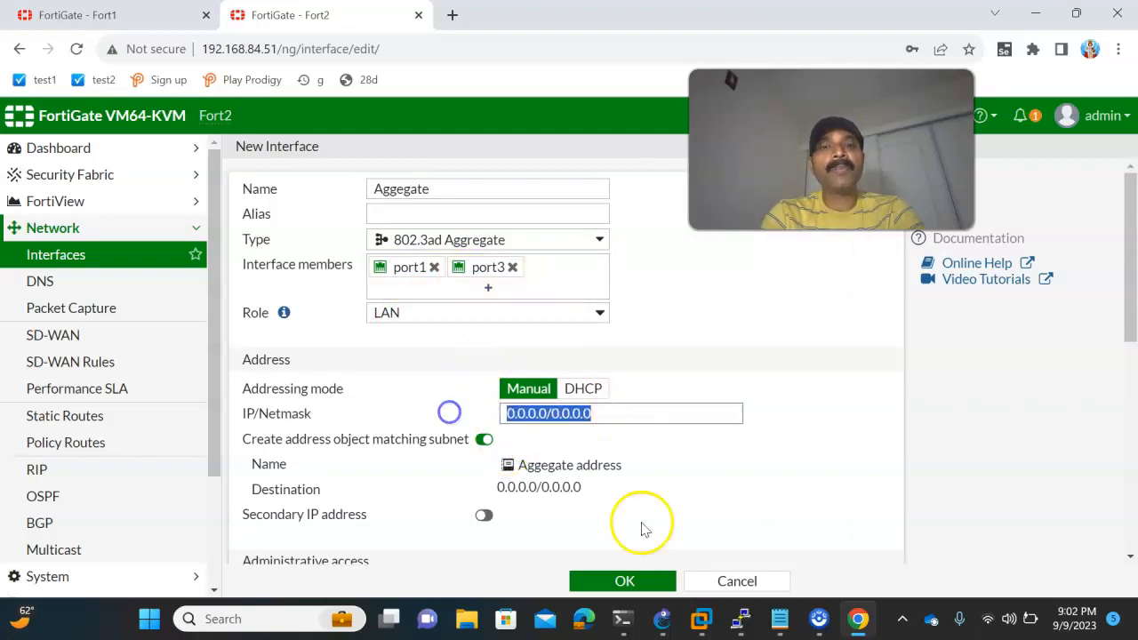
left_click(662, 618)
key("alt+Tab")
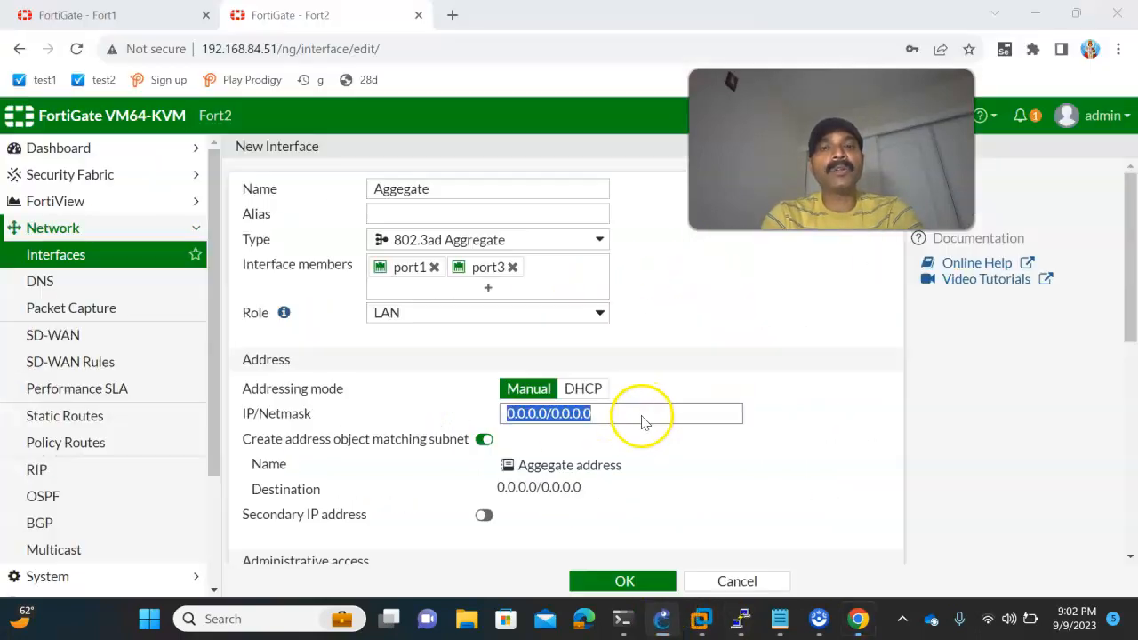
left_click(616, 416)
left_click_drag(616, 417, 442, 399)
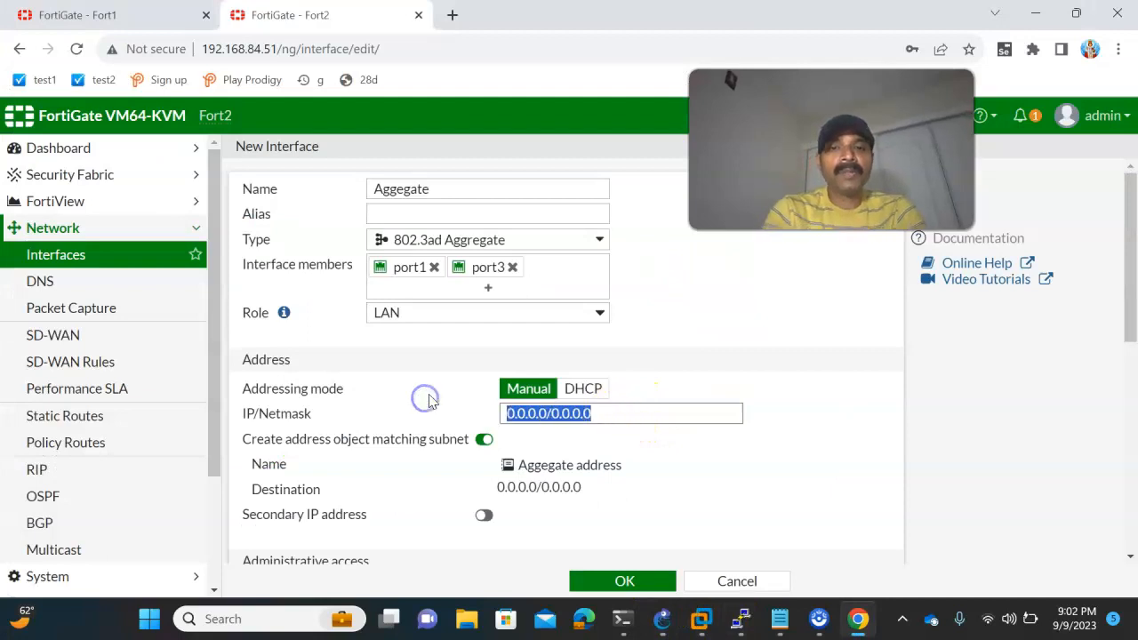
type("192.168.1.2/24")
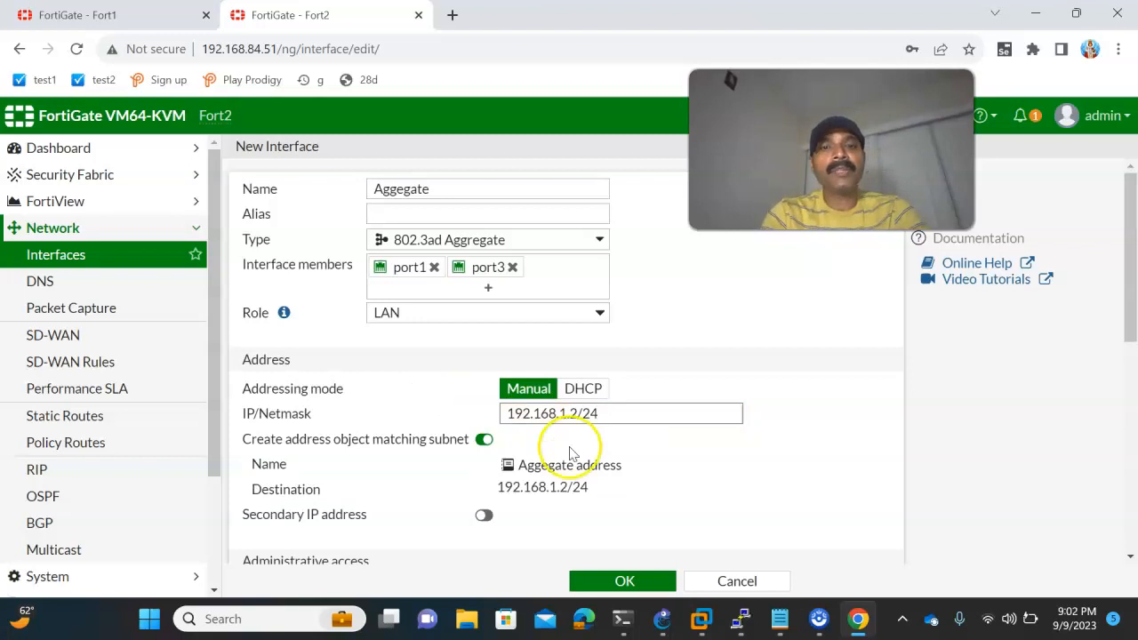
scroll(569, 452, "down", 2)
left_click(546, 414)
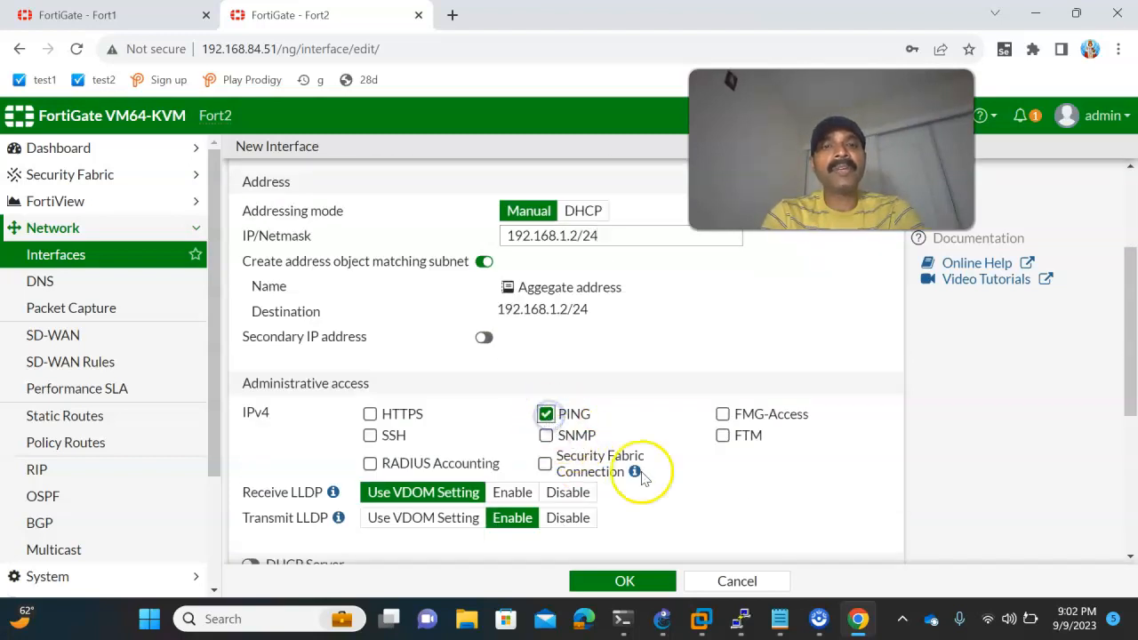
left_click(624, 581)
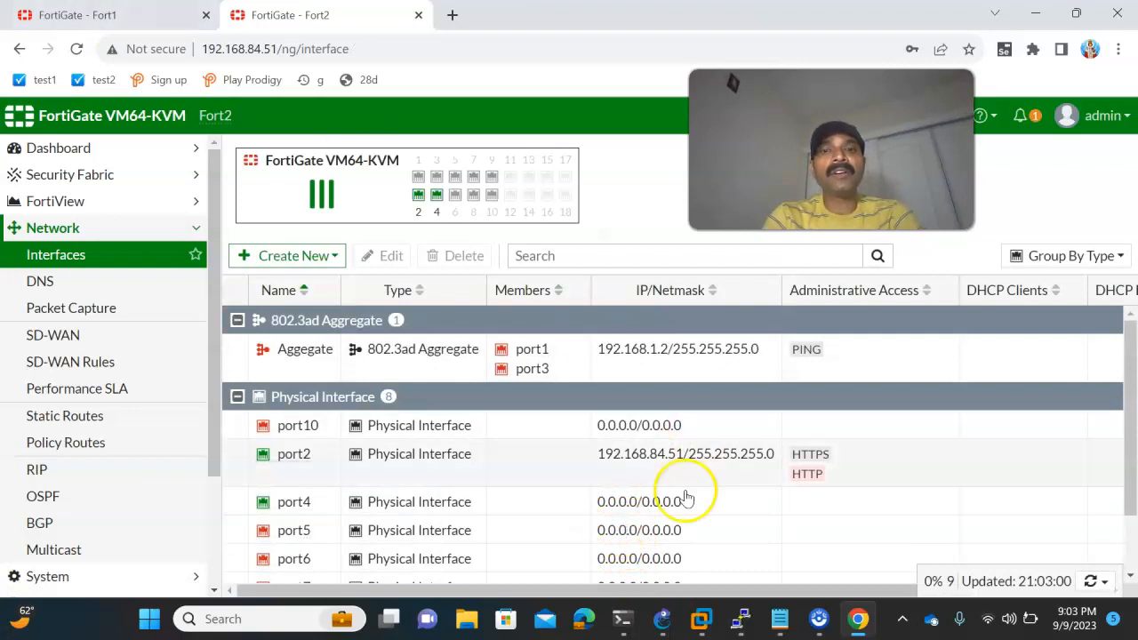
- Review the inter-firewall links in GNS3, and reload the Fort1 and Fort2 interface pages in Chrome to check the aggregate status
left_click(662, 617)
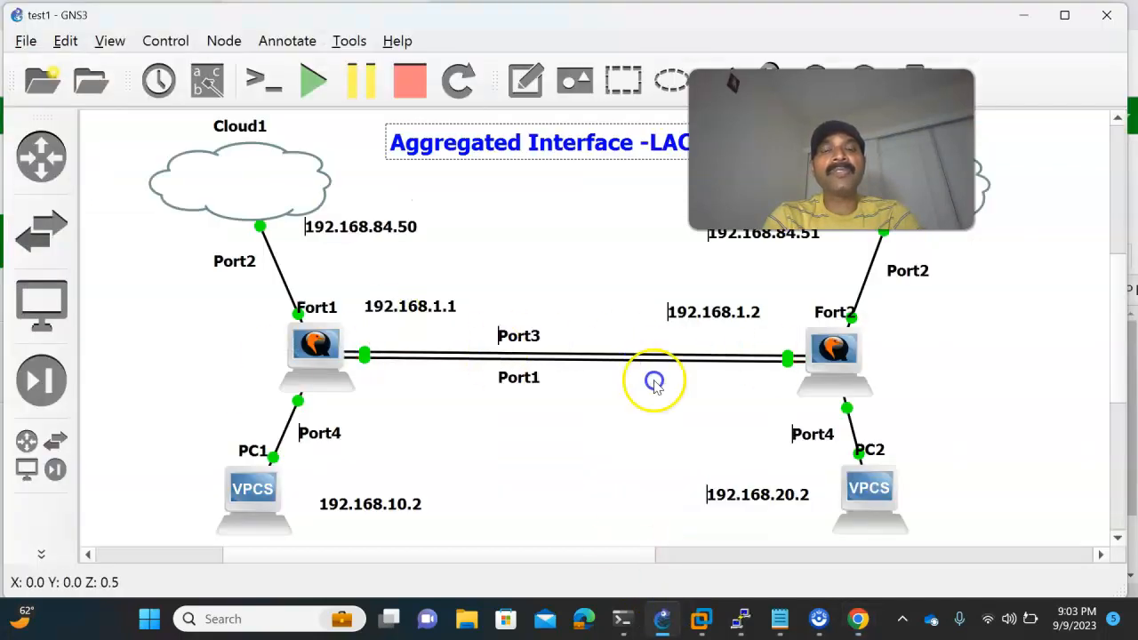
left_click(858, 619)
left_click(163, 18)
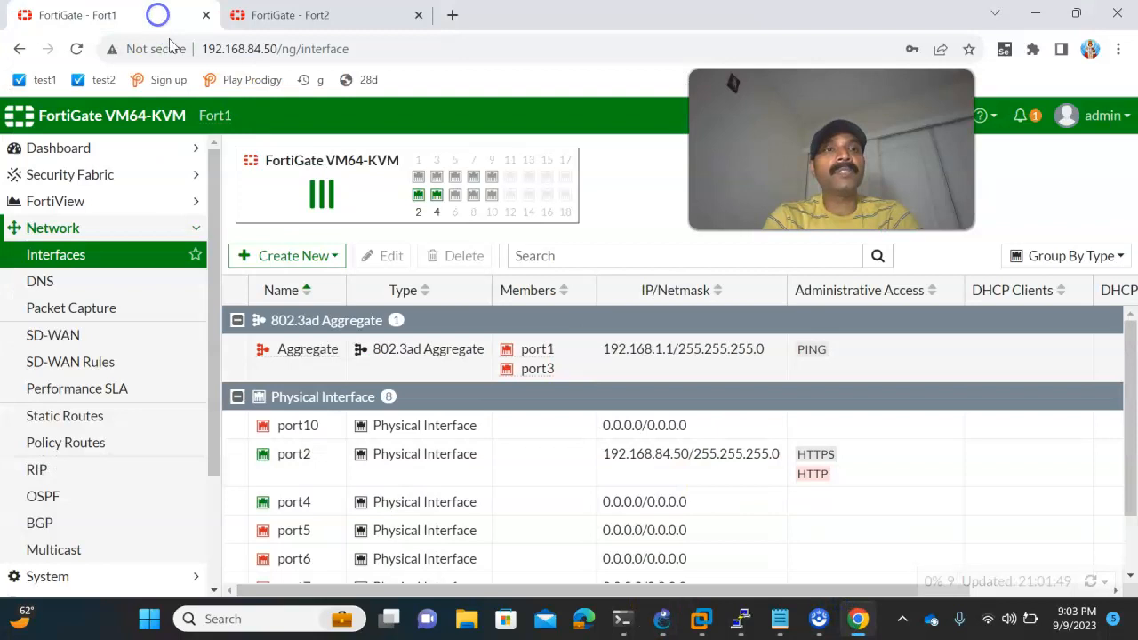
left_click(250, 50)
key("Return")
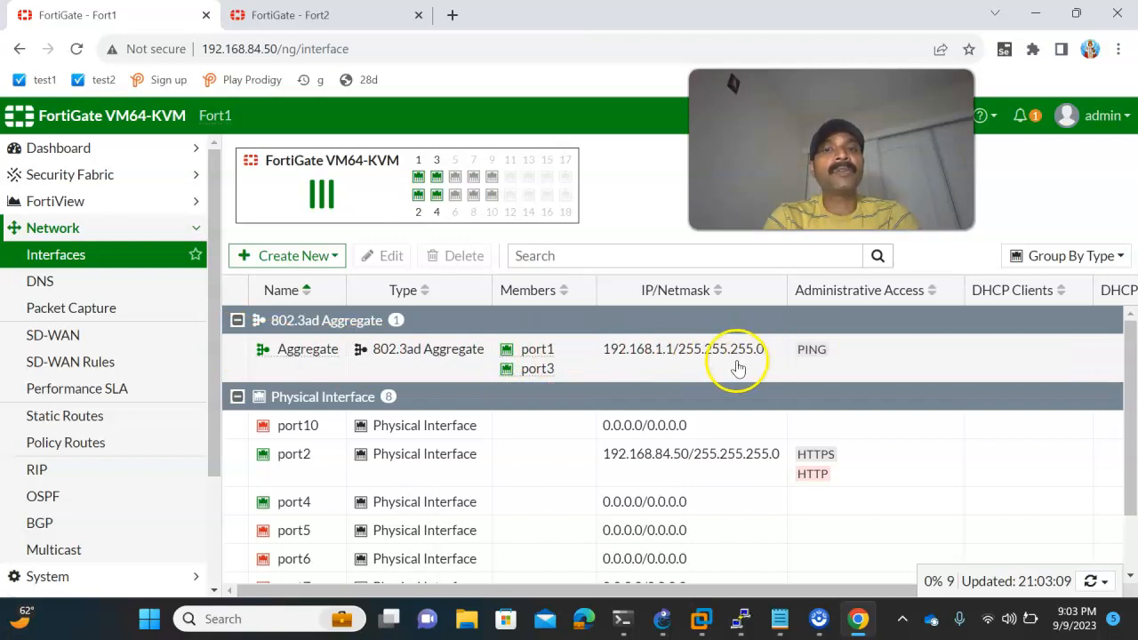
left_click(273, 17)
left_click(274, 49)
key("Return")
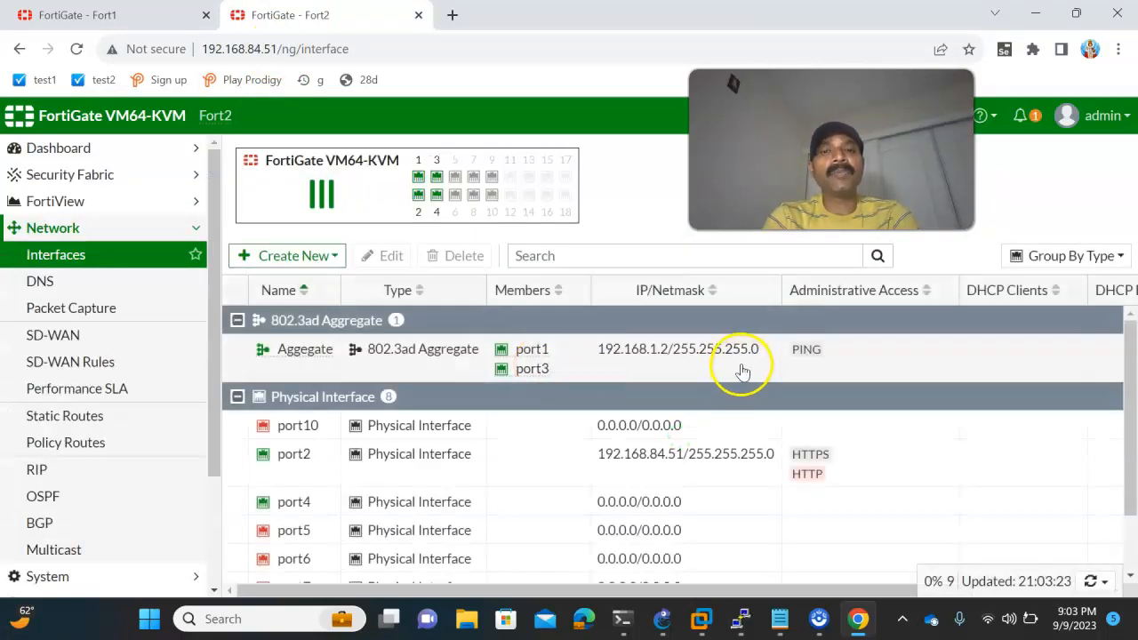
- Switch to Fort1's PuTTY console, run "show system interface Aggregate" and examine the type and member lines
mouse_move(741, 614)
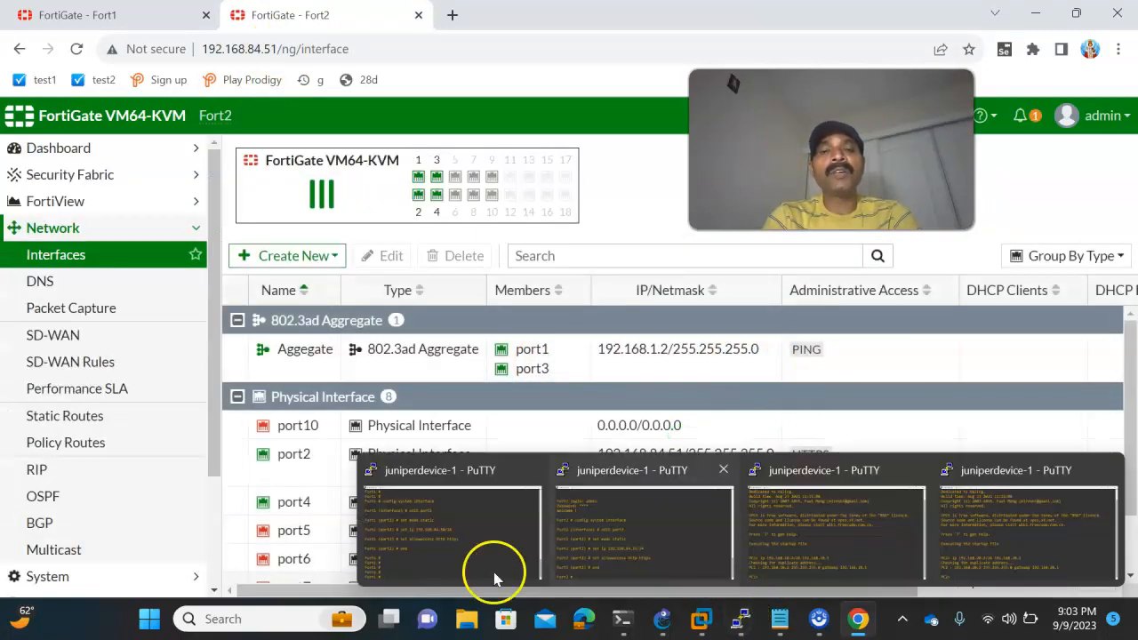
left_click(449, 553)
double_click(555, 423)
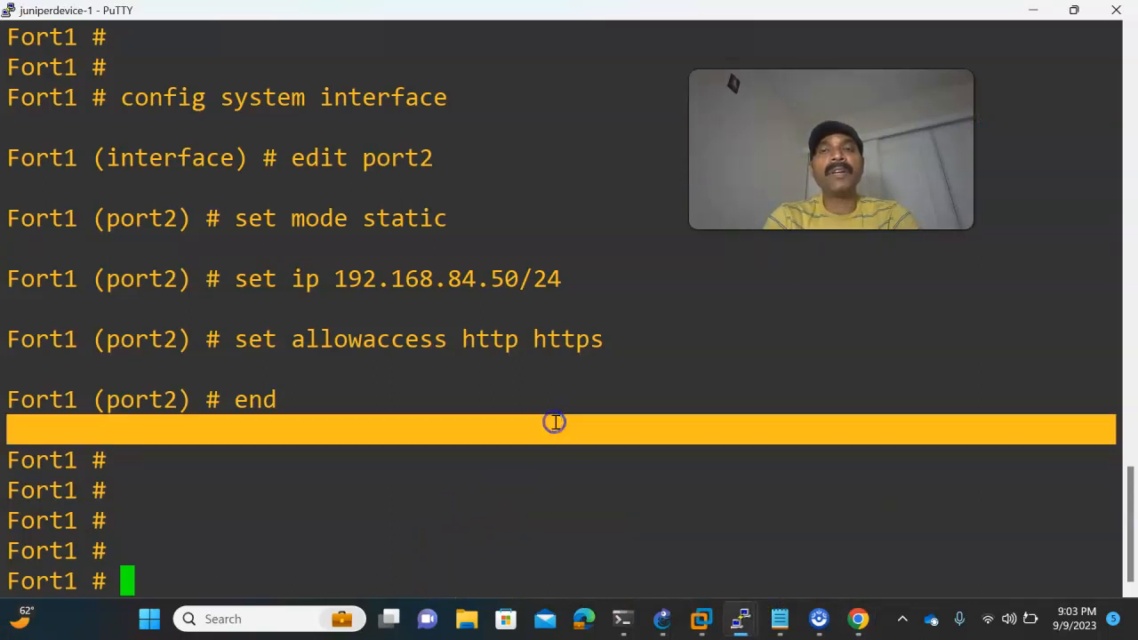
left_click(640, 347)
type("show ")
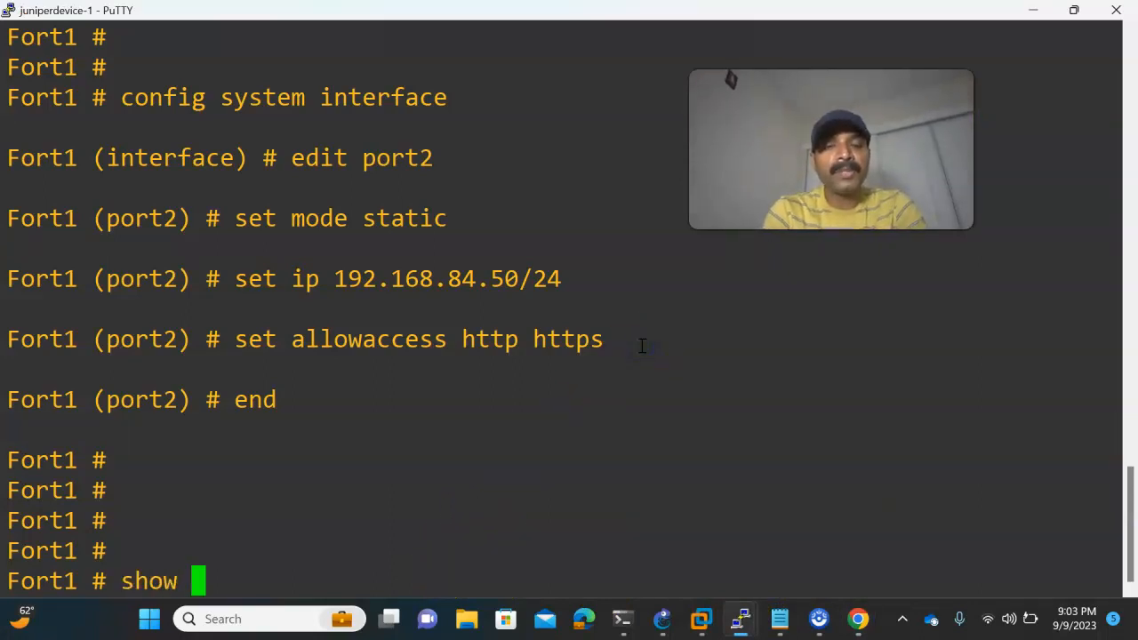
type("system interface ")
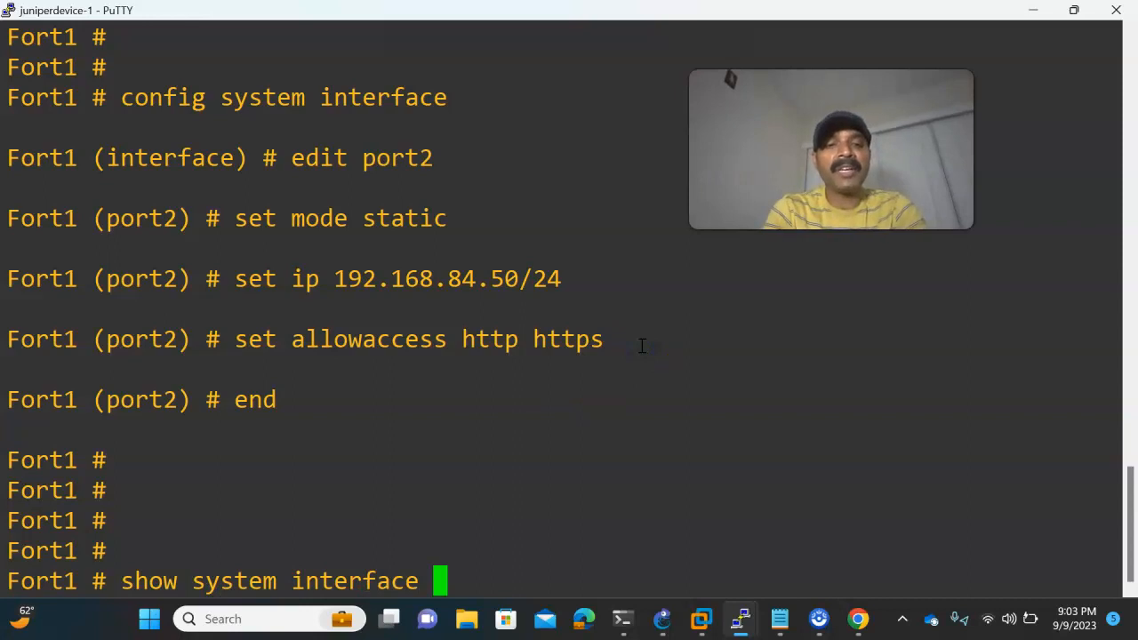
type("agg")
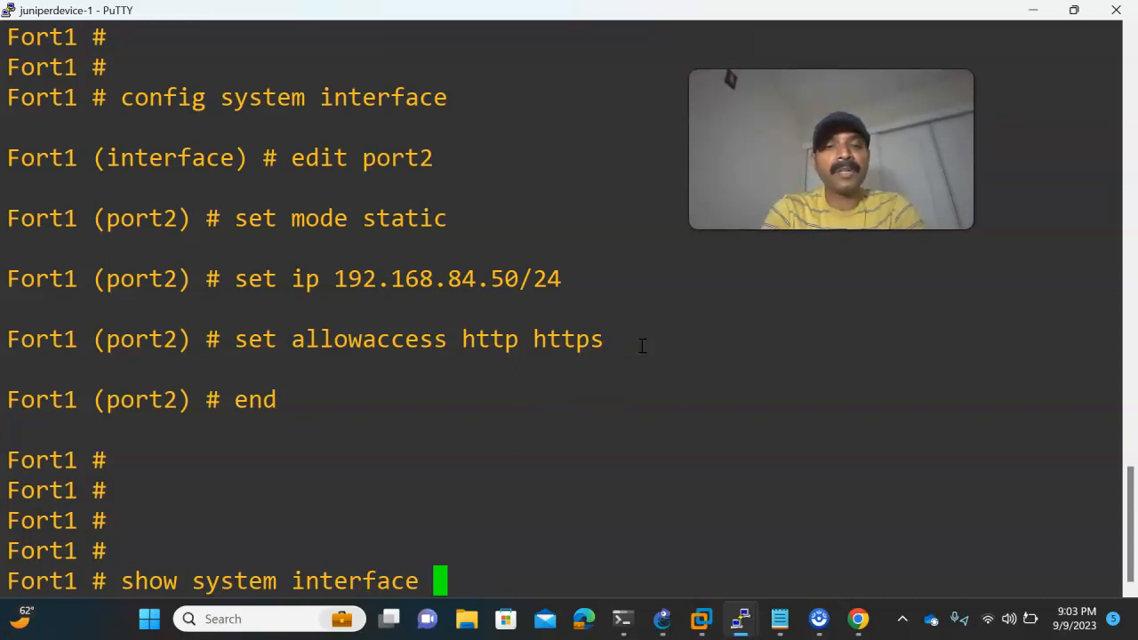
type("gregate")
key("Return")
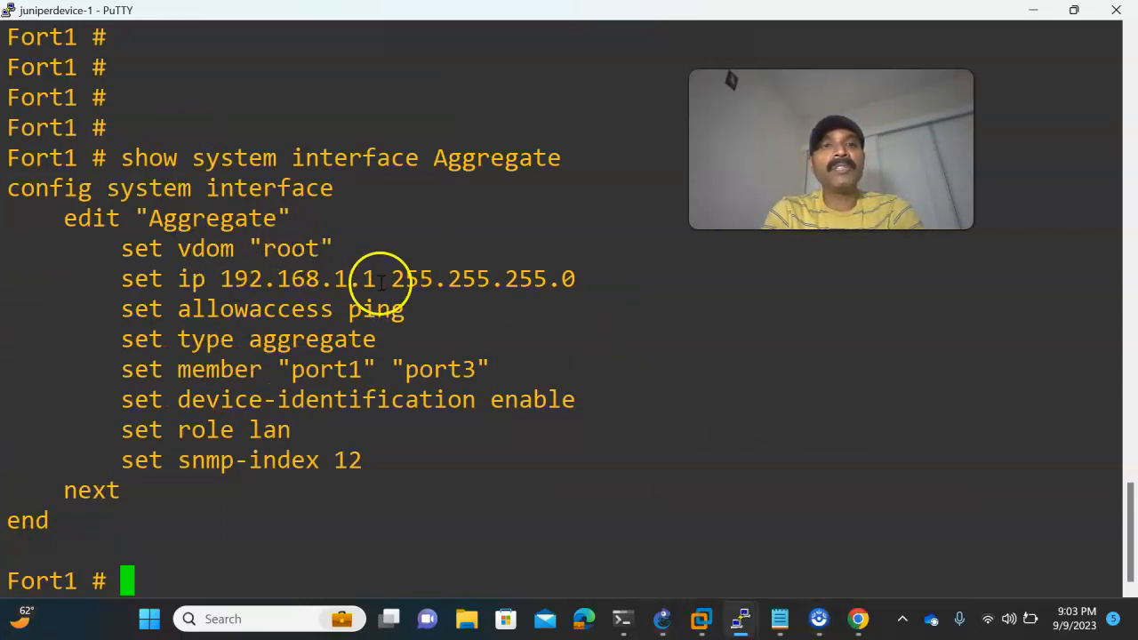
left_click_drag(125, 339, 414, 339)
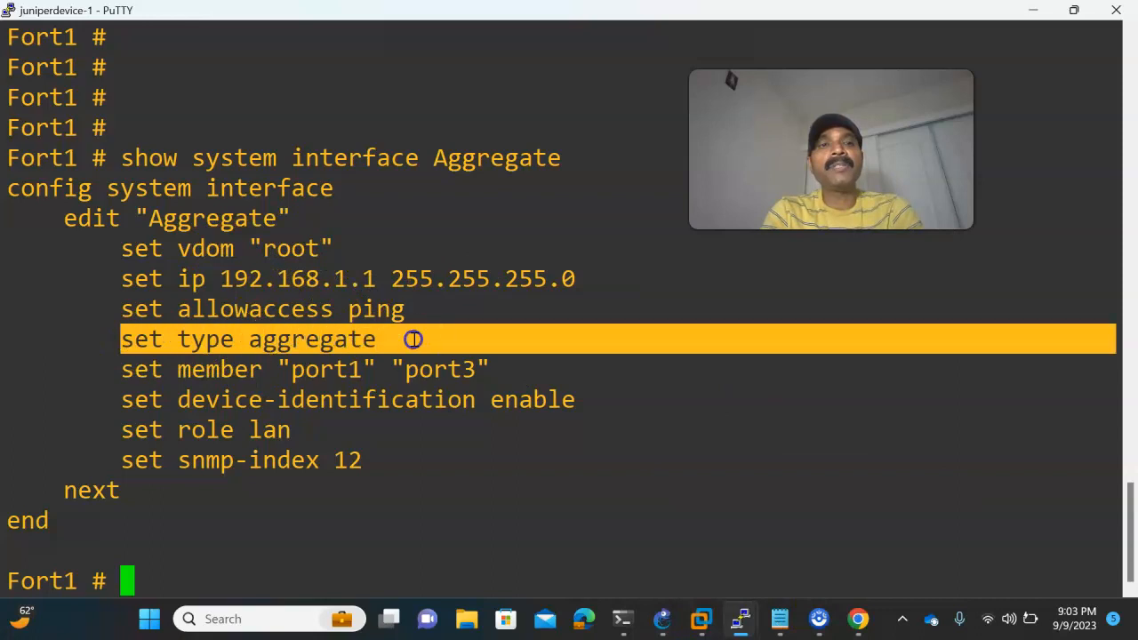
left_click_drag(132, 374, 487, 371)
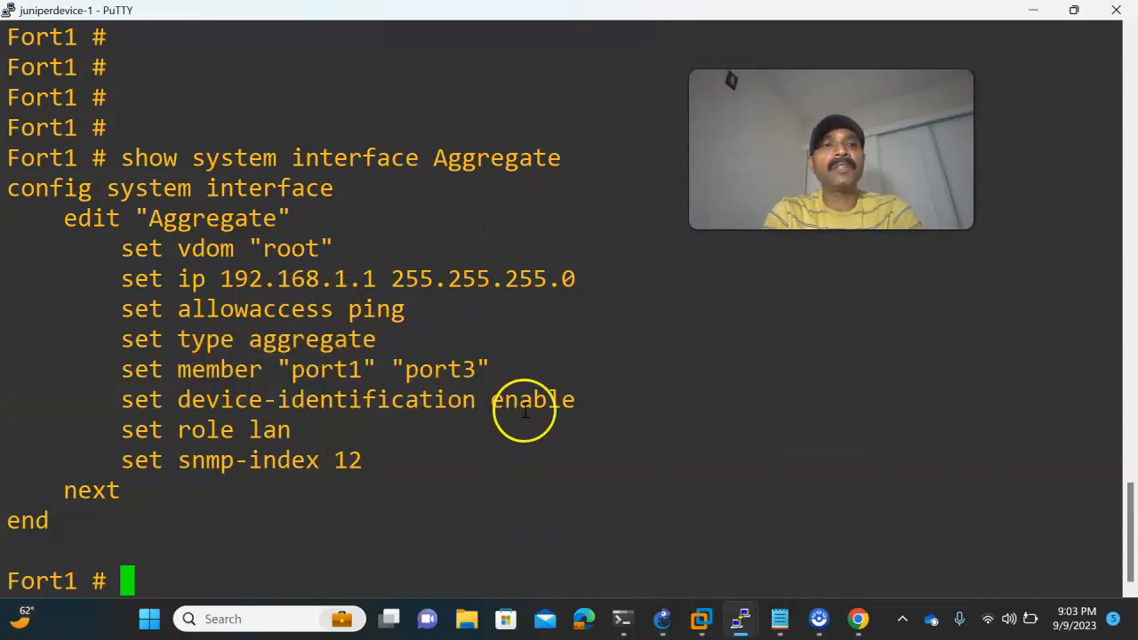
- Switch to Fort2's PuTTY console and run "show system interface Aggegate" to display its aggregate configuration
mouse_move(736, 620)
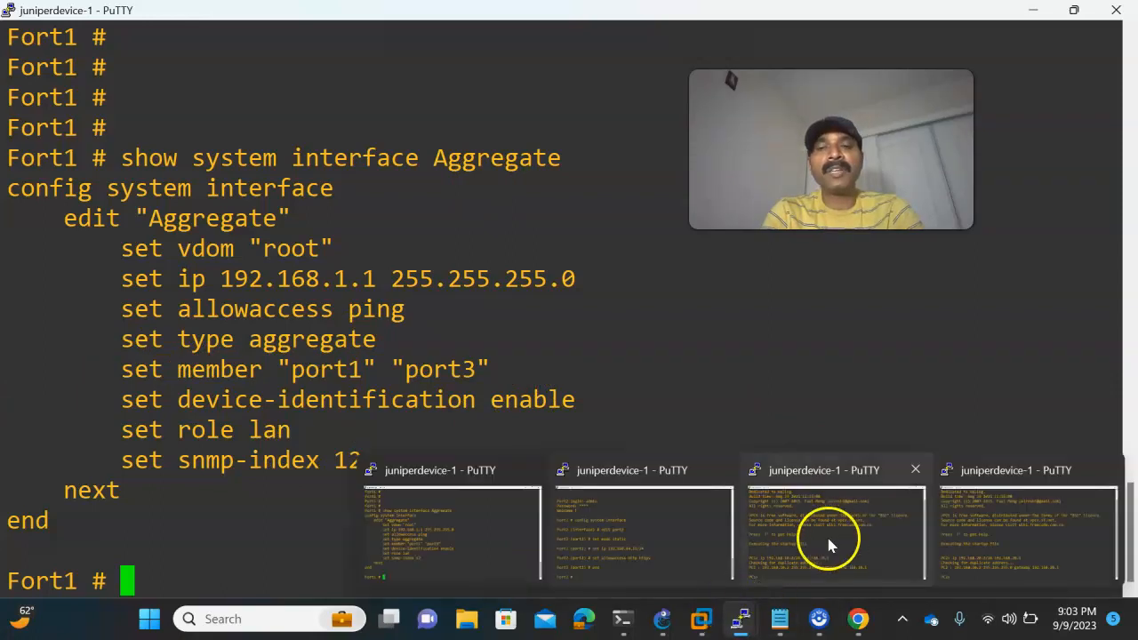
left_click(609, 548)
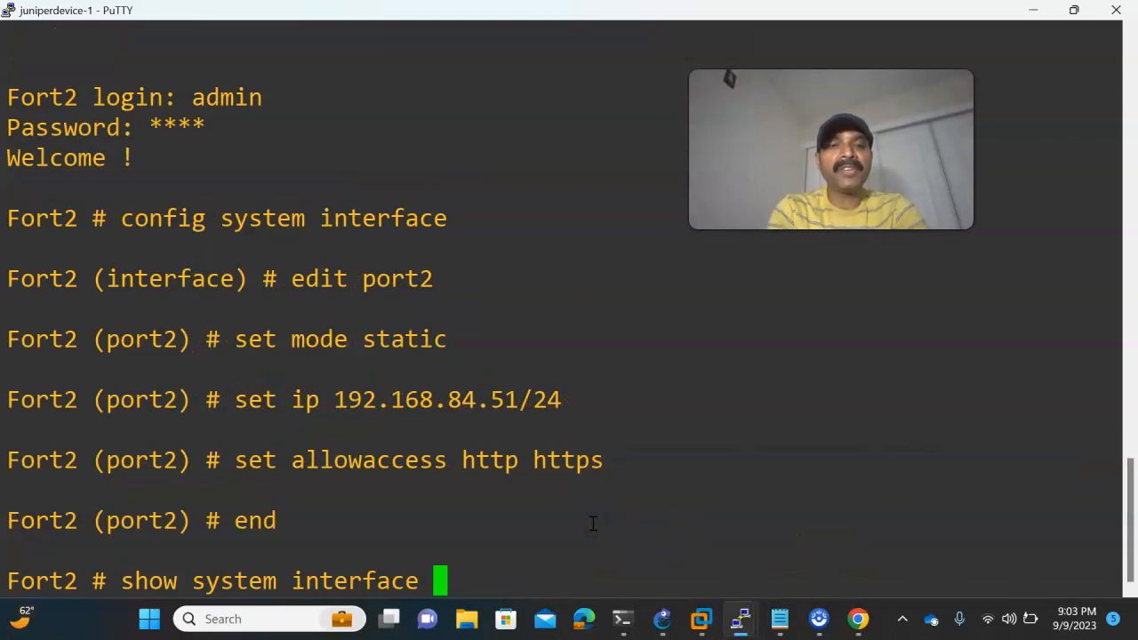
type("ggegate")
key("Return")
key("Return")
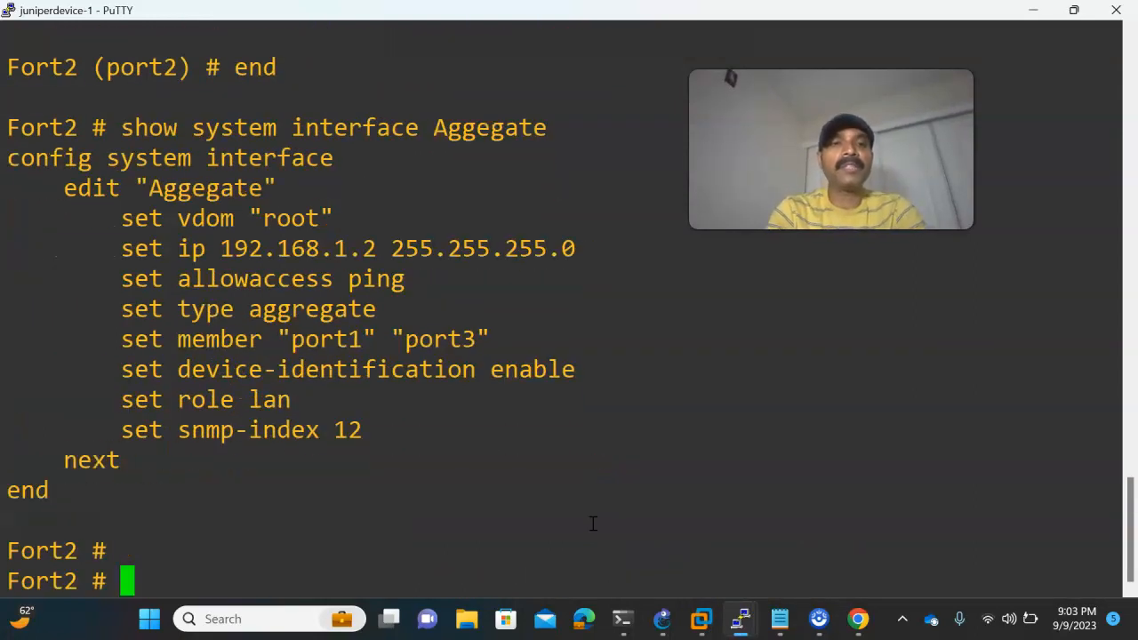
- Check the inter-firewall links in GNS3, and enter "config system interface" and "edit Aggregate" on Fort1's PuTTY console
left_click(662, 620)
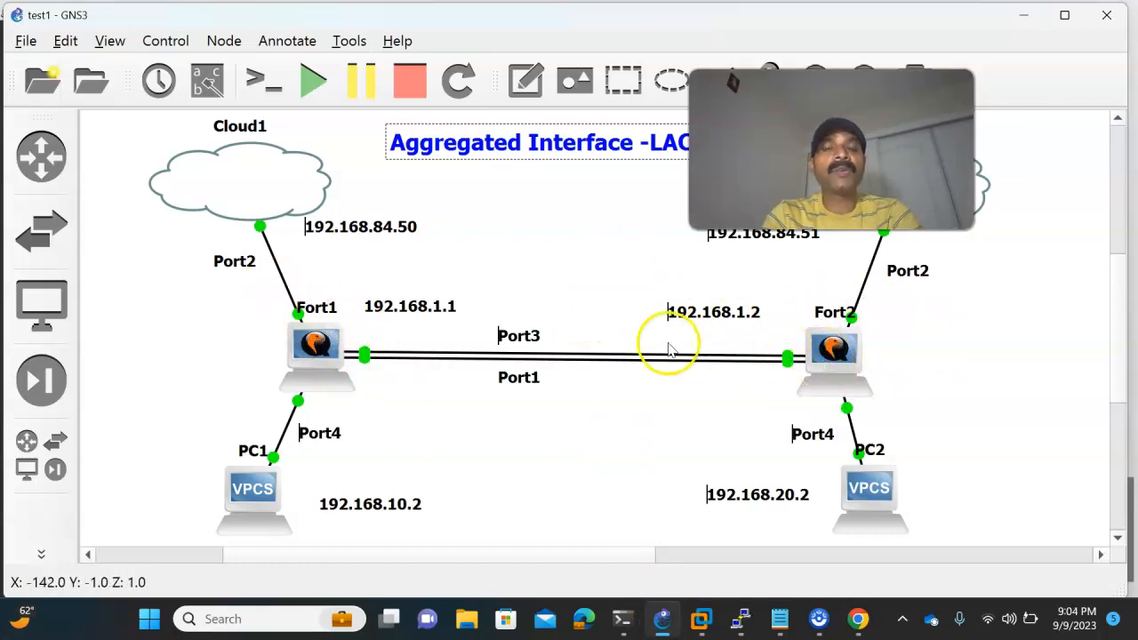
mouse_move(738, 614)
left_click(480, 554)
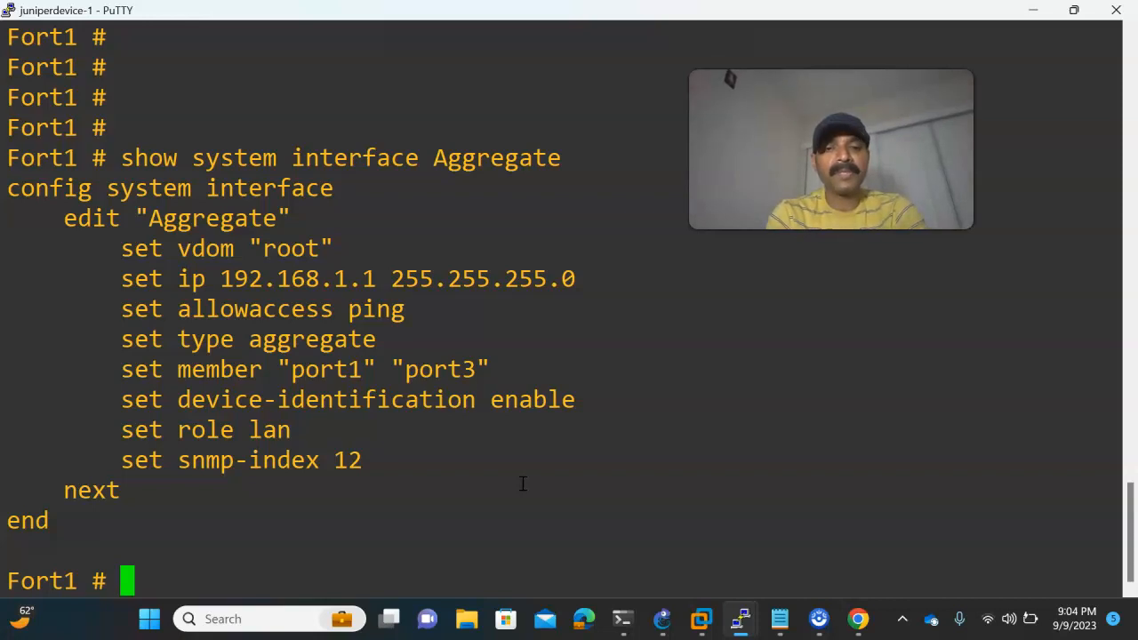
type("cong")
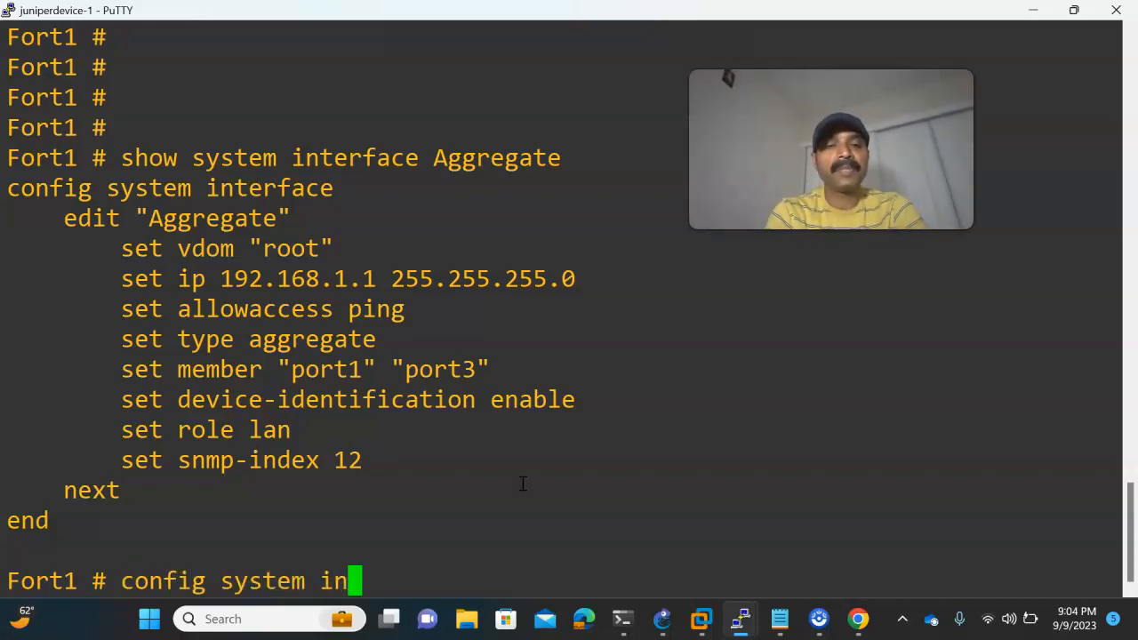
key("Tab")
key("Return")
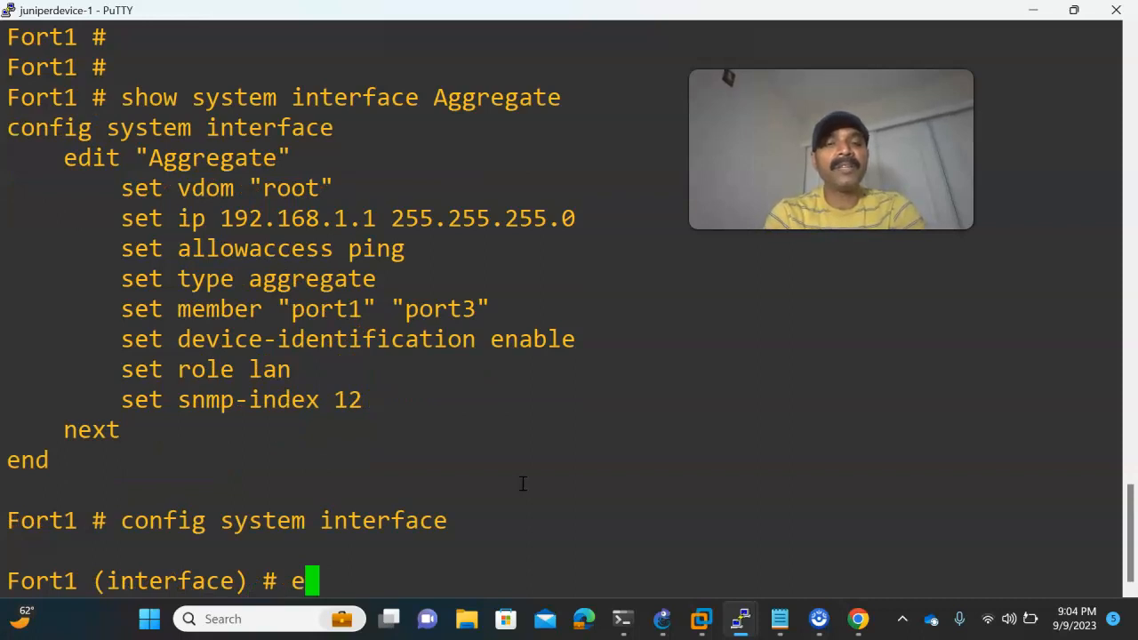
type("edit Ag")
key("Tab")
key("Return")
- List the set options available for Fort1's Aggregate interface and look through them for the LACP settings
type("set l2forward")
key("BackSpace")
key("BackSpace")
key("BackSpace")
key("BackSpace")
key("BackSpace")
key("BackSpace")
key("BackSpace")
key("BackSpace")
key("BackSpace")
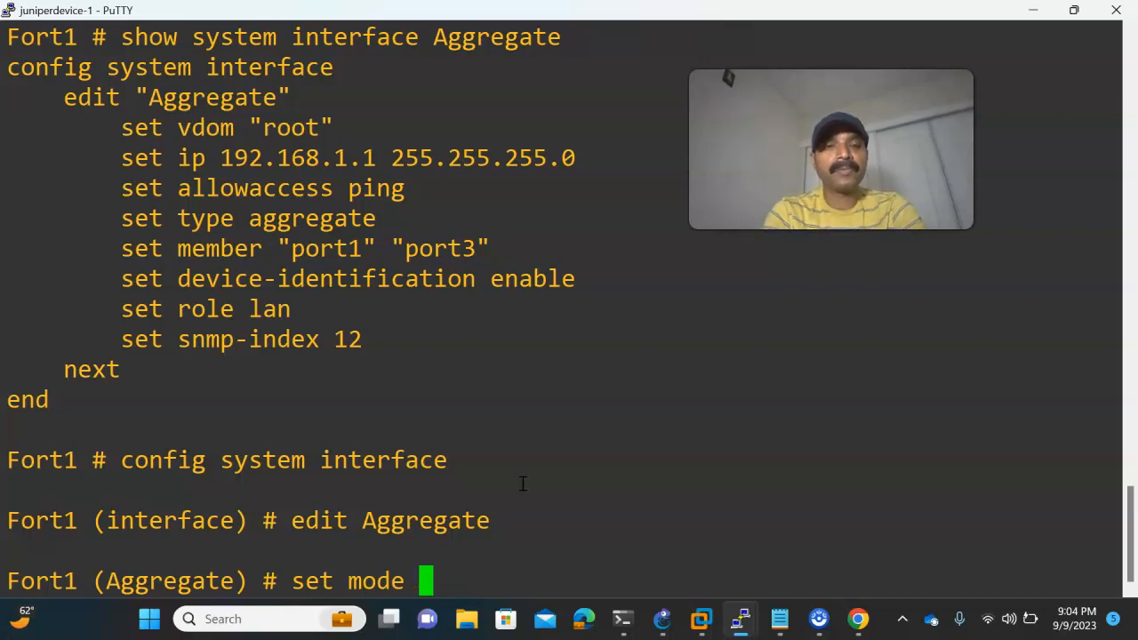
key("question")
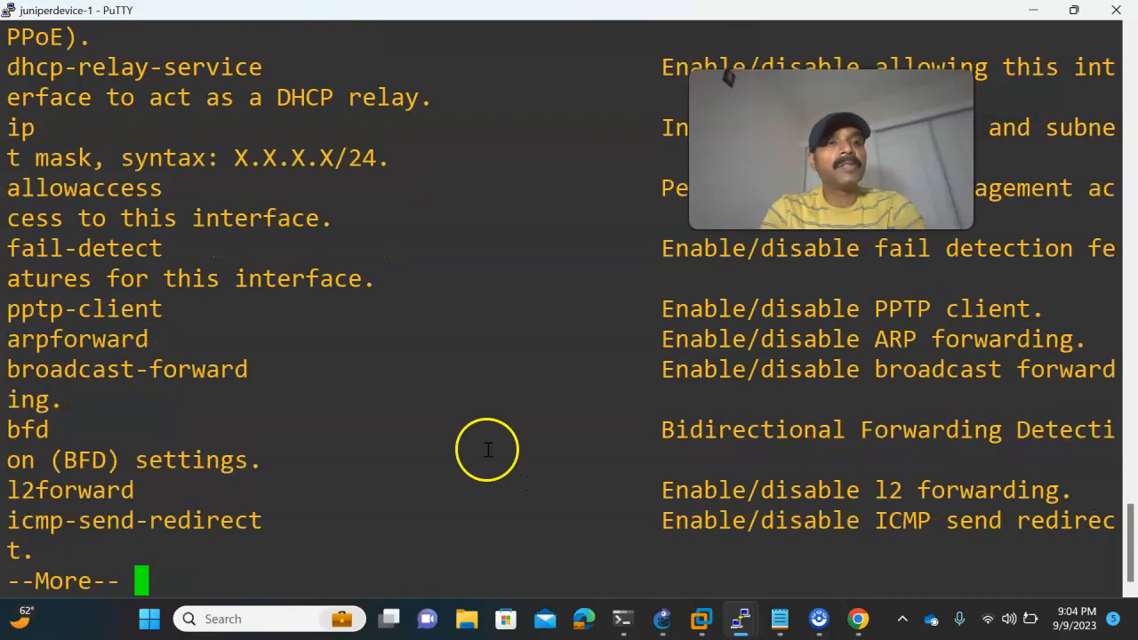
key("space")
key("space")
key("space")
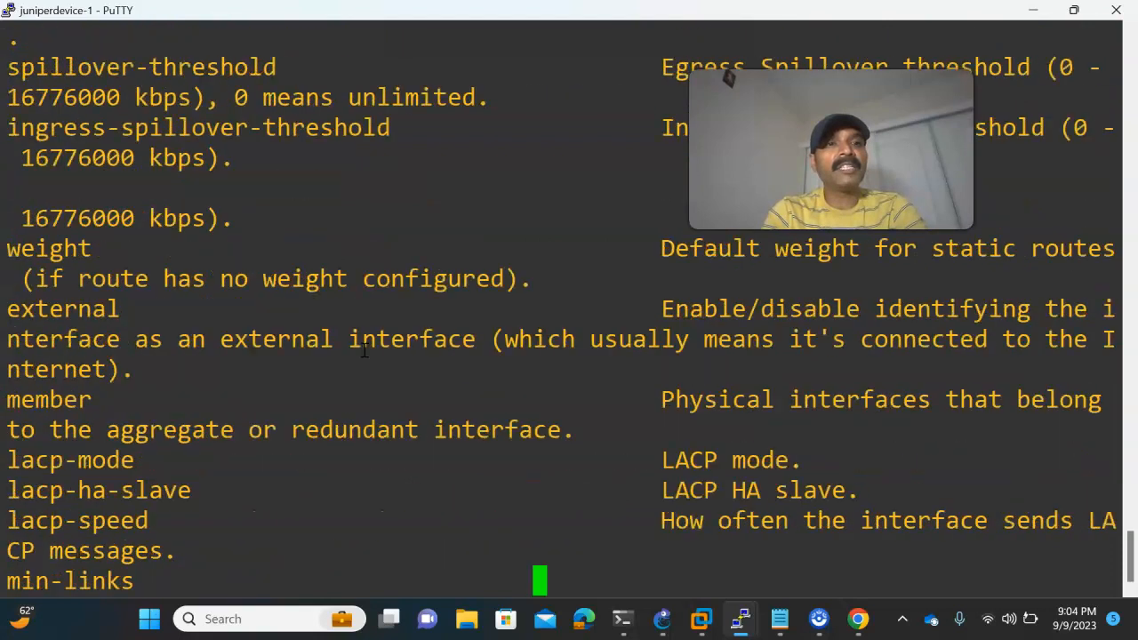
key("space")
- Set the LACP mode of Fort1's Aggregate interface to active and save the configuration with "end"
type("lacp-mode active")
key("Return")
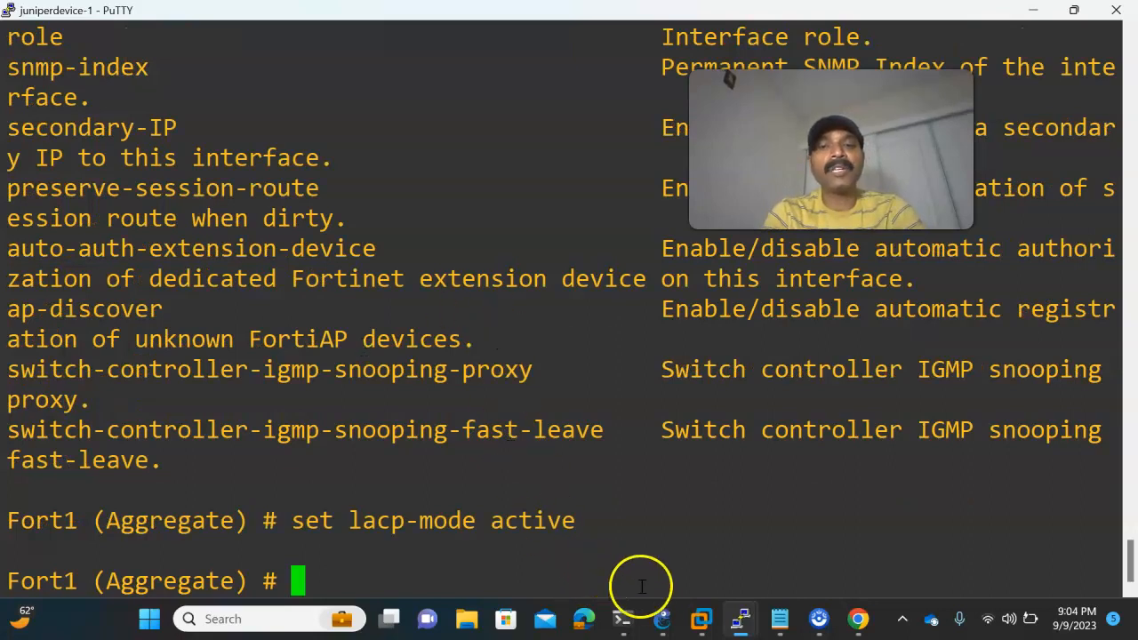
left_click(662, 619)
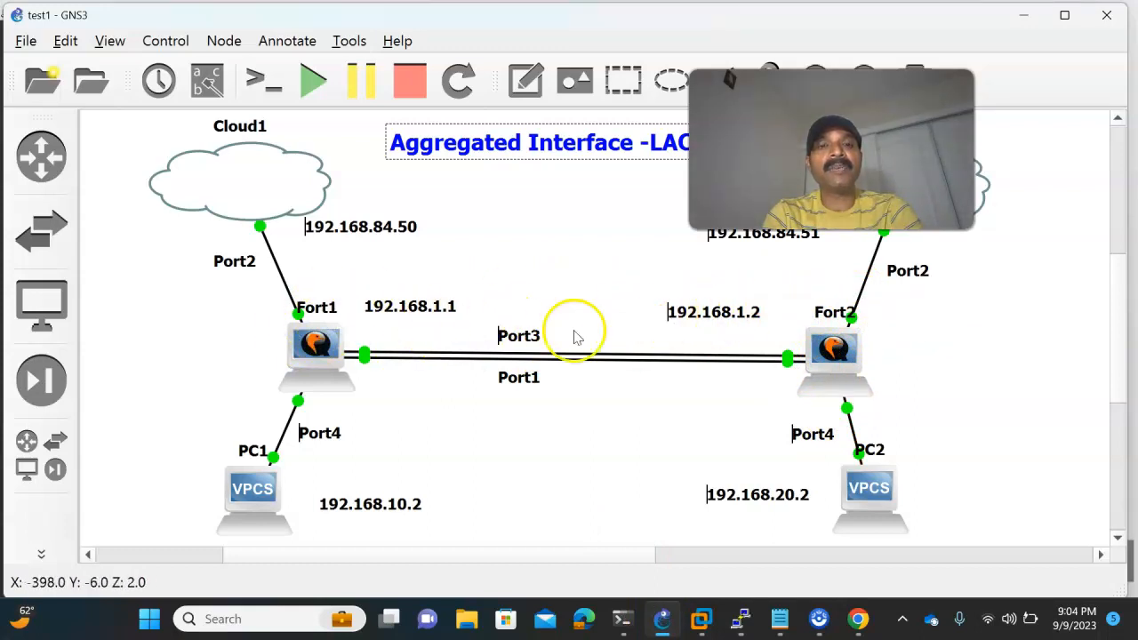
key("alt+Tab")
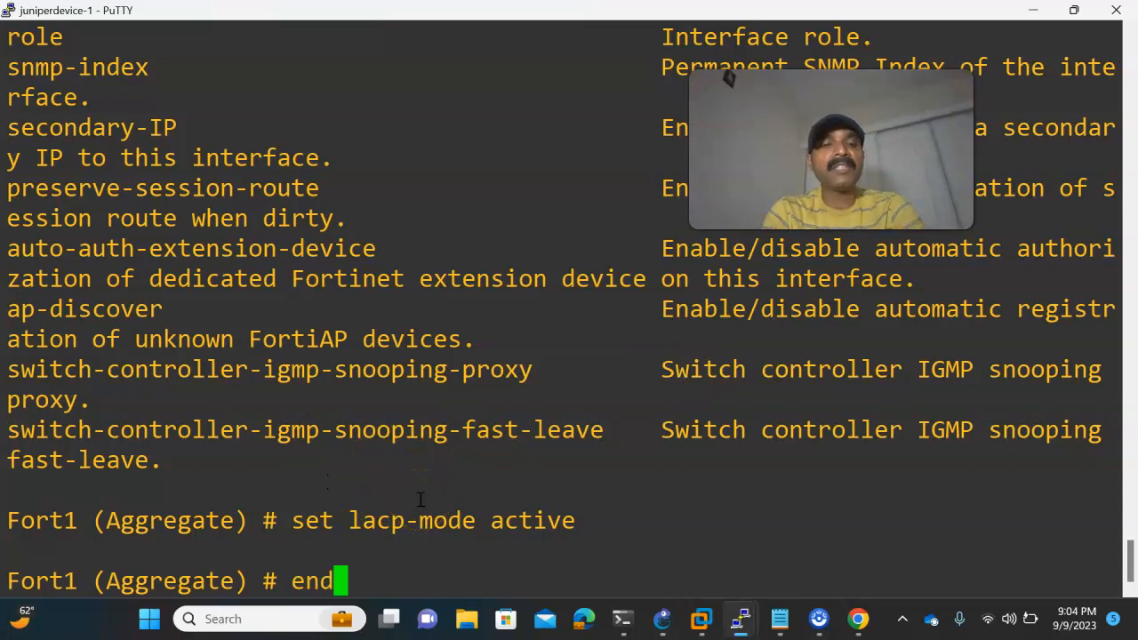
key("Return")
key("Return")
key("Return")
key("Return")
key("Return")
key("Return")
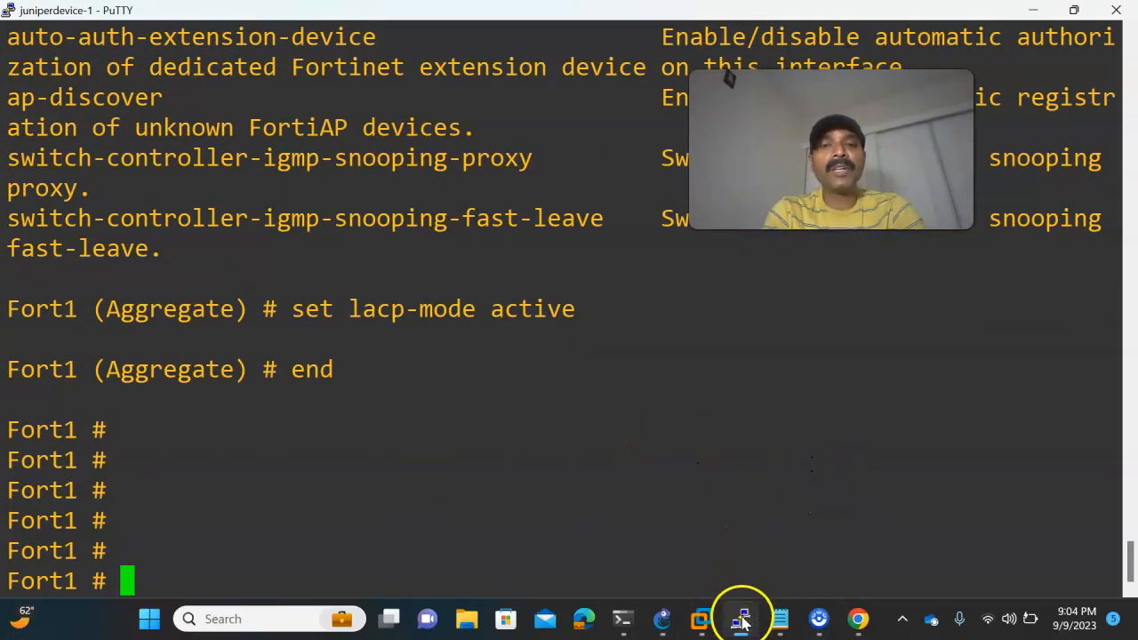
- Check the topology in GNS3, and list the subcommands of "diagnose netlink" on Fort1's PuTTY console
mouse_move(739, 614)
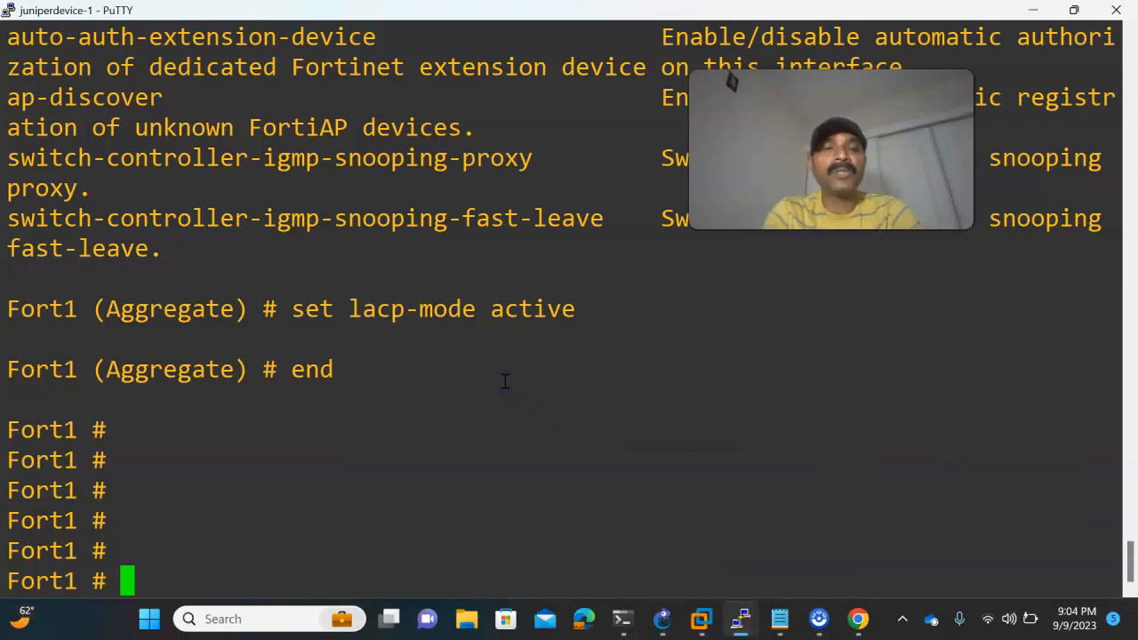
left_click(664, 617)
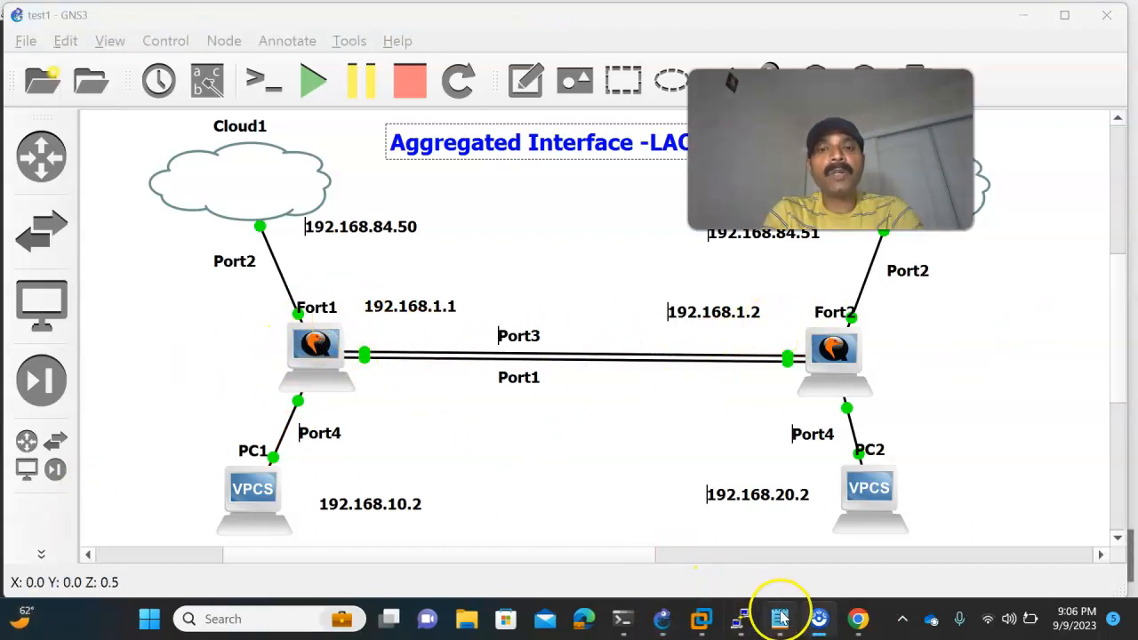
mouse_move(747, 625)
left_click(502, 532)
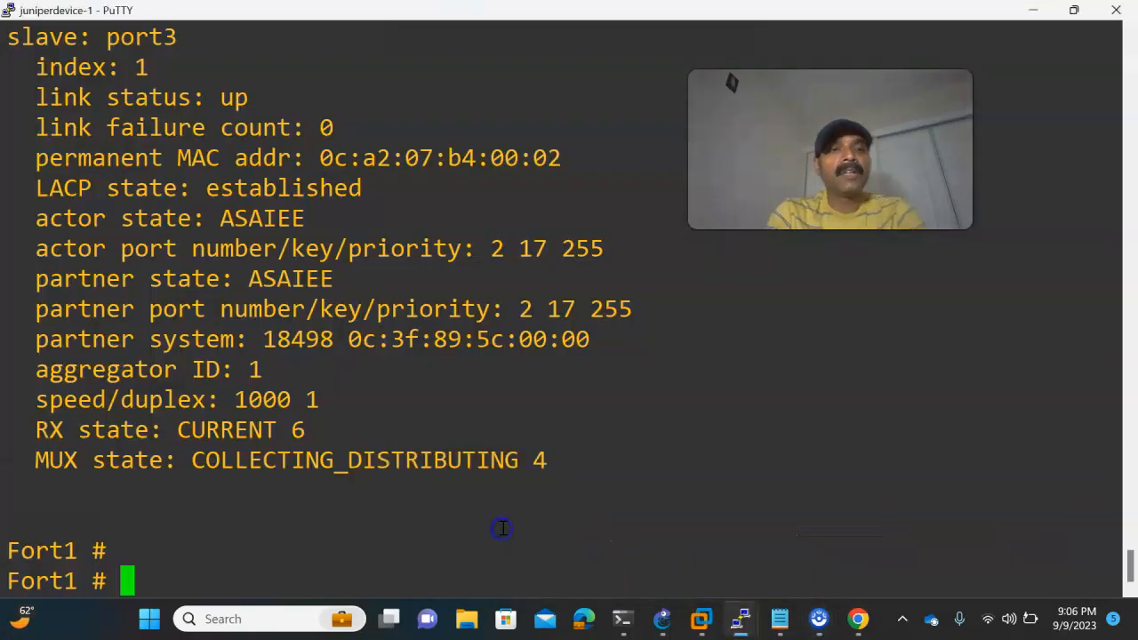
key("Return")
key("Return")
key("Return")
key("Return")
key("Return")
type("diq")
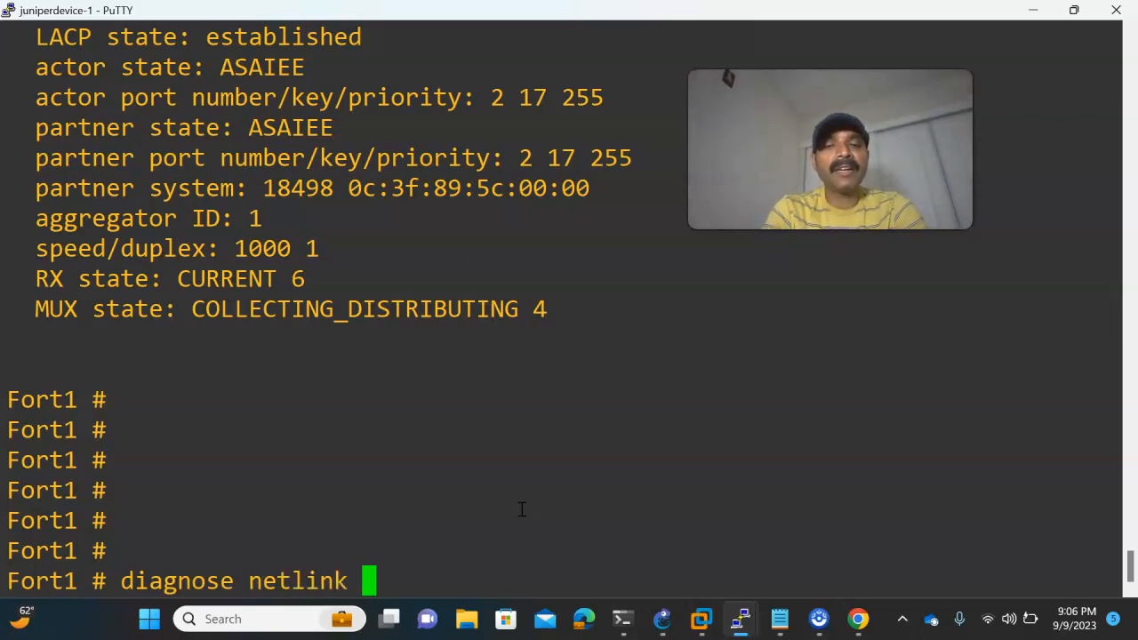
key("question")
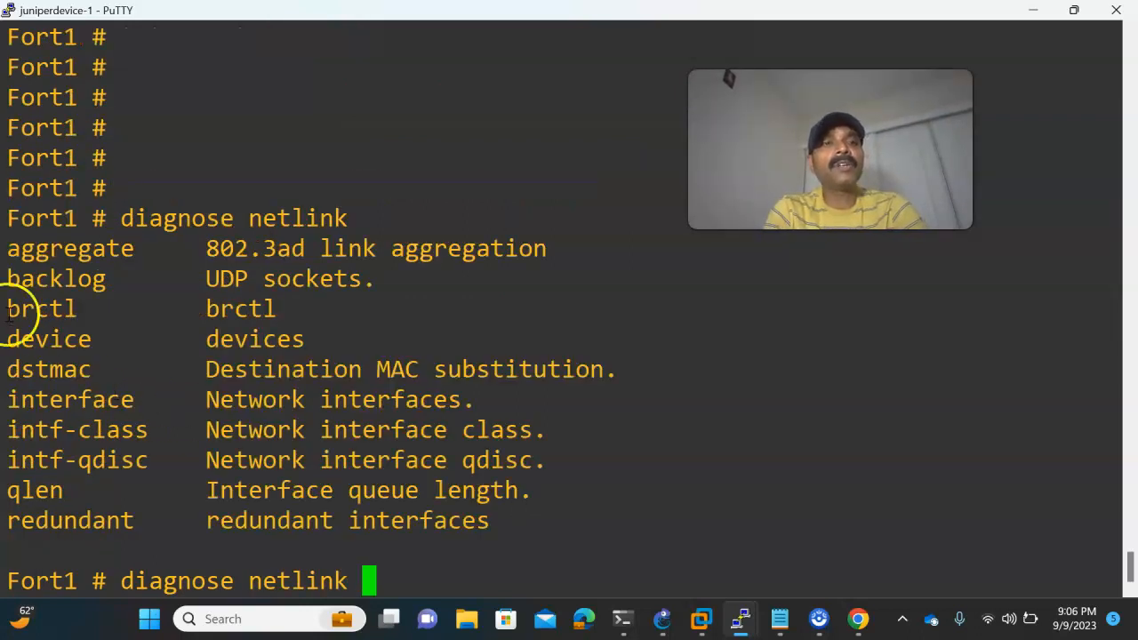
- Run "diagnose netlink aggregate name Aggregate" on Fort1
type("agg")
key("Tab")
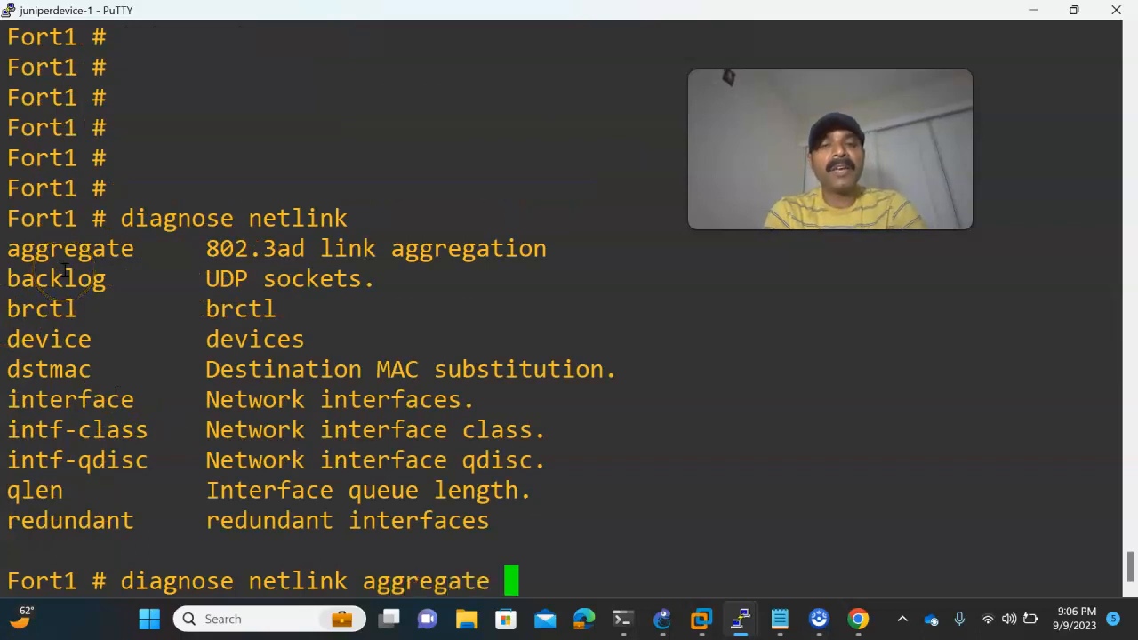
type("name Agg")
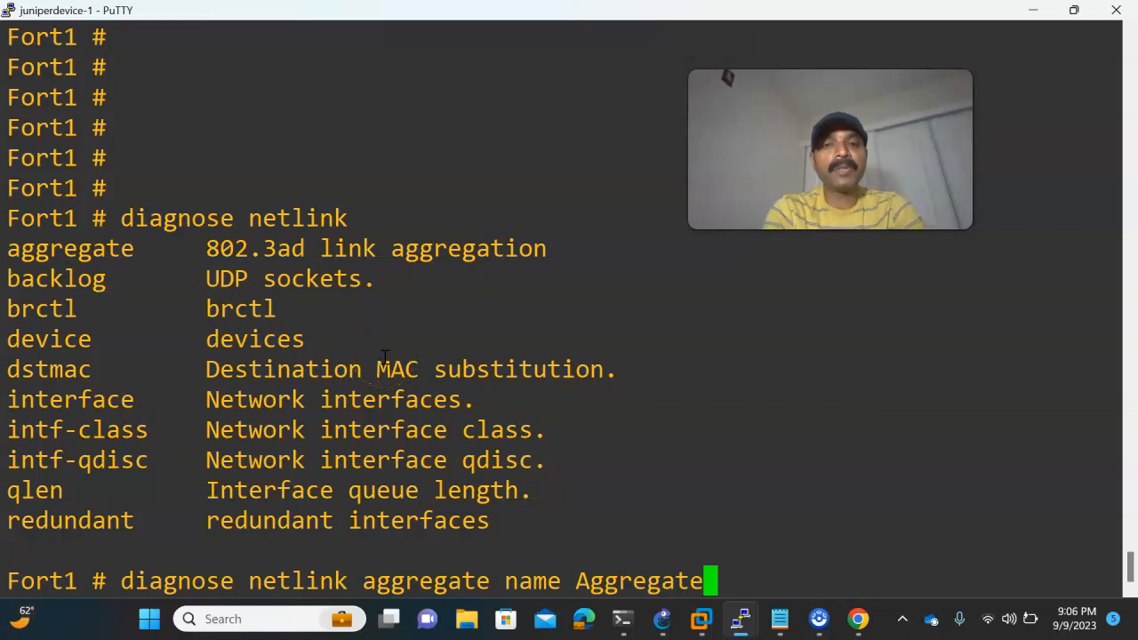
type("regate")
key("Return")
- Examine Fort1's aggregate diagnostics: the port1 and port3 sections, the LACP mode, and the actor and partner details
left_click_drag(20, 215, 393, 218)
scroll(394, 220, "up", 3)
scroll(393, 220, "up", 3)
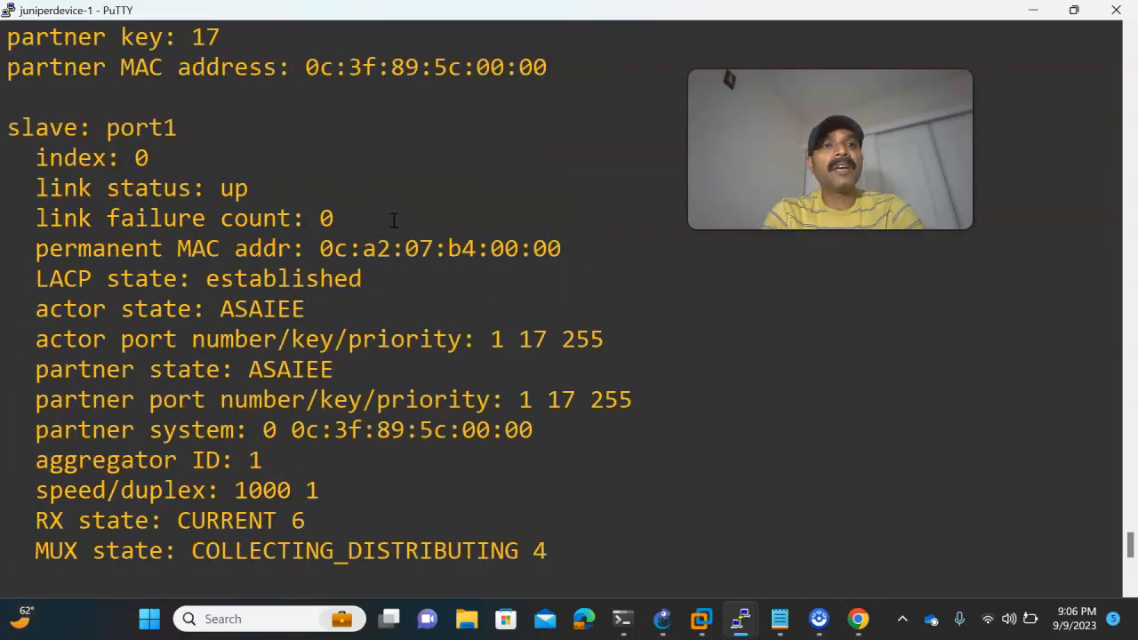
left_click_drag(7, 127, 183, 119)
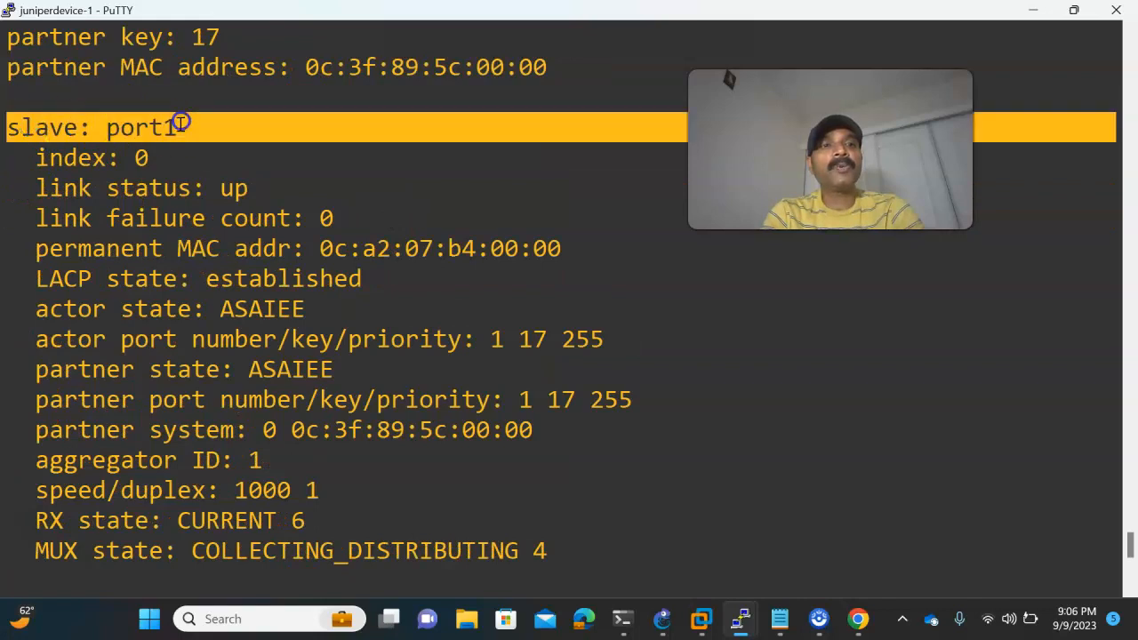
scroll(140, 241, "down", 3)
left_click_drag(9, 71, 198, 69)
left_click(167, 180)
scroll(183, 224, "up", 3)
scroll(249, 310, "up", 5)
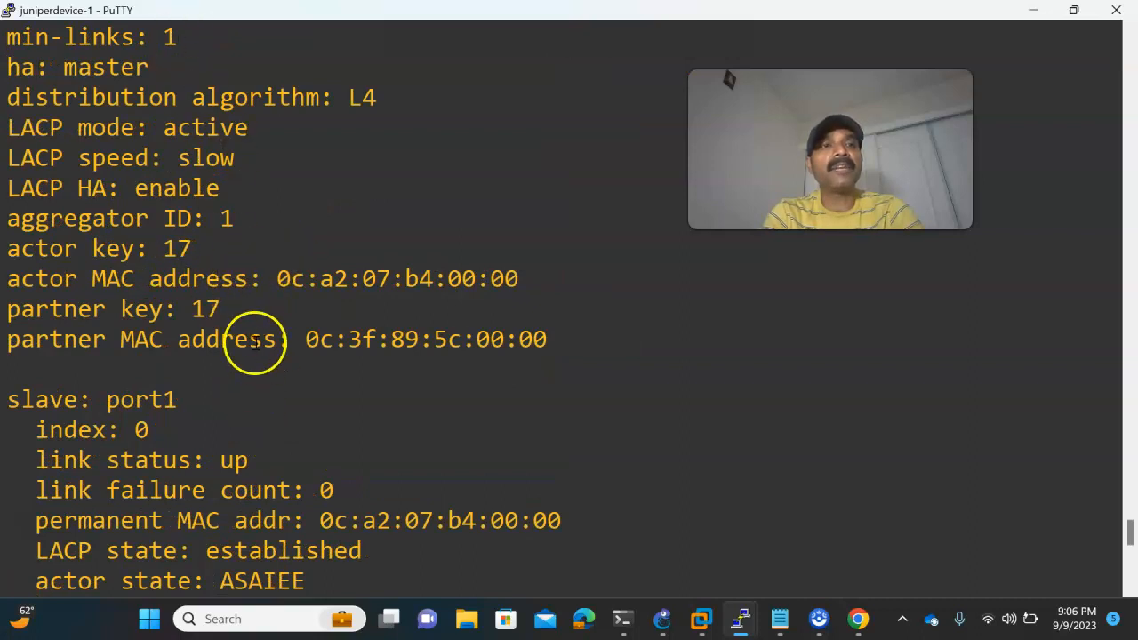
left_click_drag(7, 127, 320, 402)
left_click(451, 390)
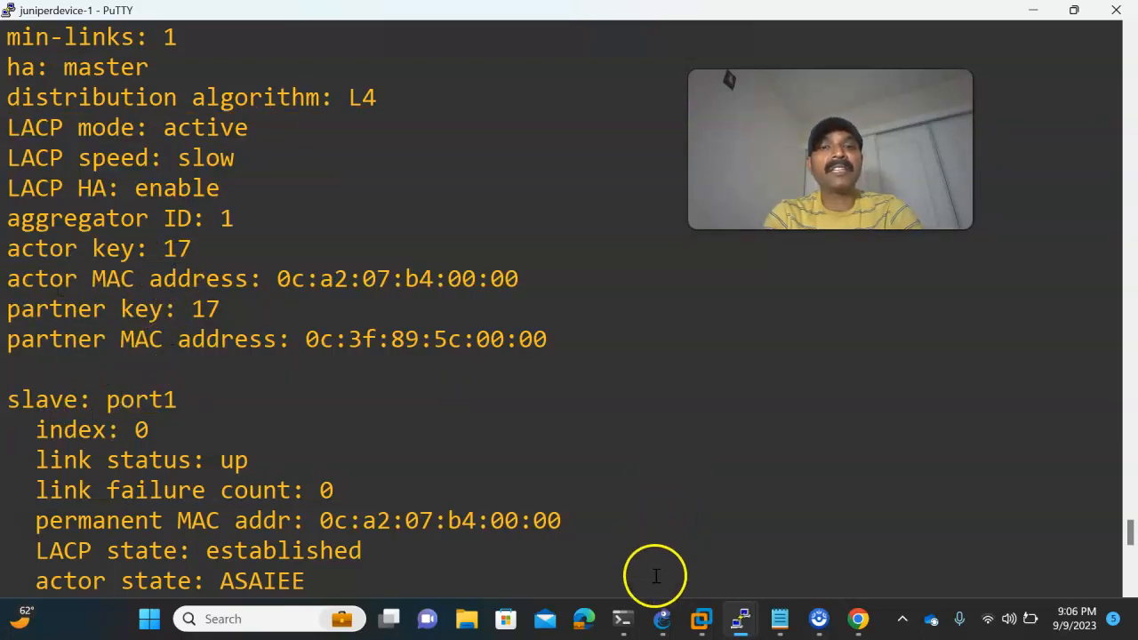
- Switch to Fort2's PuTTY console, run "diagnose netlink aggregate name Aggegate" and examine the port1 and port3 LACP states
left_click(664, 616)
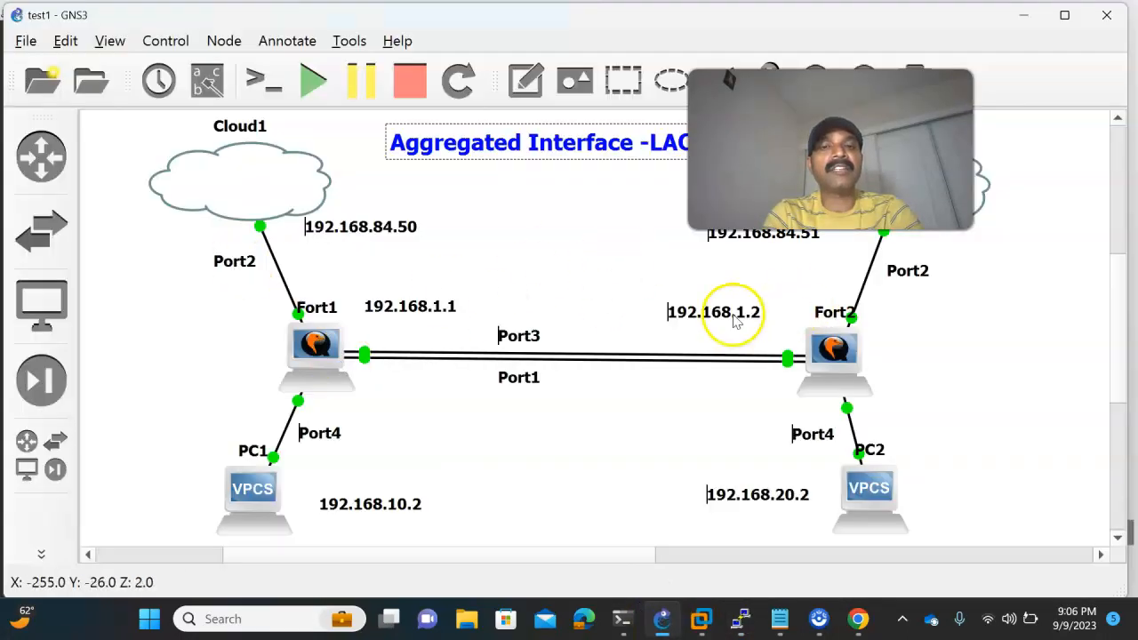
mouse_move(737, 617)
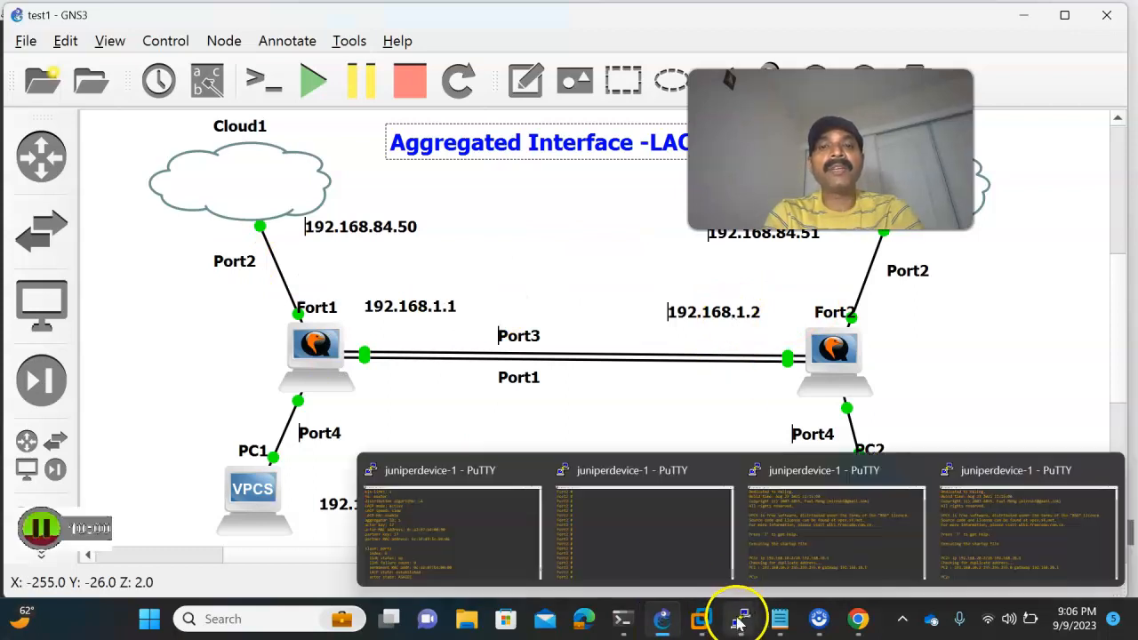
left_click(668, 541)
right_click(668, 534)
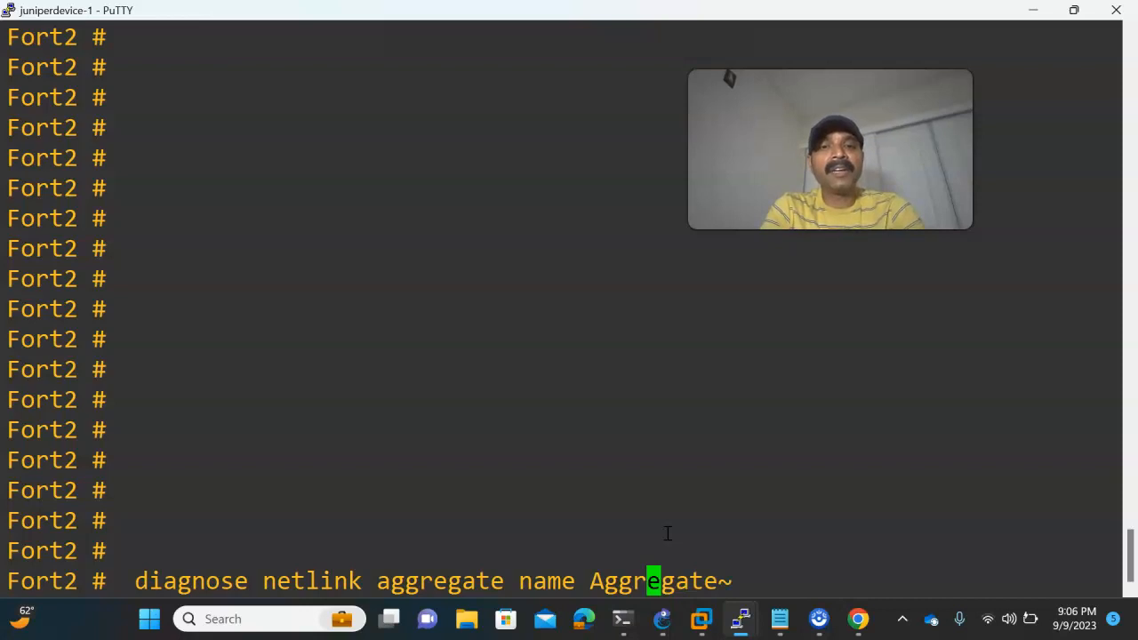
left_click(669, 533)
key("BackSpace")
key("Right")
key("Right")
key("Right")
key("Right")
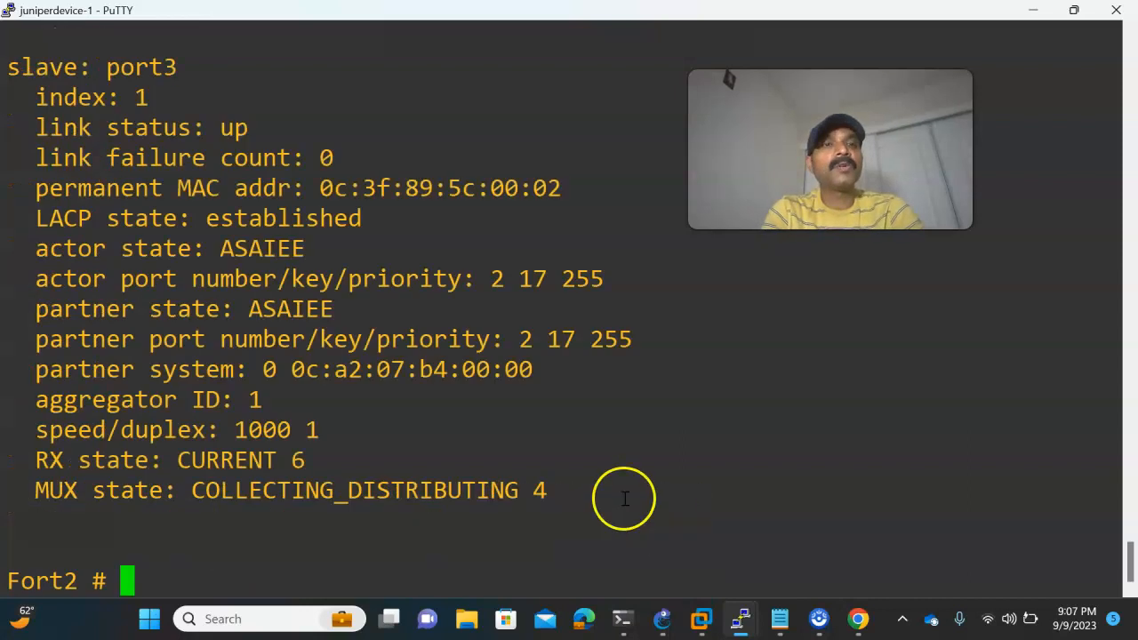
scroll(381, 324, "up", 1)
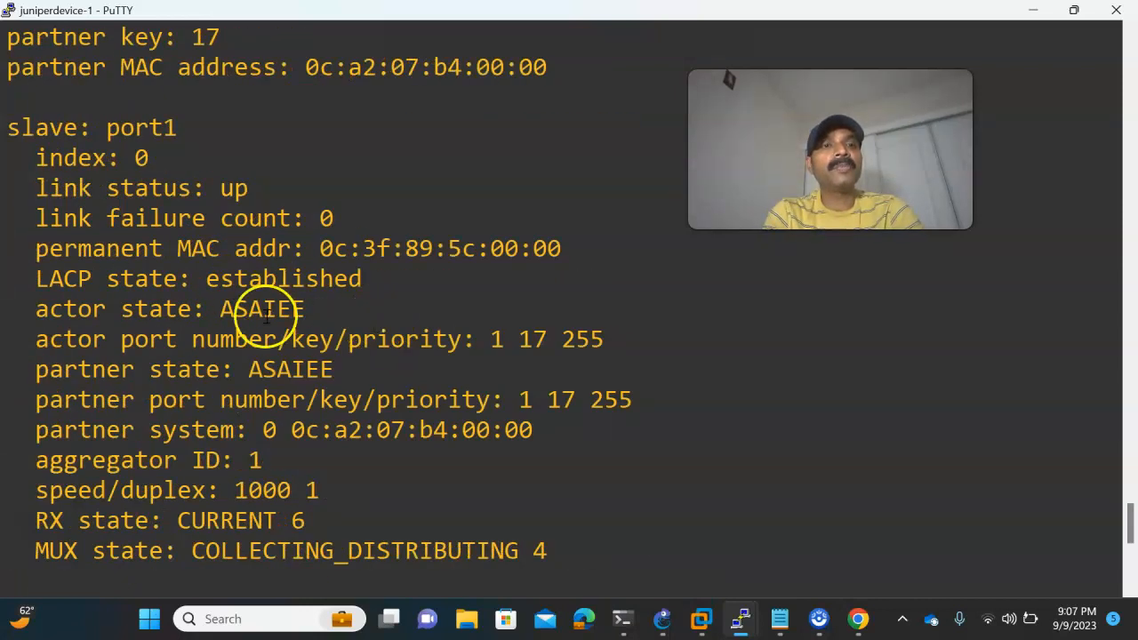
scroll(338, 351, "down", 5)
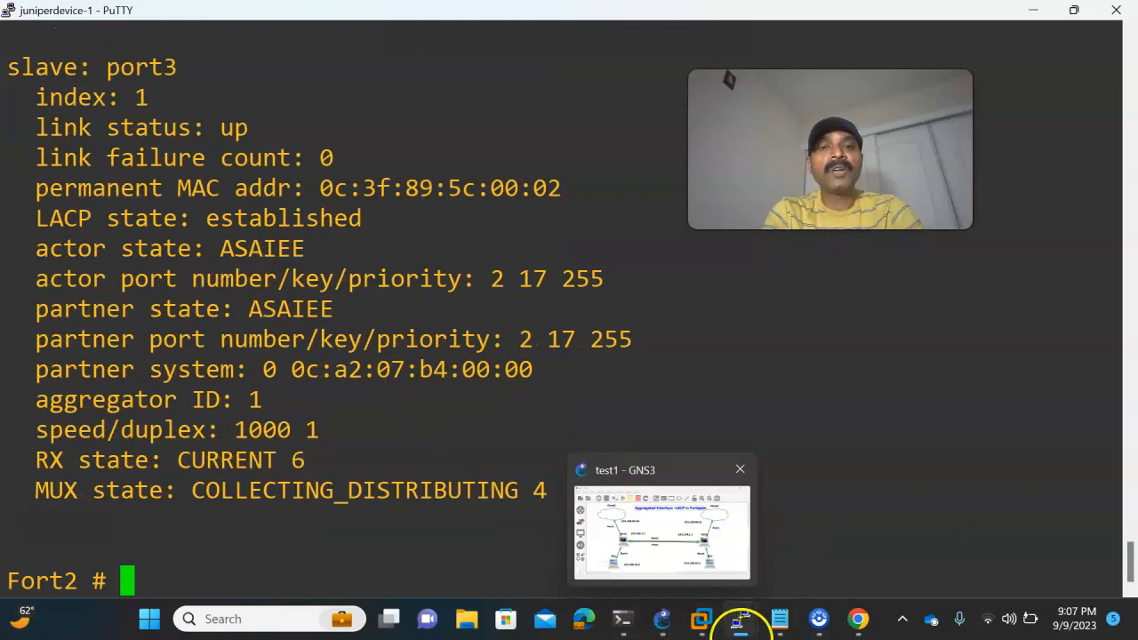
- Check the topology in GNS3, and in Chrome set Fort1's port4 IP/netmask to 192.168.10.1/24 with PING access allowed
left_click(660, 617)
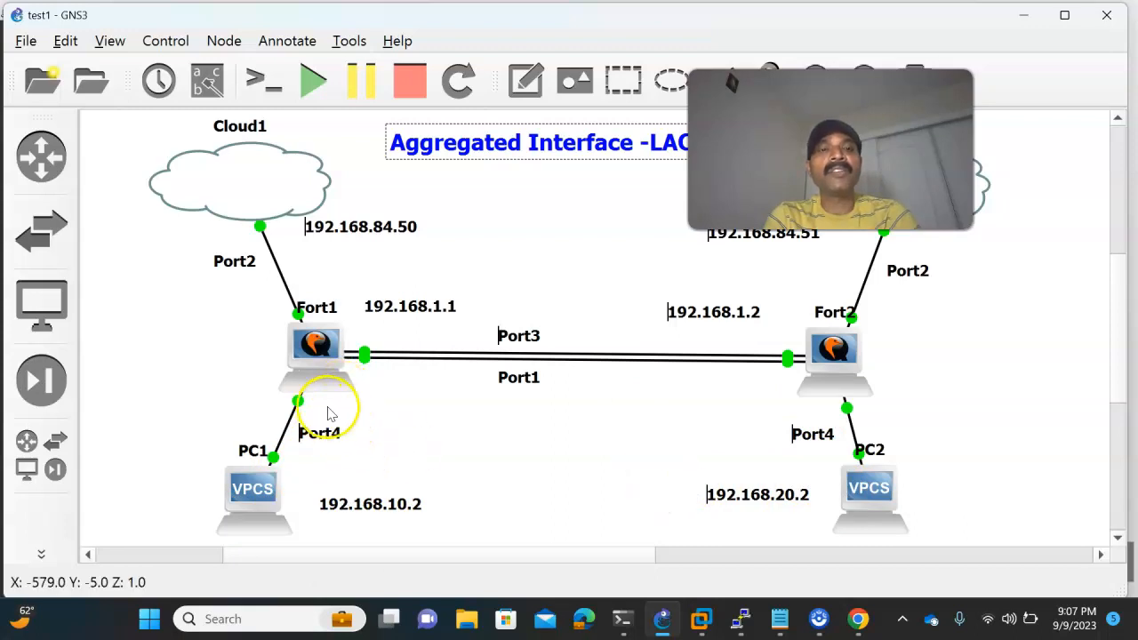
left_click(859, 620)
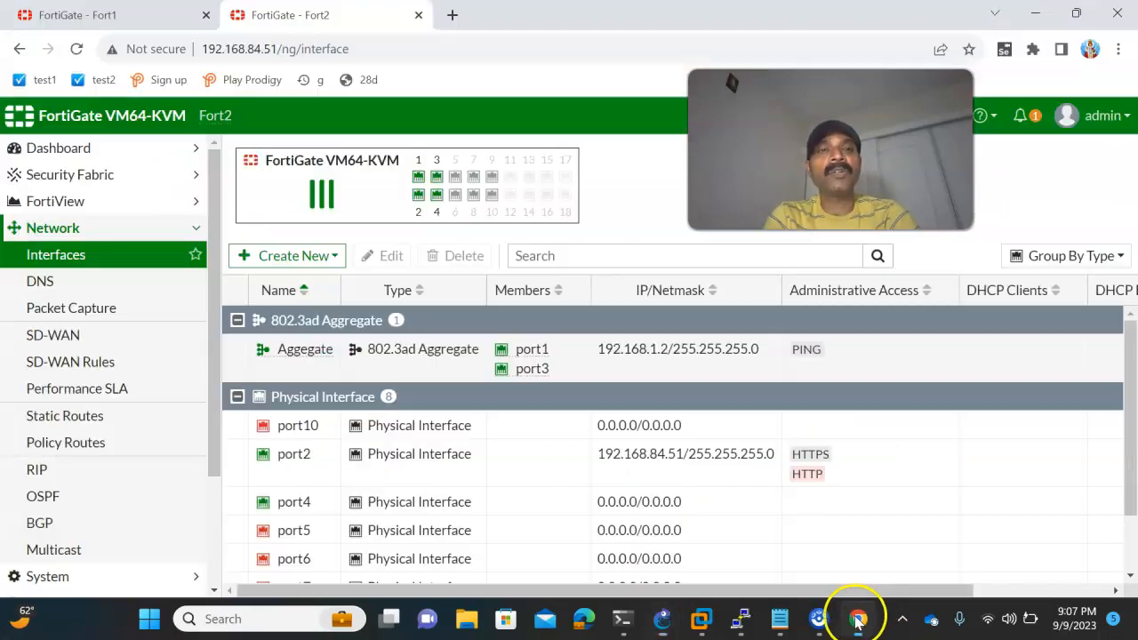
left_click(107, 15)
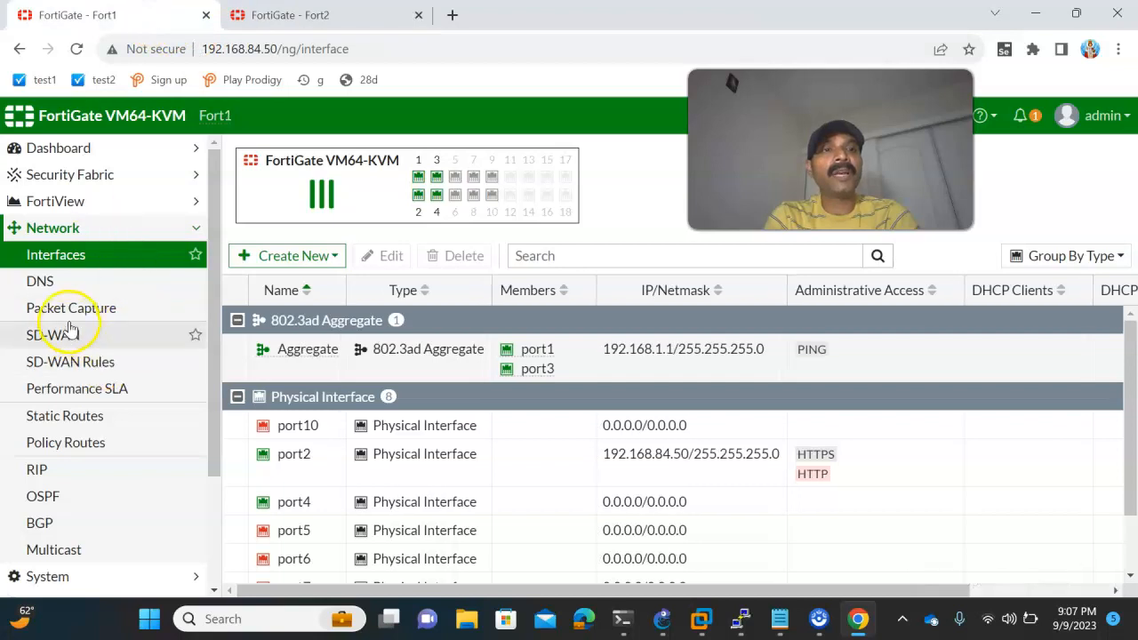
scroll(68, 324, "down", 3)
scroll(69, 327, "up", 3)
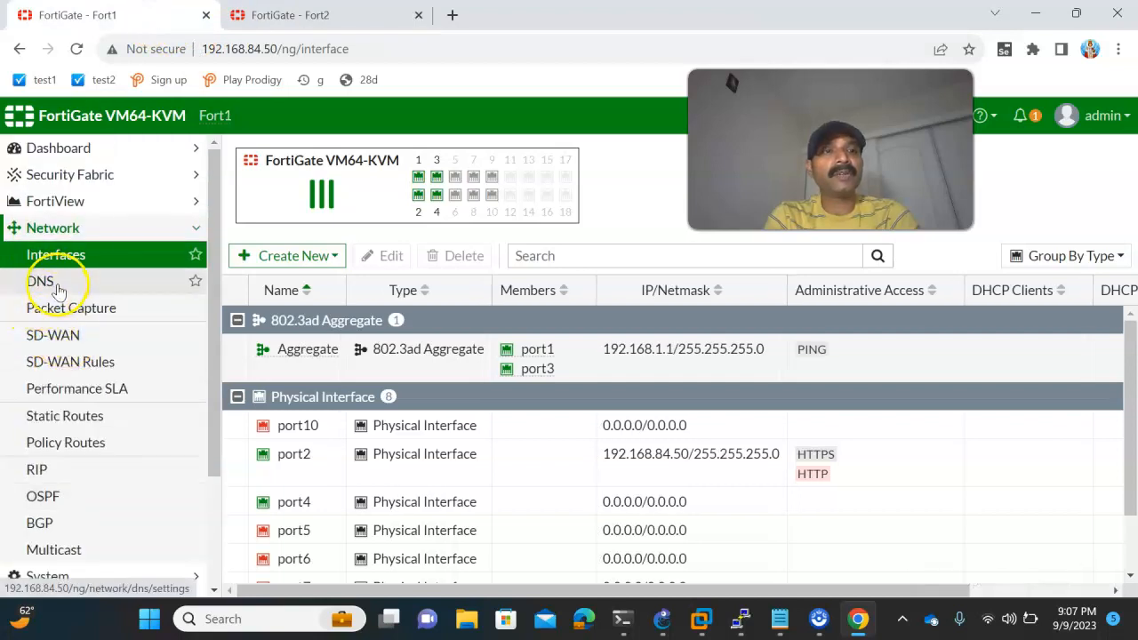
scroll(411, 380, "down", 1)
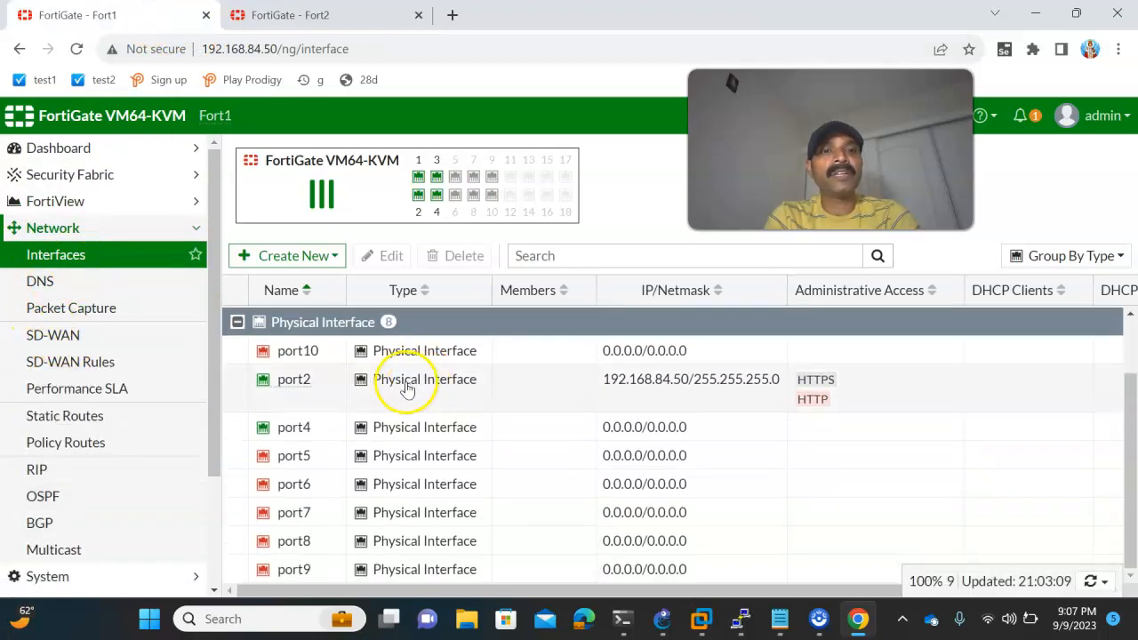
double_click(302, 427)
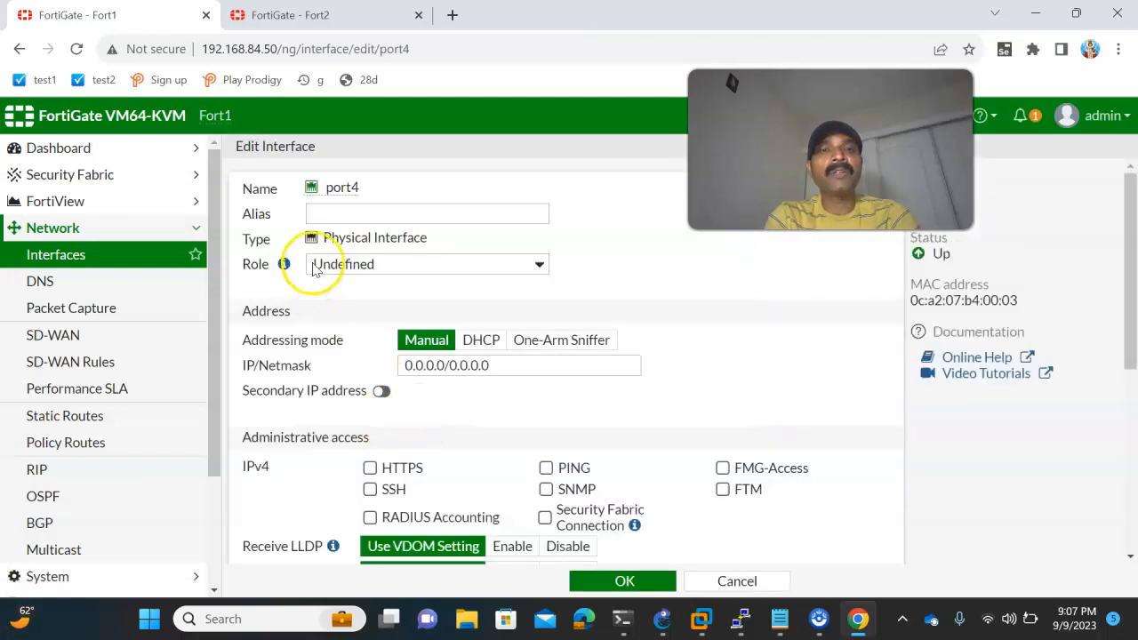
left_click_drag(498, 366, 365, 368)
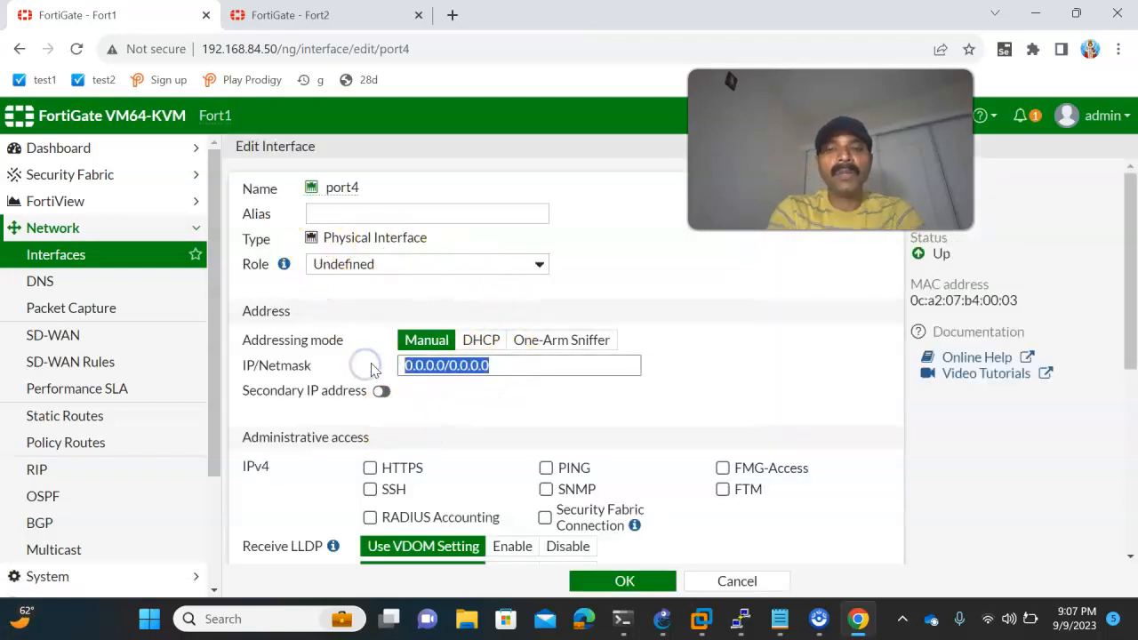
type("192.168.10.1")
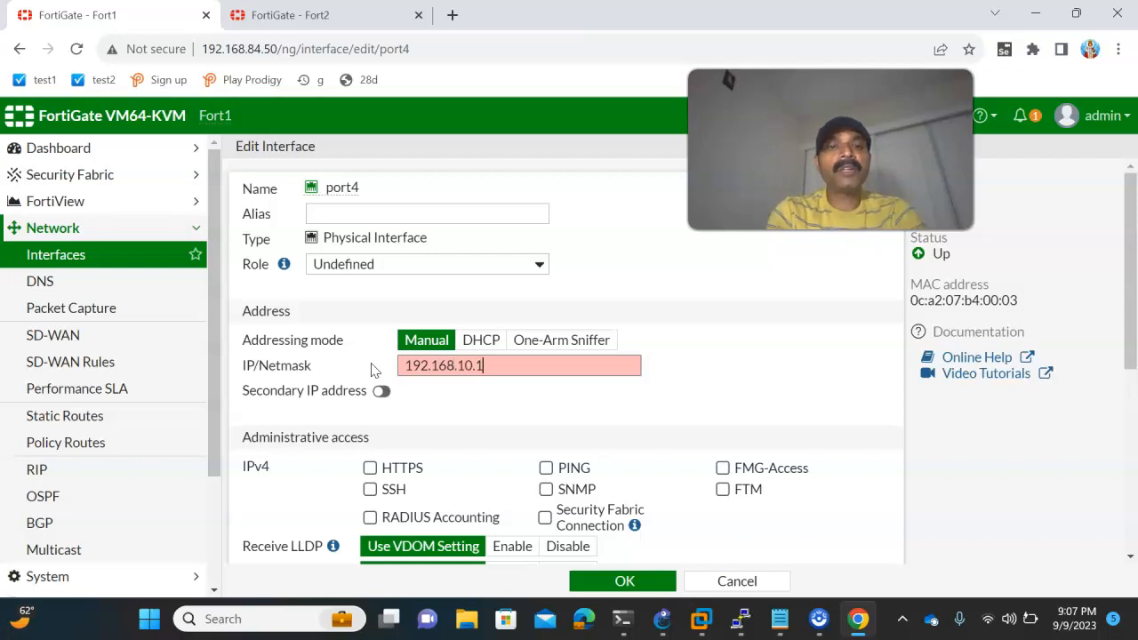
type("/24")
left_click(545, 468)
left_click(607, 580)
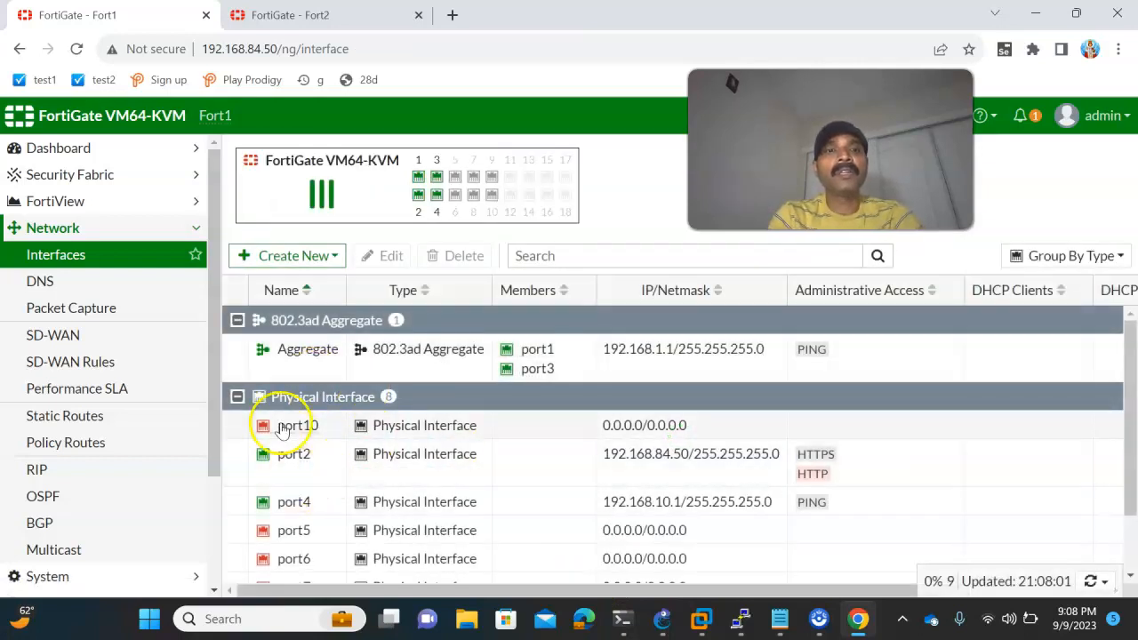
scroll(352, 453, "down", 2)
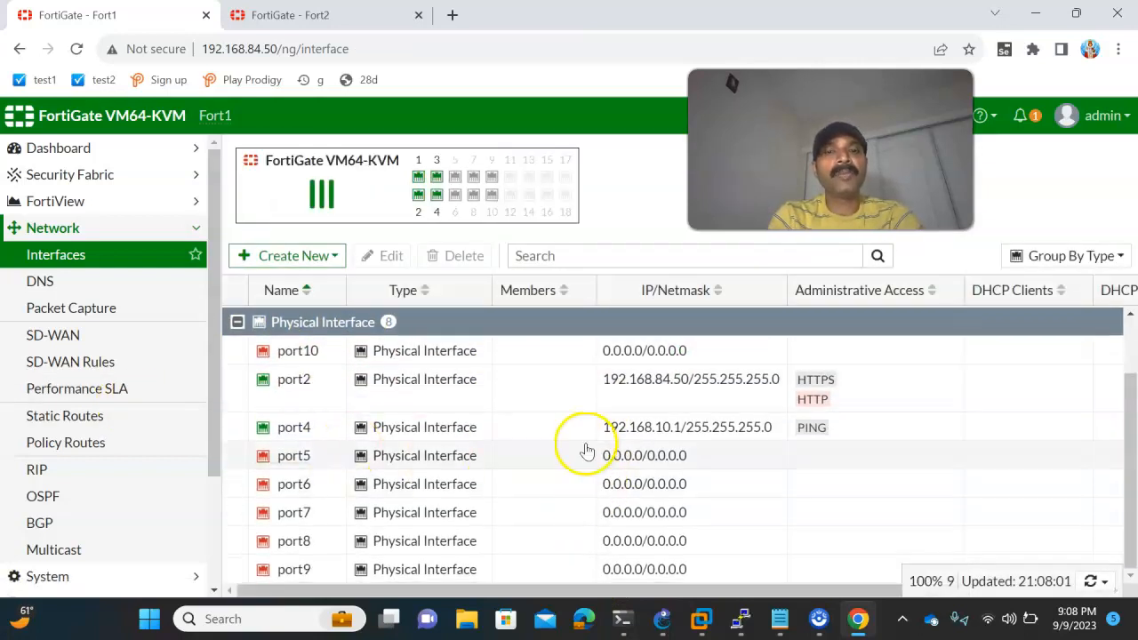
- Set Fort2's port4 IP/netmask to 192.168.20.1/24 in its web GUI and allow PING administrative access
left_click(663, 620)
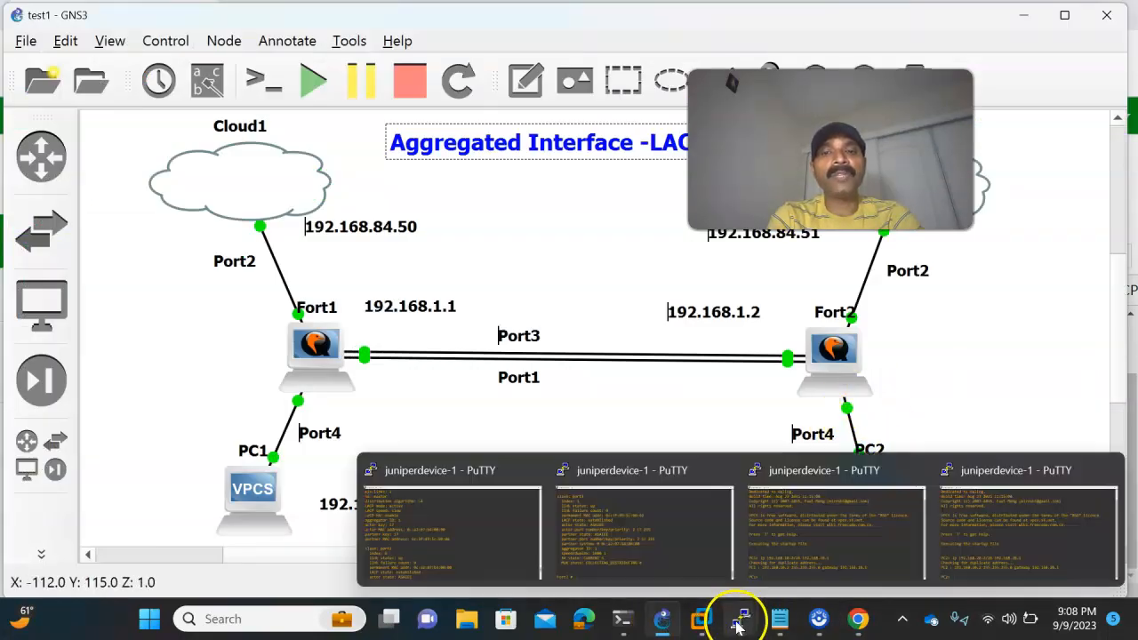
left_click(858, 620)
left_click(274, 17)
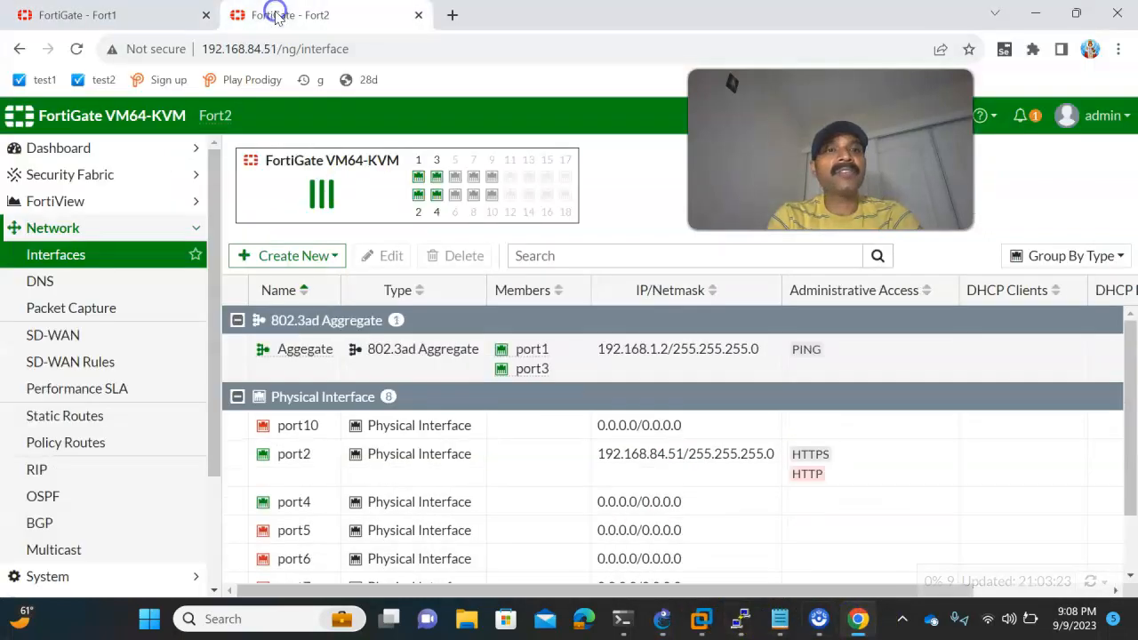
double_click(301, 503)
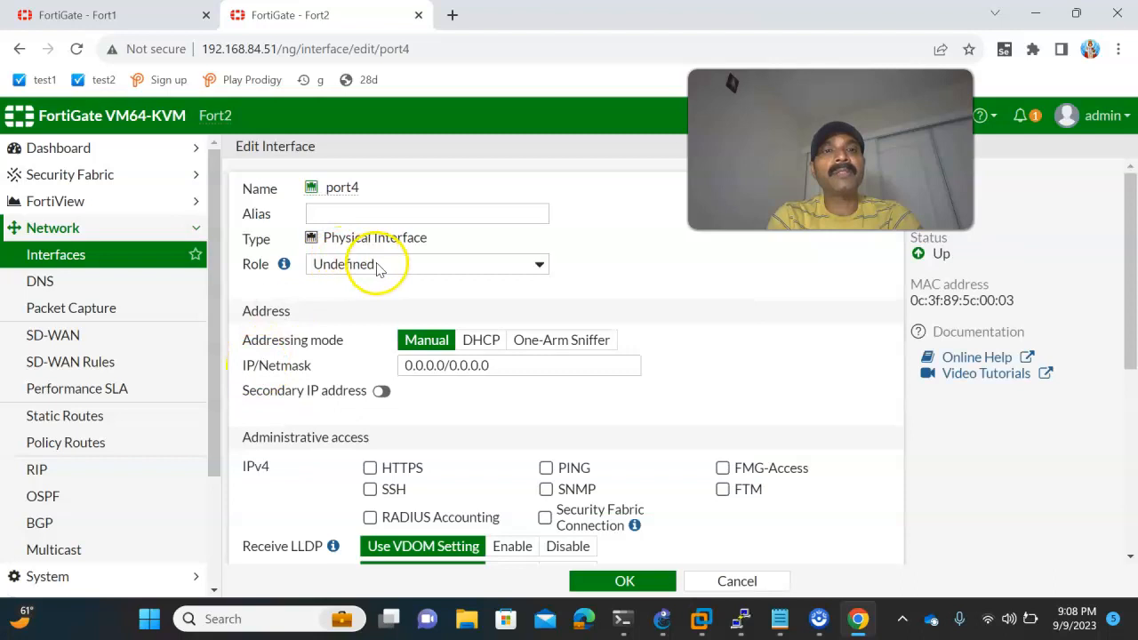
double_click(414, 365)
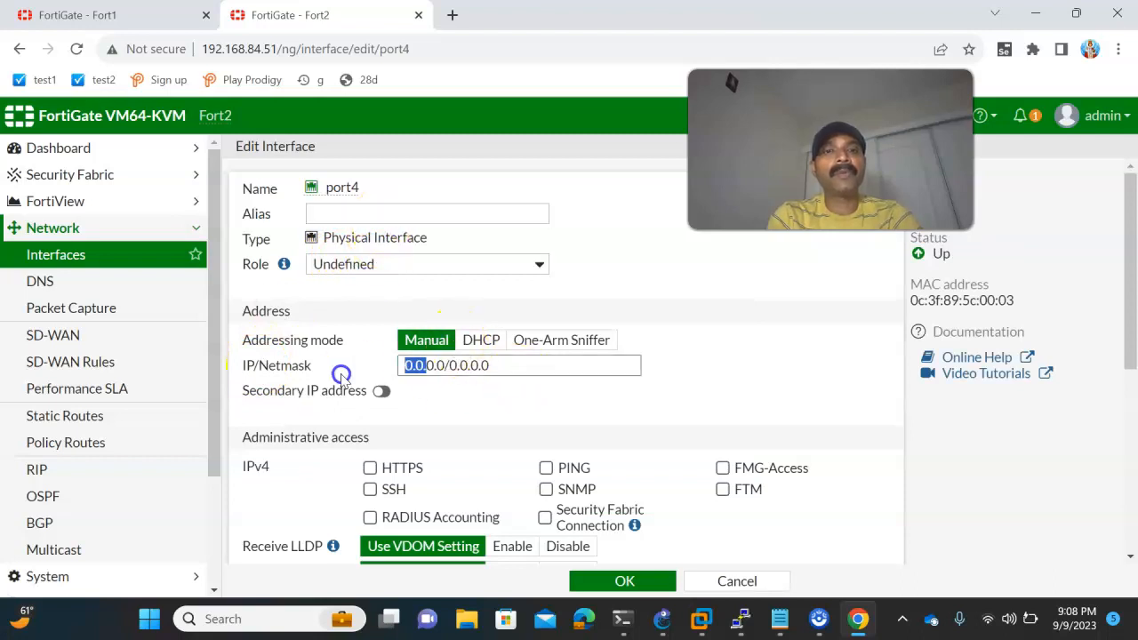
type("192.1")
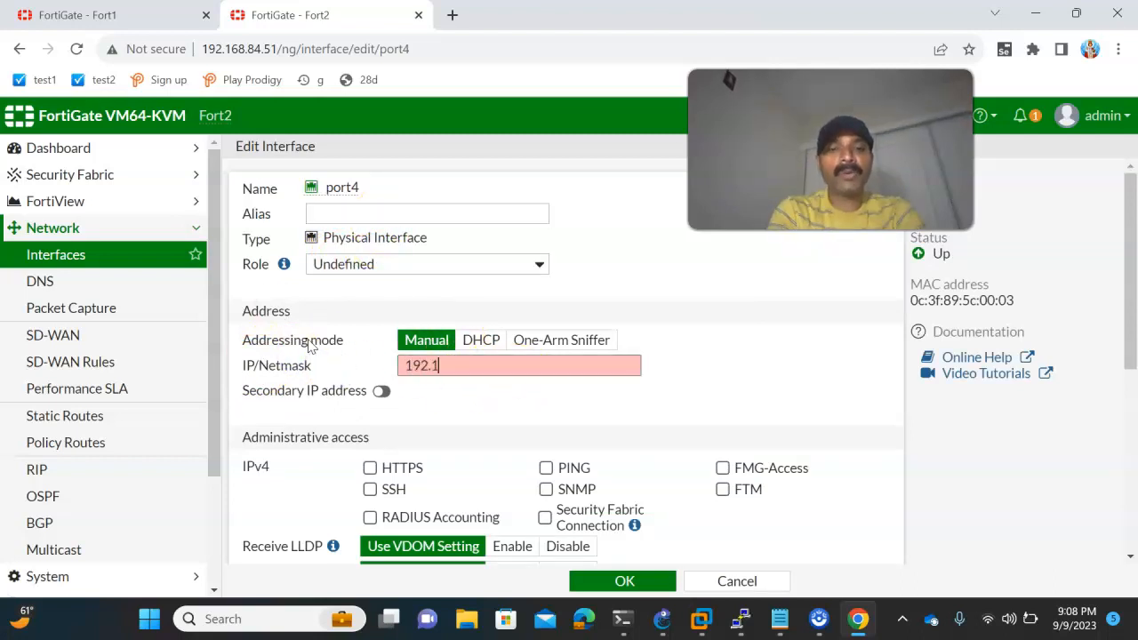
type("68.20.1/2")
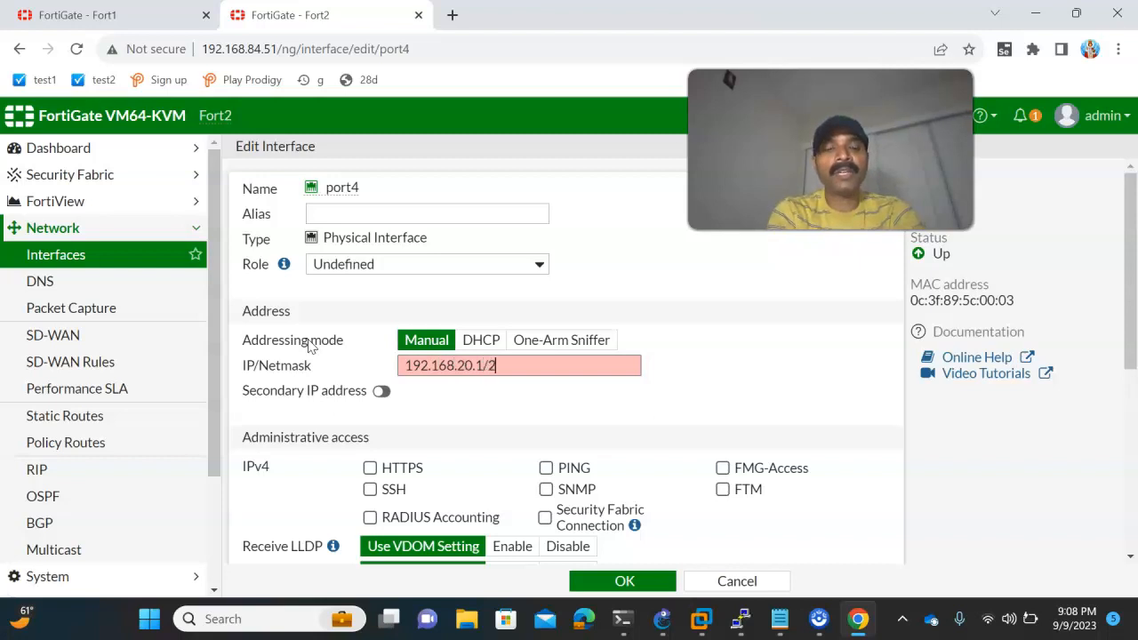
type("4")
left_click(553, 468)
left_click(629, 584)
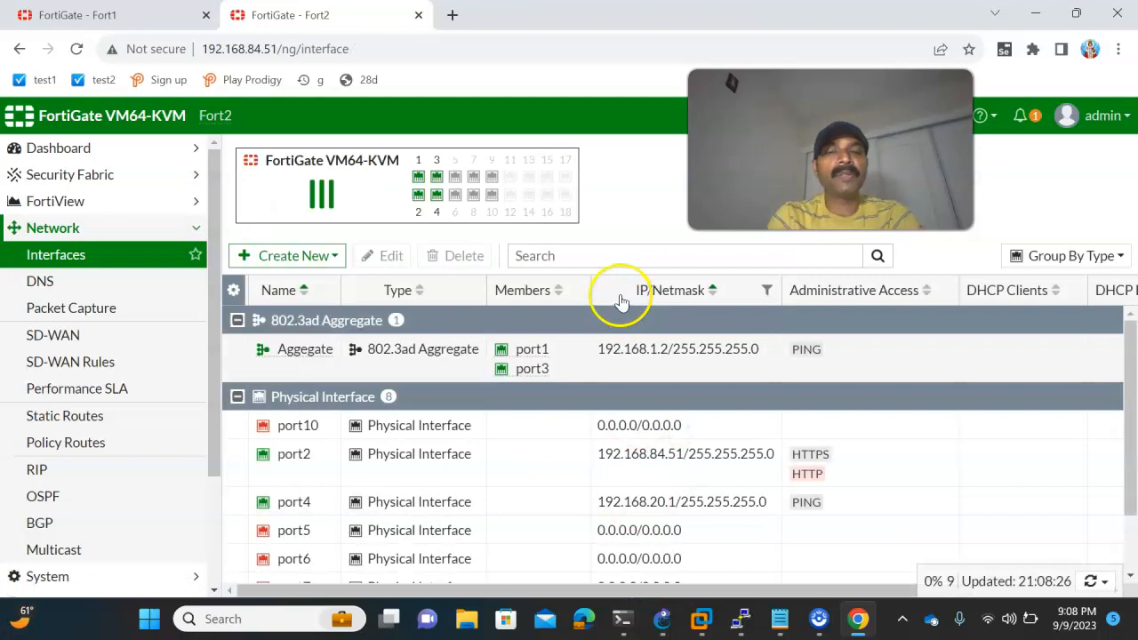
- Check the topology in GNS3, and ping the gateway 192.168.10.1 from PC1's PuTTY console
left_click(662, 617)
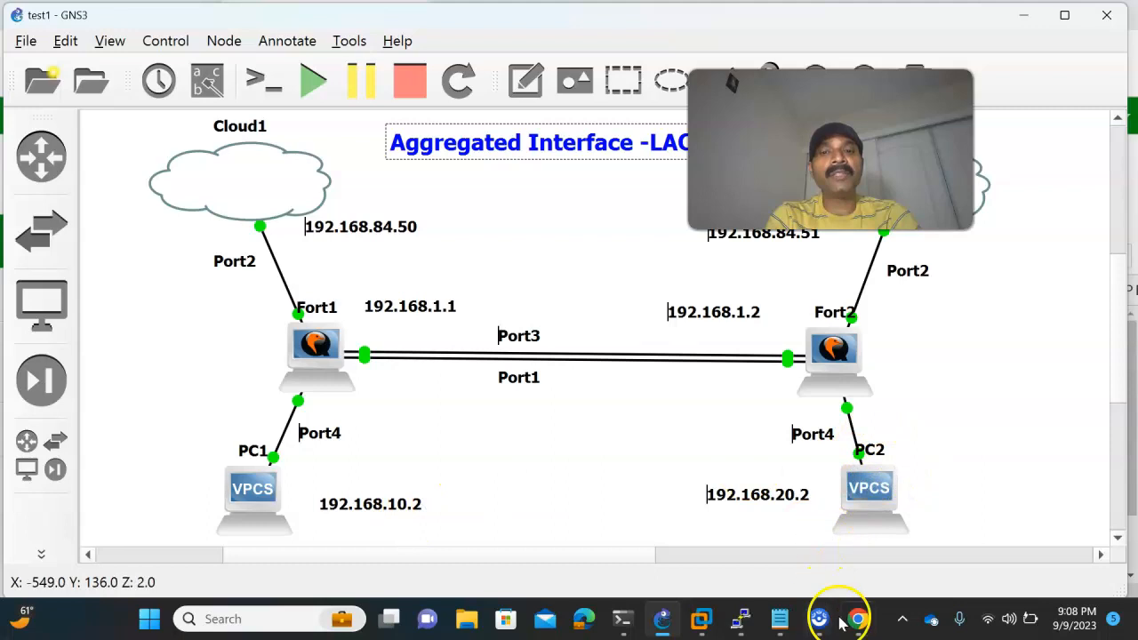
mouse_move(740, 620)
left_click(811, 545)
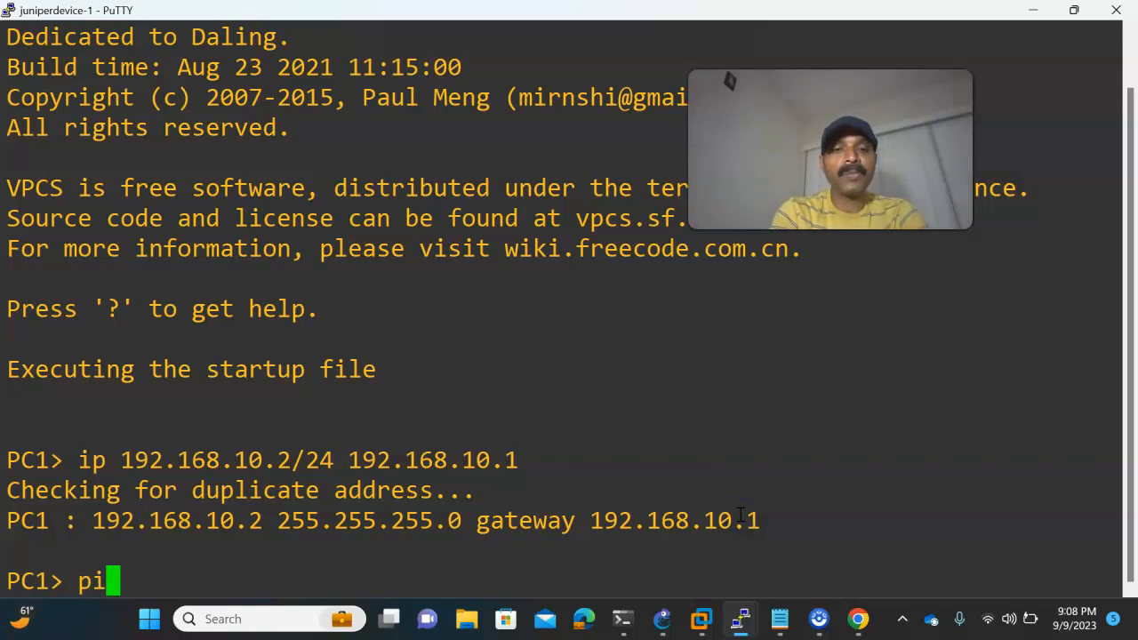
type("ping 192.168.10")
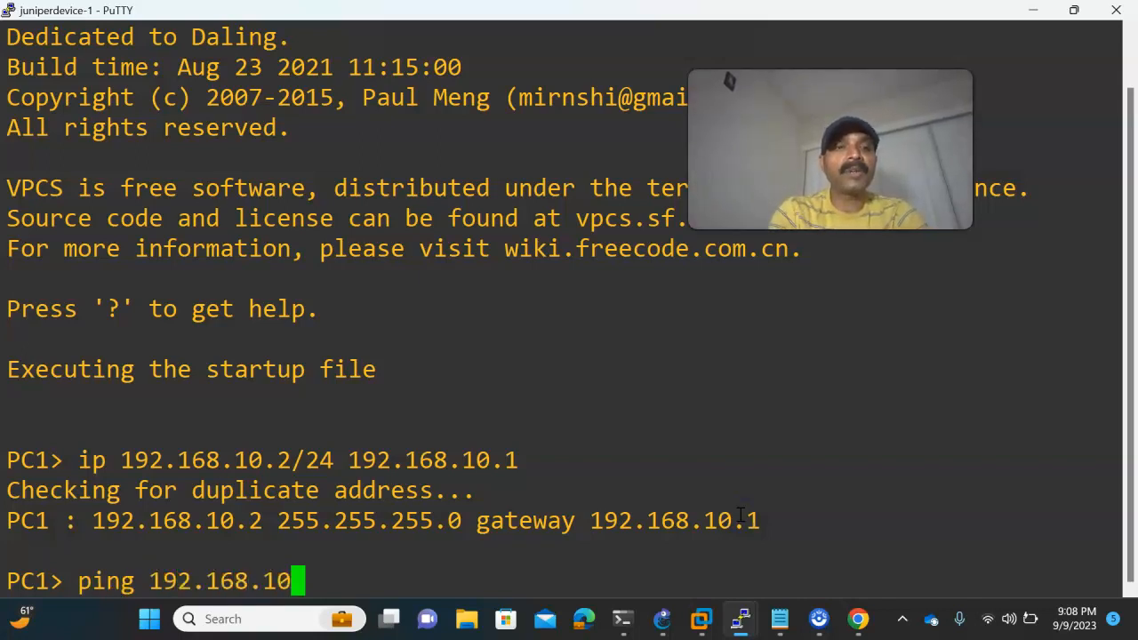
type(".1")
key("Return")
- Ping the gateway 192.168.20.1 from PC2's PuTTY console and stop the ping
left_click(662, 620)
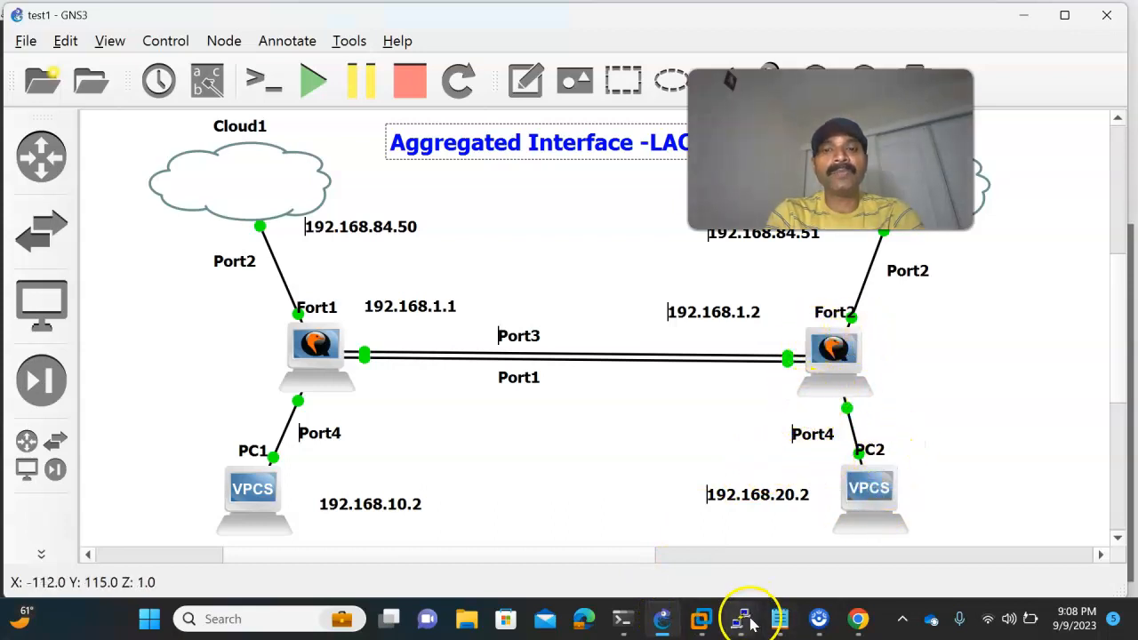
mouse_move(749, 624)
left_click(973, 538)
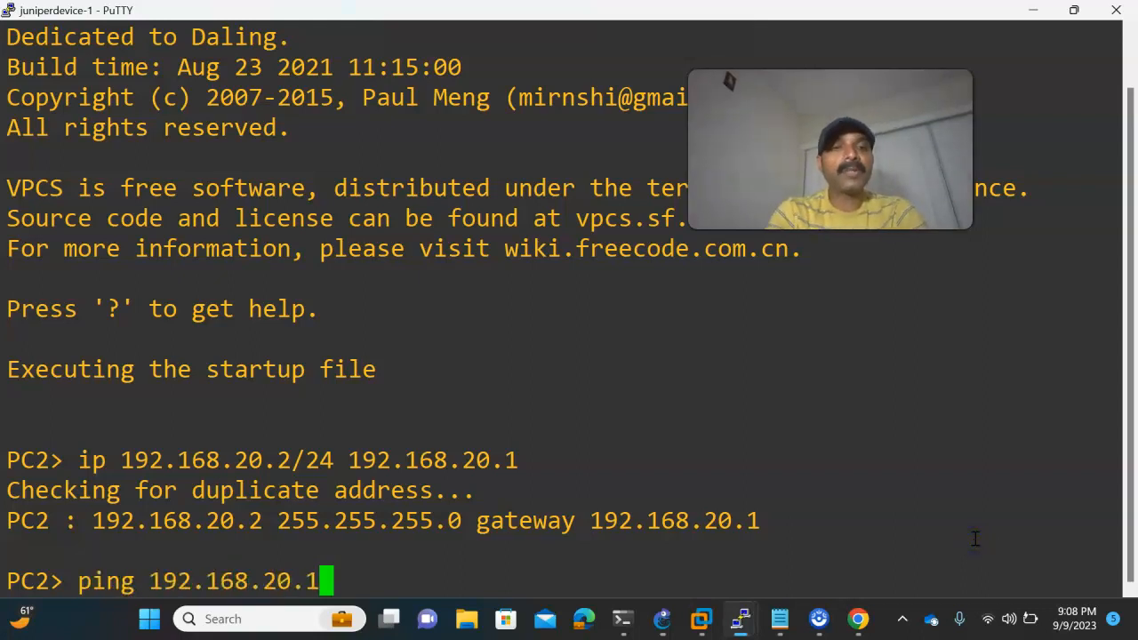
key("Return")
key("ctrl+c")
- Switch back to PC1's PuTTY console and ping Fort1's aggregate address 192.168.1.1
left_click(665, 619)
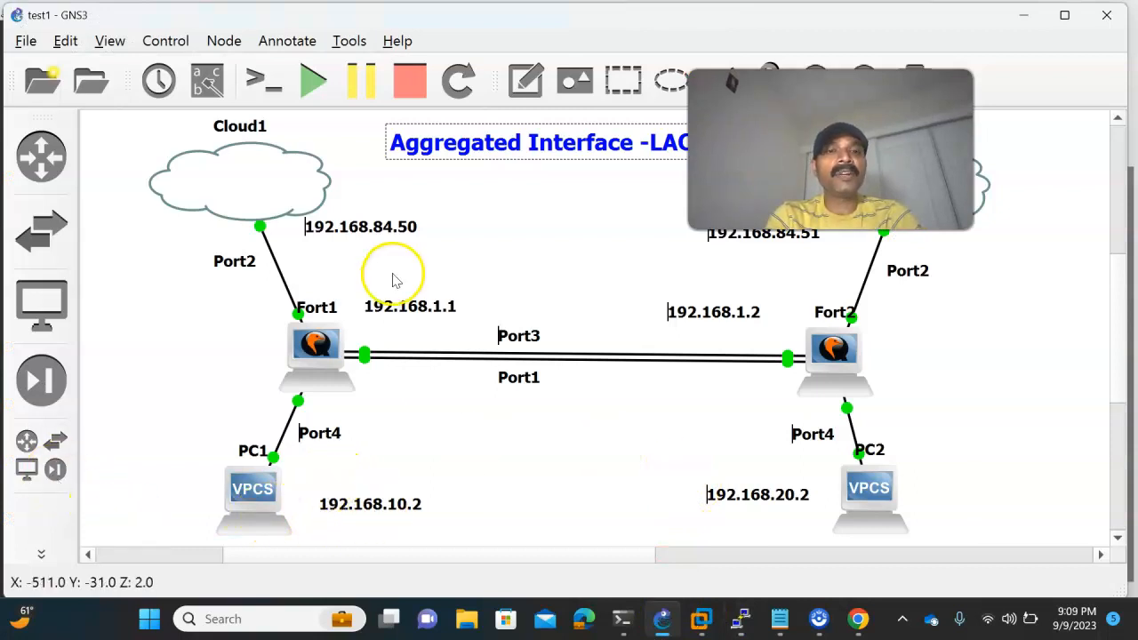
mouse_move(735, 608)
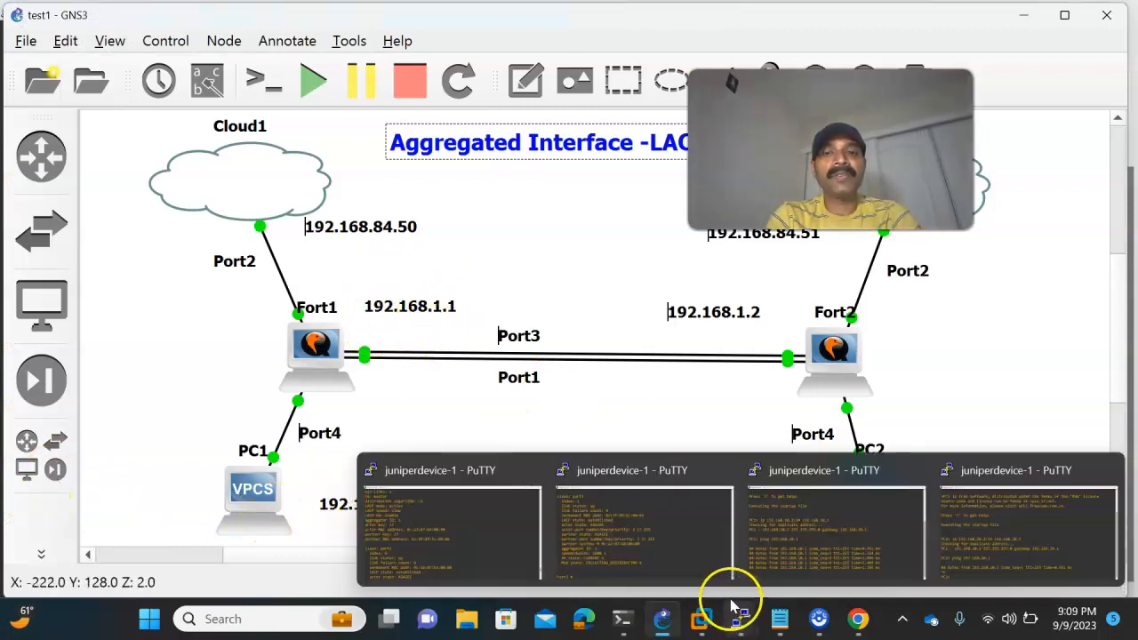
left_click(835, 551)
key("Up")
key("BackSpace")
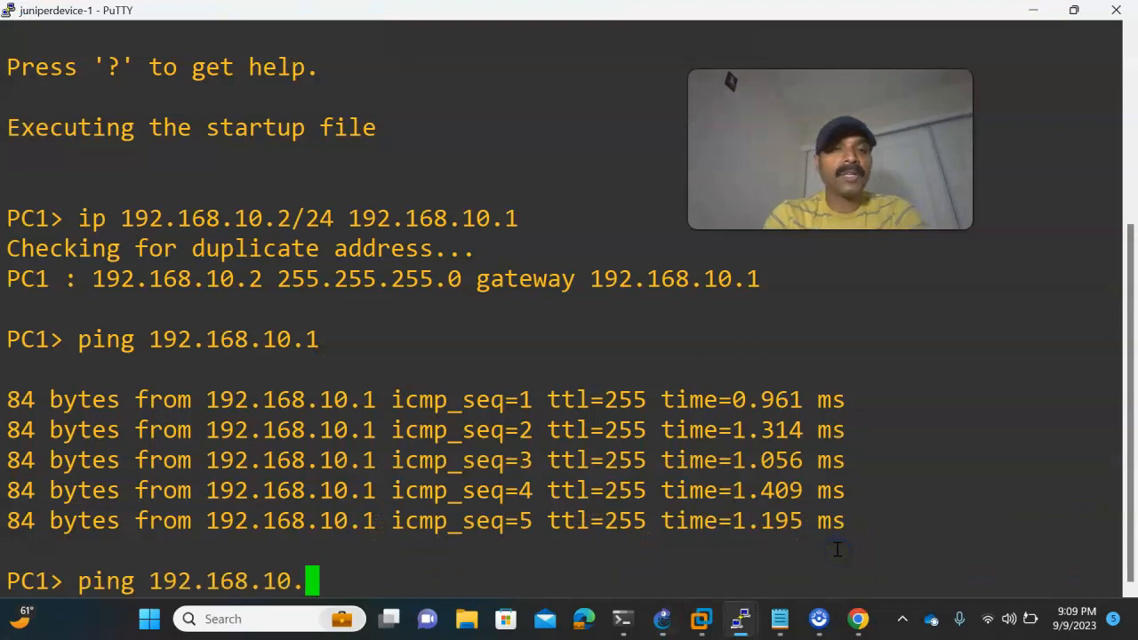
type(".1")
key("Return")
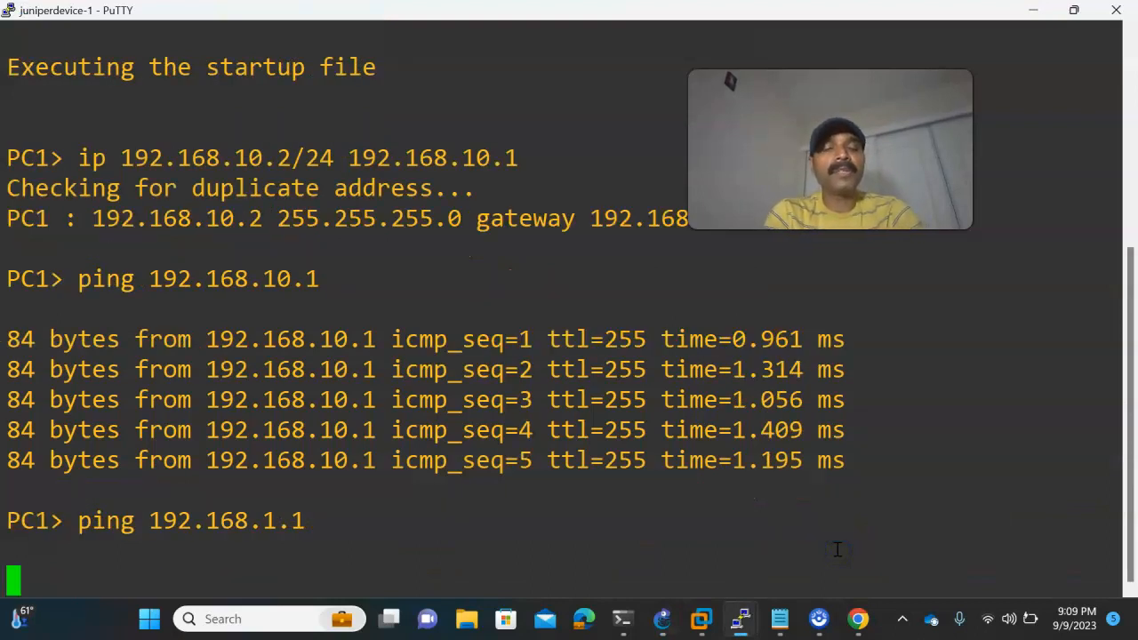
- Review the topology in GNS3, and start a new static route on Fort1 in its web GUI
left_click(659, 617)
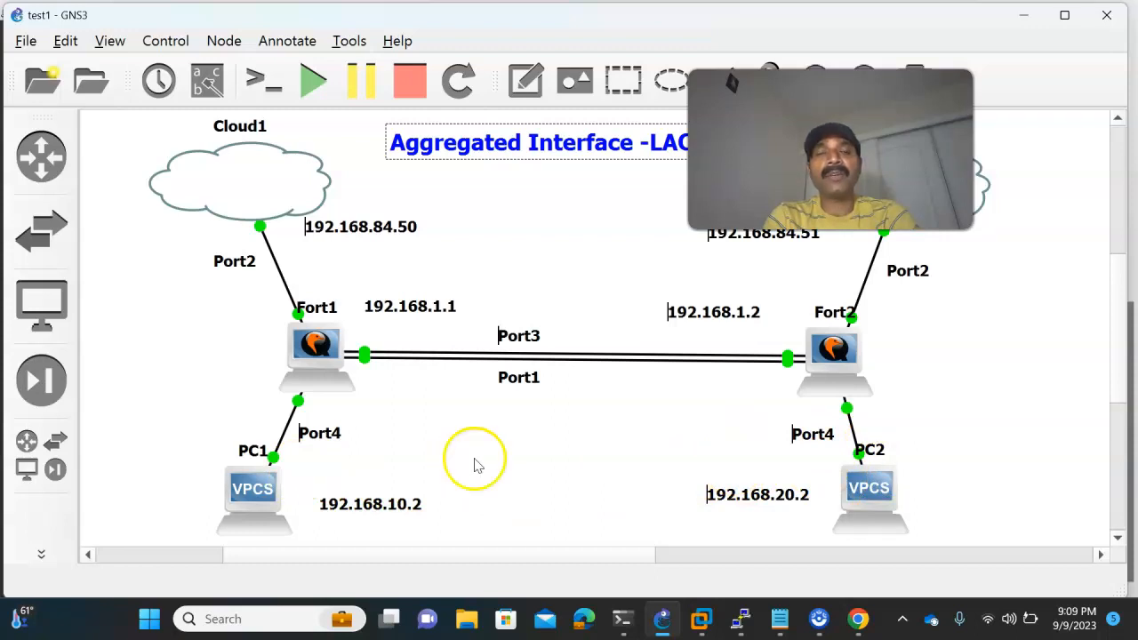
left_click_drag(893, 178, 669, 218)
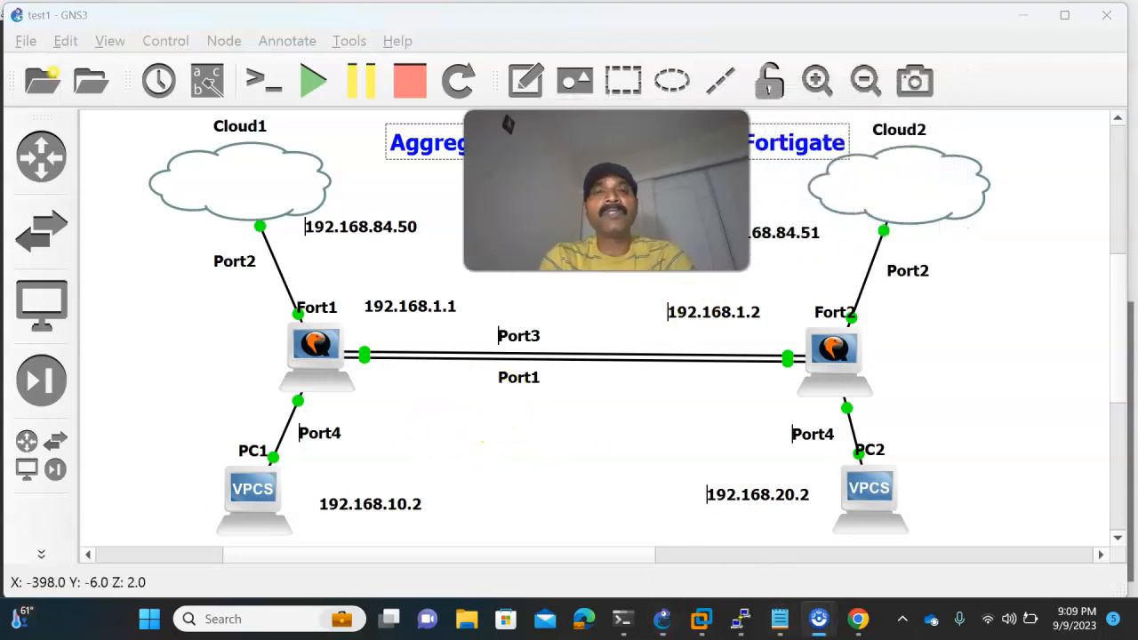
mouse_move(858, 614)
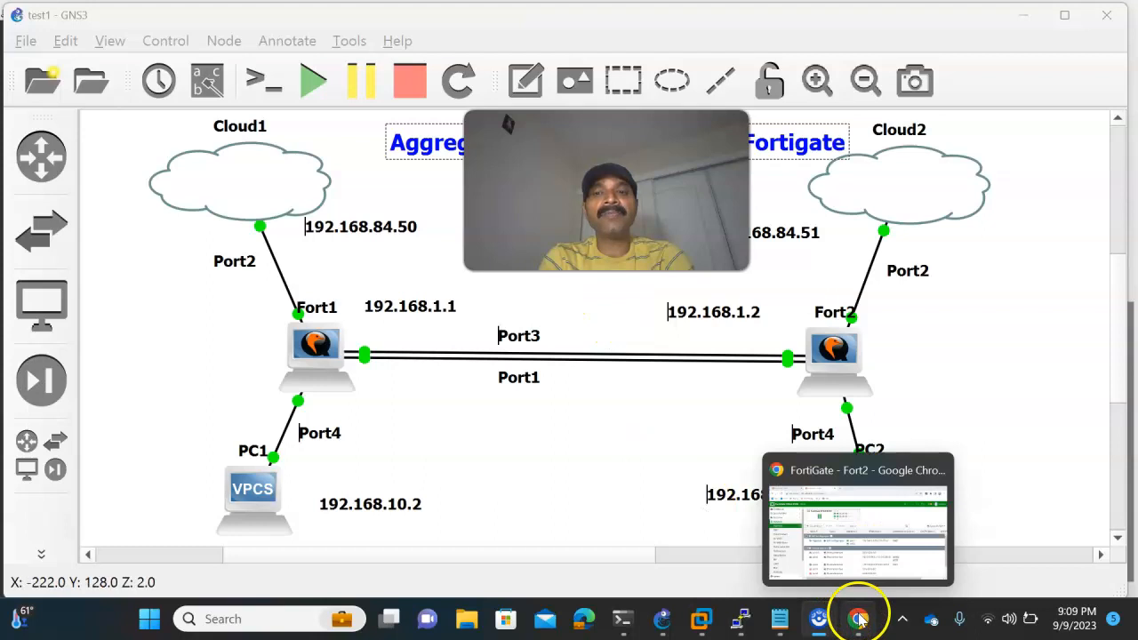
left_click(827, 556)
left_click(103, 12)
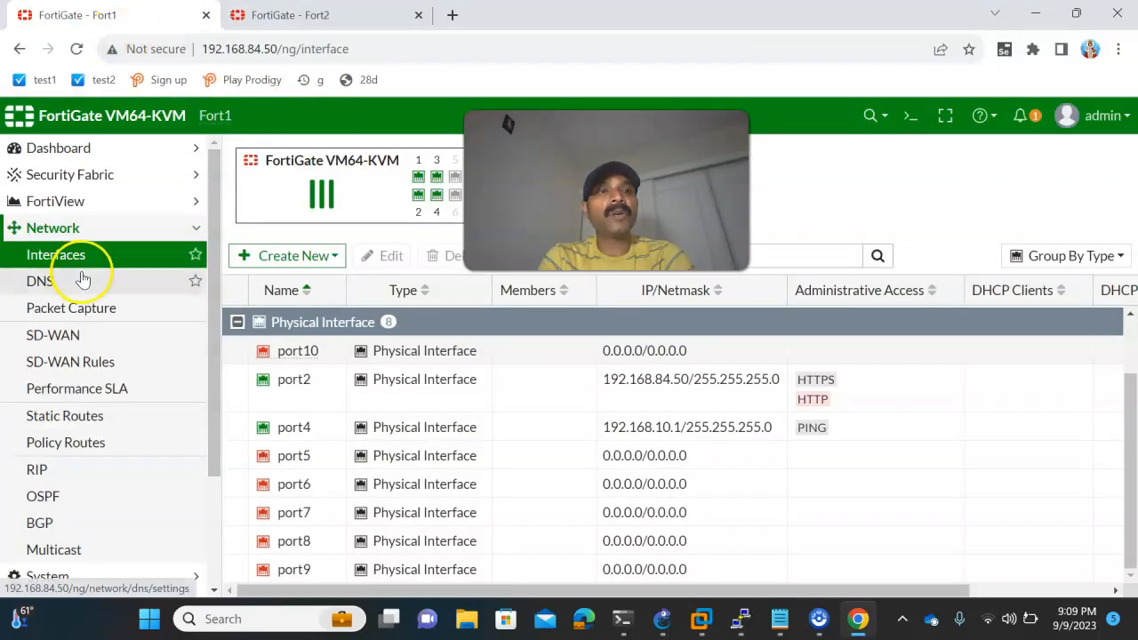
left_click(82, 417)
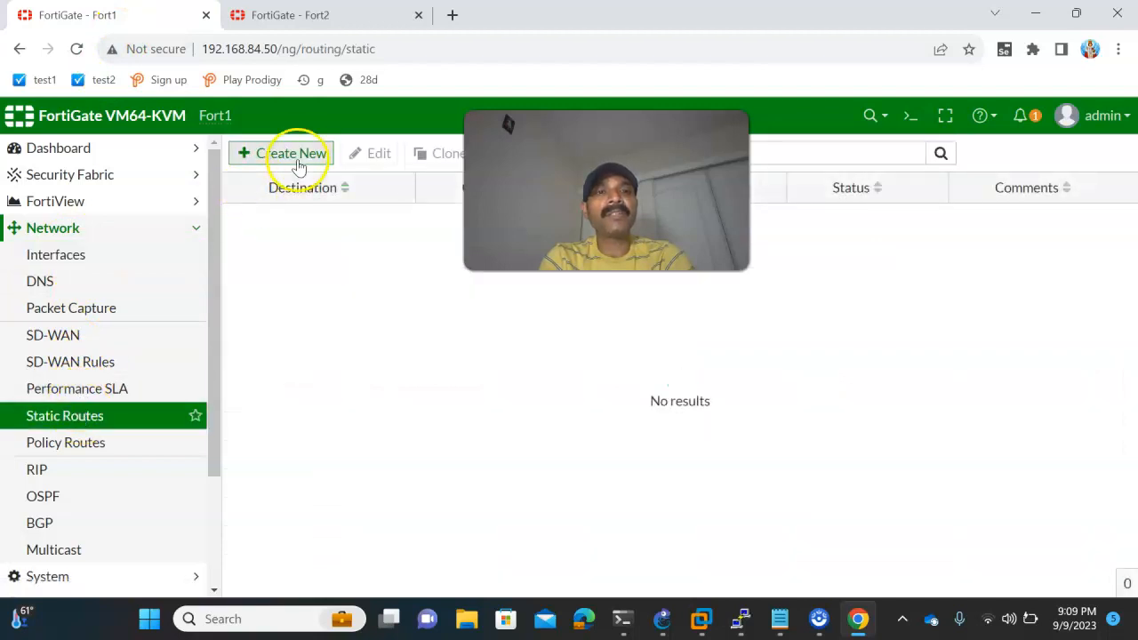
left_click(297, 163)
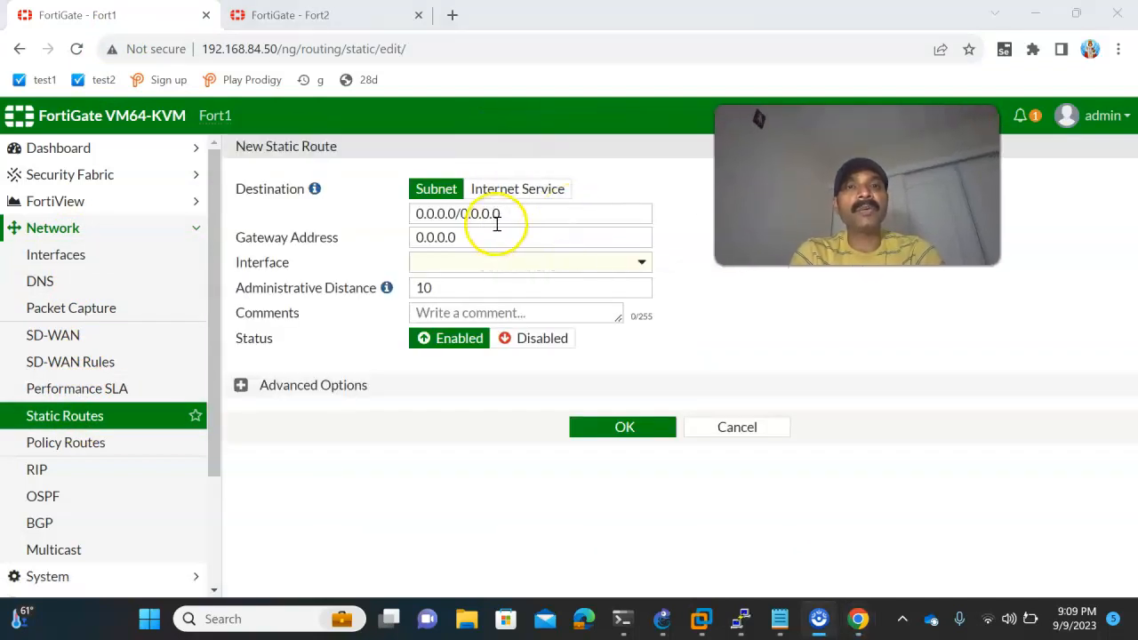
- Check the topology in GNS3, and set the destination of Fort1's new static route to subnet 192.168.20.0/24
mouse_move(664, 616)
left_click(681, 488)
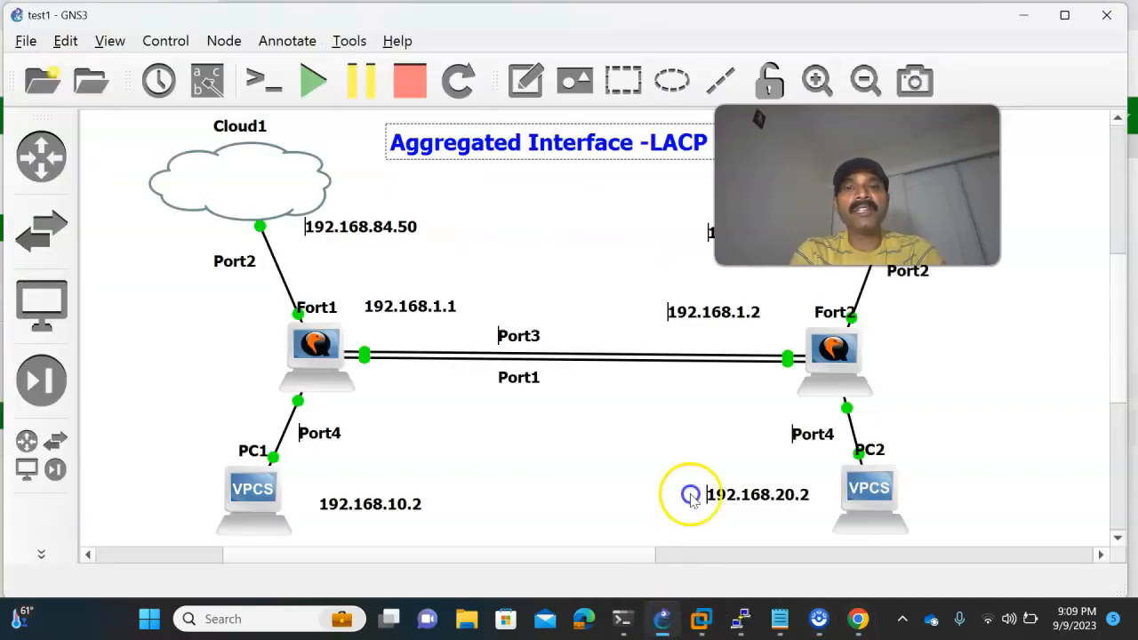
left_click(859, 625)
left_click(436, 194)
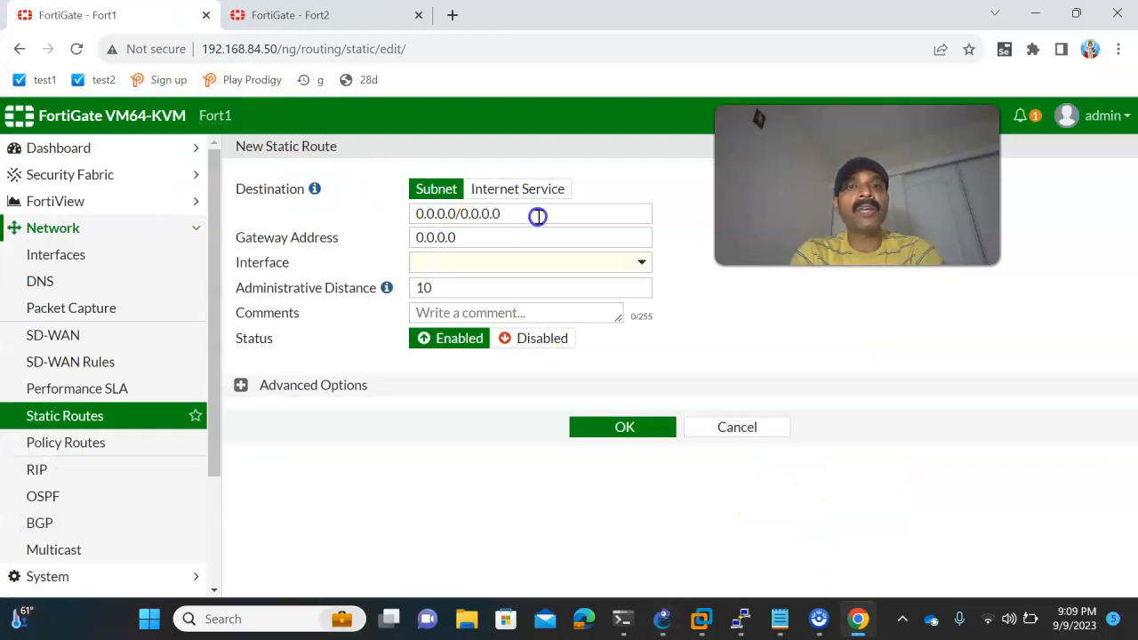
left_click_drag(538, 216, 392, 205)
type("192.1")
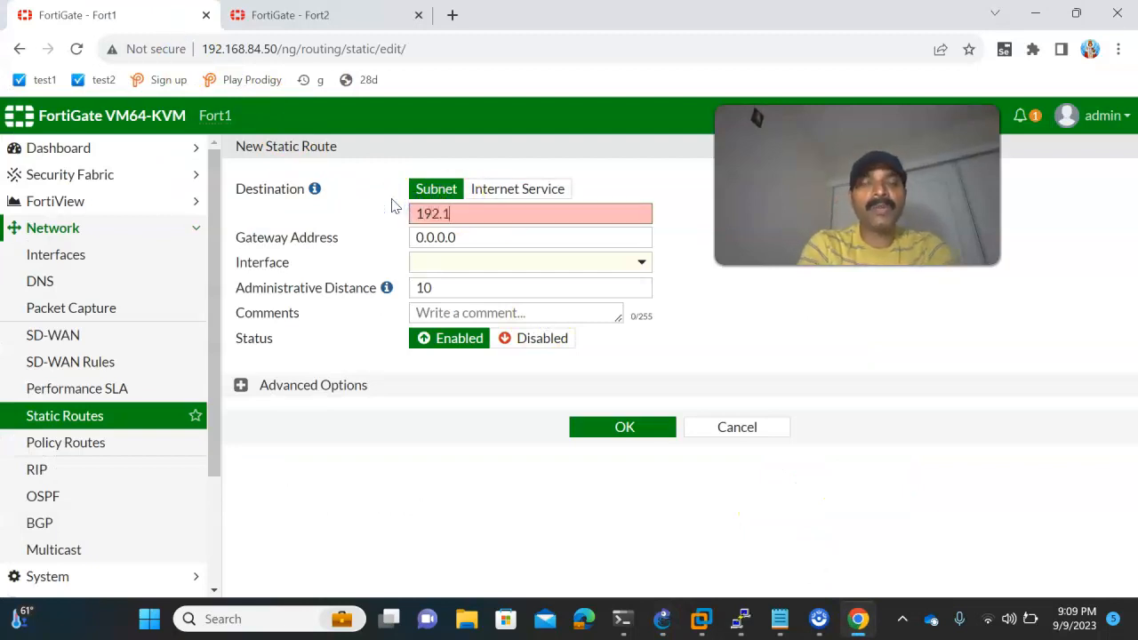
type("68.20.0")
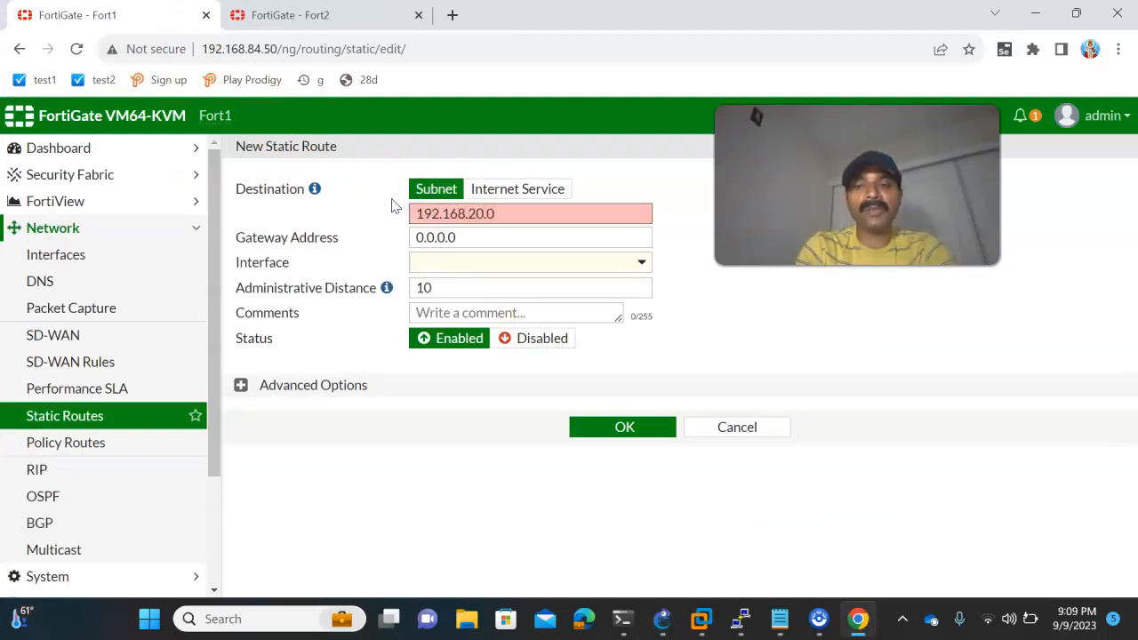
type("/24")
- Set the route's gateway to Fort2's aggregate address 192.168.1.2 and its interface to Aggregate, checking the GNS3 topology, and save the route
left_click(472, 238)
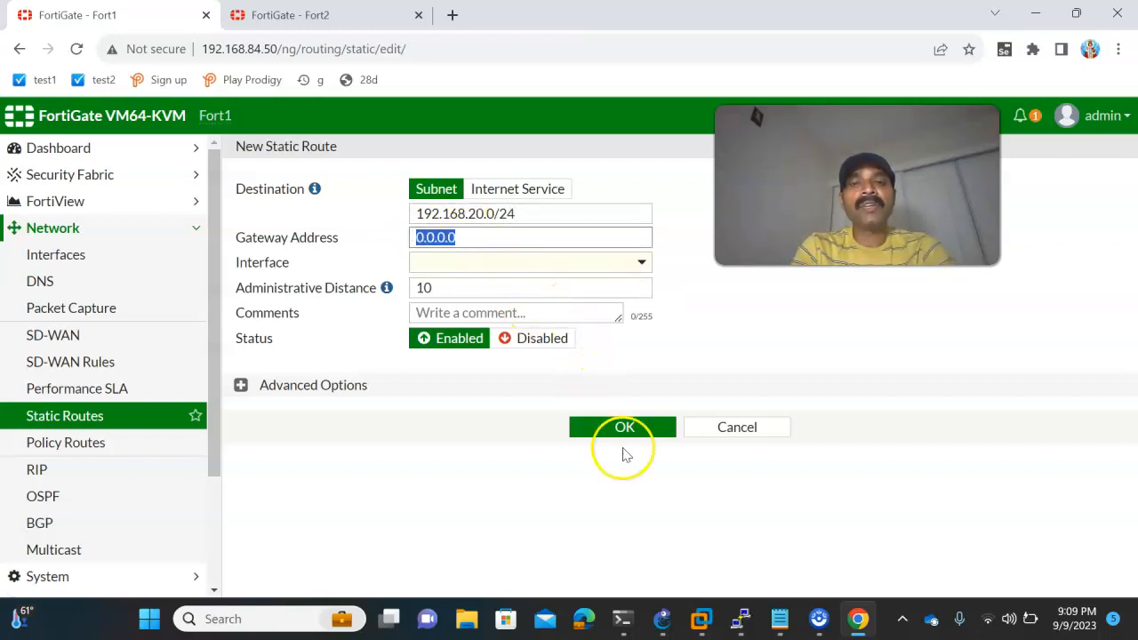
left_click(663, 620)
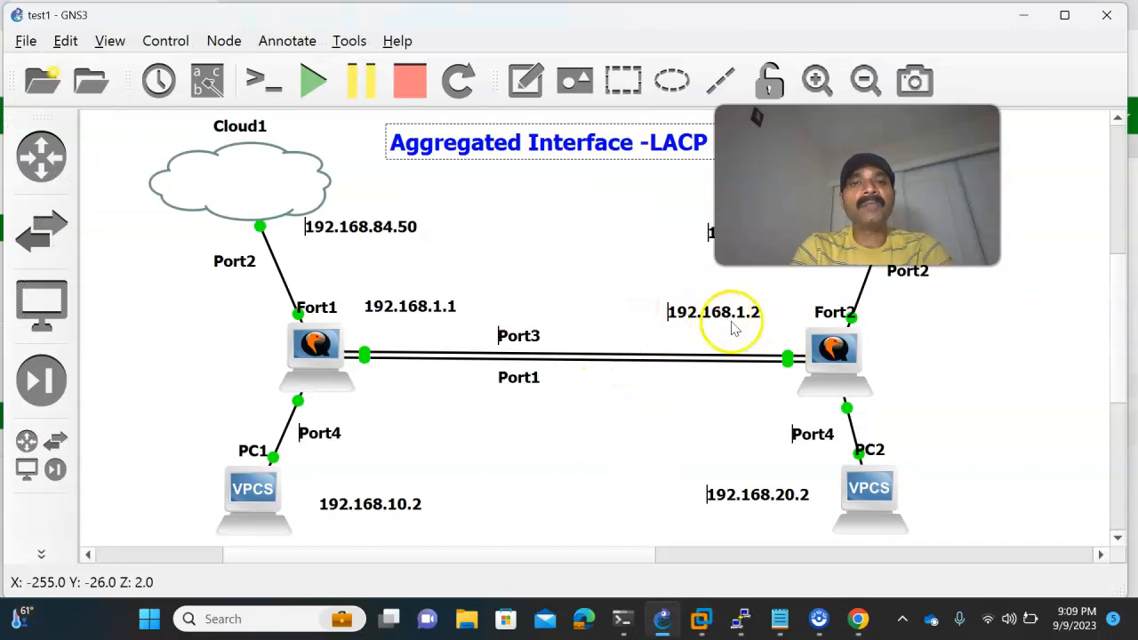
left_click(852, 617)
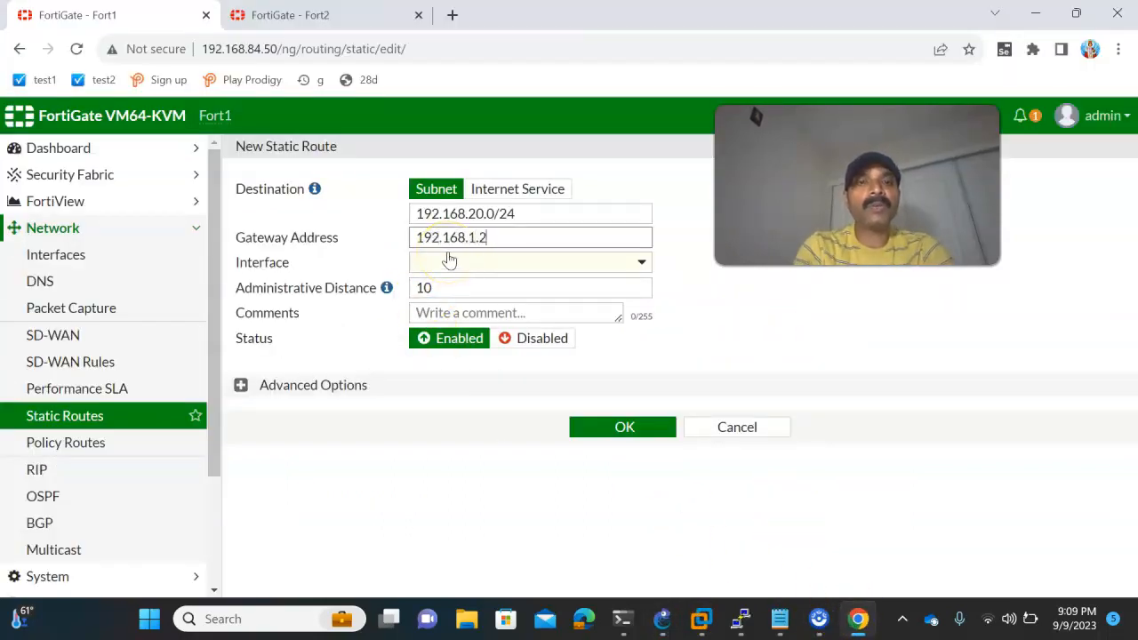
left_click(789, 350)
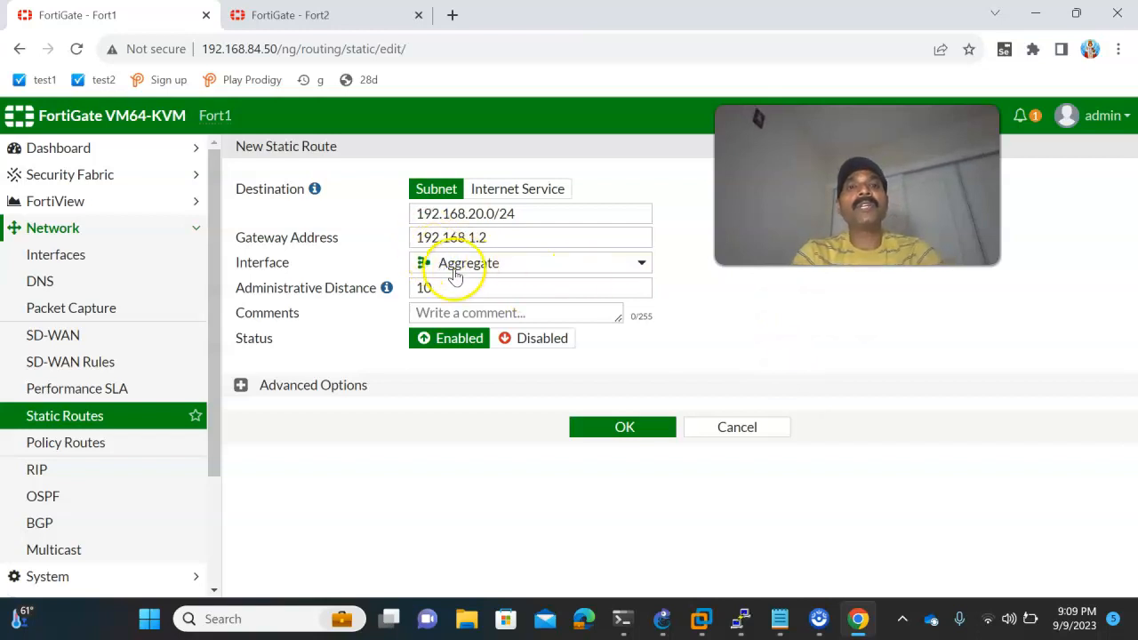
mouse_move(455, 278)
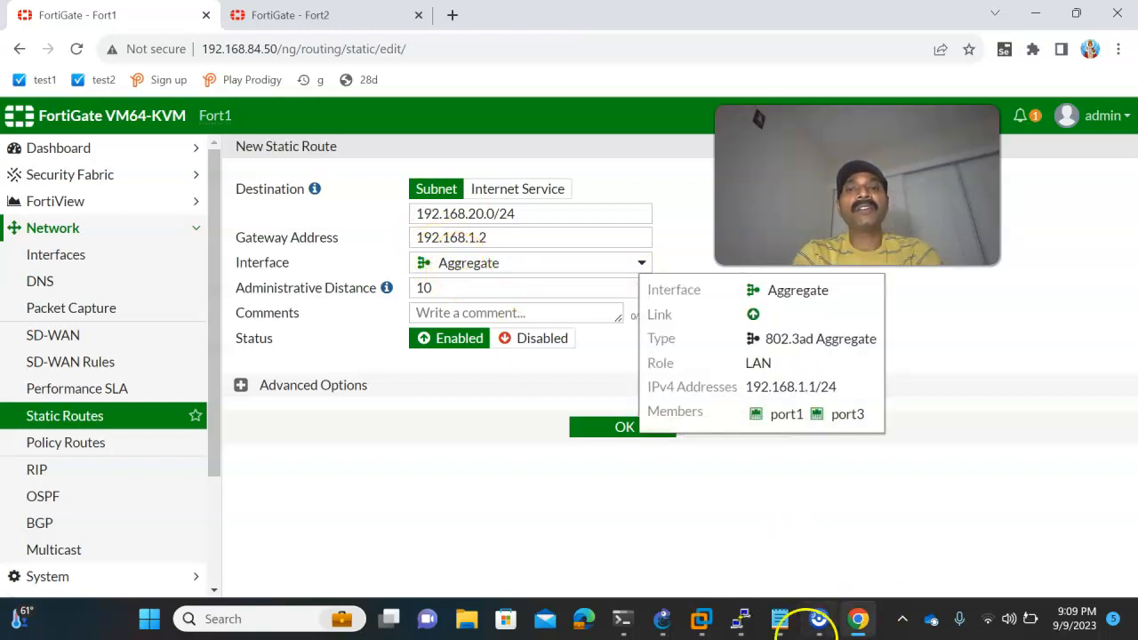
left_click(669, 618)
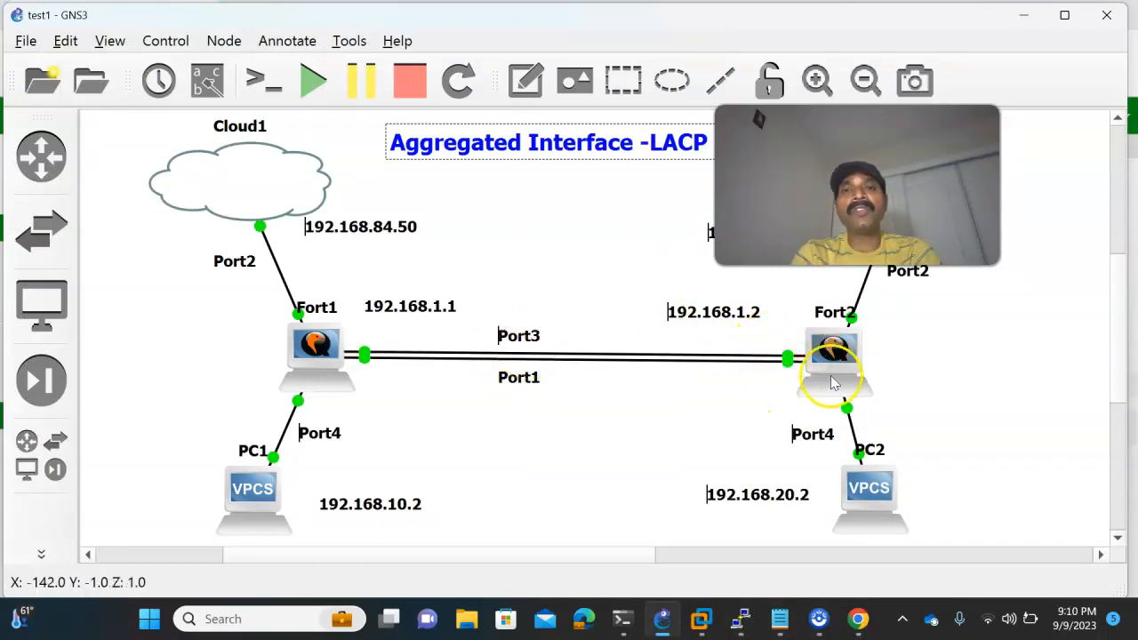
left_click(858, 618)
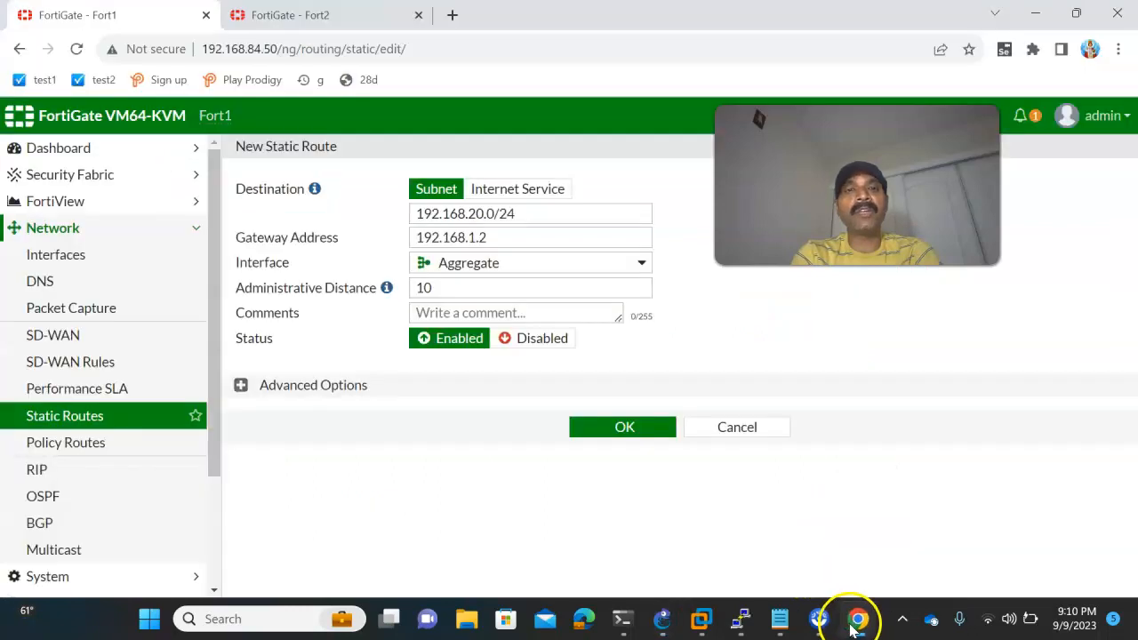
left_click(622, 430)
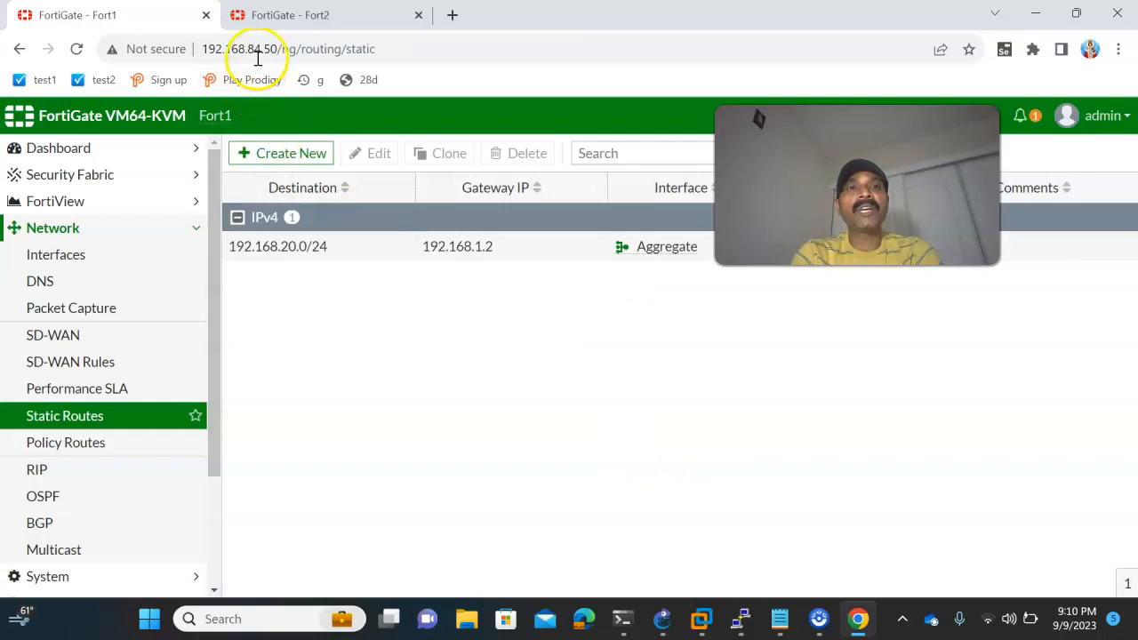
- Switch to Fort2's web GUI, review the topology in GNS3, and start a new static route on Fort2
left_click(285, 16)
left_click(666, 616)
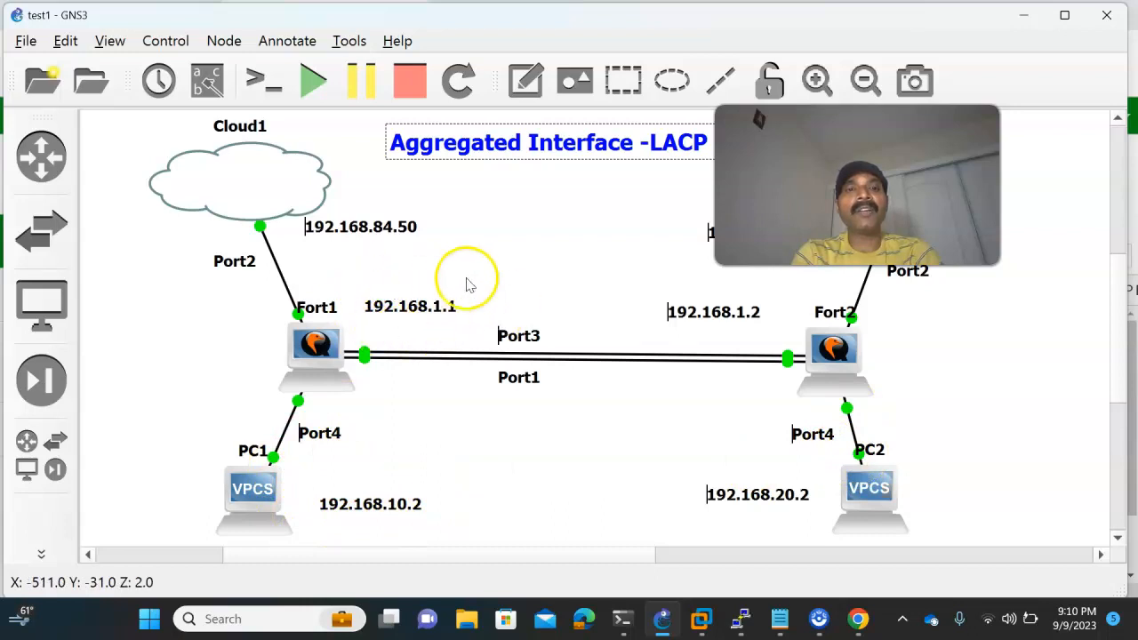
left_click(856, 618)
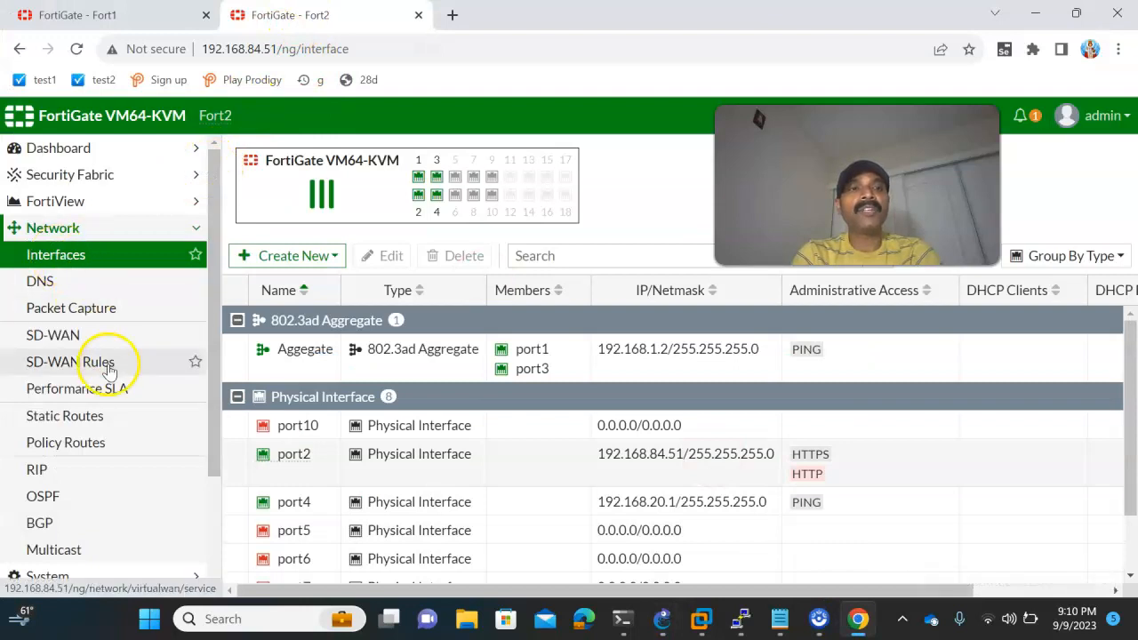
scroll(97, 338, "down", 3)
left_click(64, 265)
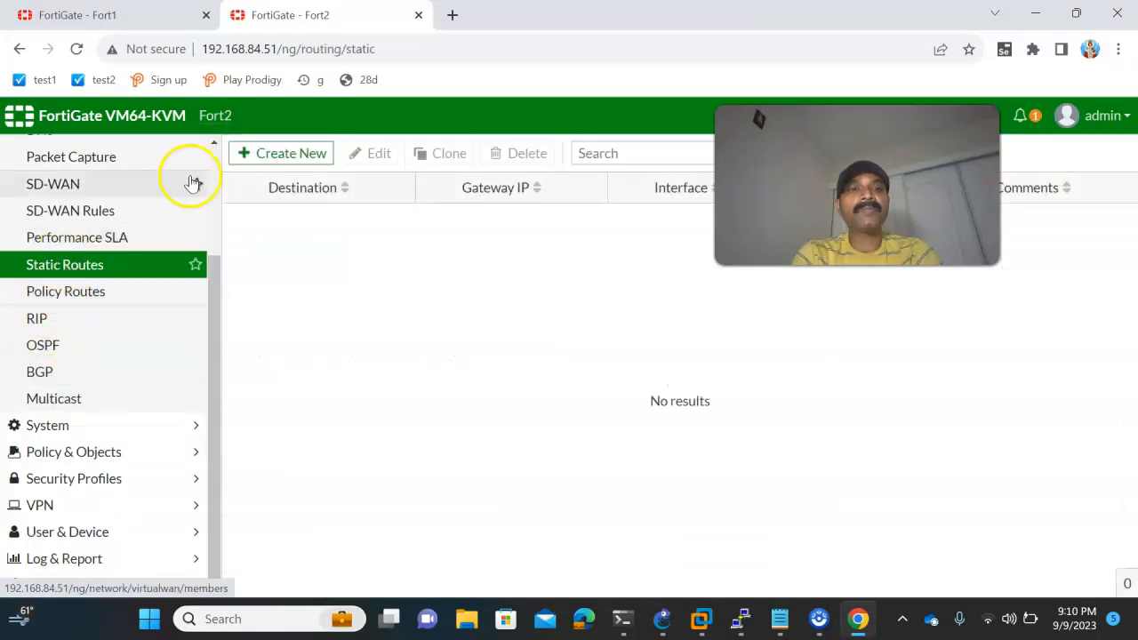
left_click(271, 157)
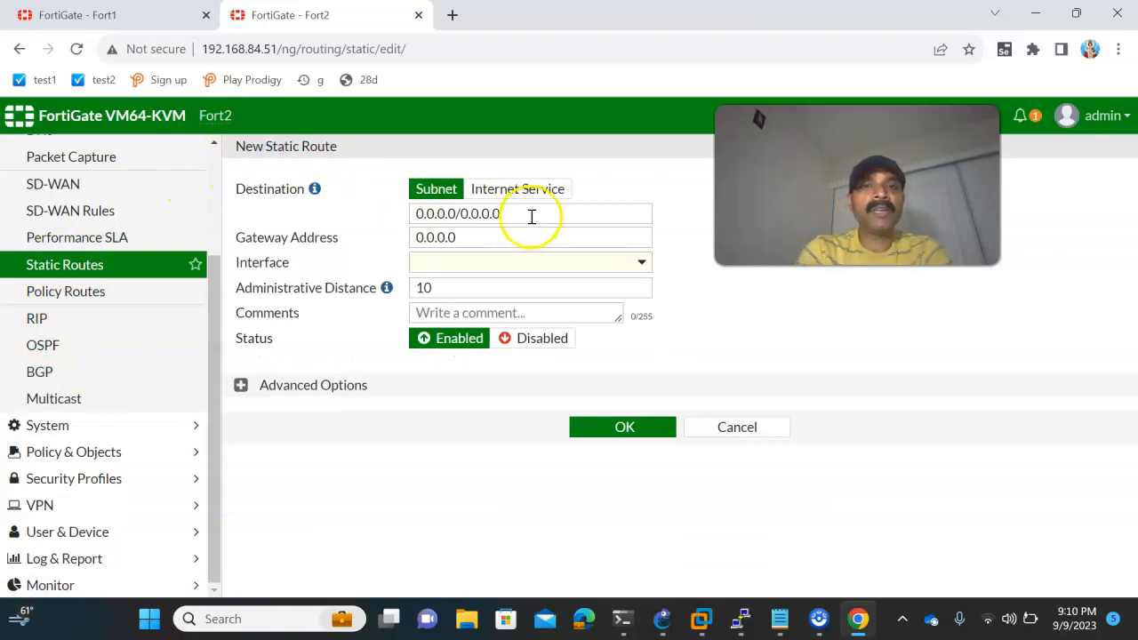
- Create Fort2's static route to 192.168.10.0/24 with gateway 192.168.1.1 and interface Aggegate, checking the gateway address in GNS3
left_click_drag(532, 216, 336, 200)
type("192.1")
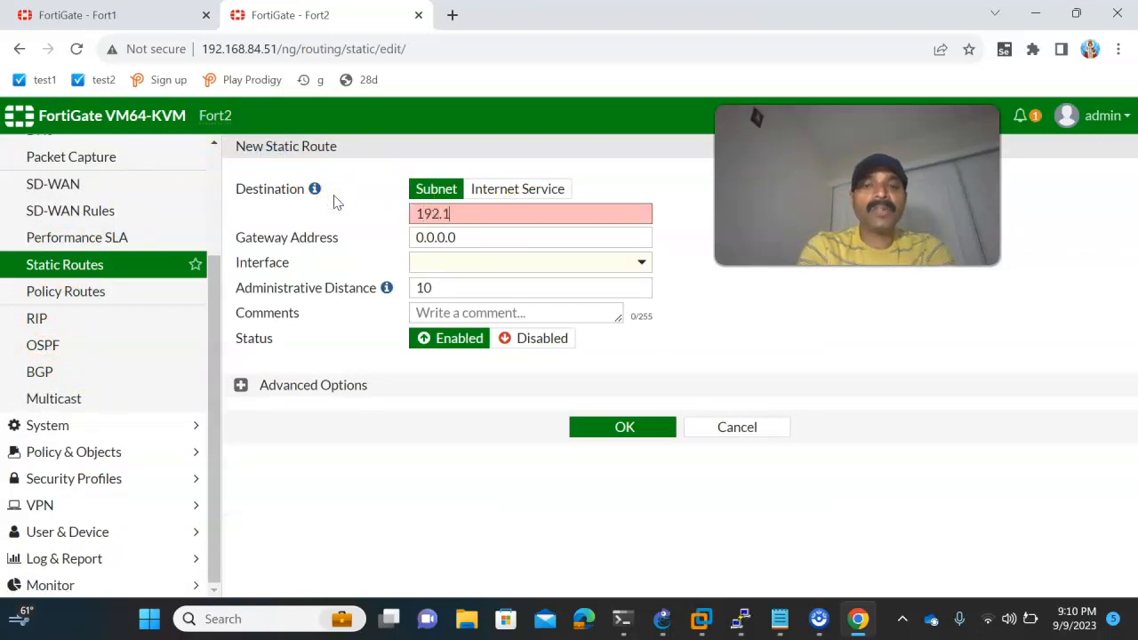
type("68.10.0")
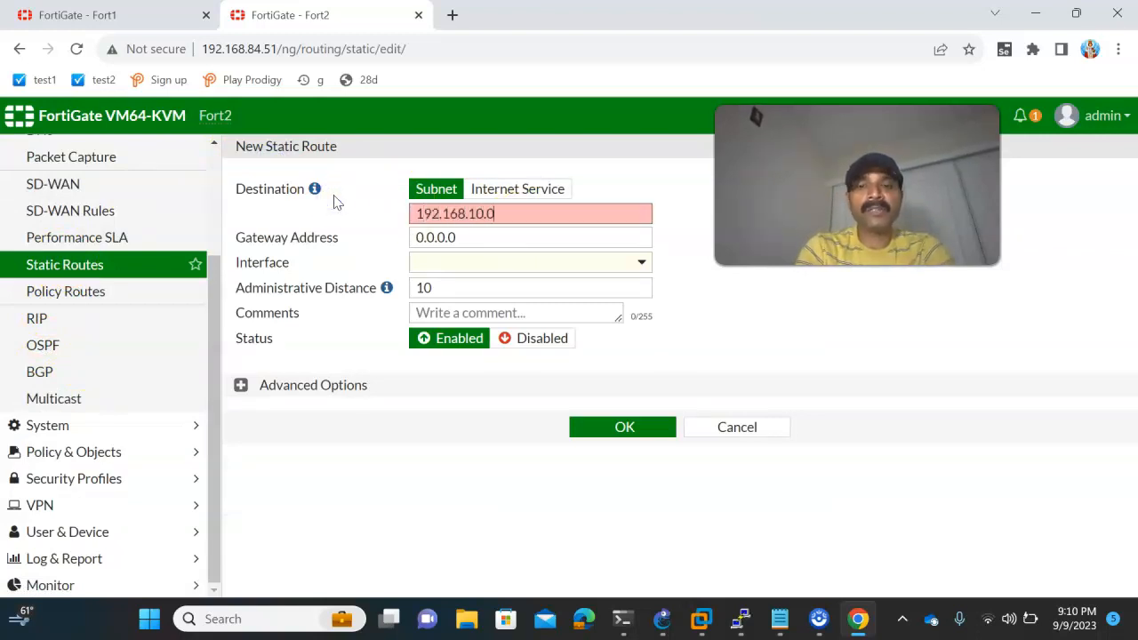
type("/24")
left_click_drag(484, 239, 360, 232)
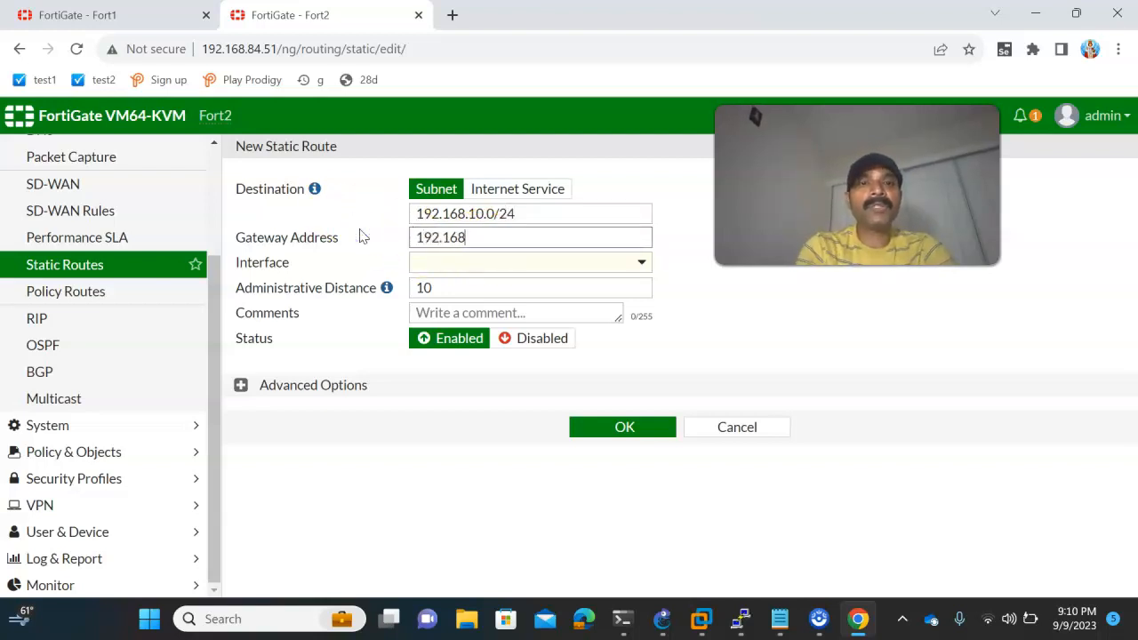
left_click(661, 619)
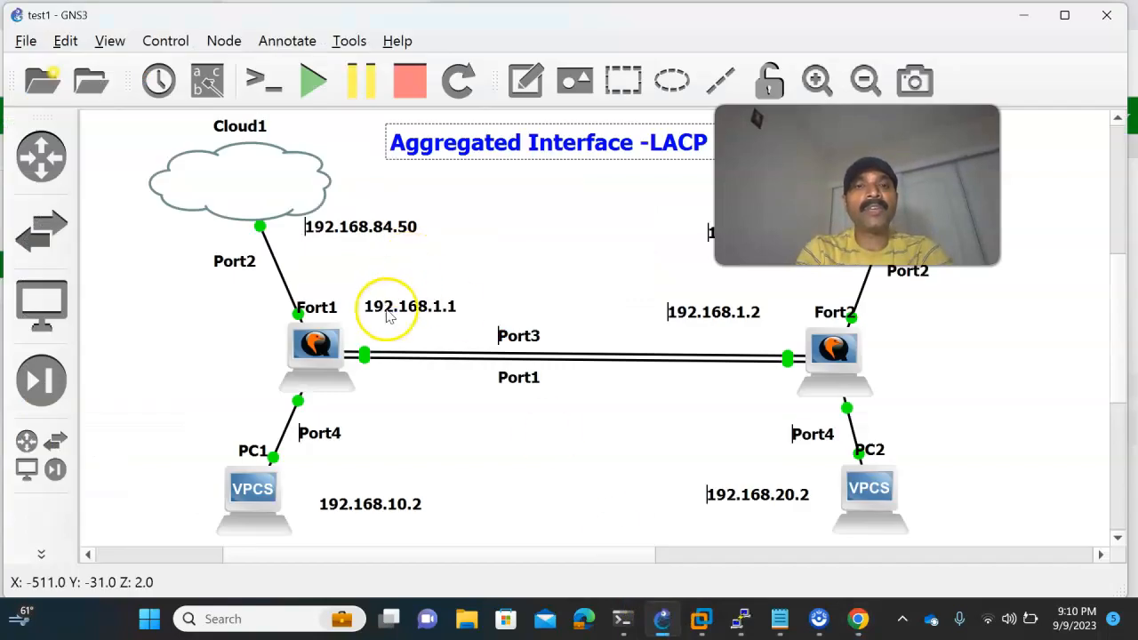
key("alt+Tab")
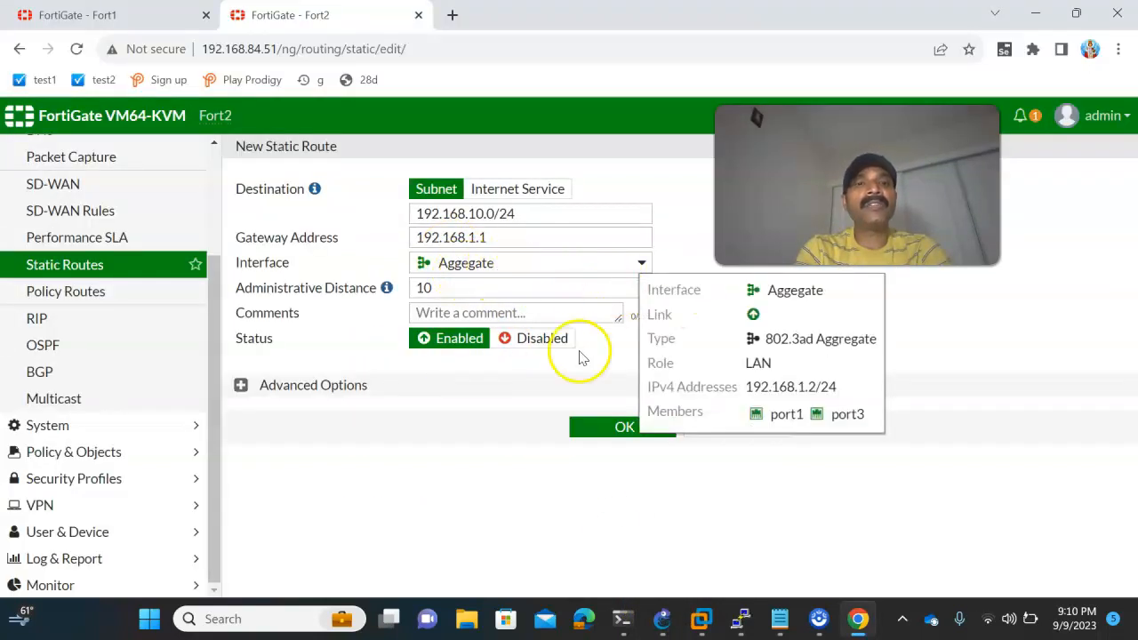
left_click(601, 425)
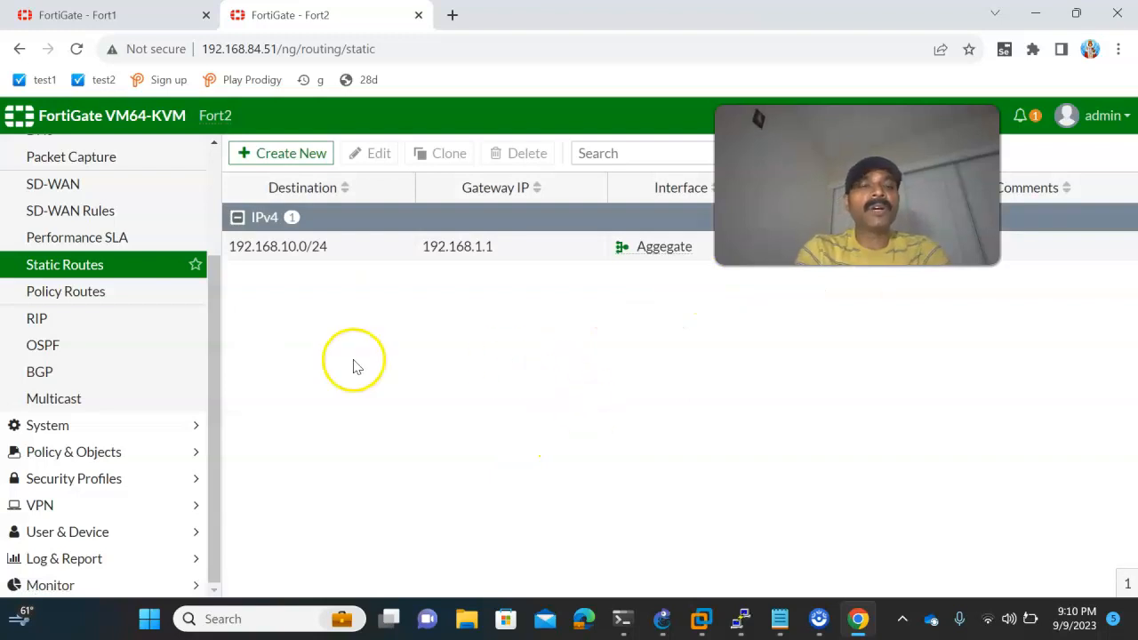
- Check the topology in GNS3, and repeat the ping to Fort1's aggregate address 192.168.1.1 from PC1's PuTTY console
left_click(688, 622)
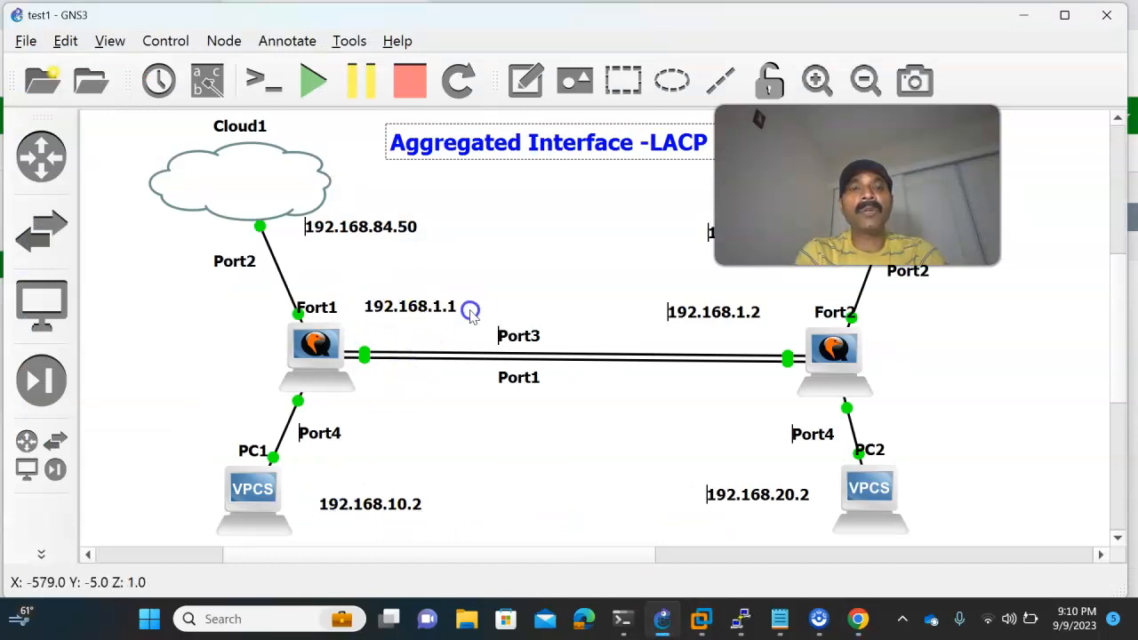
mouse_move(756, 619)
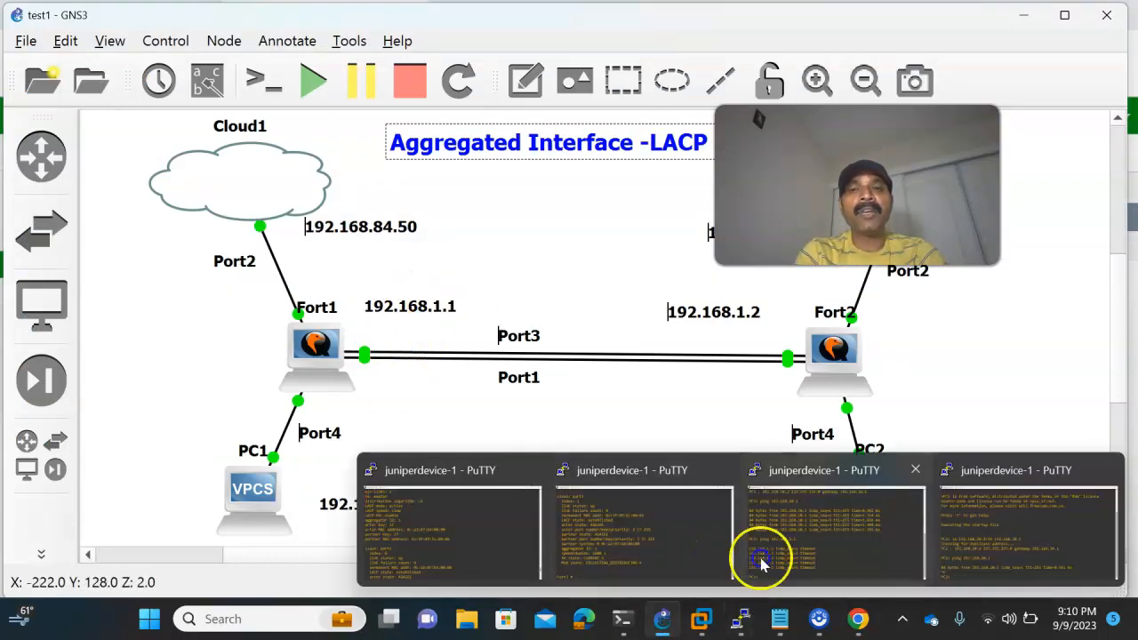
left_click(801, 554)
key("Up")
key("Return")
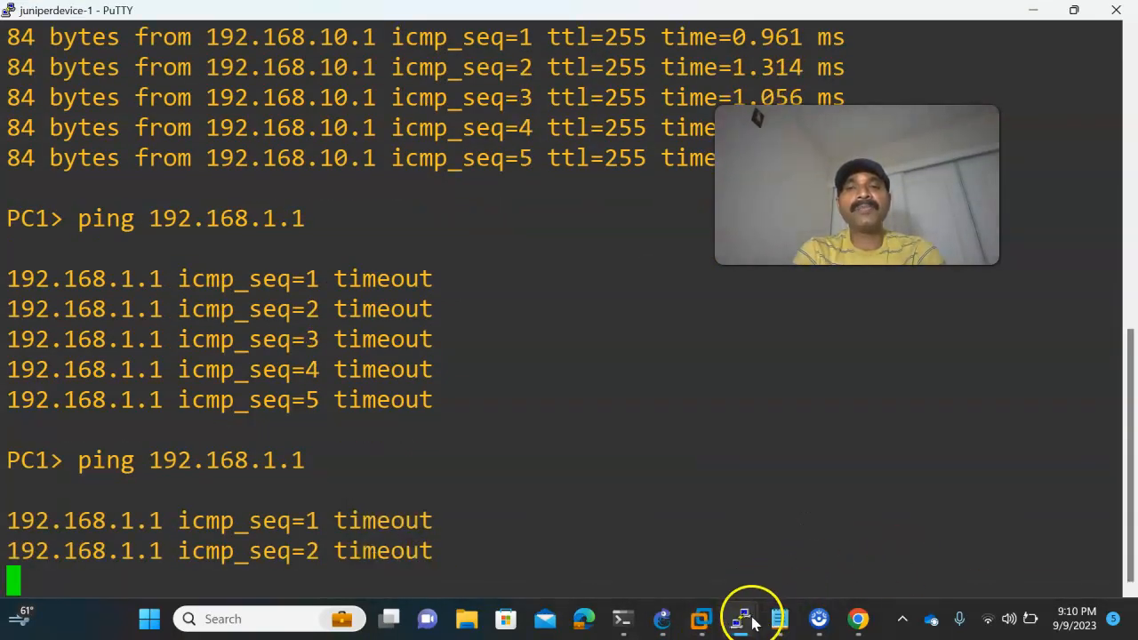
- Switch to PC2's PuTTY console and ping Fort2's aggregate address 192.168.1.2
mouse_move(752, 620)
left_click(973, 552)
key("Up")
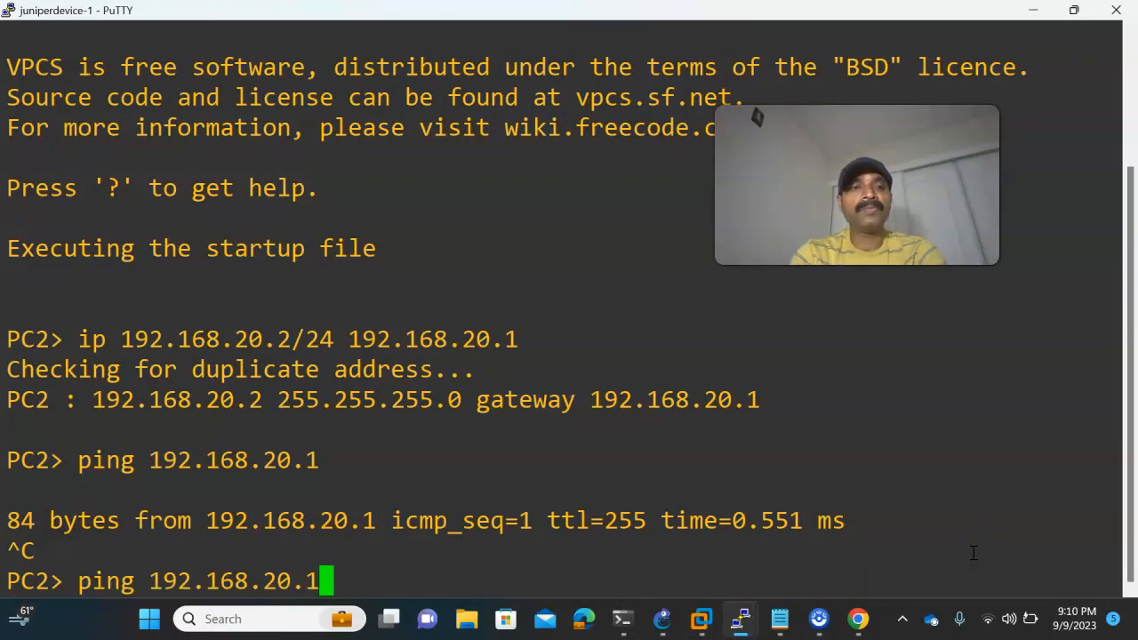
key("BackSpace")
type("1.")
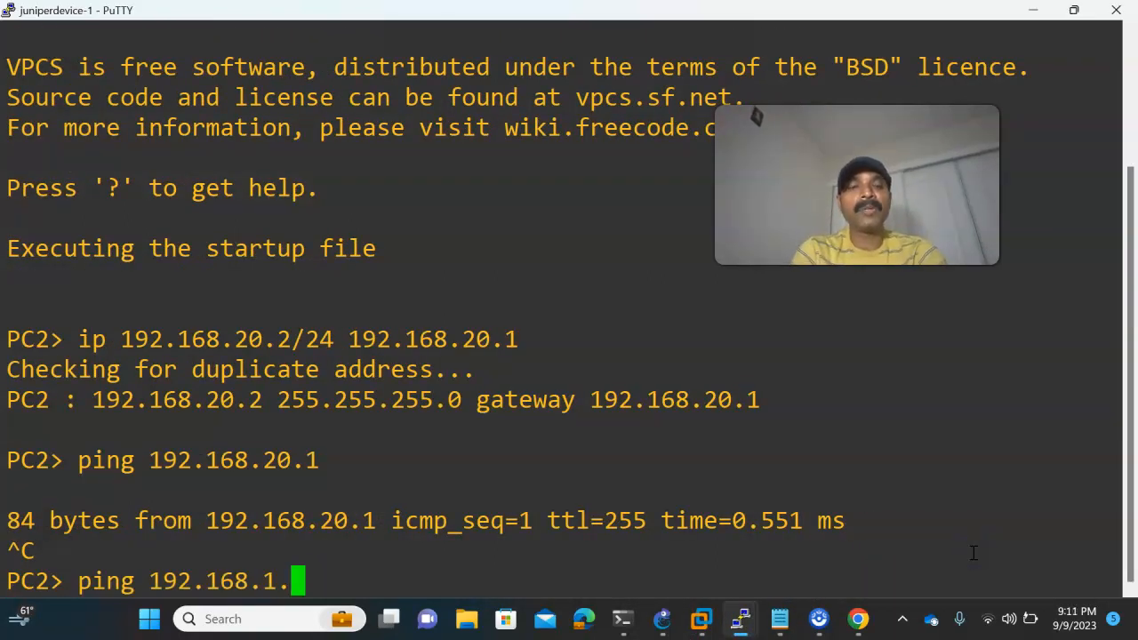
type("2")
key("Return")
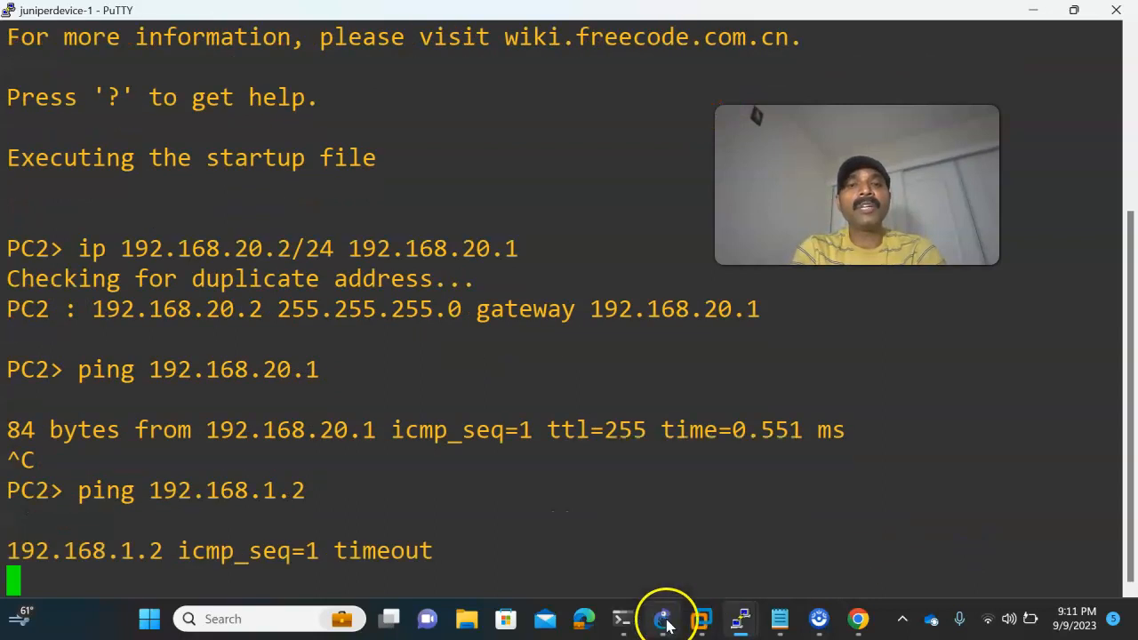
- Review the topology in GNS3, and start a new IPv4 policy on Fort2 in its web GUI
left_click(662, 619)
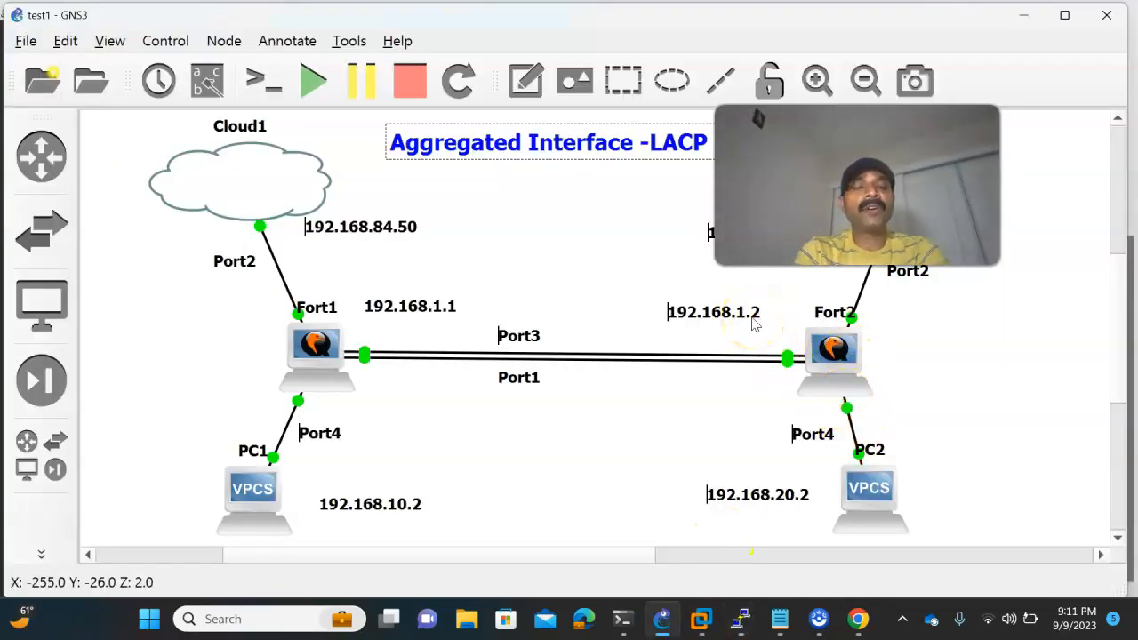
left_click_drag(851, 189, 669, 210)
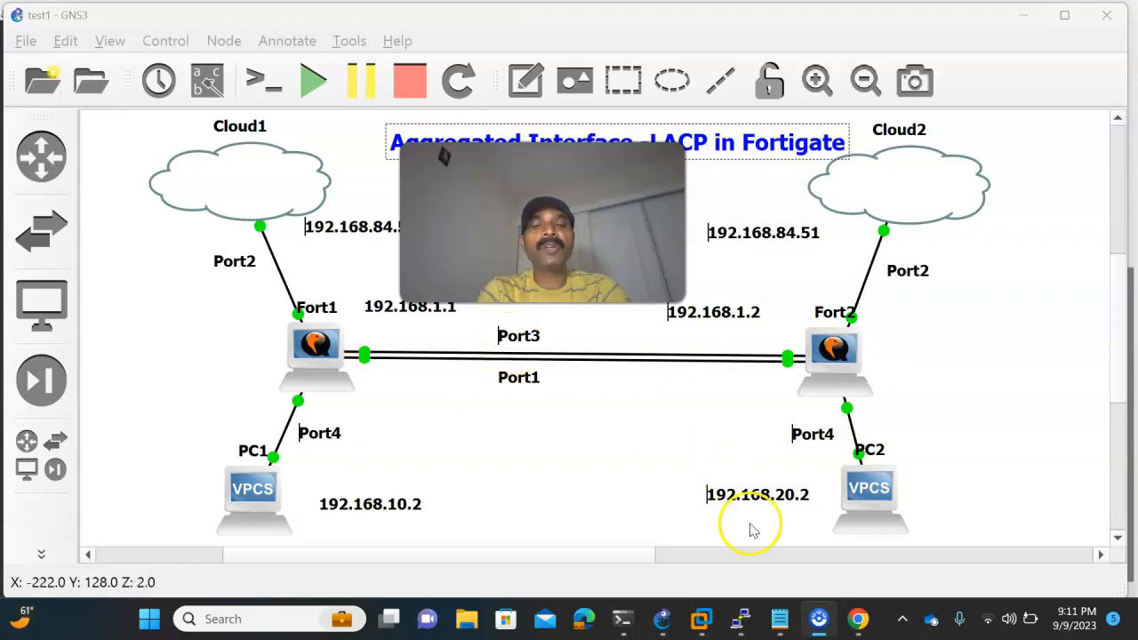
left_click(858, 618)
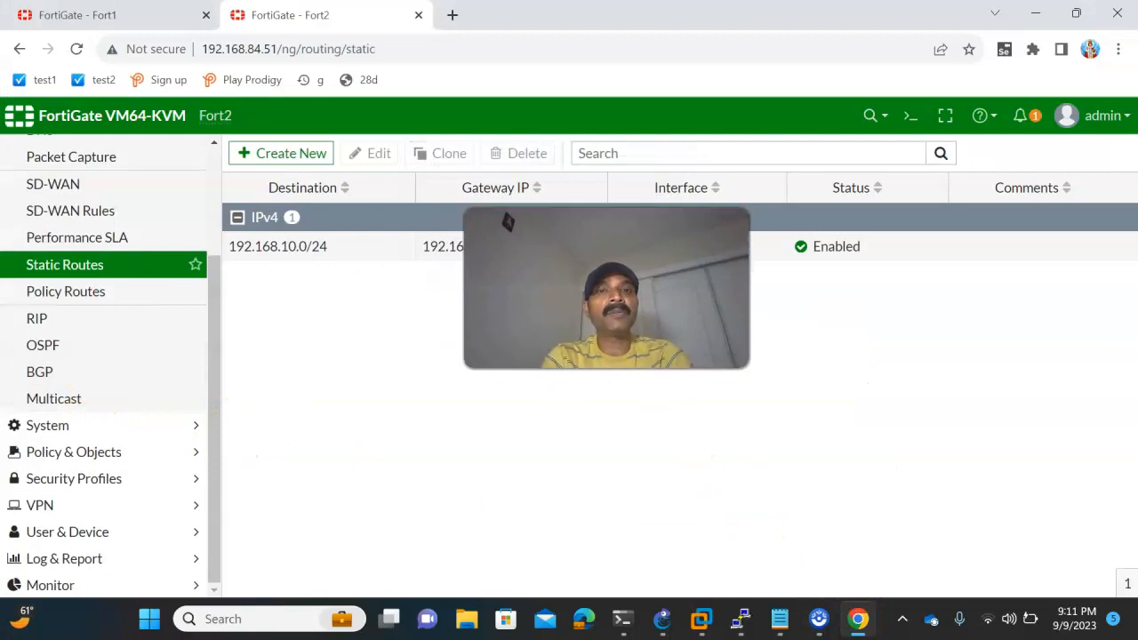
scroll(33, 338, "up", 2)
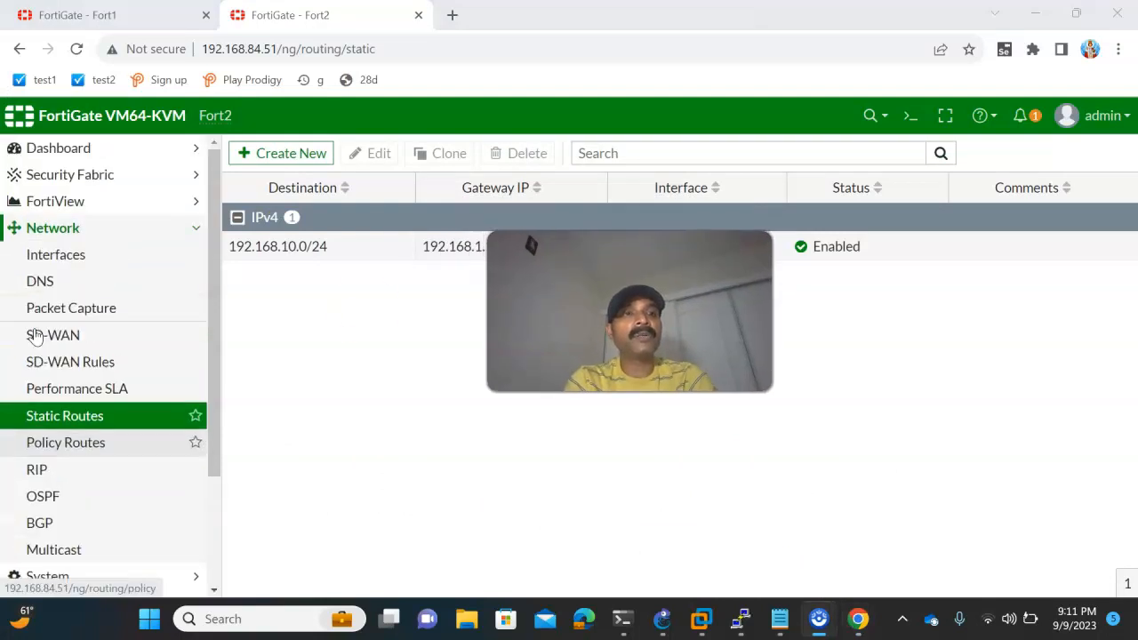
scroll(34, 334, "down", 2)
left_click(73, 449)
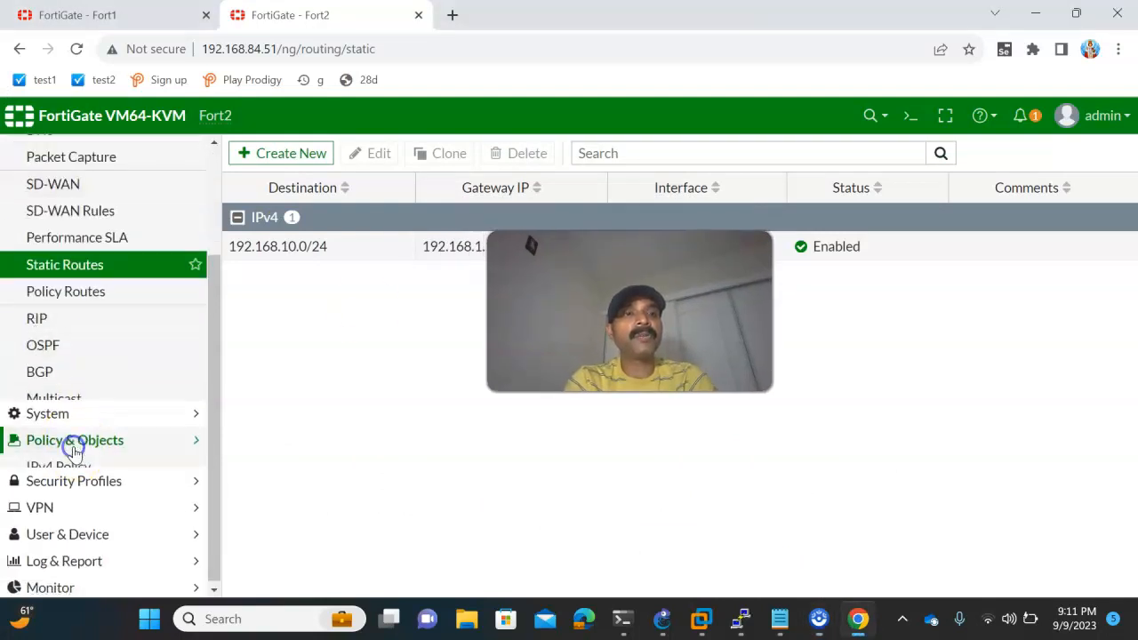
left_click(57, 156)
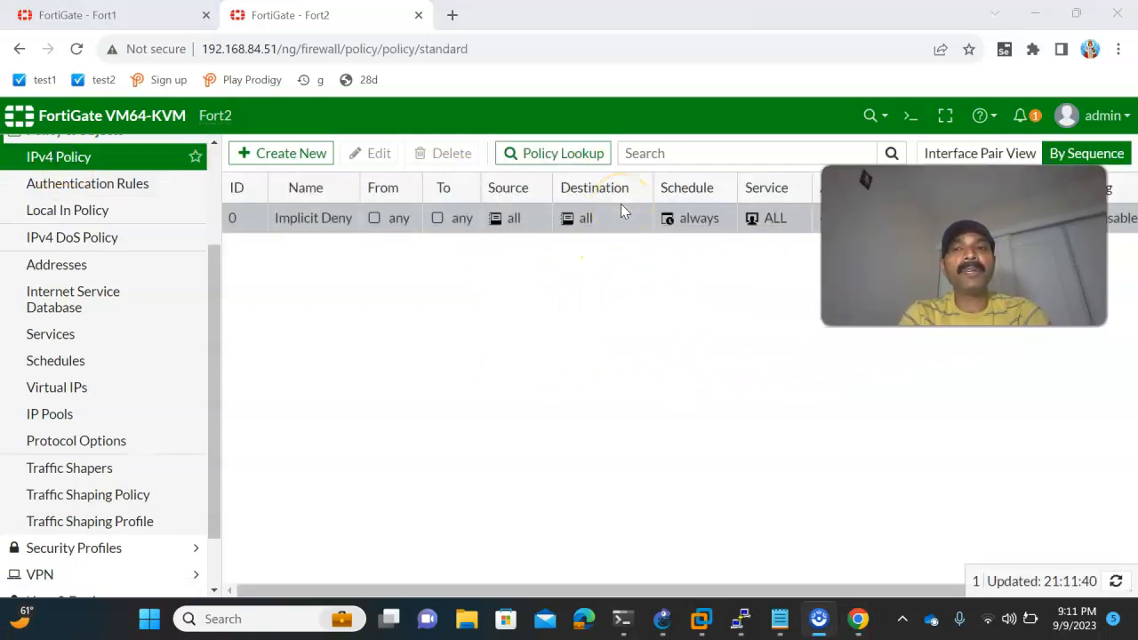
left_click(277, 153)
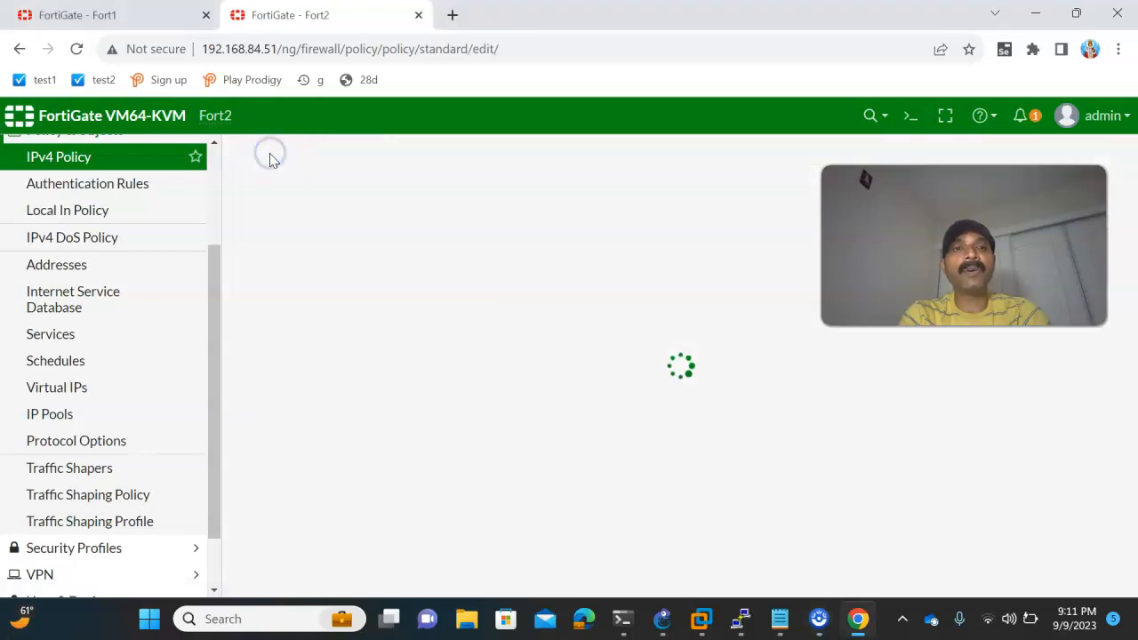
- Name Fort2's new policy rule1 with incoming interface Aggegate and outgoing interface port4, checking the ports in the GNS3 topology
left_click(391, 203)
type("rule1")
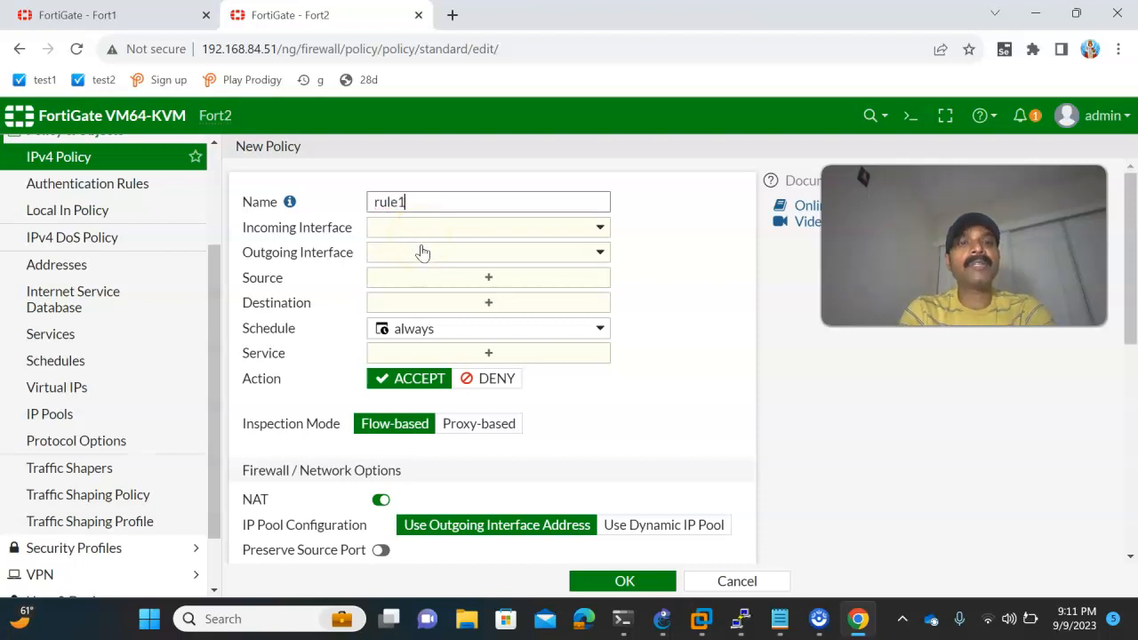
left_click(414, 229)
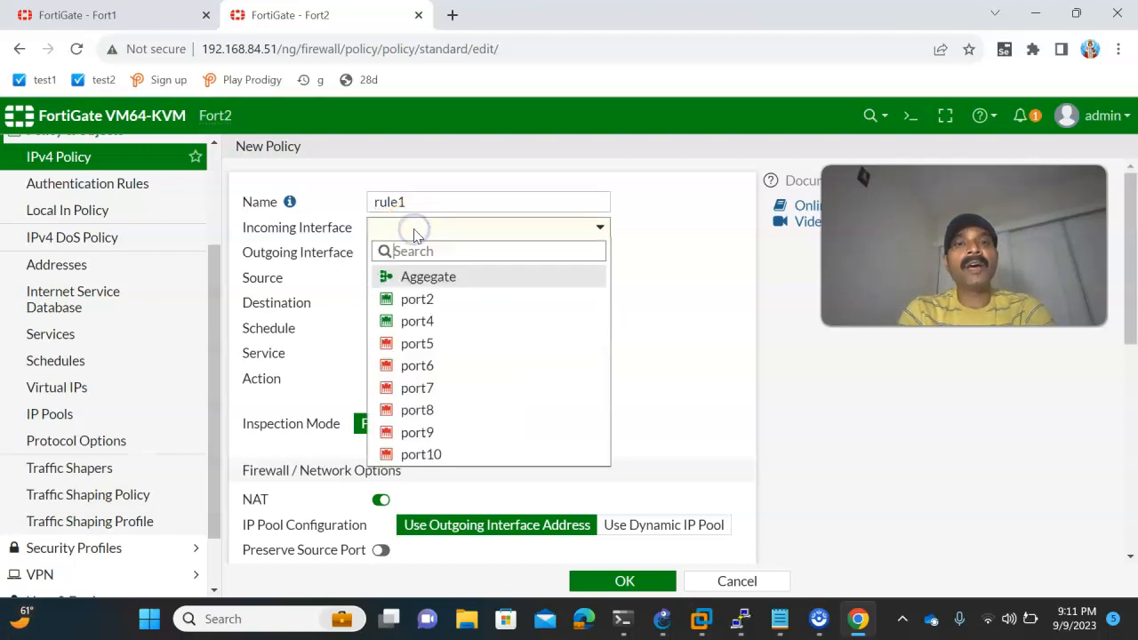
mouse_move(420, 282)
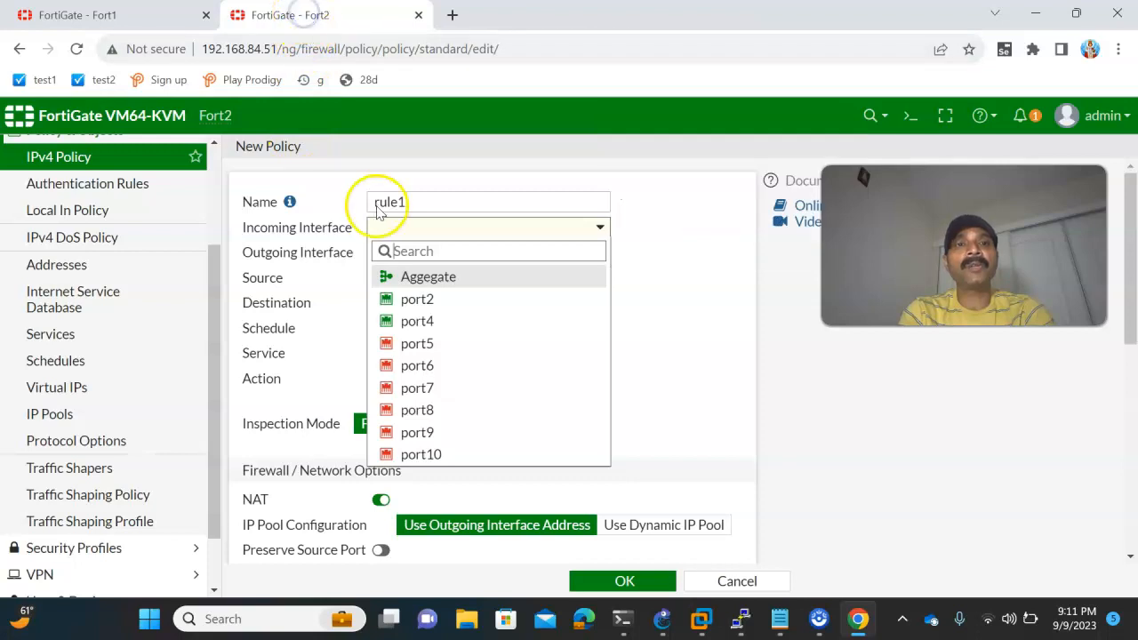
left_click(391, 276)
left_click(662, 619)
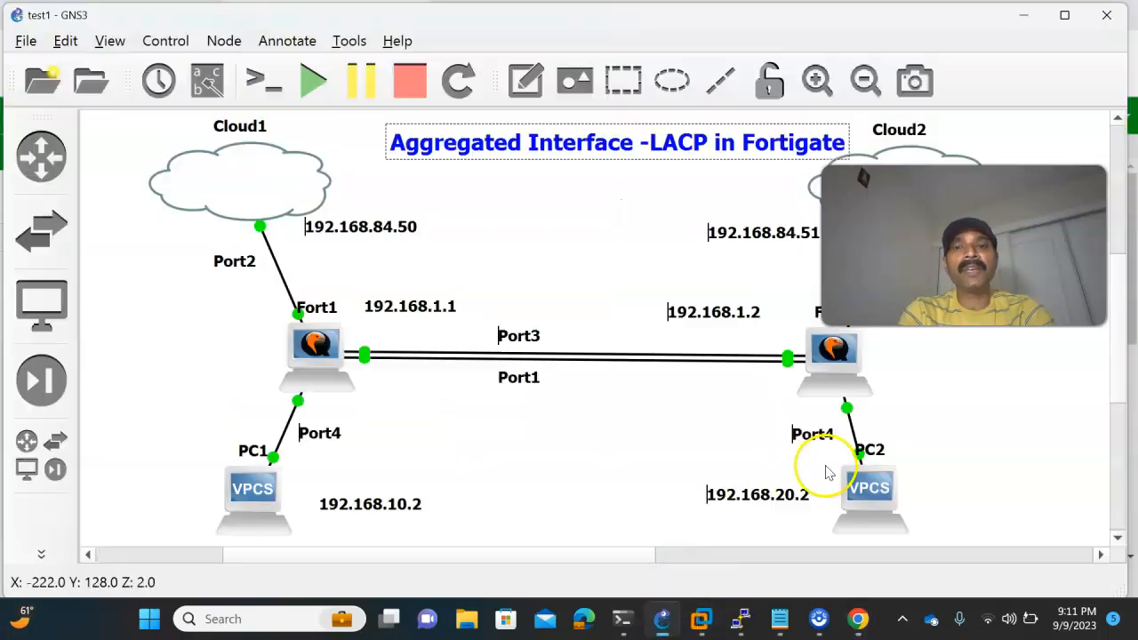
key("alt+Tab")
left_click(383, 258)
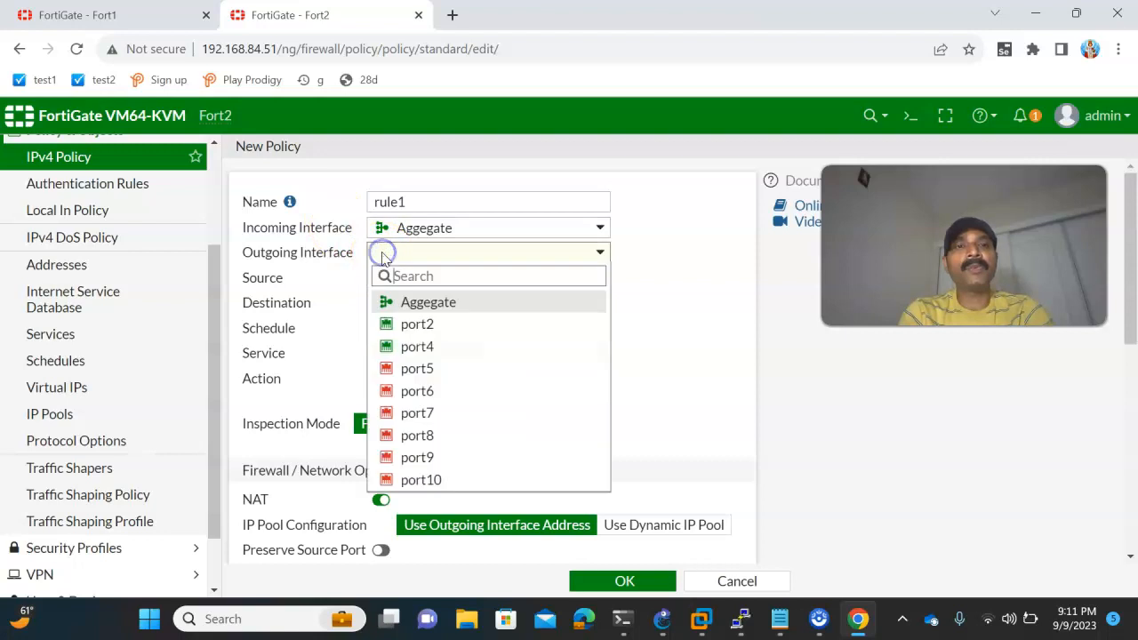
left_click(419, 346)
- Set rule1's source and destination to all and its service to ALL, and save the policy
left_click(402, 278)
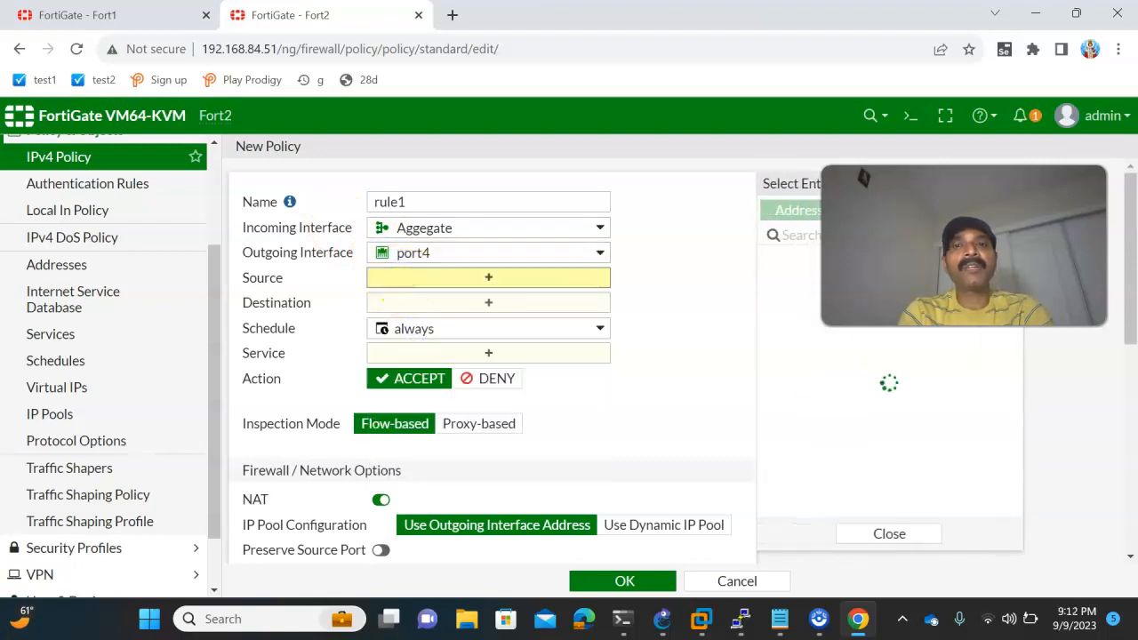
left_click(789, 307)
left_click(484, 326)
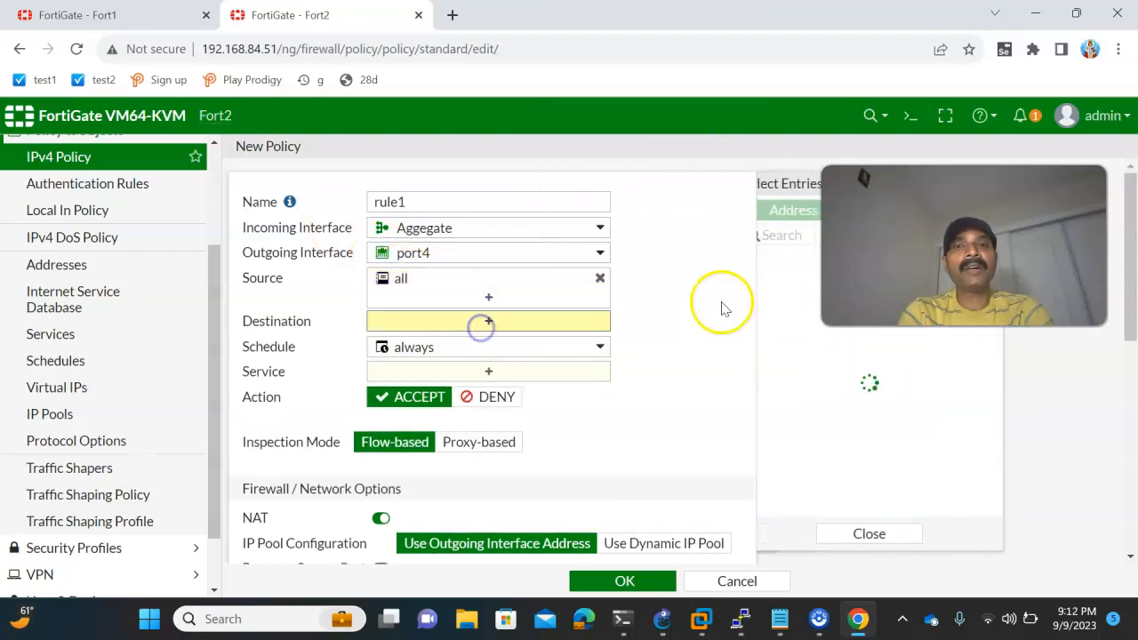
left_click(788, 306)
left_click(514, 389)
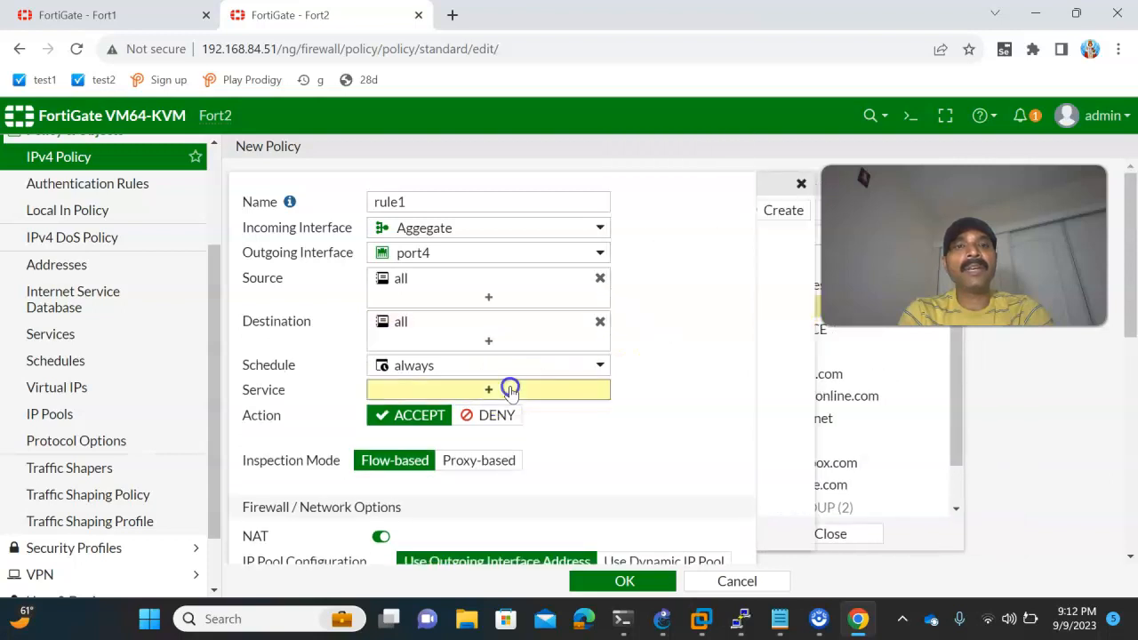
left_click(796, 281)
left_click(587, 581)
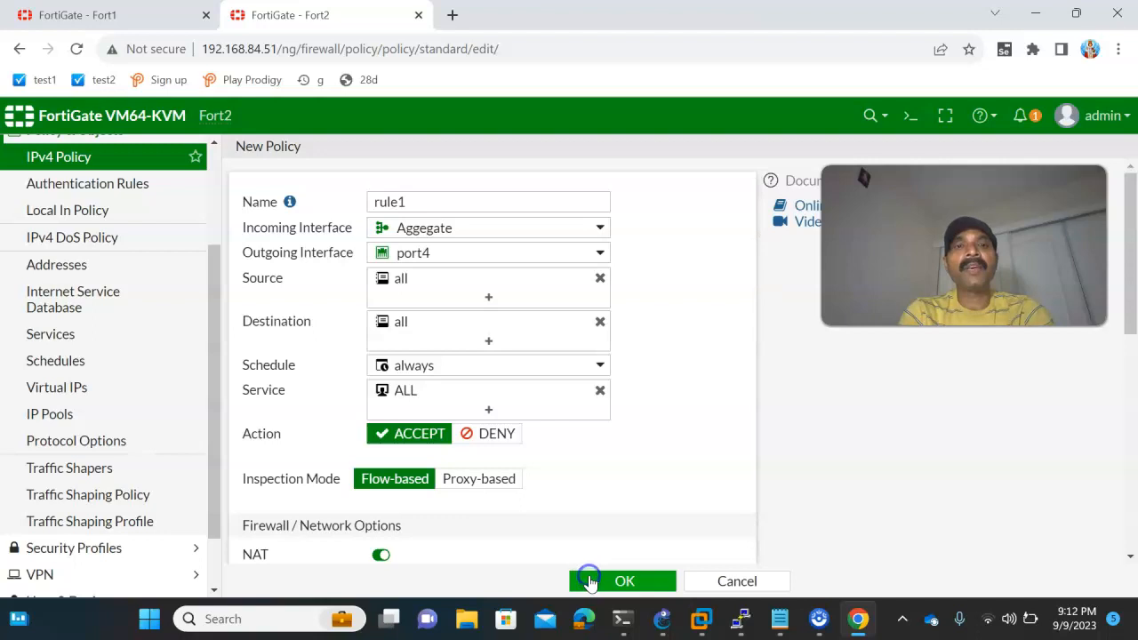
- Check Fort2's port4 link to PC2 in GNS3, and dismiss the error notifications on Fort2's policy page
left_click(662, 619)
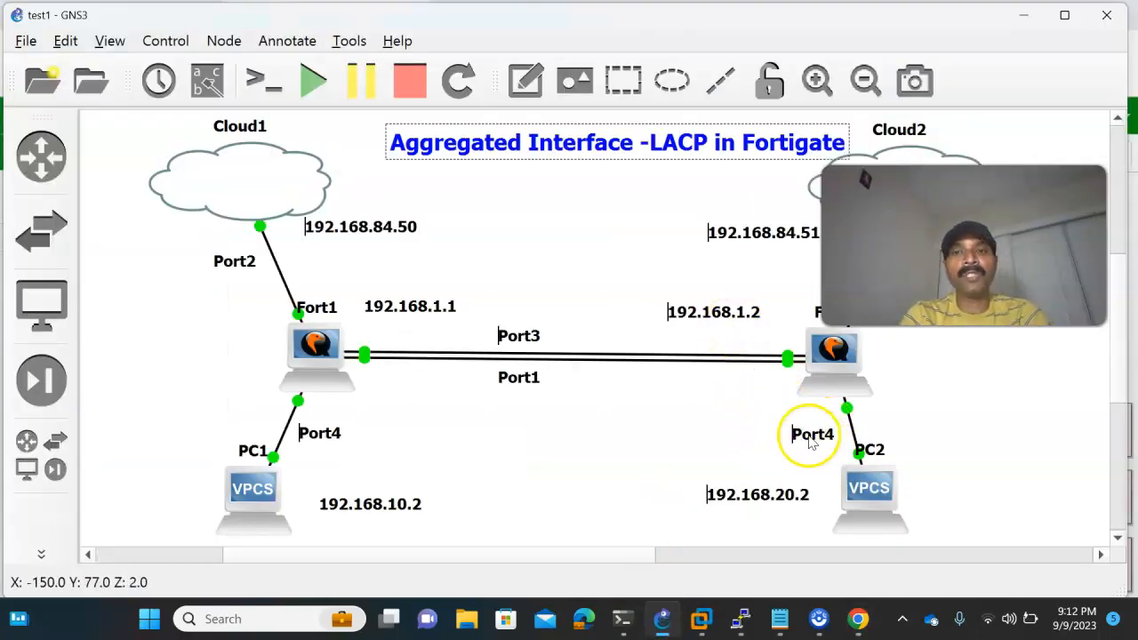
mouse_move(858, 615)
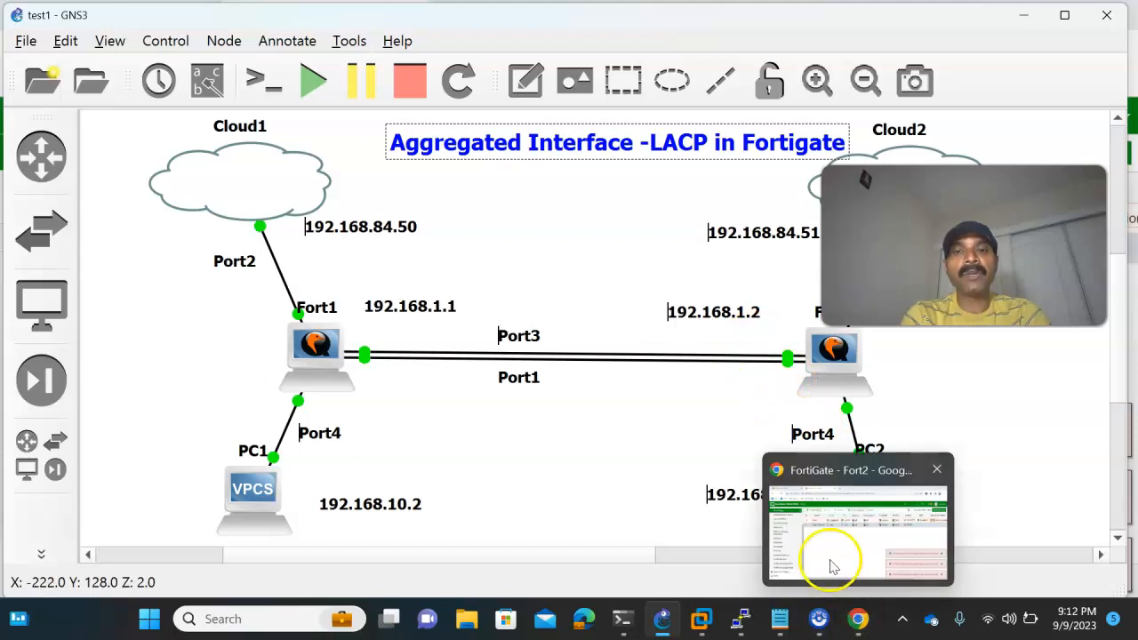
left_click(800, 551)
left_click(1103, 432)
left_click(1101, 494)
left_click(1105, 561)
left_click(272, 153)
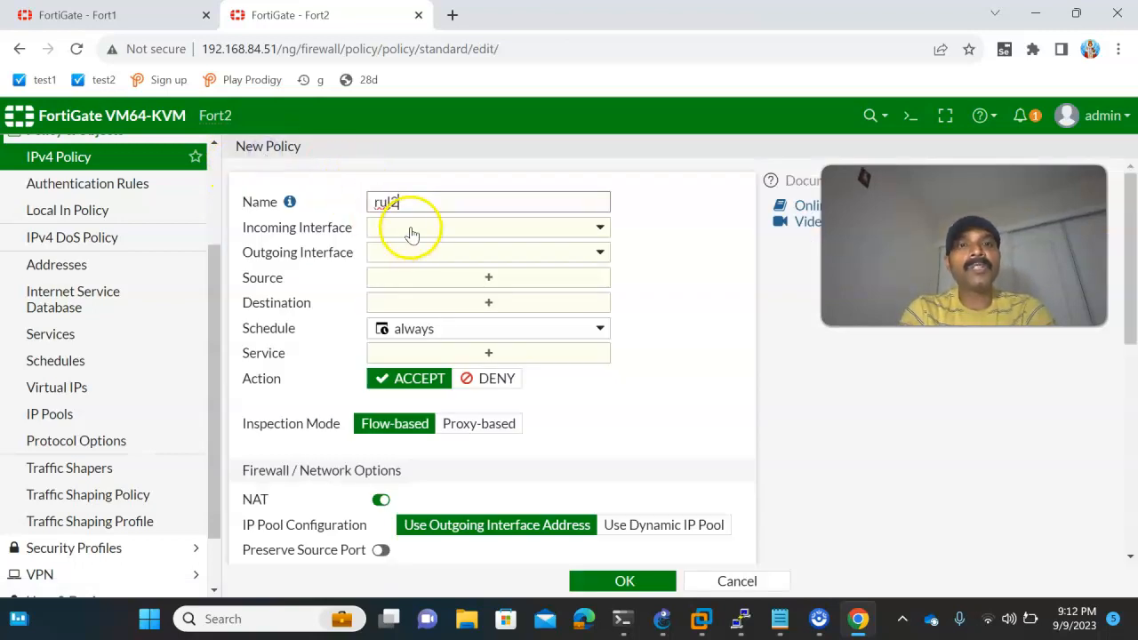
left_click(411, 231)
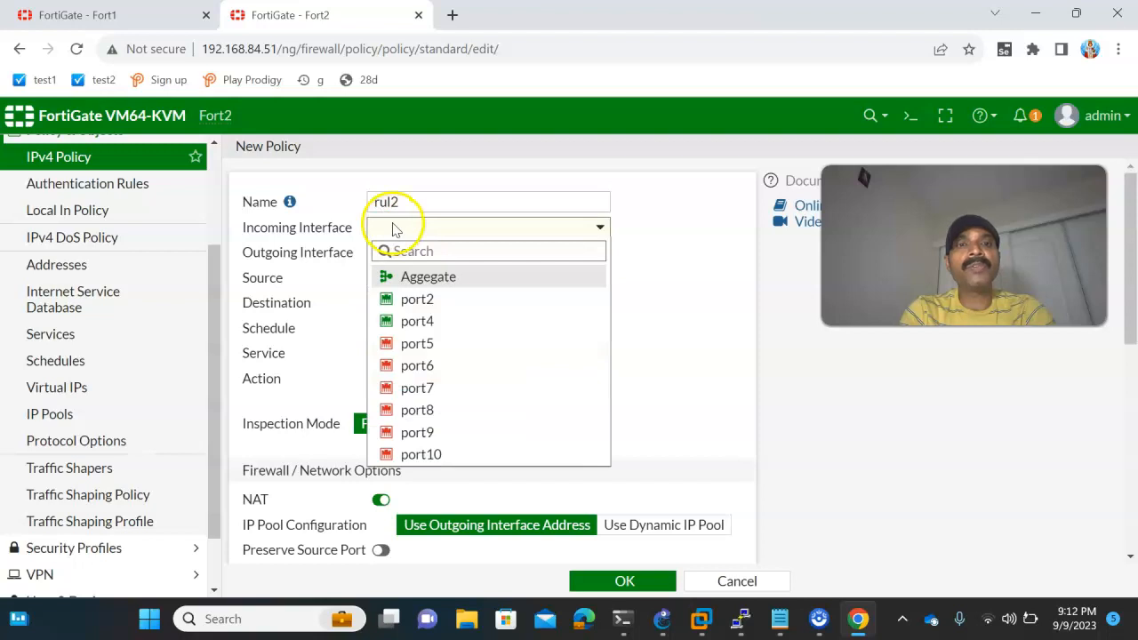
left_click(86, 222)
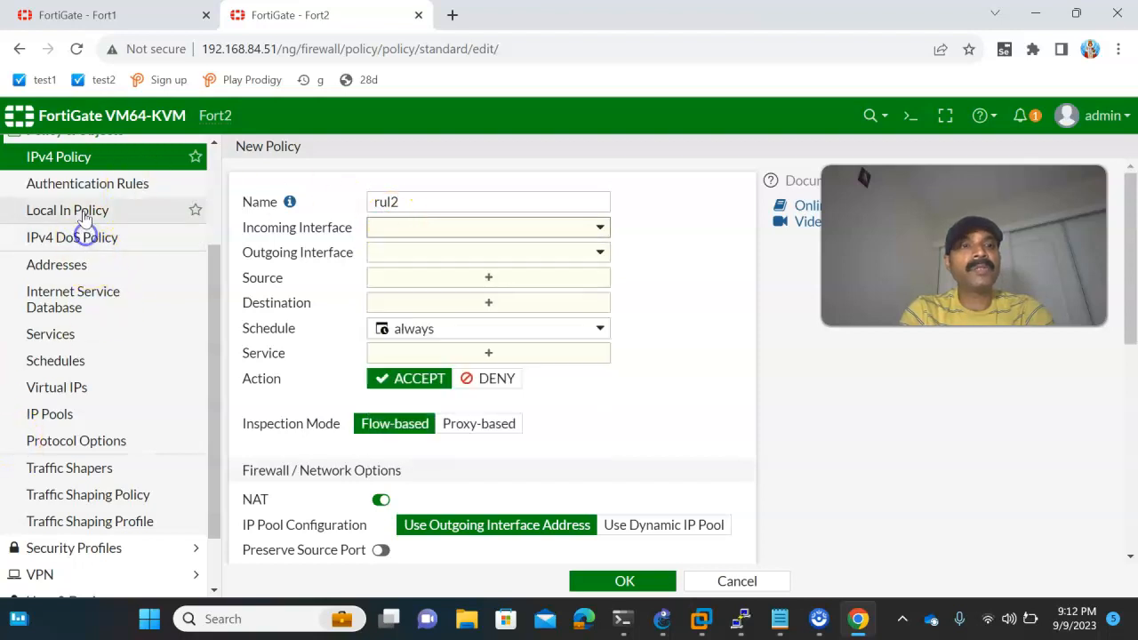
scroll(86, 213, "up", 4)
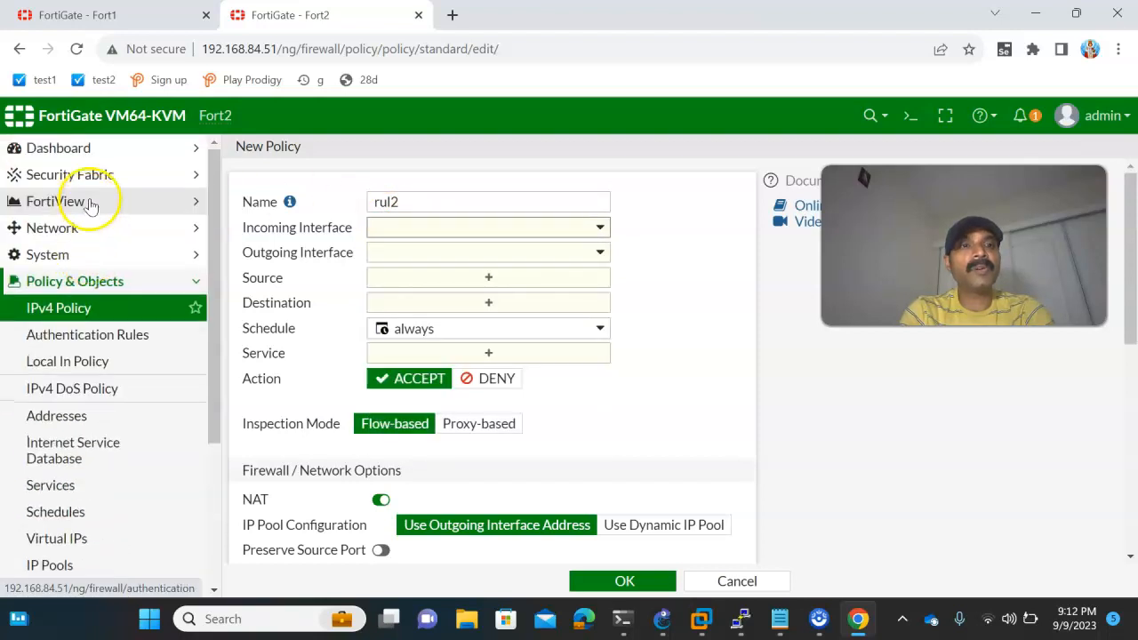
left_click(66, 310)
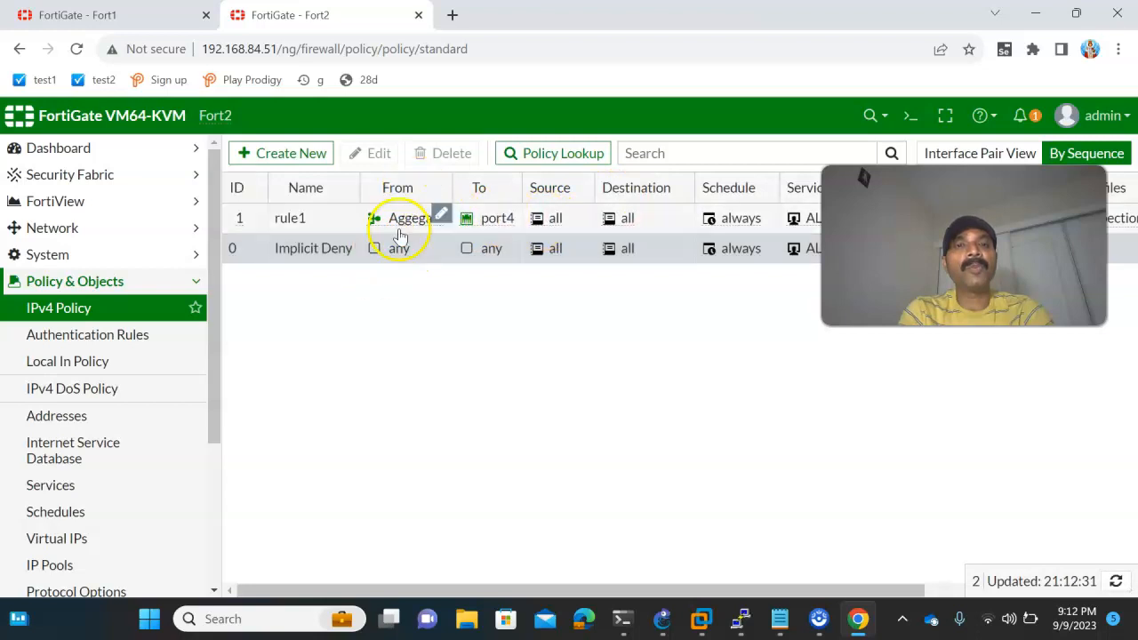
- Start a second IPv4 policy on Fort2 named rul2 with incoming interface port4 and outgoing interface Aggegate
left_click(286, 155)
left_click(413, 204)
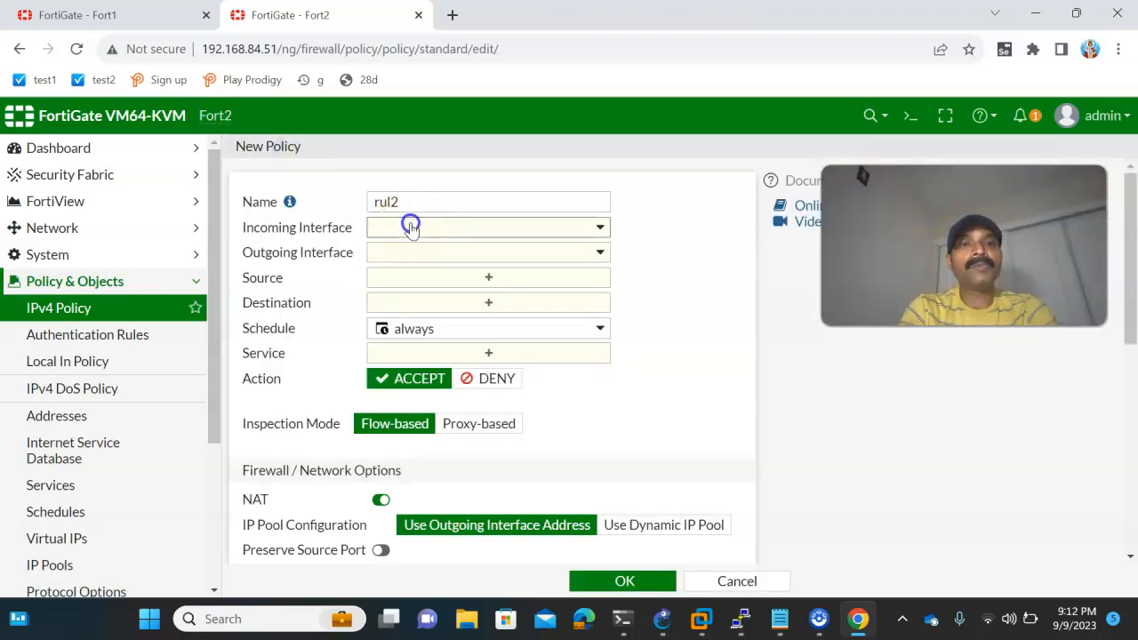
left_click(409, 226)
left_click(414, 314)
left_click(407, 256)
left_click(414, 299)
- Set rul2's source and destination to all and its service to ALL, and save the policy
left_click(406, 276)
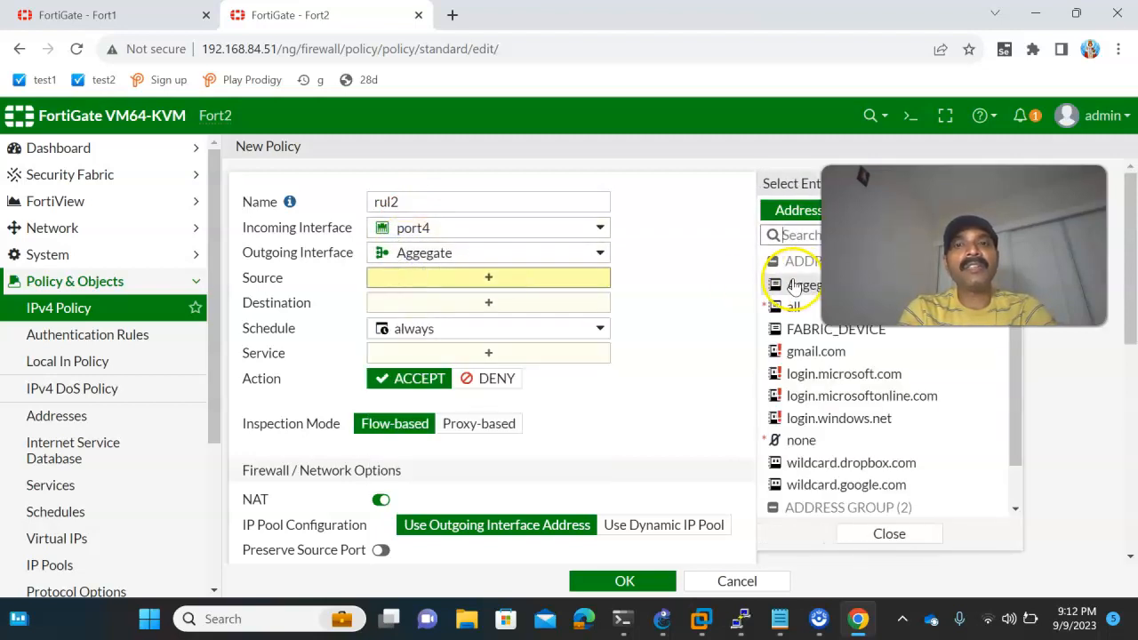
left_click(792, 307)
left_click(430, 320)
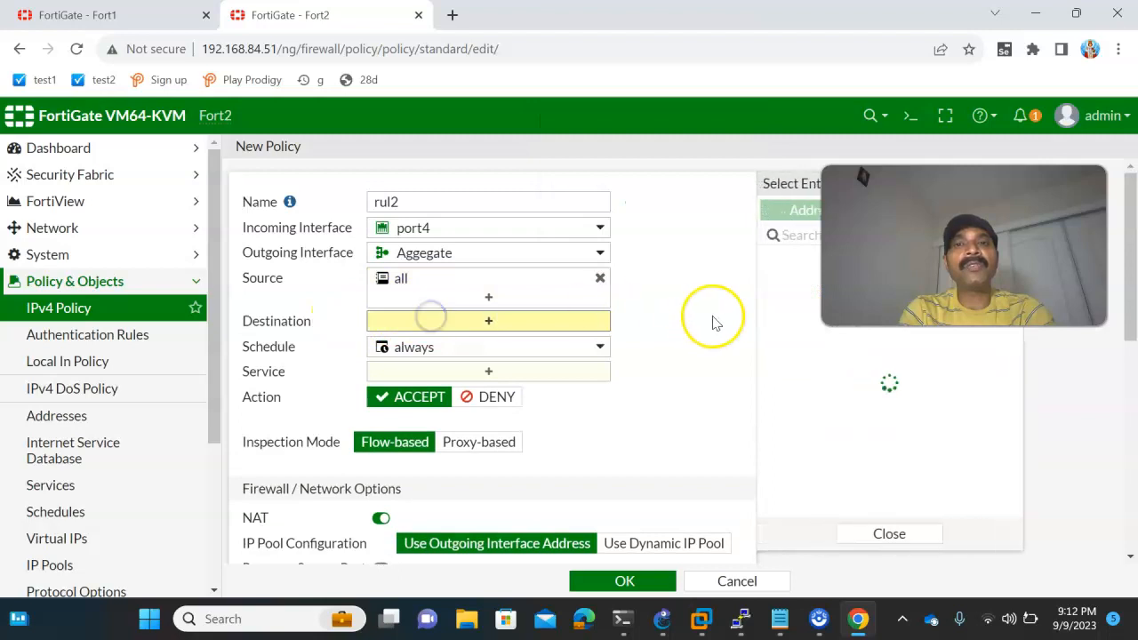
left_click(790, 307)
left_click(403, 390)
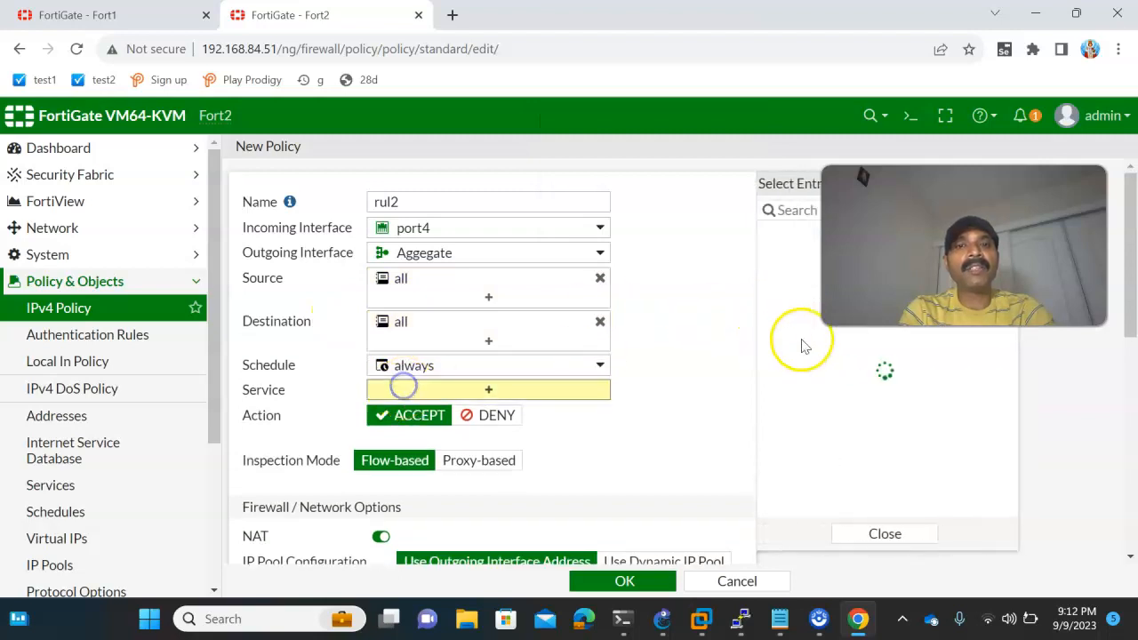
left_click(795, 279)
left_click(580, 577)
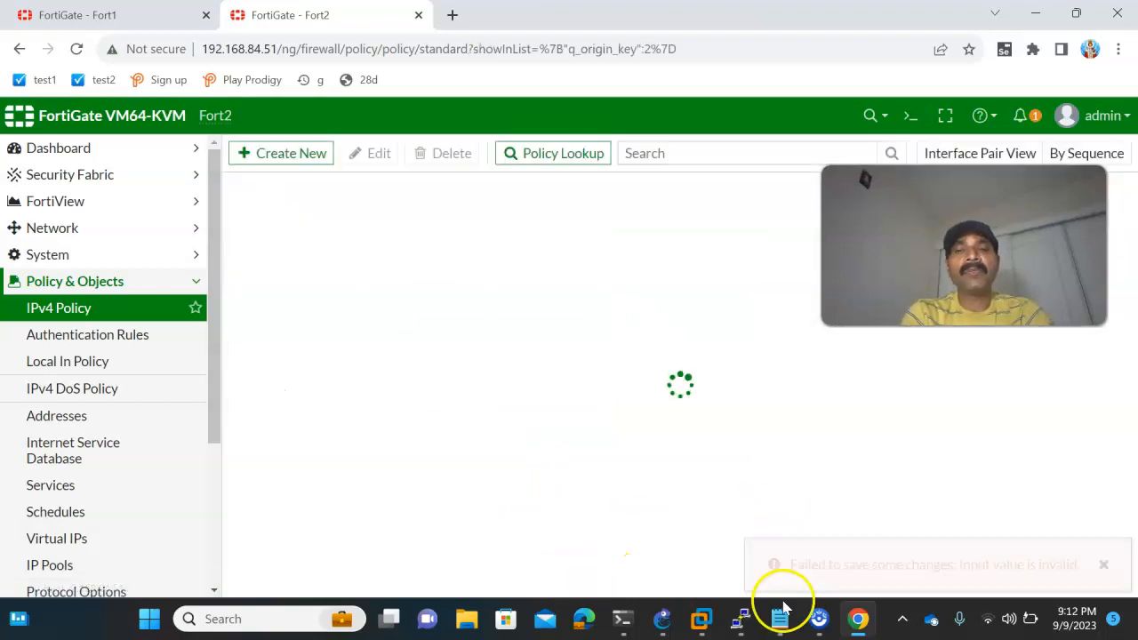
- Review the topology in GNS3, then dismiss the error notifications and refresh Fort2's IPv4 policy list
left_click(663, 618)
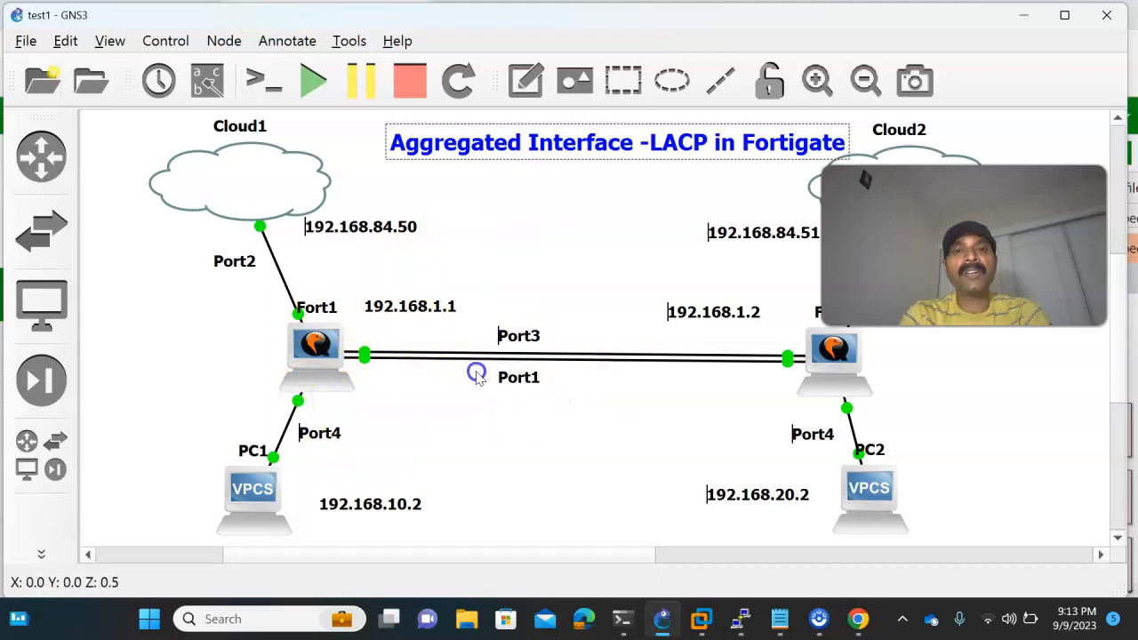
mouse_move(878, 620)
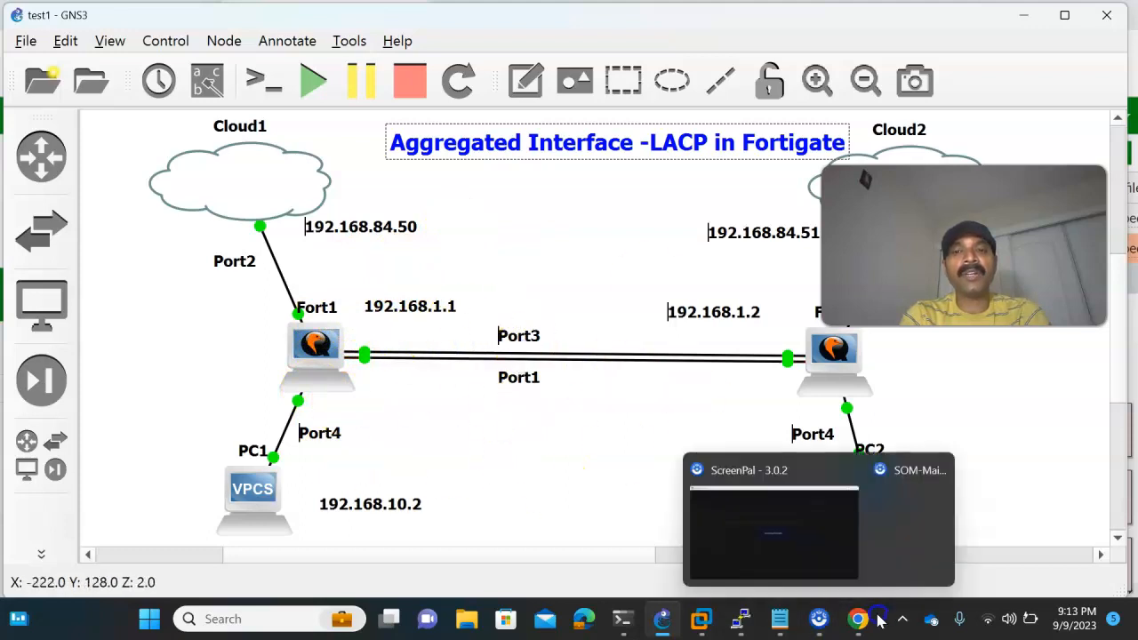
left_click(808, 545)
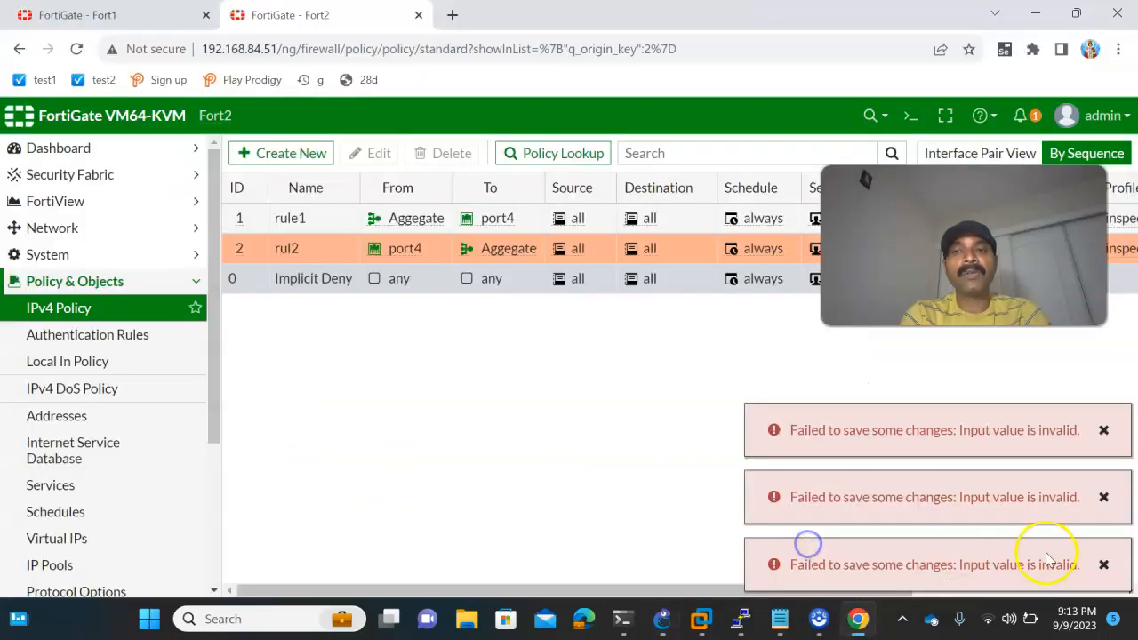
left_click(1104, 430)
left_click(1103, 496)
left_click(1103, 565)
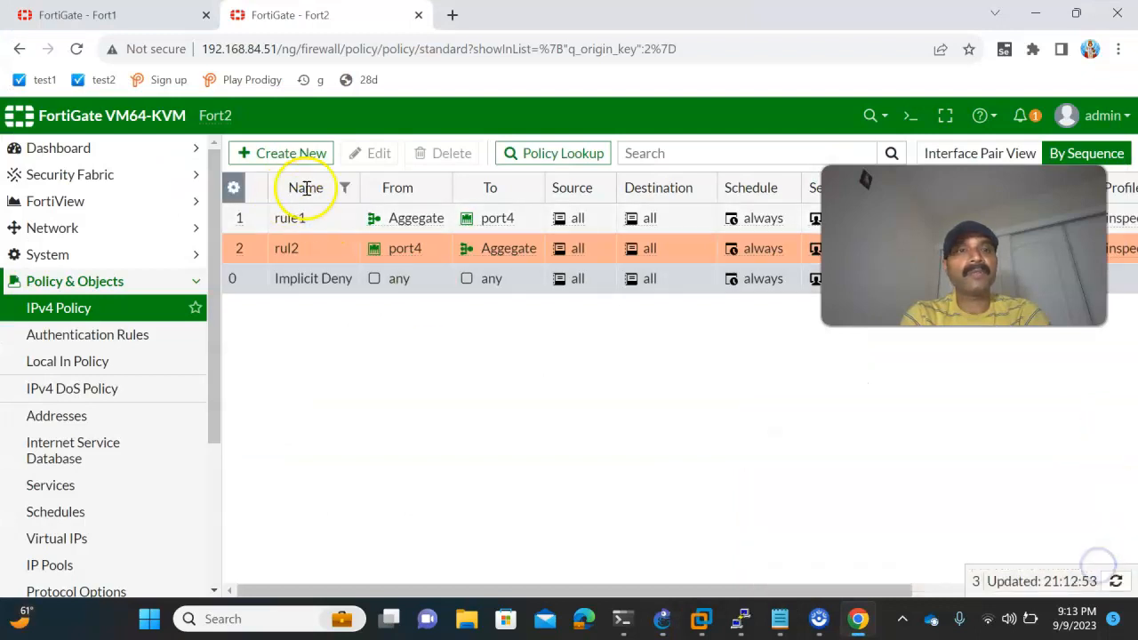
left_click(1116, 581)
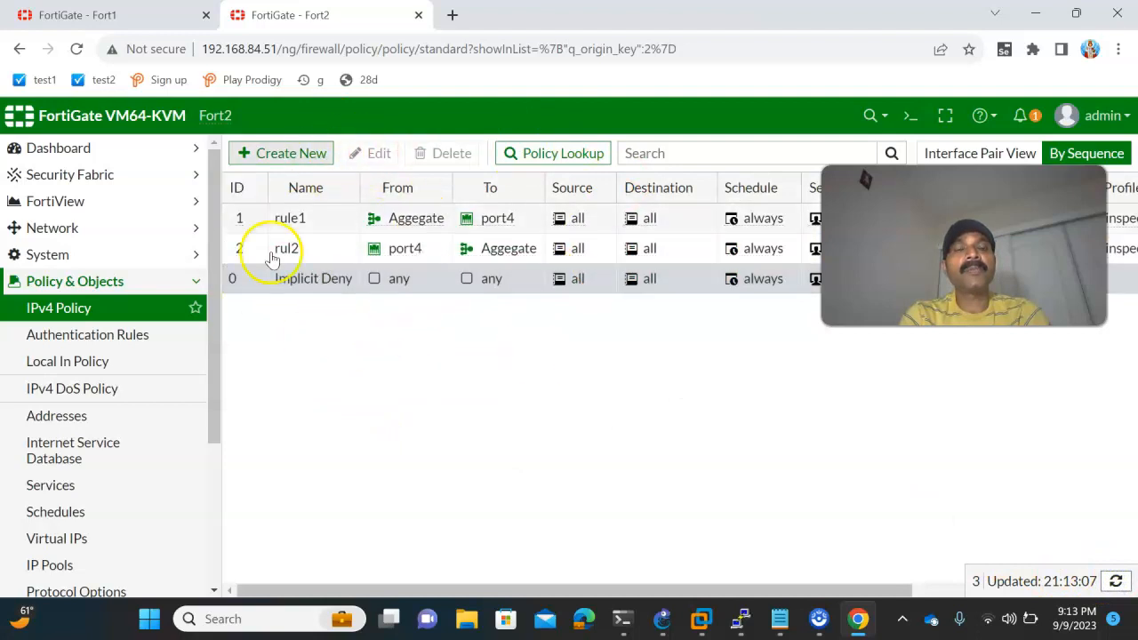
- Switch to Fort1's web GUI and start a new IPv4 policy
left_click(89, 16)
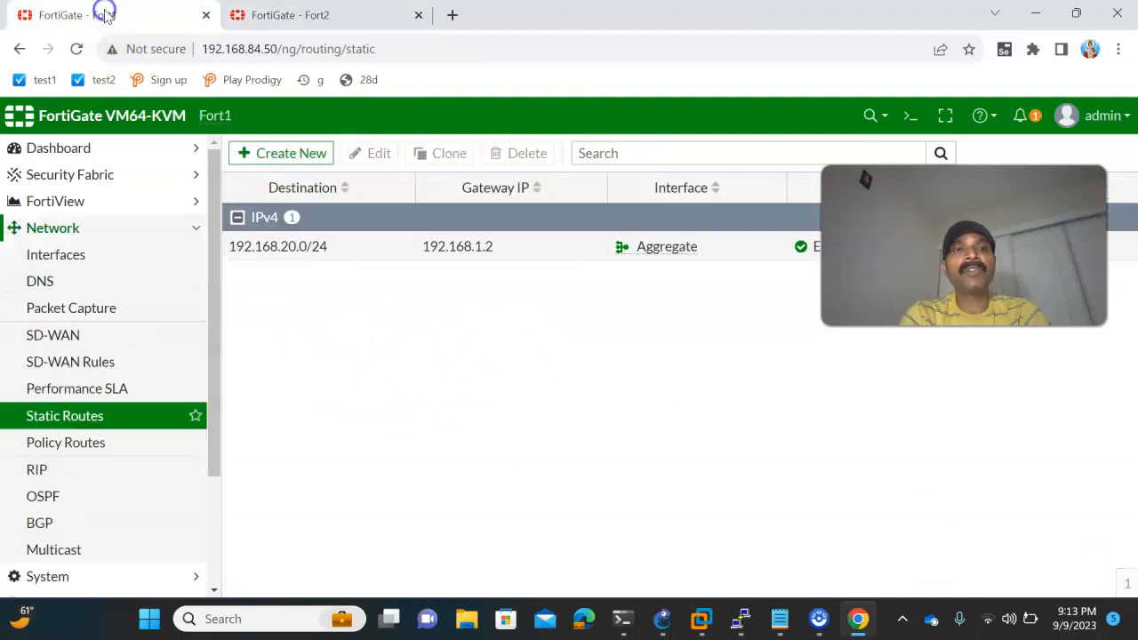
scroll(112, 229, "down", 3)
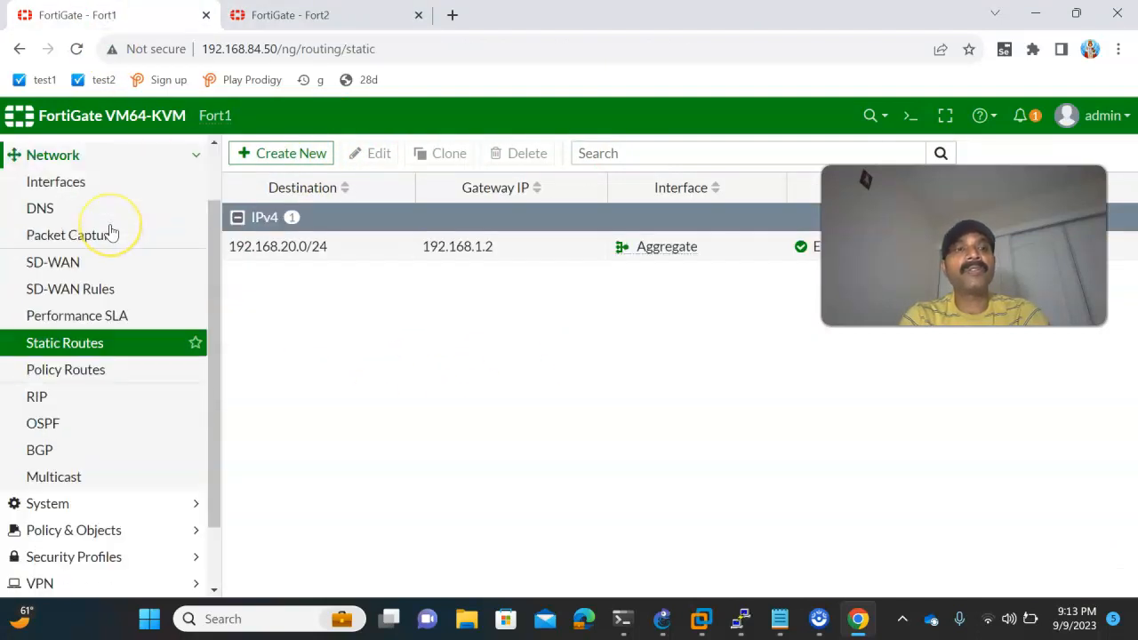
left_click(70, 453)
scroll(57, 356, "down", 4)
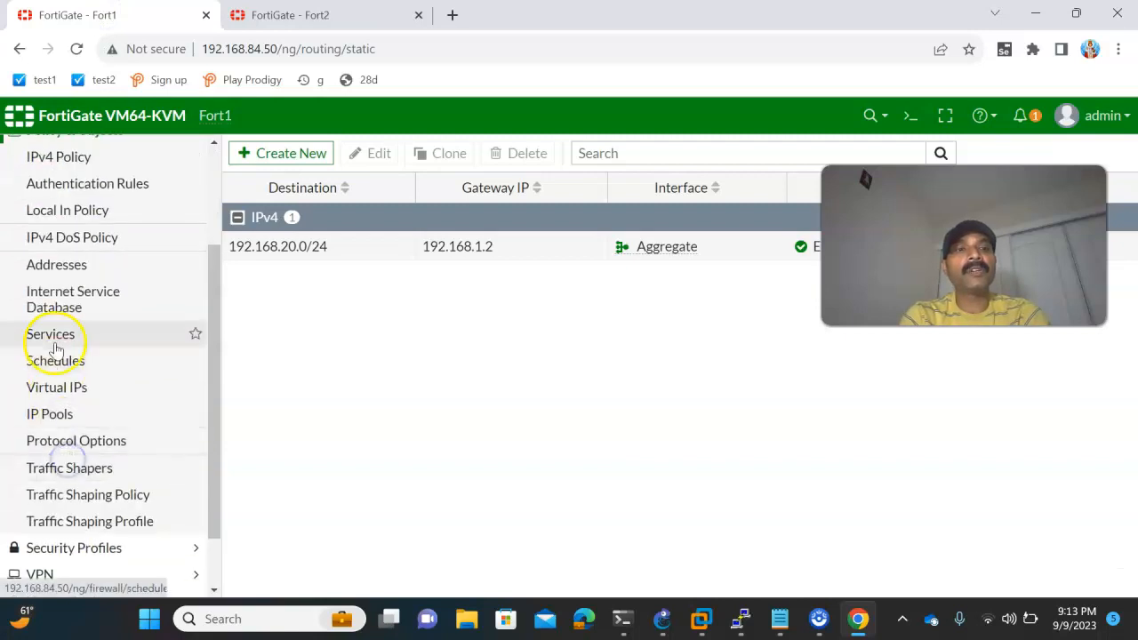
left_click(76, 158)
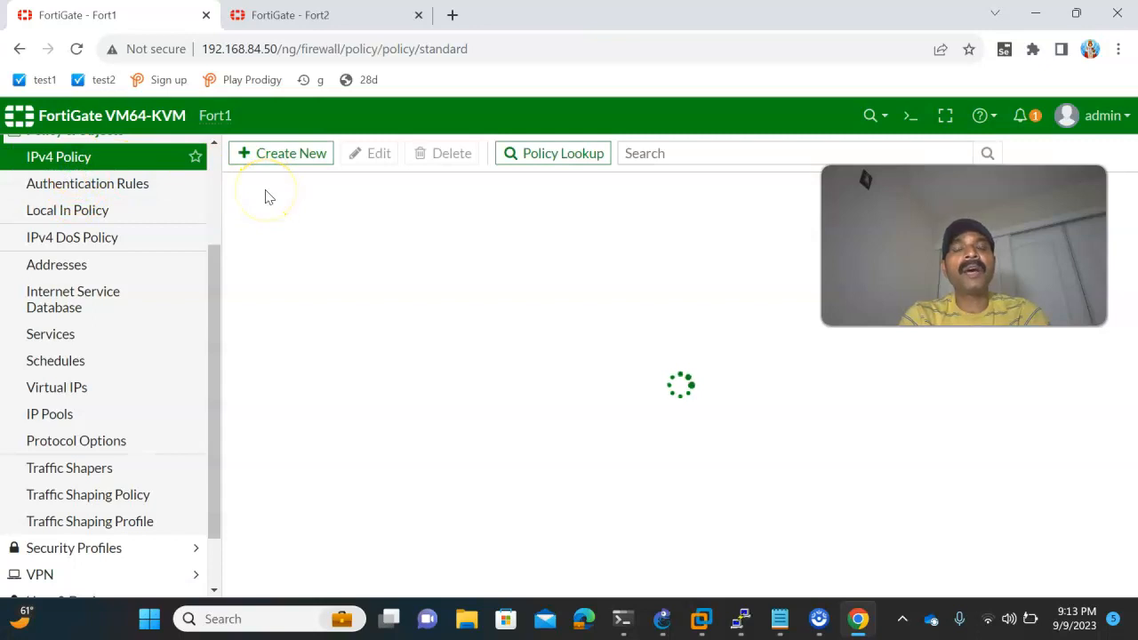
left_click(267, 157)
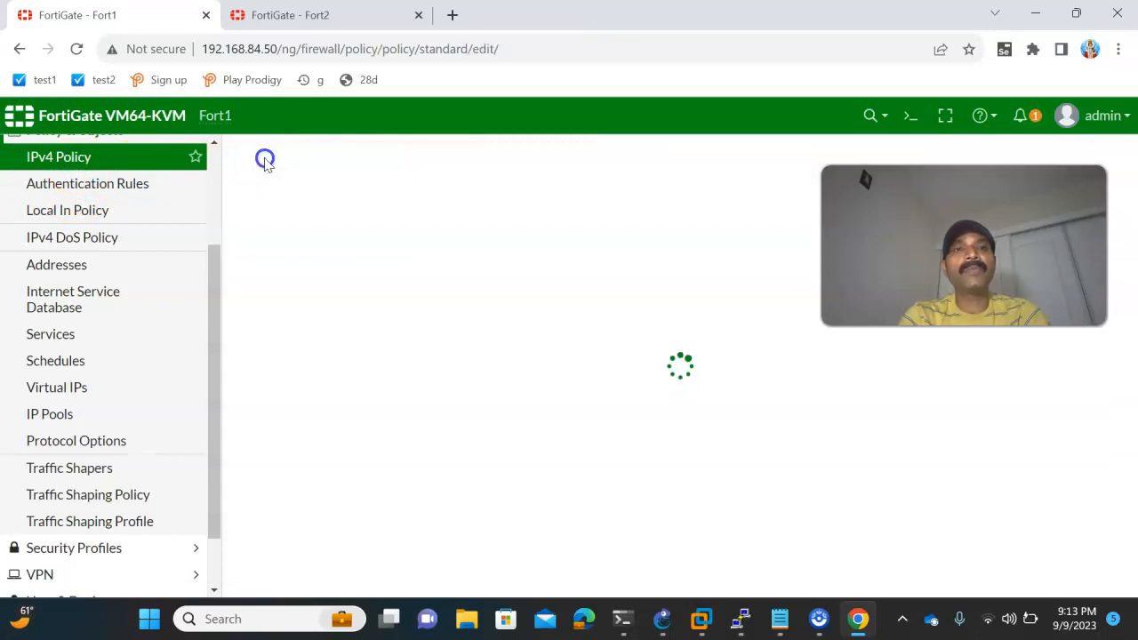
- Name Fort1's policy rule1 with incoming interface Aggregate and outgoing interface port4, checking the port in the GNS3 topology
left_click(427, 197)
type("rule1")
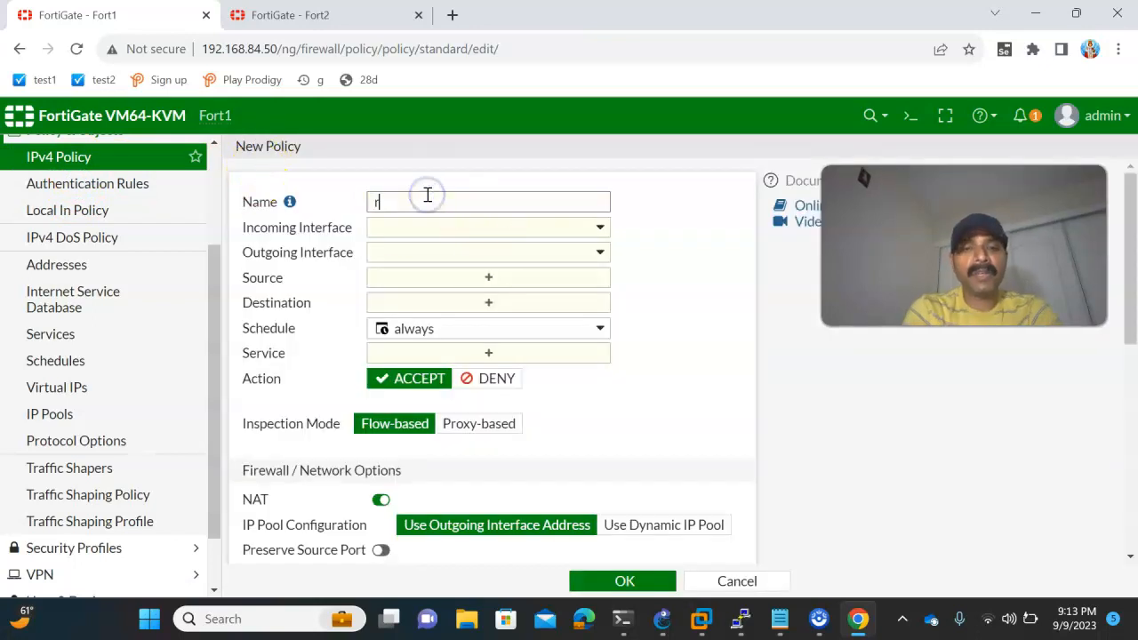
left_click(418, 227)
left_click(418, 275)
left_click(413, 253)
left_click(417, 346)
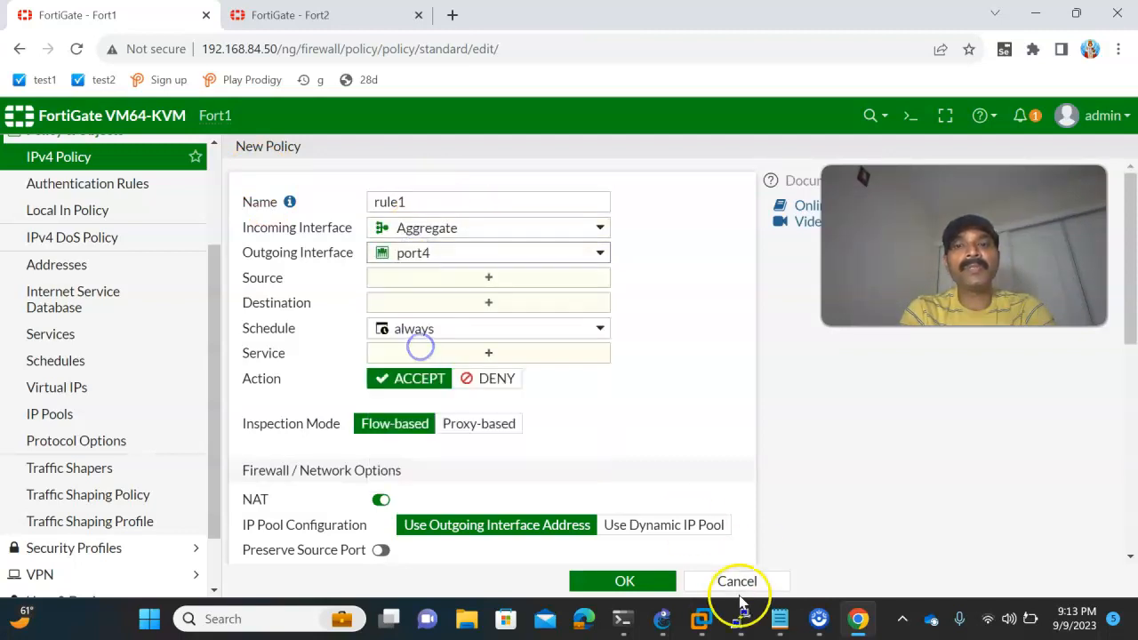
left_click(662, 619)
left_click(300, 392)
key("alt+Tab")
- Set the source and destination of Fort1's rule1 policy to all
left_click(423, 284)
left_click(791, 302)
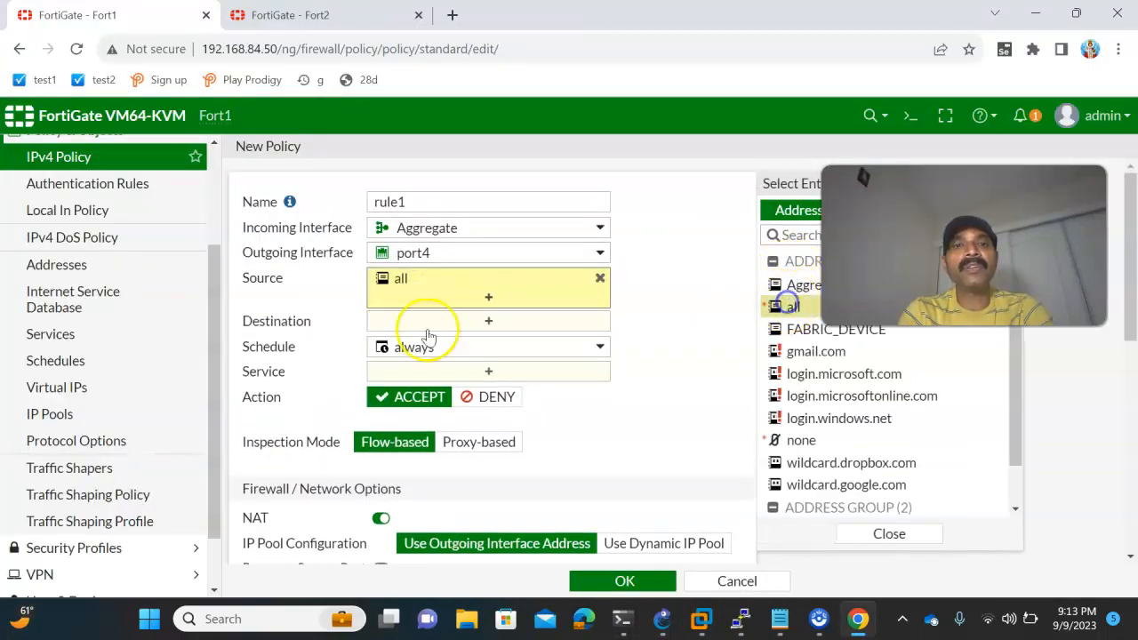
left_click(411, 320)
left_click(782, 304)
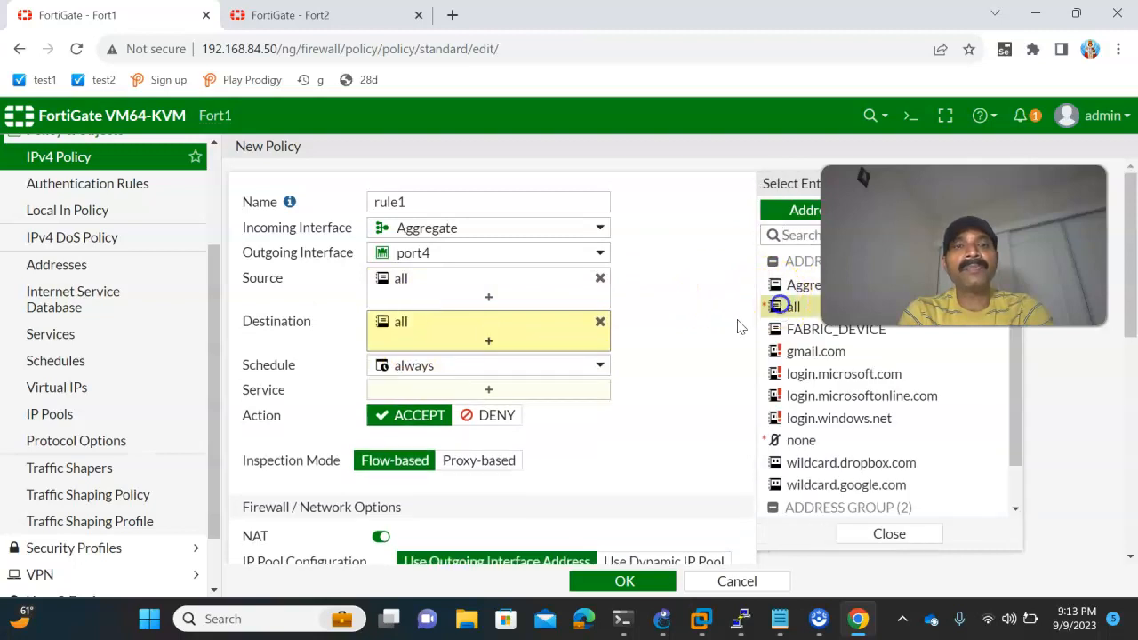
- Set the service of Fort1's rule1 policy to ALL, save the policy, and dismiss the error notifications
left_click(459, 389)
left_click(786, 283)
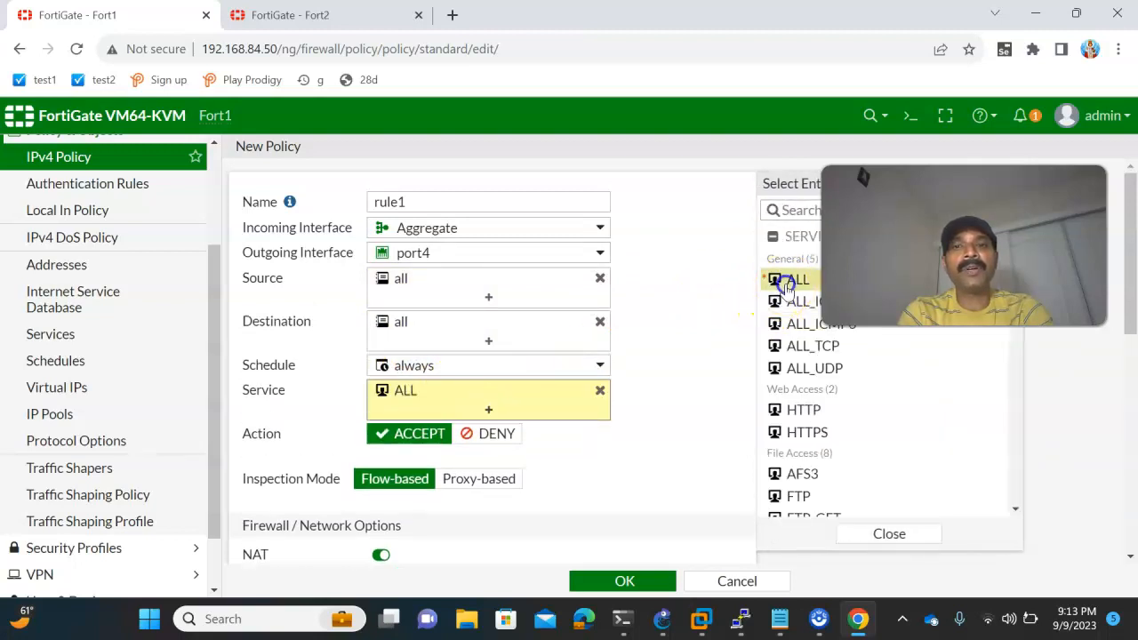
left_click(598, 578)
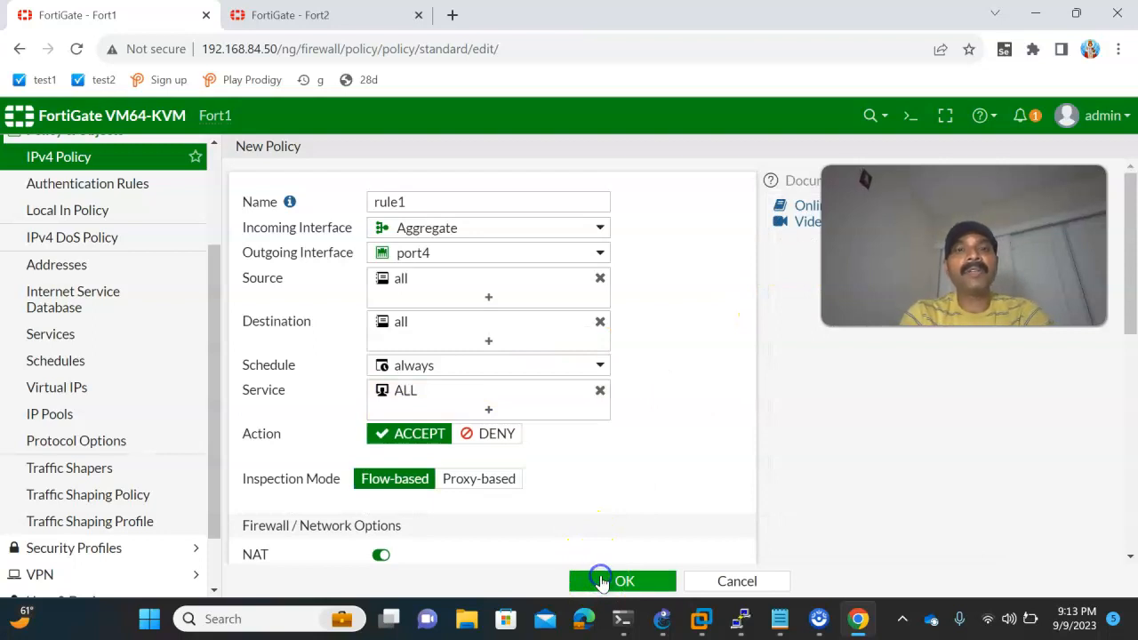
left_click(602, 582)
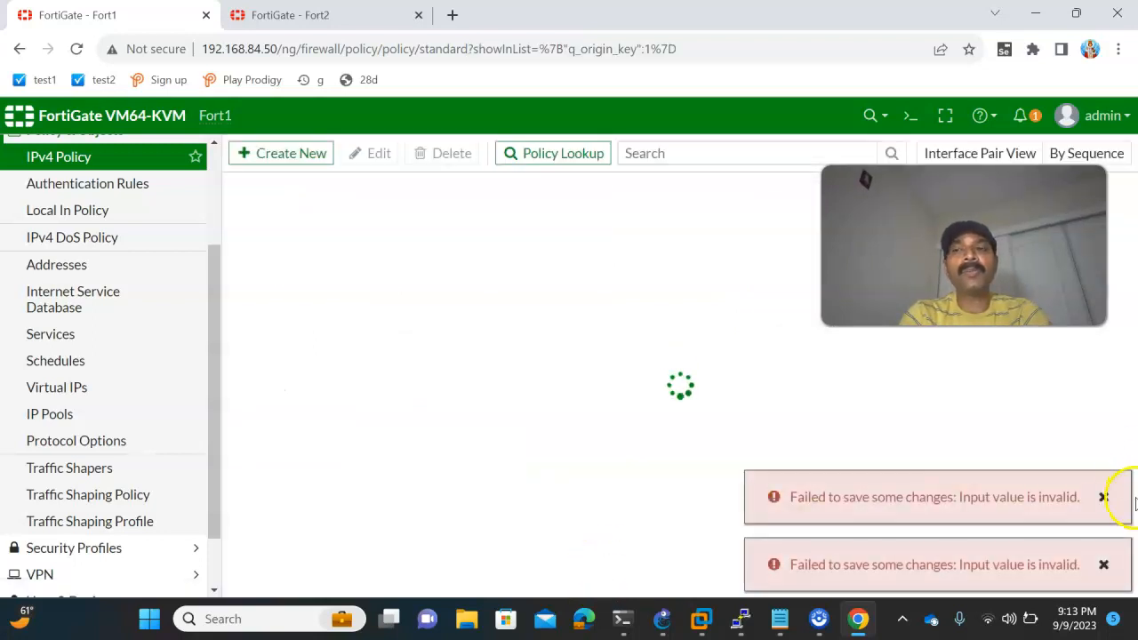
left_click(1107, 500)
left_click(1103, 566)
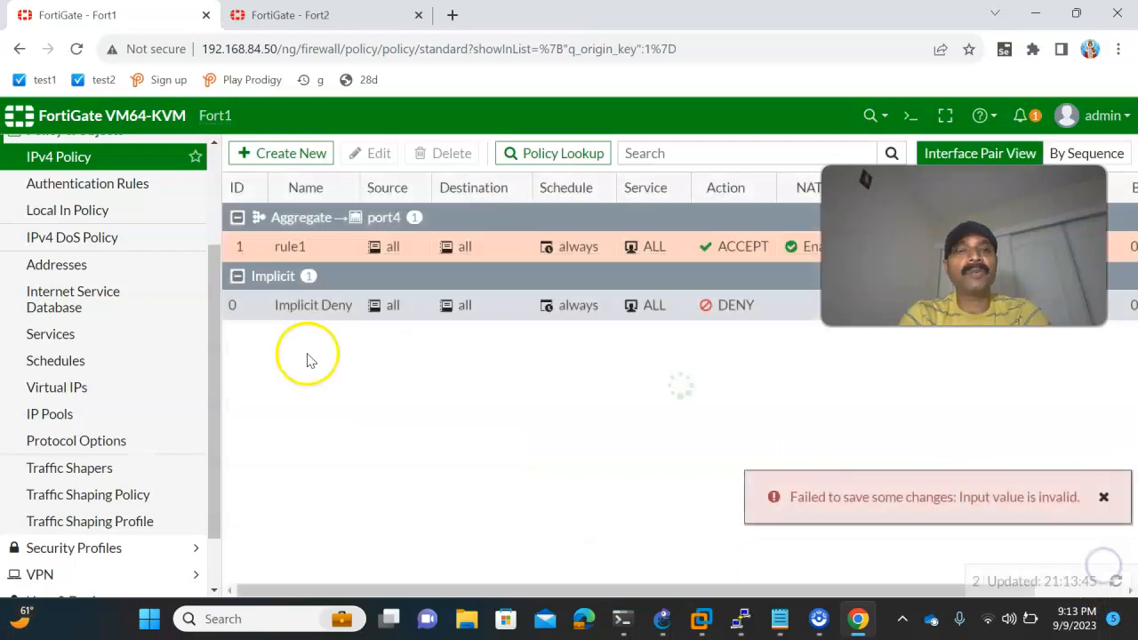
- Create a second IPv4 policy on Fort1 named rul2 with incoming interface port4 and outgoing interface Aggregate
left_click(272, 154)
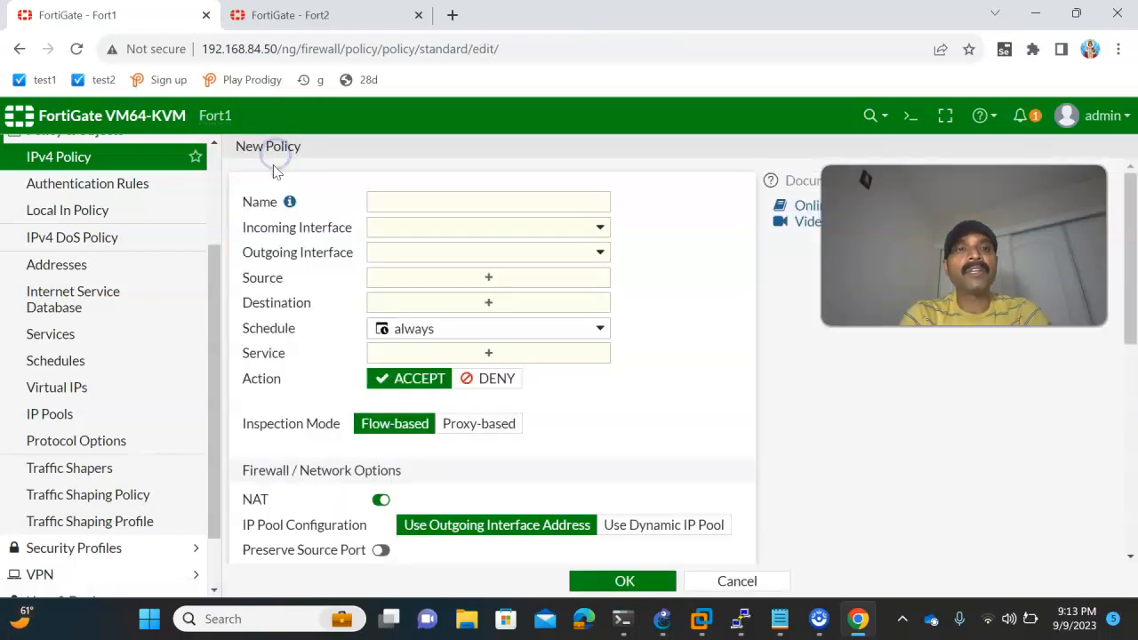
left_click(413, 201)
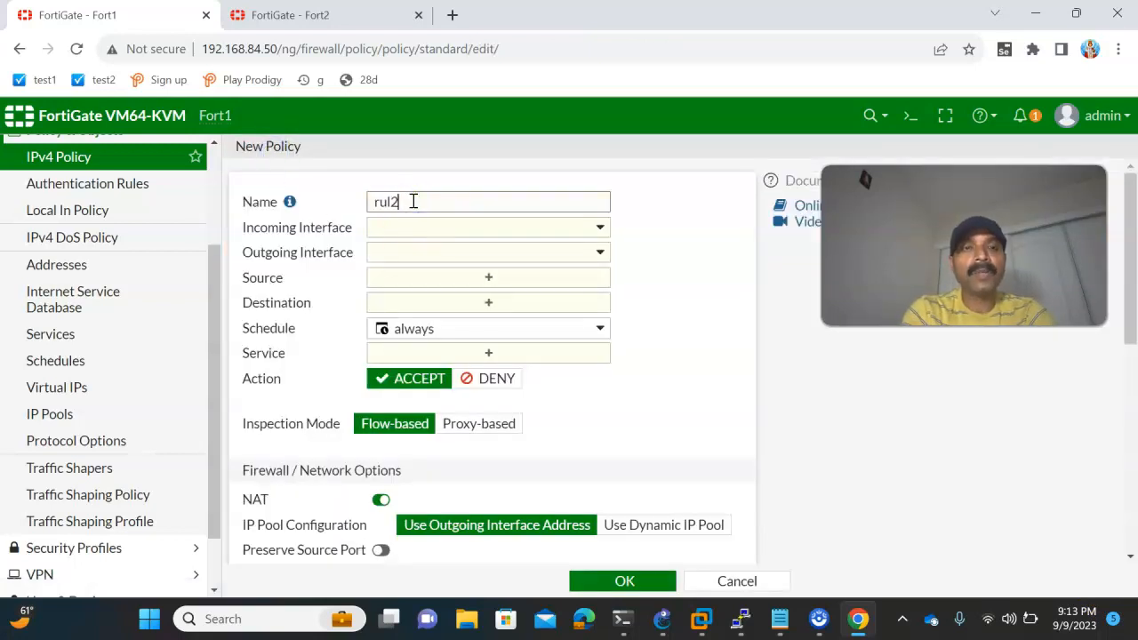
left_click(408, 226)
left_click(411, 319)
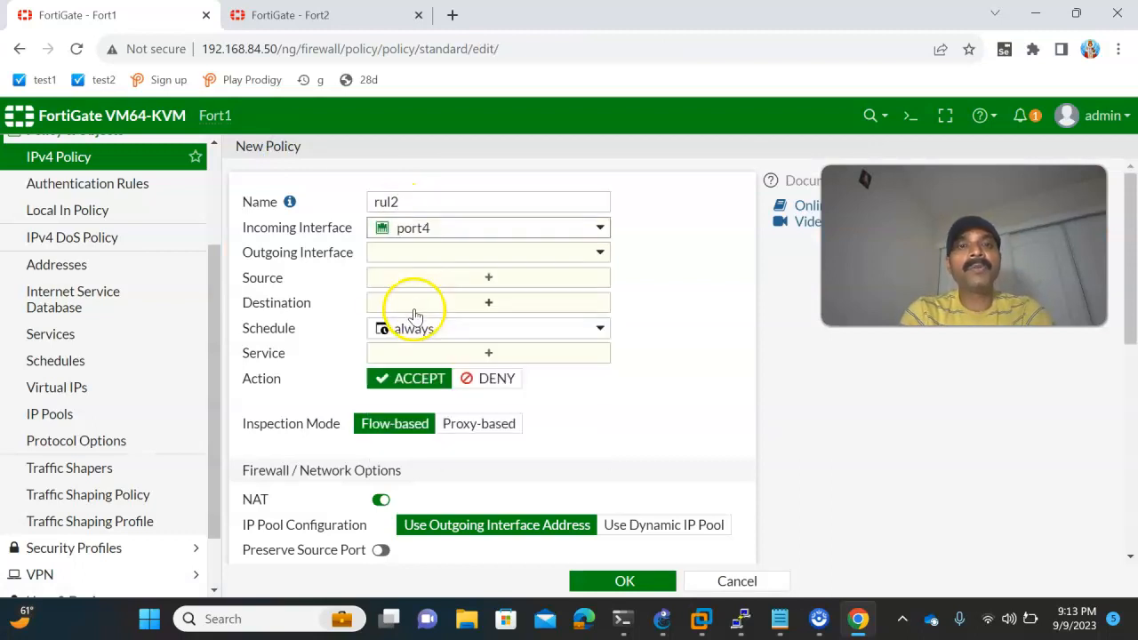
left_click(402, 253)
left_click(409, 299)
- Set the rul2 policy's source and destination to all and its service to ALL
left_click(401, 278)
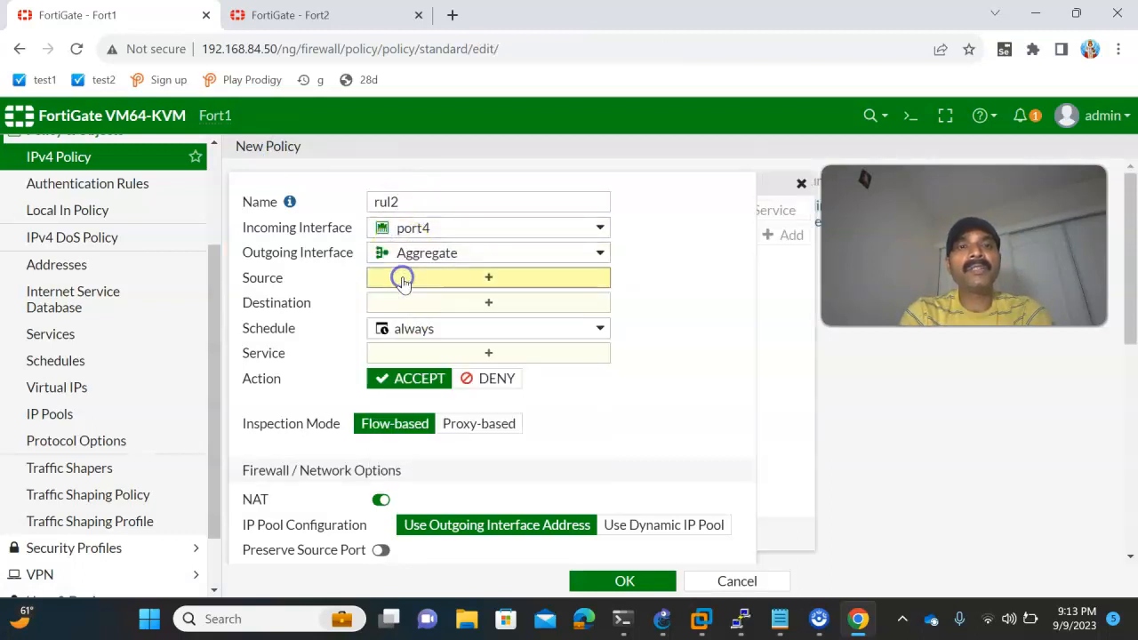
left_click(779, 301)
left_click(445, 321)
left_click(775, 303)
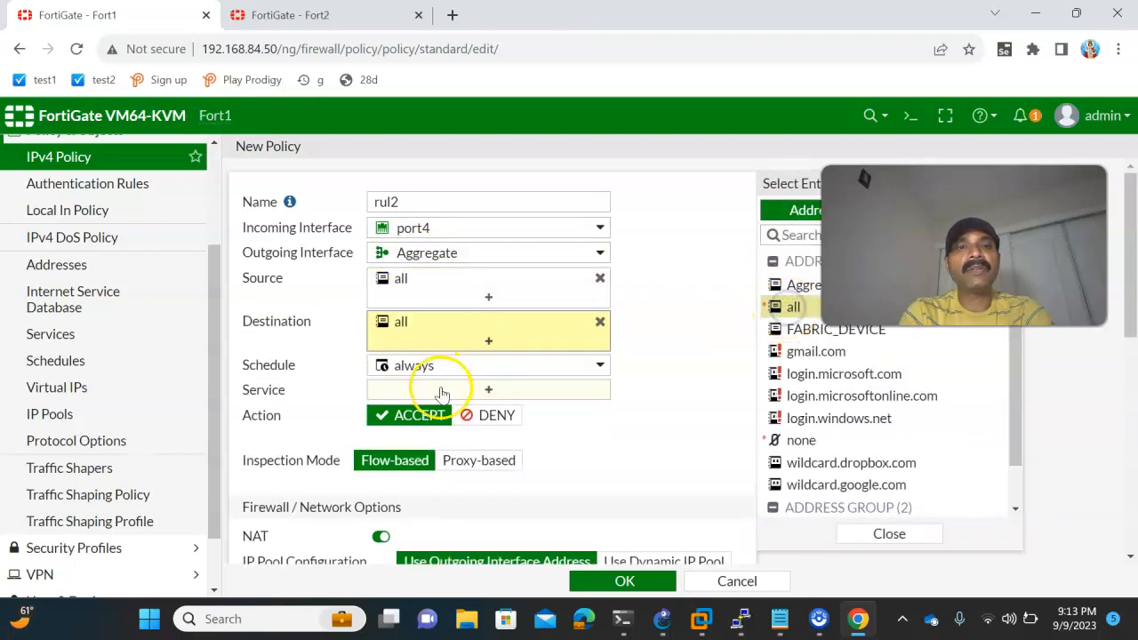
left_click(445, 390)
left_click(783, 279)
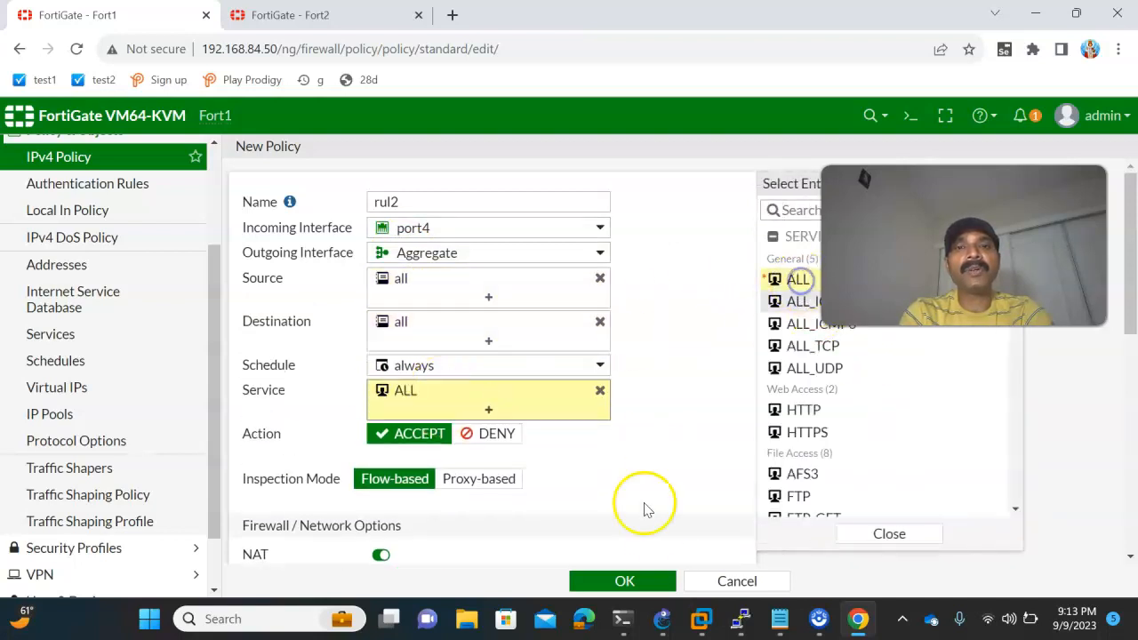
- Save the rul2 policy and dismiss the error notifications
left_click(623, 585)
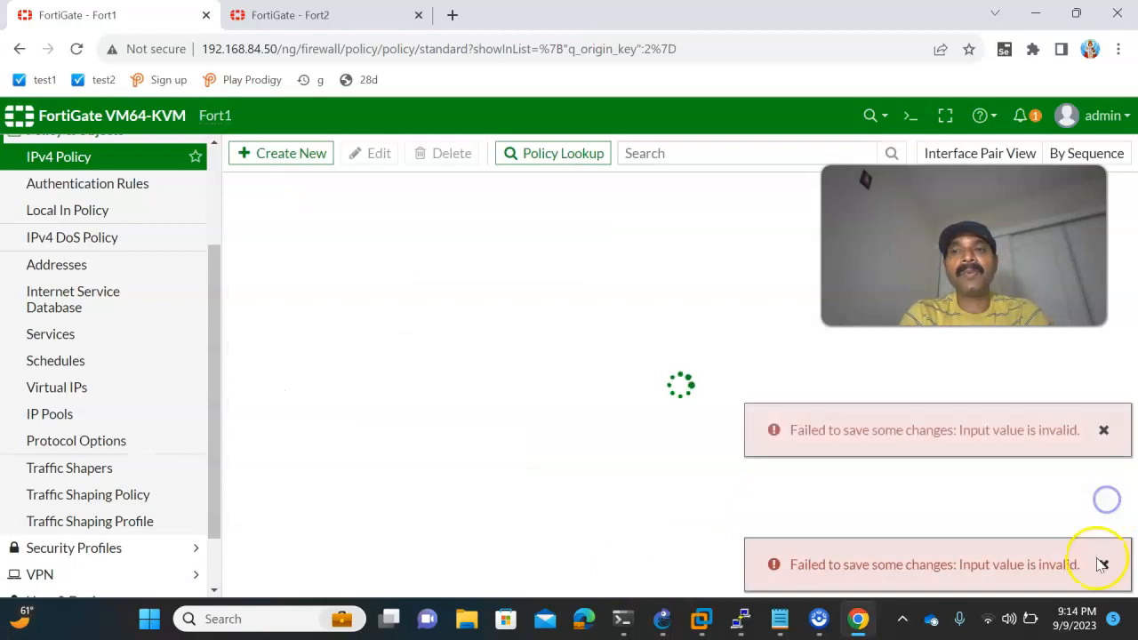
left_click(1105, 561)
left_click(1105, 501)
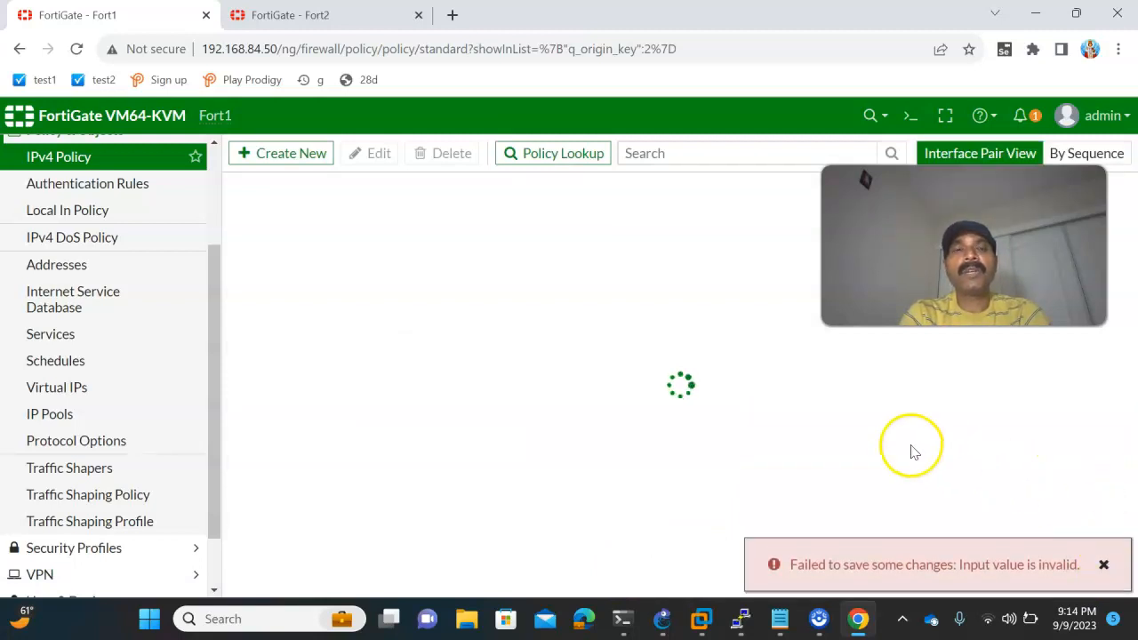
left_click(1103, 565)
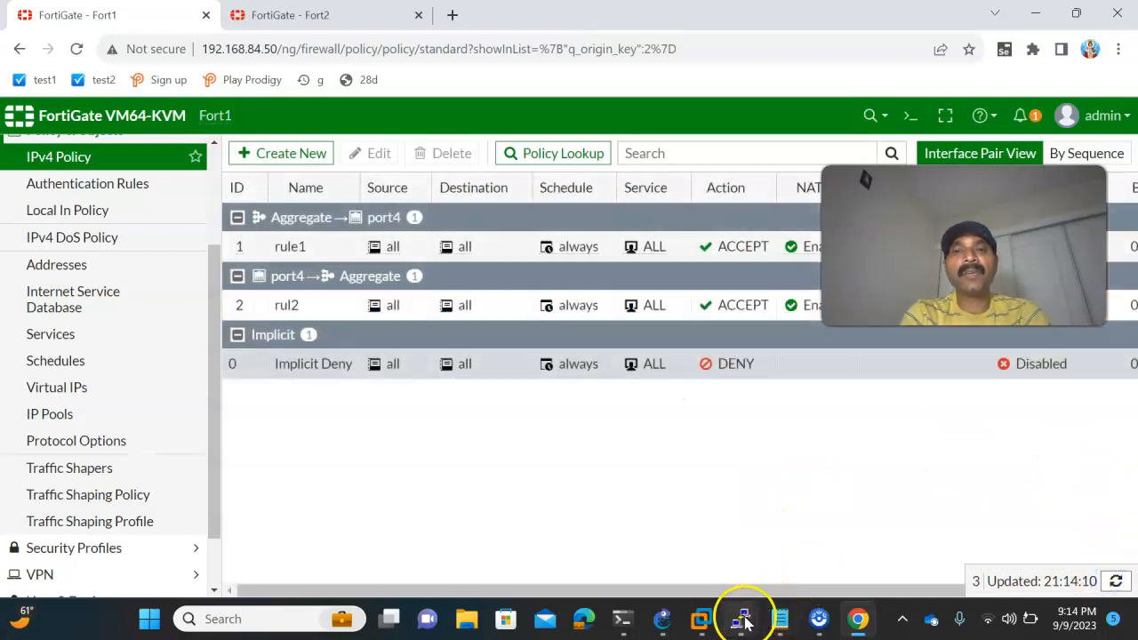
- Switch to Fort1's PuTTY console and log in as admin with the account password
mouse_move(741, 617)
left_click(491, 551)
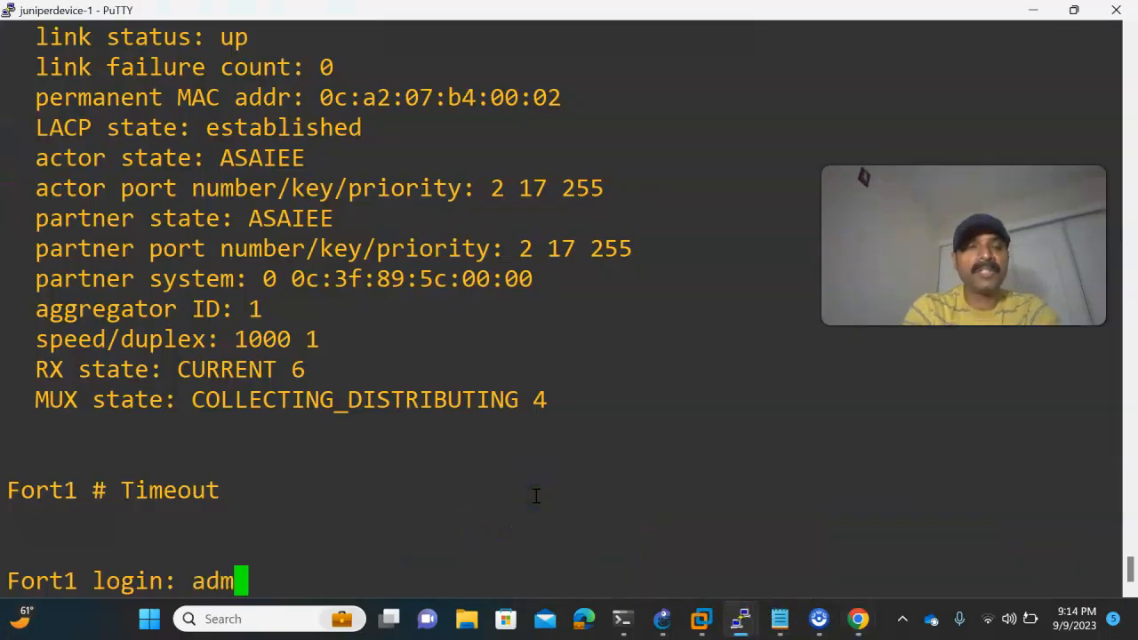
type("admin")
key("Return")
type("****")
key("Return")
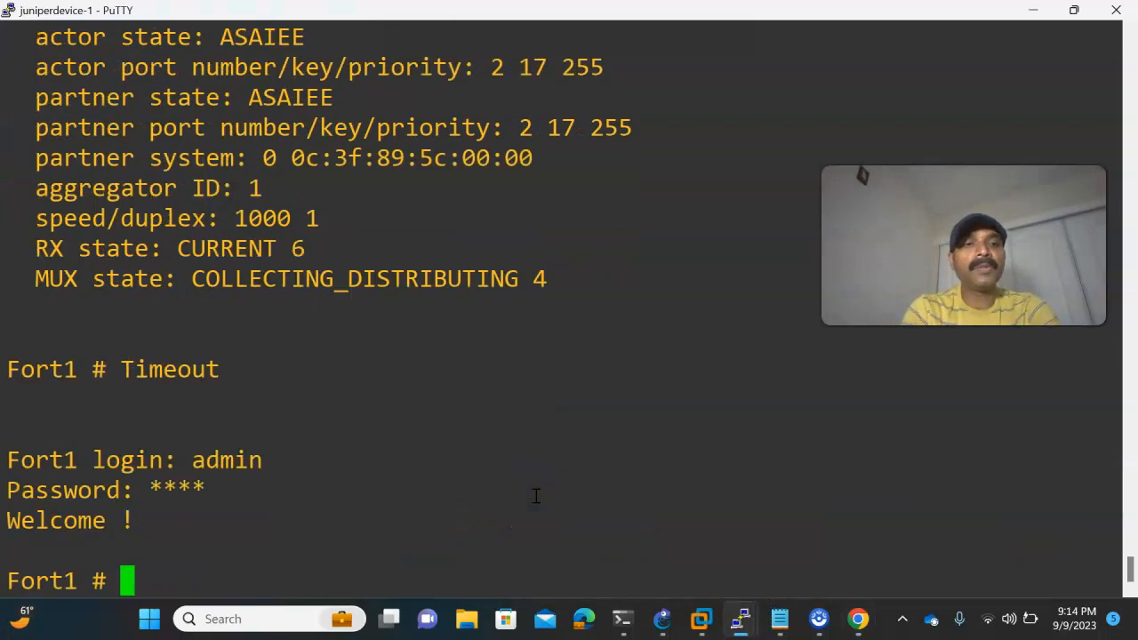
key("Return")
key("Return")
key("Return")
key("Return")
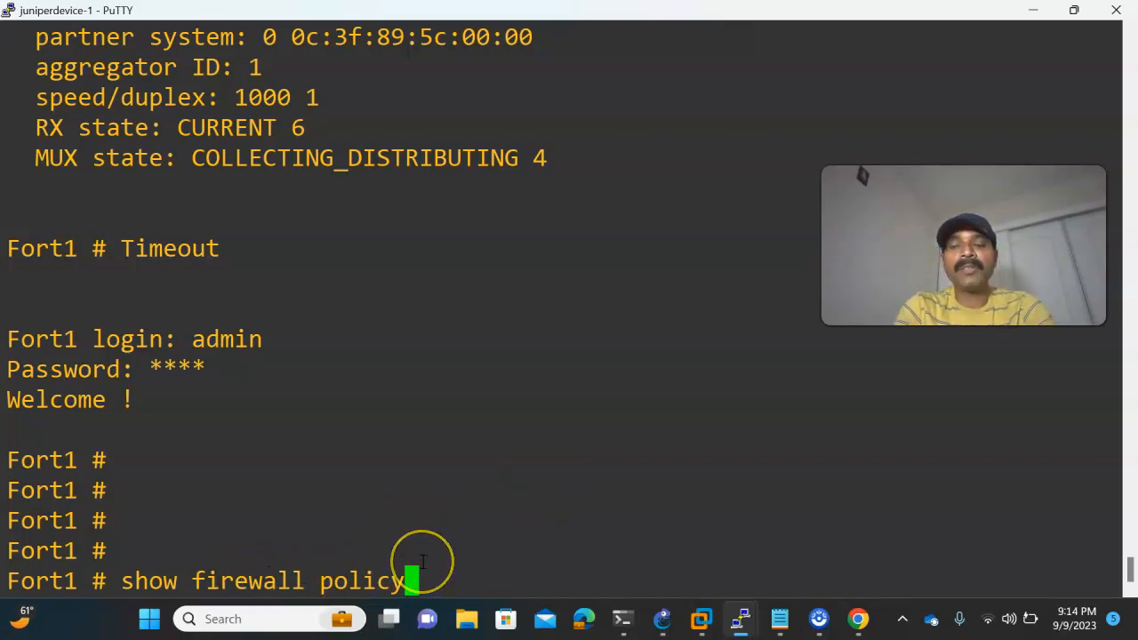
- Run show firewall policy on Fort1 and examine the interfaces of rule1 and rul2
key("Return")
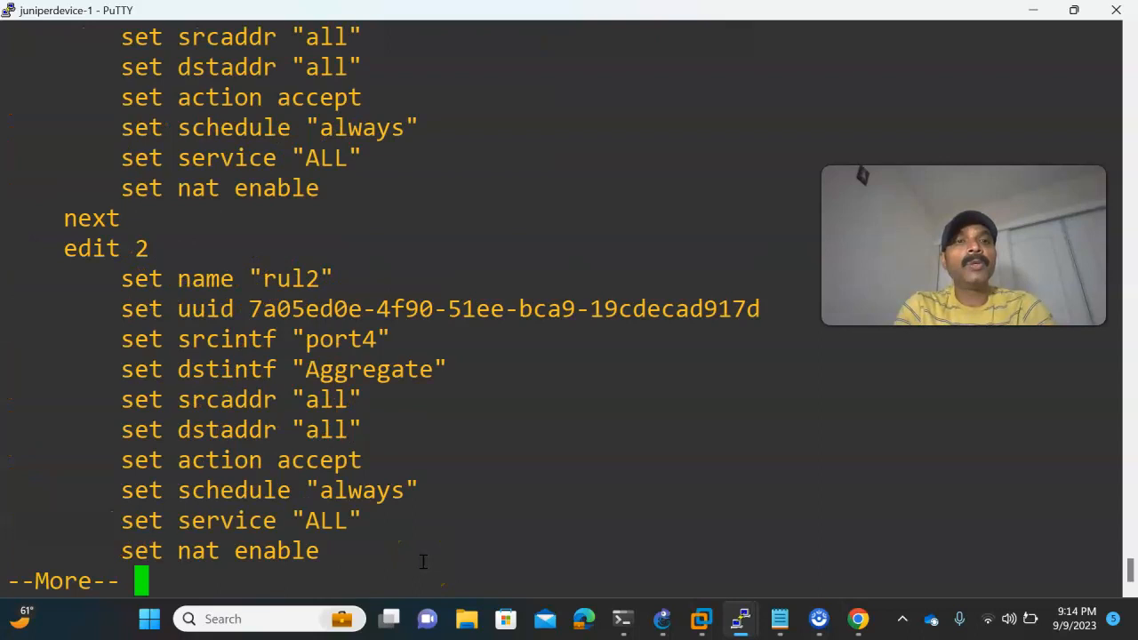
scroll(439, 483, "up", 3)
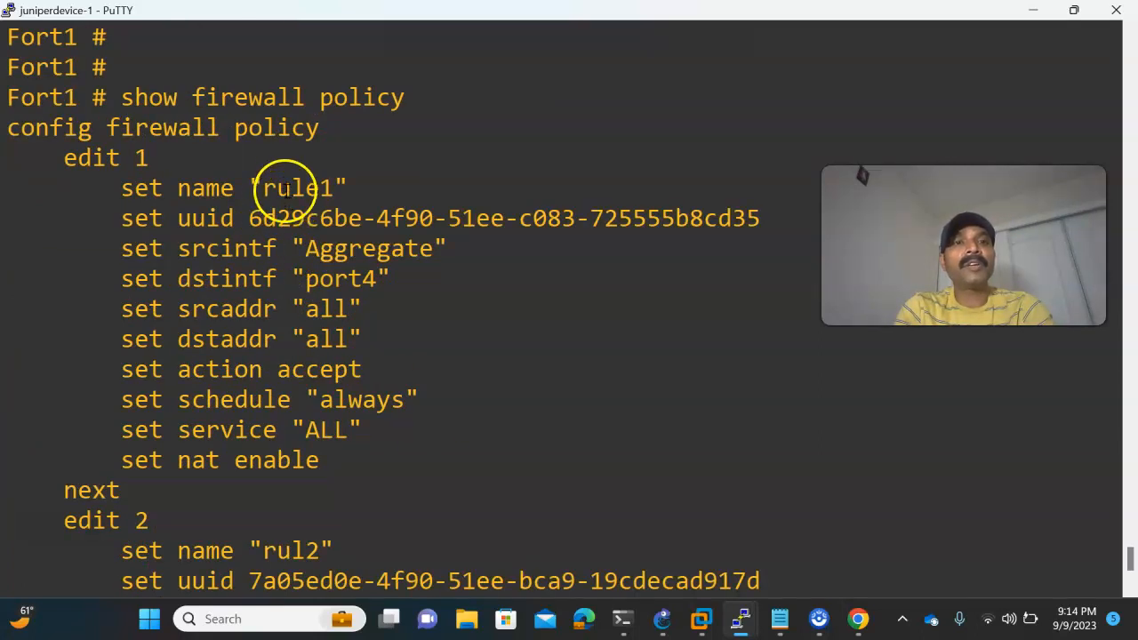
left_click_drag(149, 249, 429, 289)
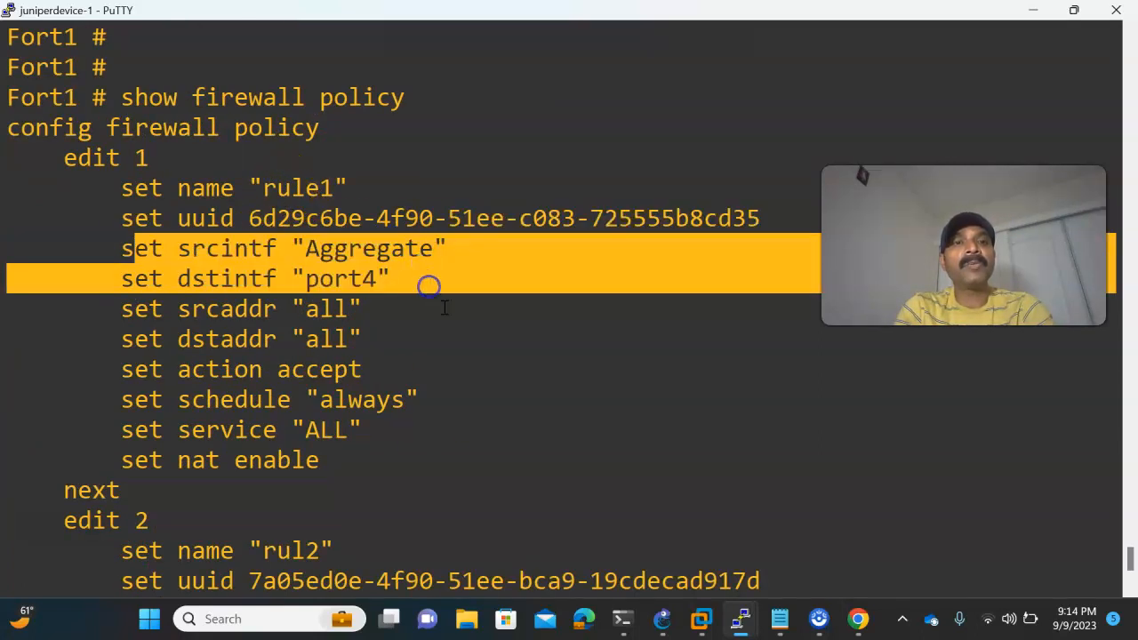
scroll(435, 311, "down", 3)
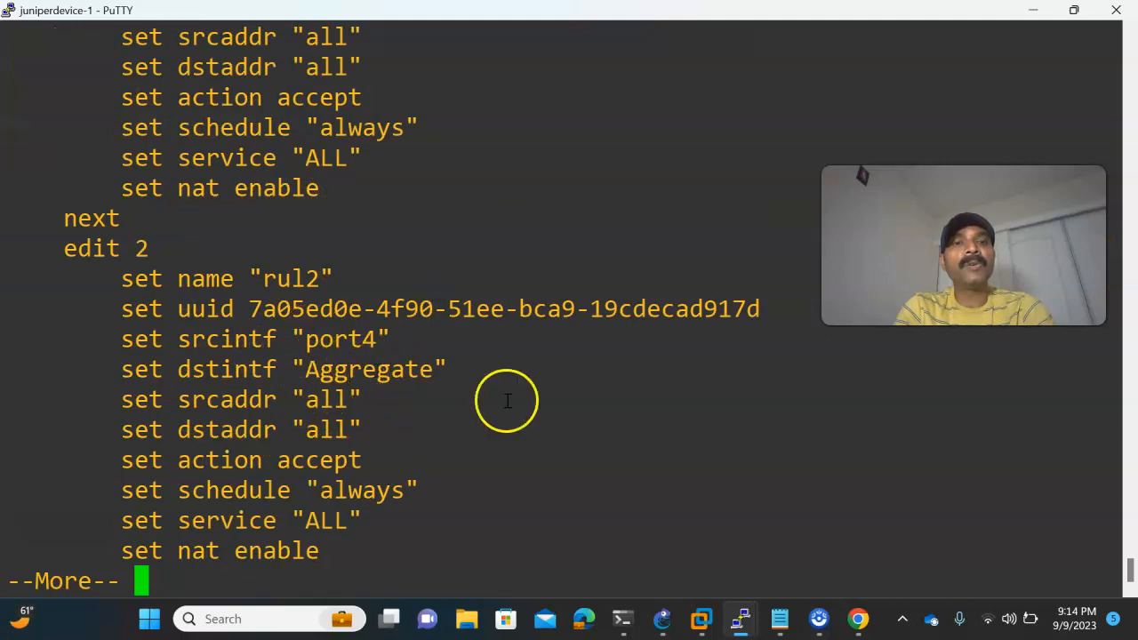
- Switch to Fort2's PuTTY console and log in as admin with the account password
mouse_move(739, 617)
left_click(648, 547)
type("ad")
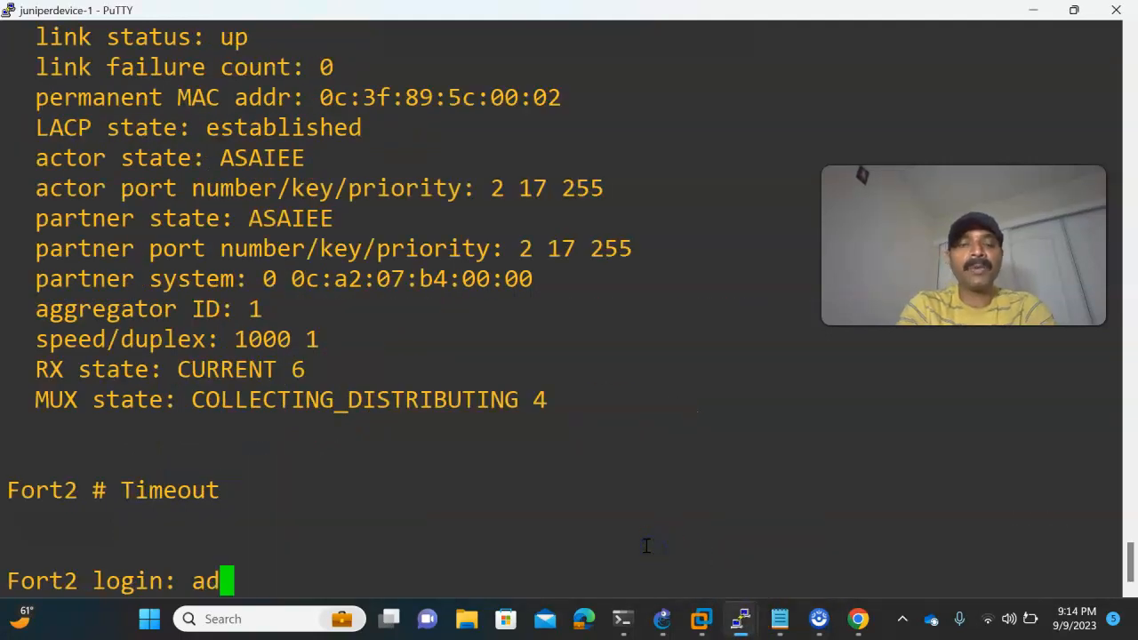
type("min")
key("Return")
type("****")
key("Return")
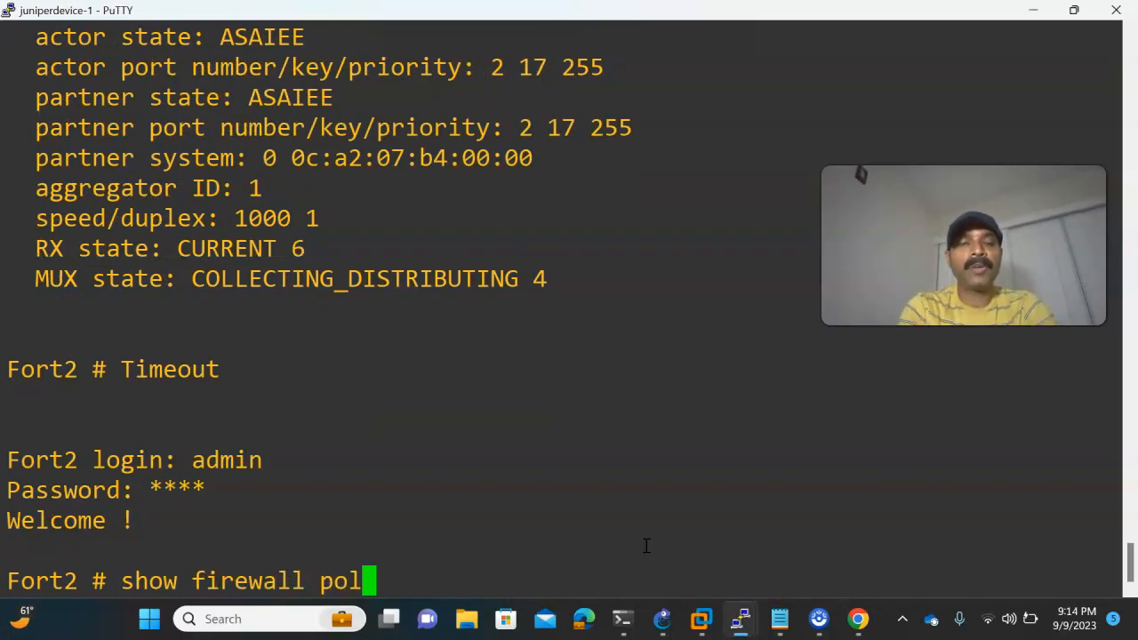
- Run show firewall policy on Fort2 and read through both policies to the end of the output
key("Return")
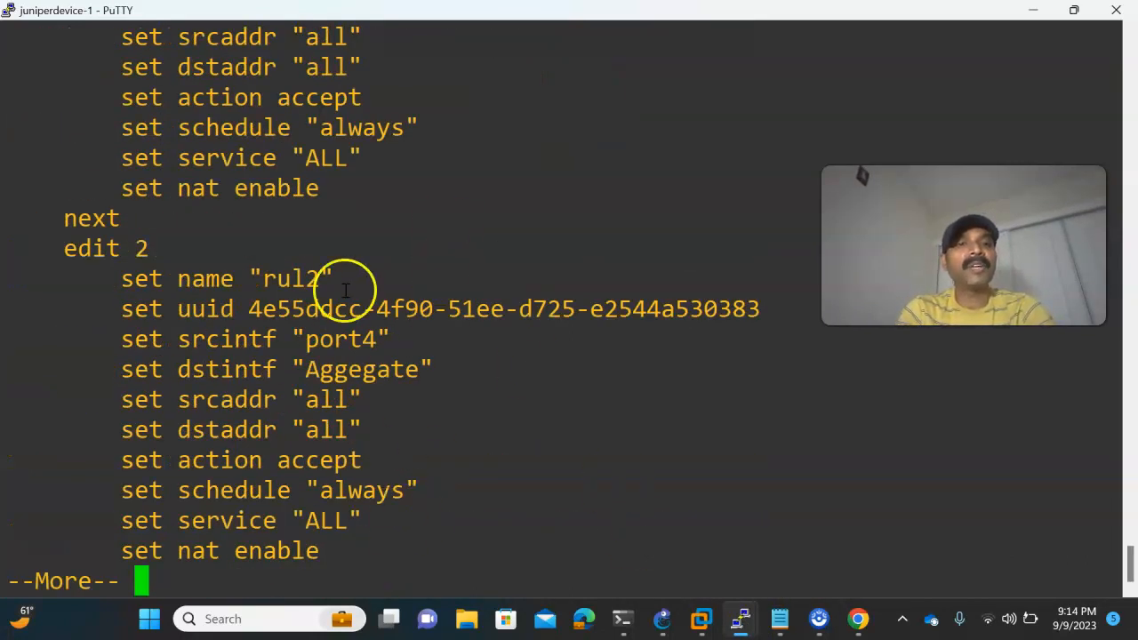
scroll(346, 292, "up", 3)
scroll(472, 354, "down", 3)
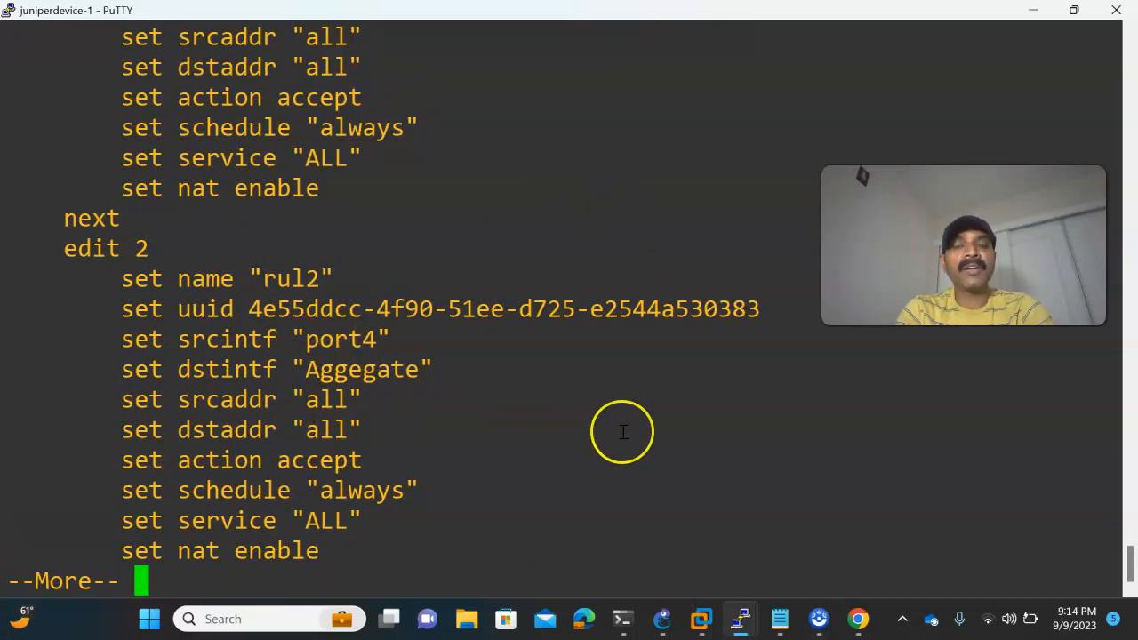
key("space")
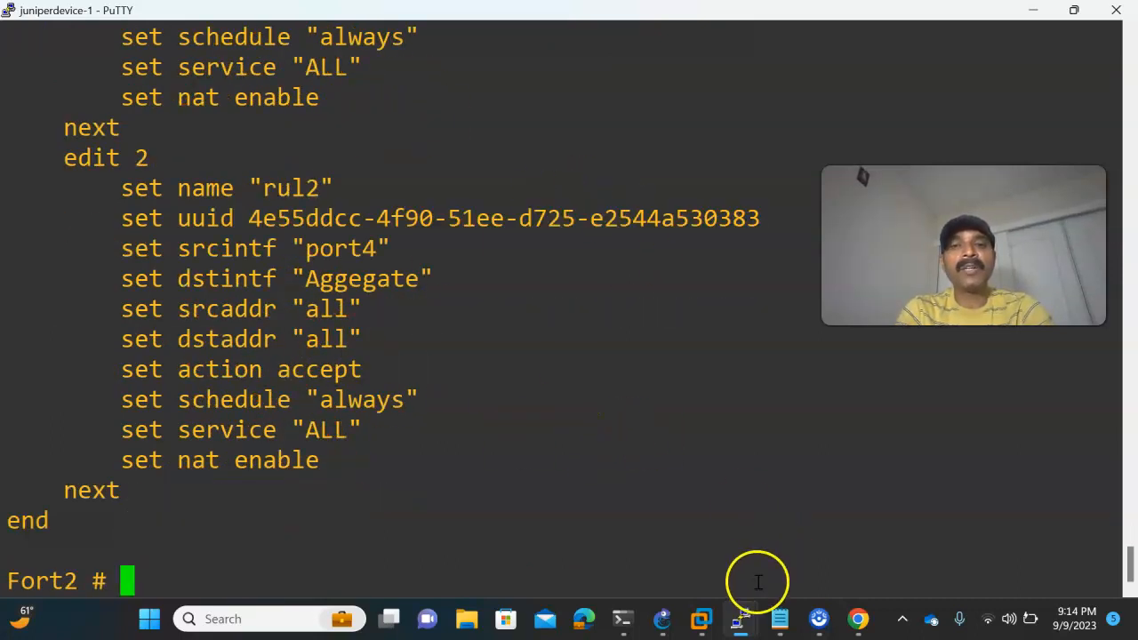
- Check the topology in GNS3, then run get router info routing-table all in Fort1's PuTTY console
mouse_move(867, 613)
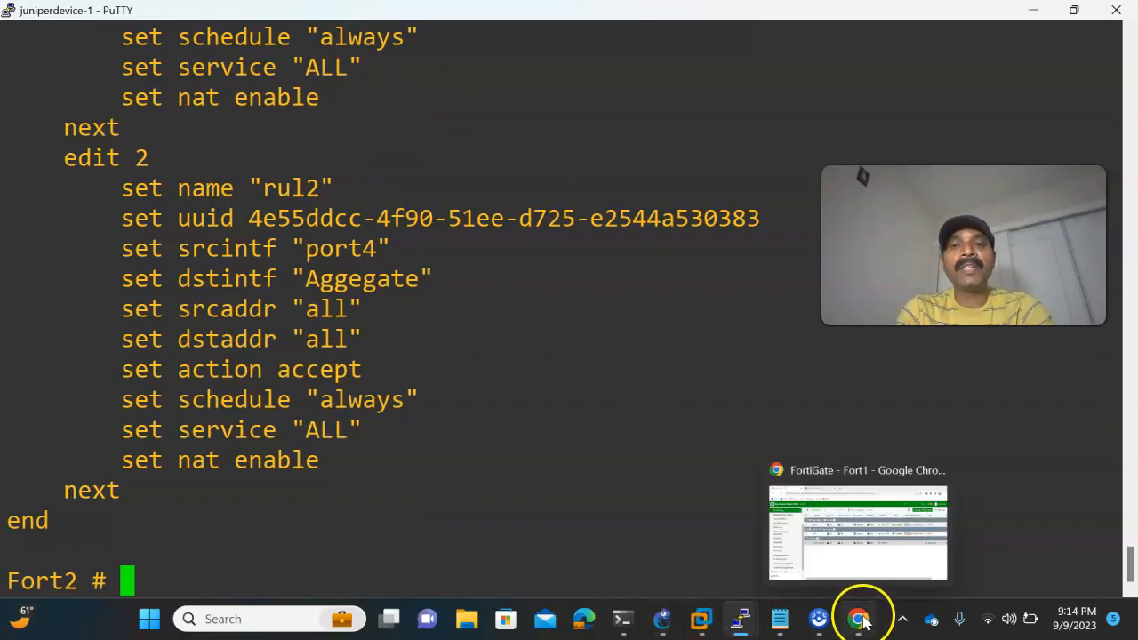
left_click(854, 537)
mouse_move(724, 618)
left_click(662, 619)
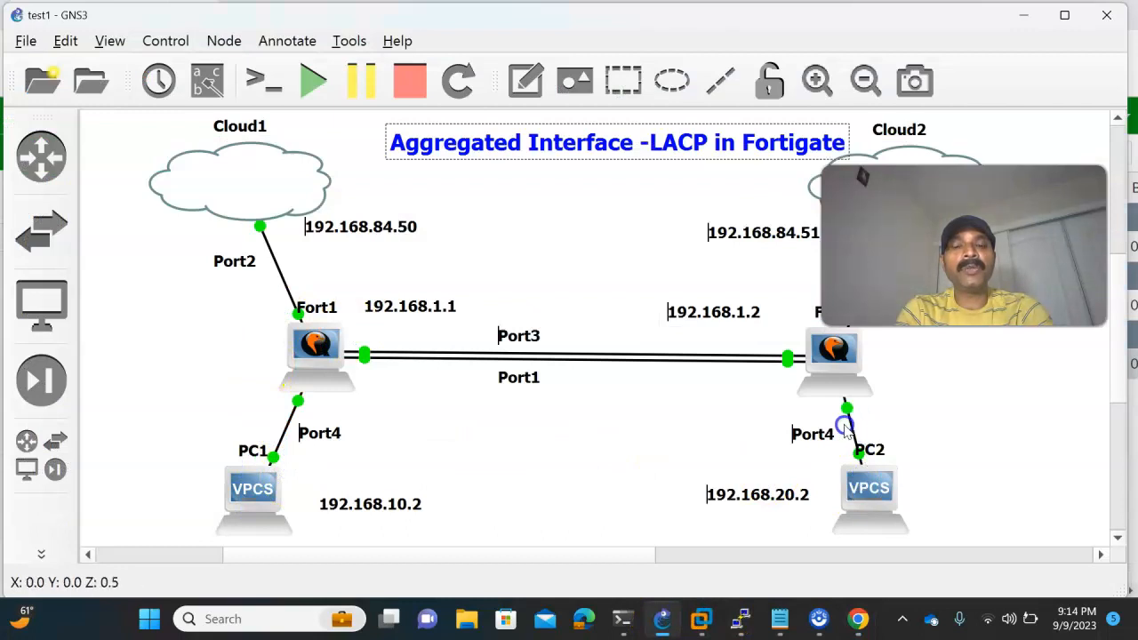
mouse_move(749, 615)
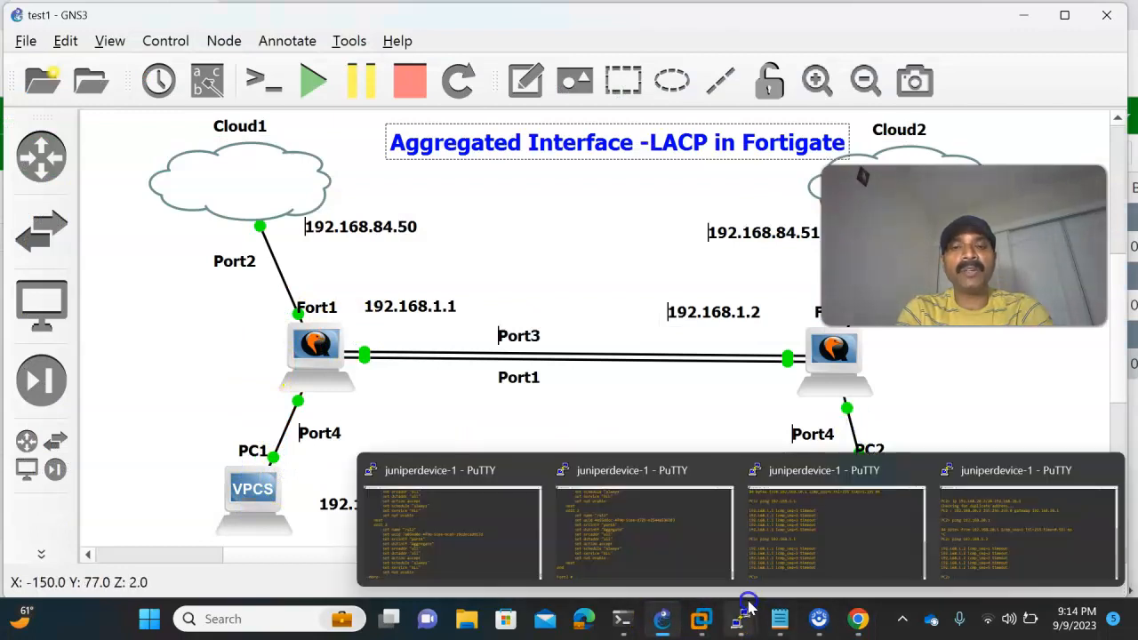
left_click(482, 546)
key("space")
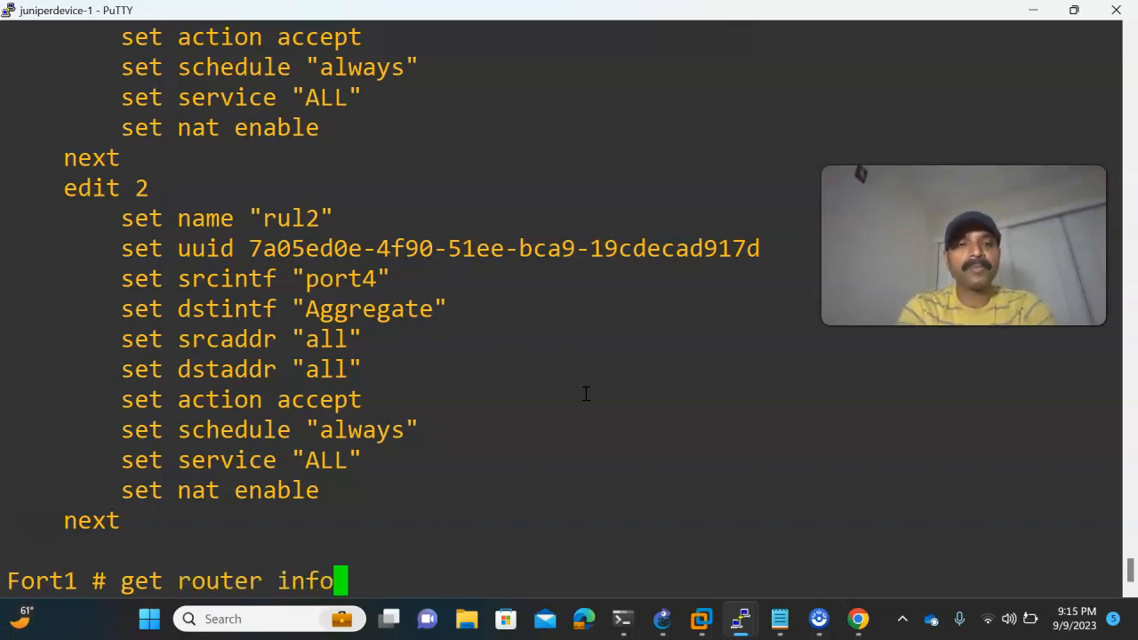
key("Tab")
type("all")
key("Return")
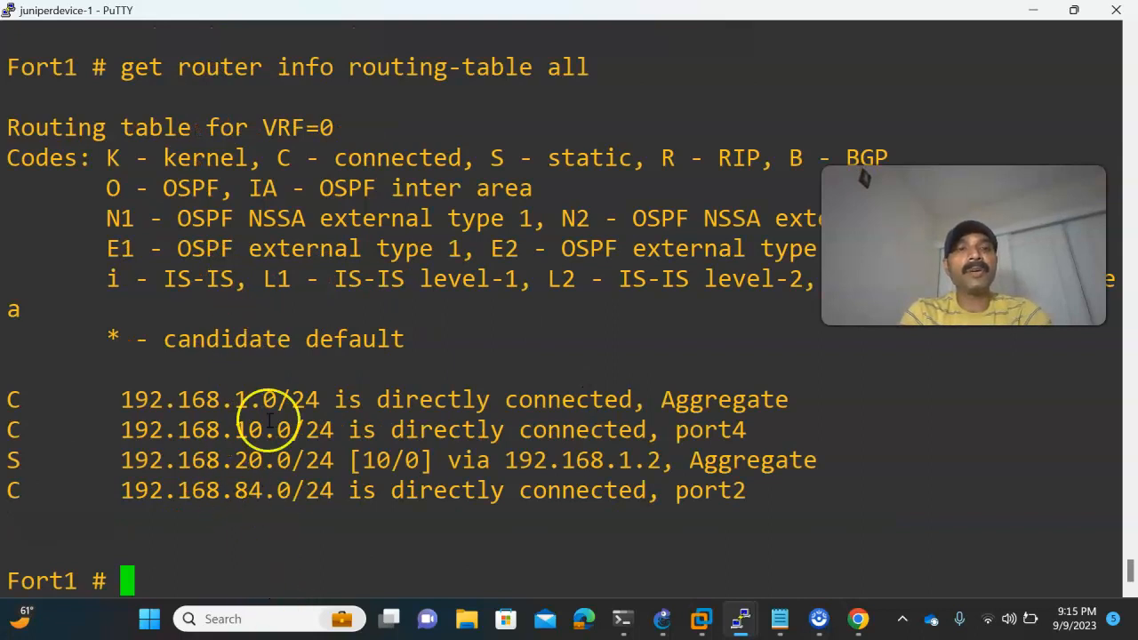
- Check the PC addresses in GNS3, then run get router info routing-table all in Fort2's PuTTY console
left_click(667, 631)
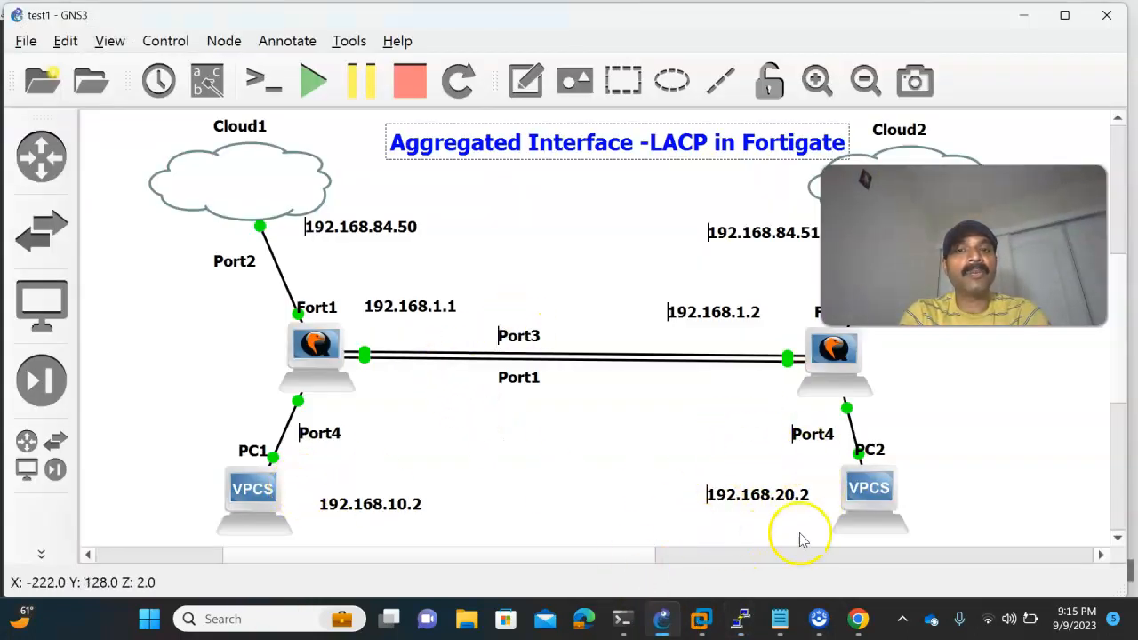
mouse_move(743, 626)
left_click(655, 544)
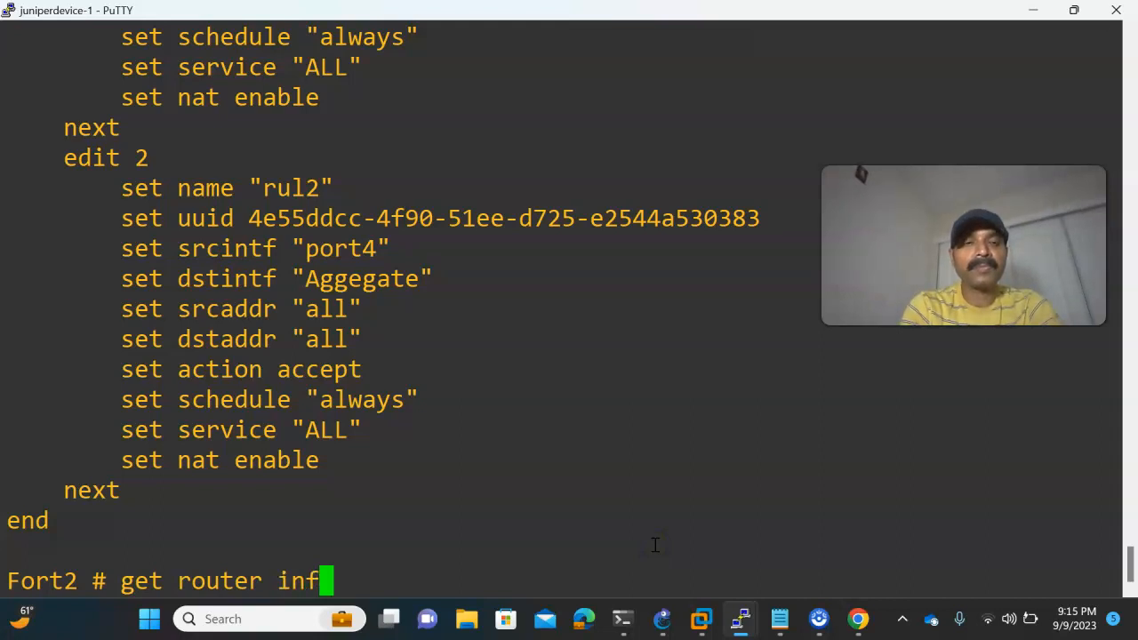
type("ting-table all")
key("Return")
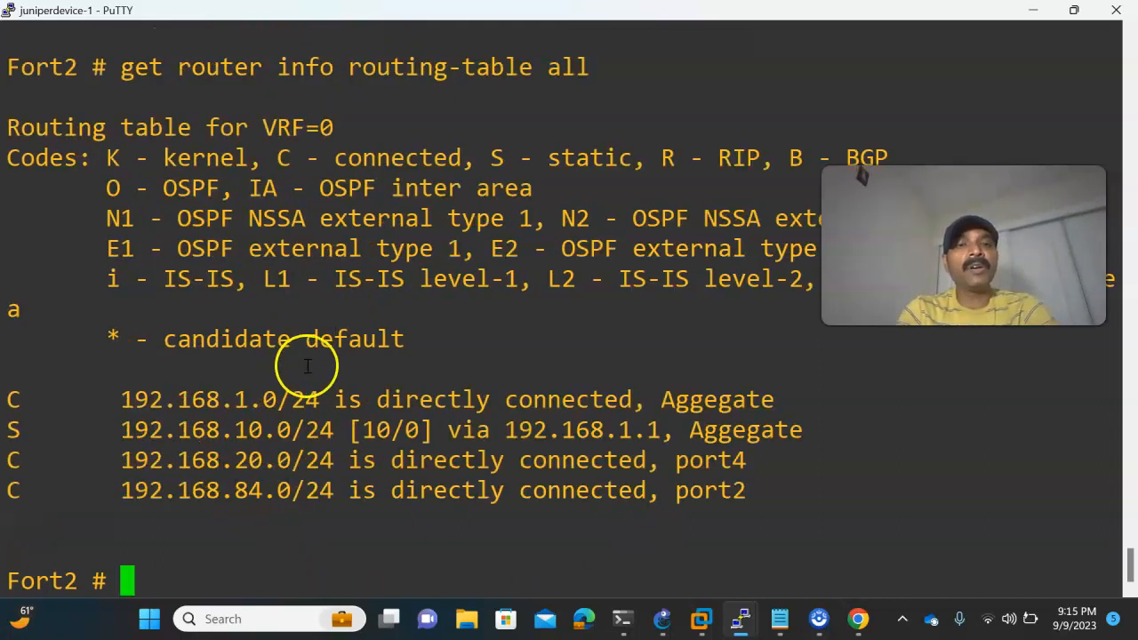
- Review the GNS3 topology, then repeat the ping to 192.168.1.1 from PC1's PuTTY console and stop it
left_click(665, 613)
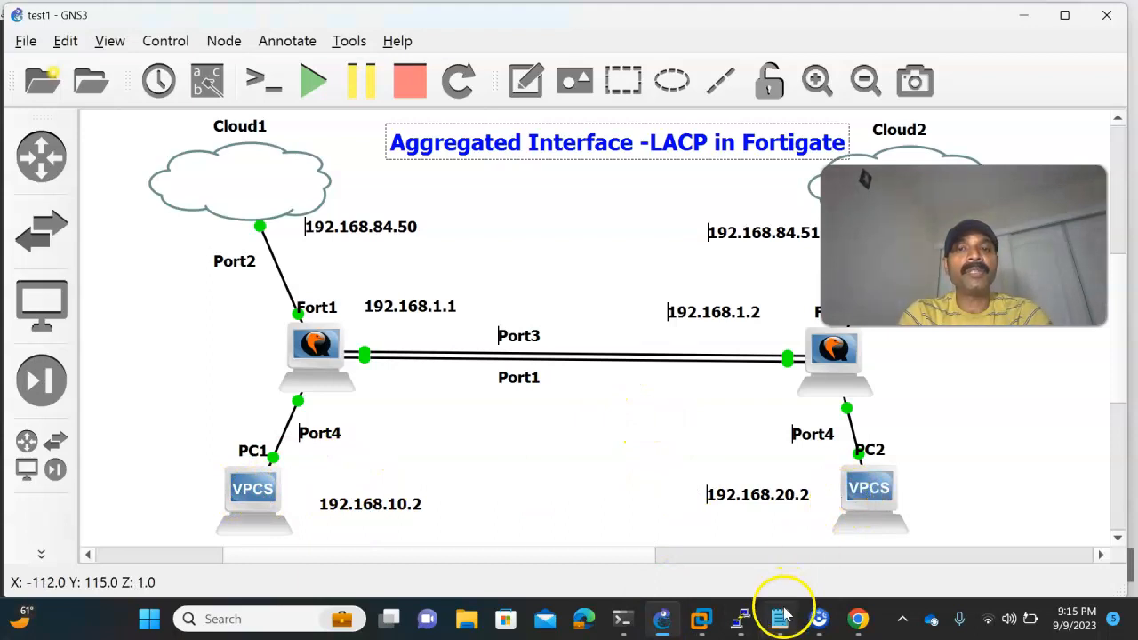
mouse_move(739, 615)
left_click(809, 537)
key("Up")
key("Return")
key("ctrl+c")
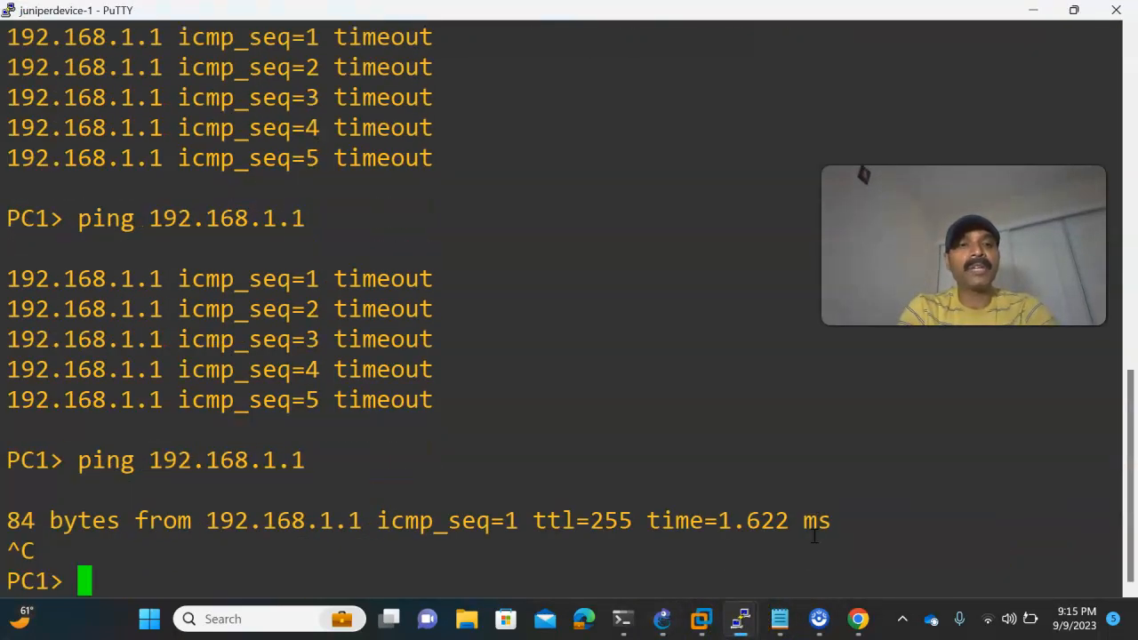
- Ping PC2 at 192.168.20.2 from PC1's console
key("Up")
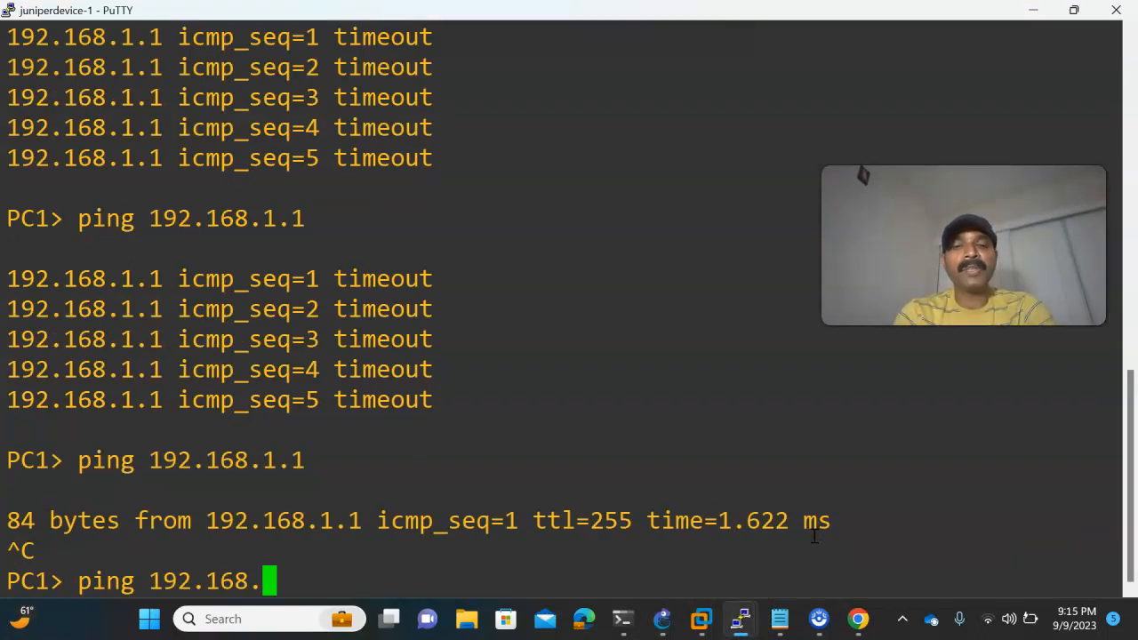
key("Return")
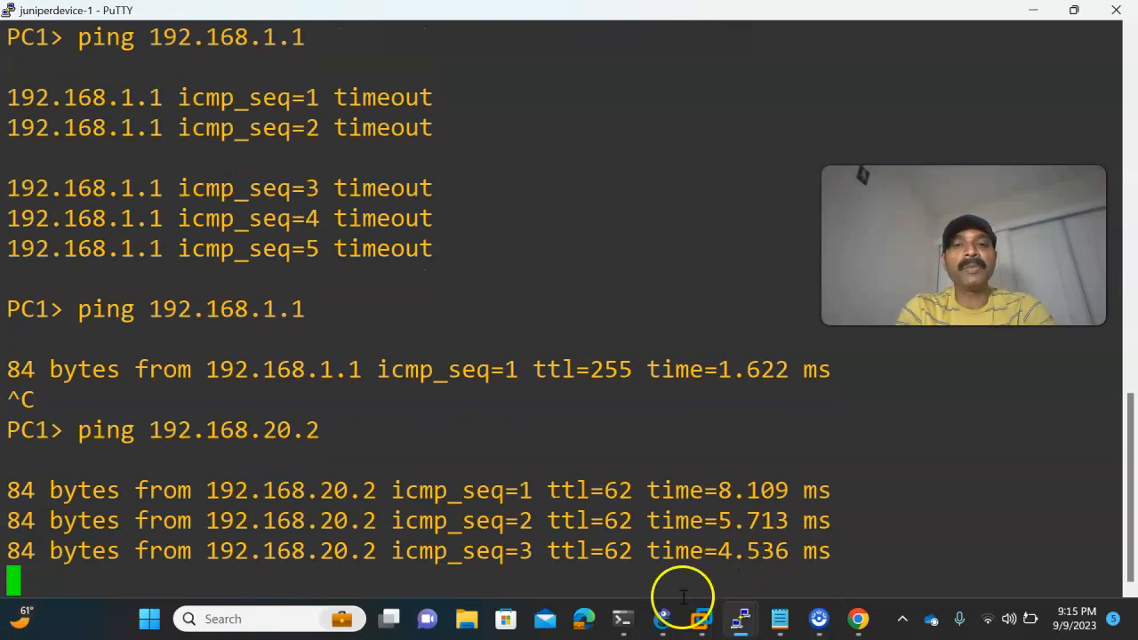
- Check the topology in GNS3, ping 192.168.10.2 from PC2's PuTTY console, and return to the GNS3 topology
left_click(662, 617)
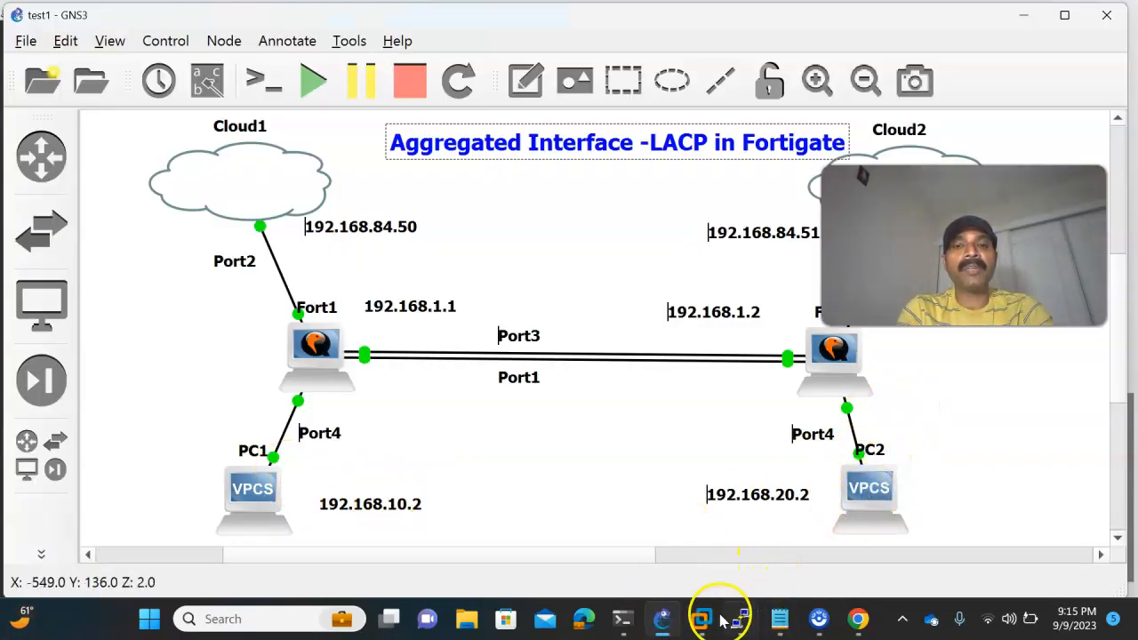
mouse_move(743, 603)
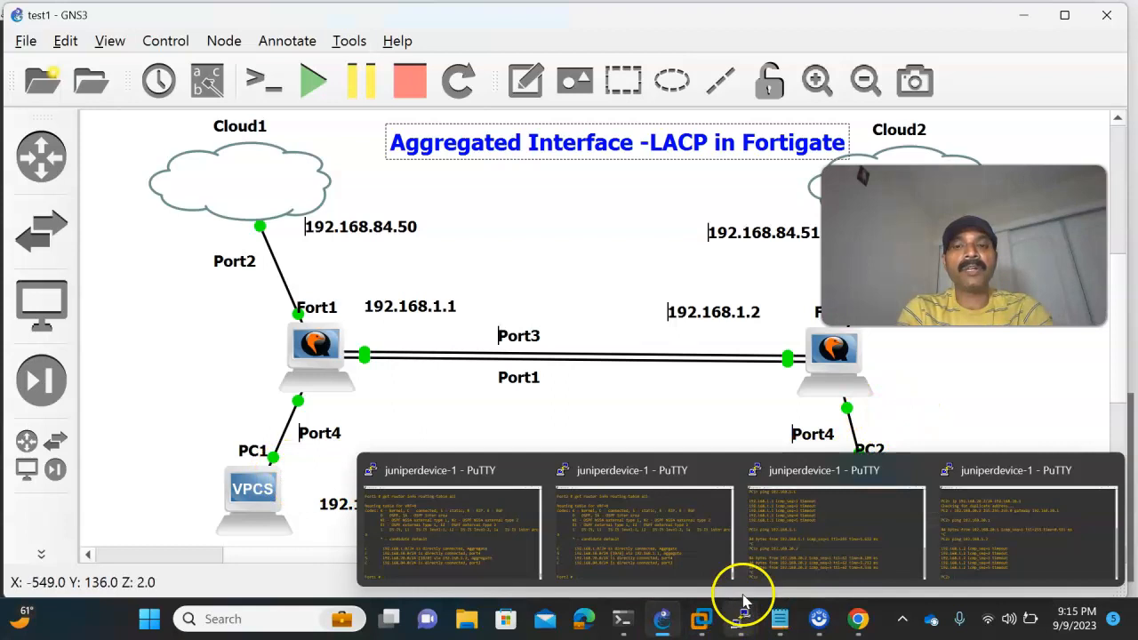
left_click(961, 544)
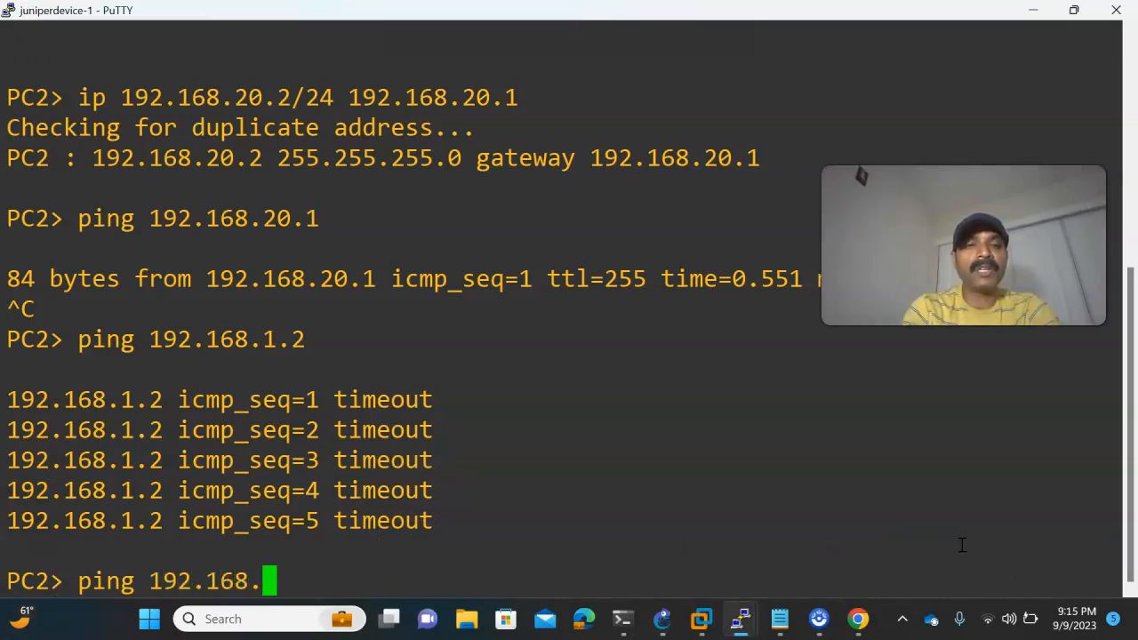
type(".2")
key("Return")
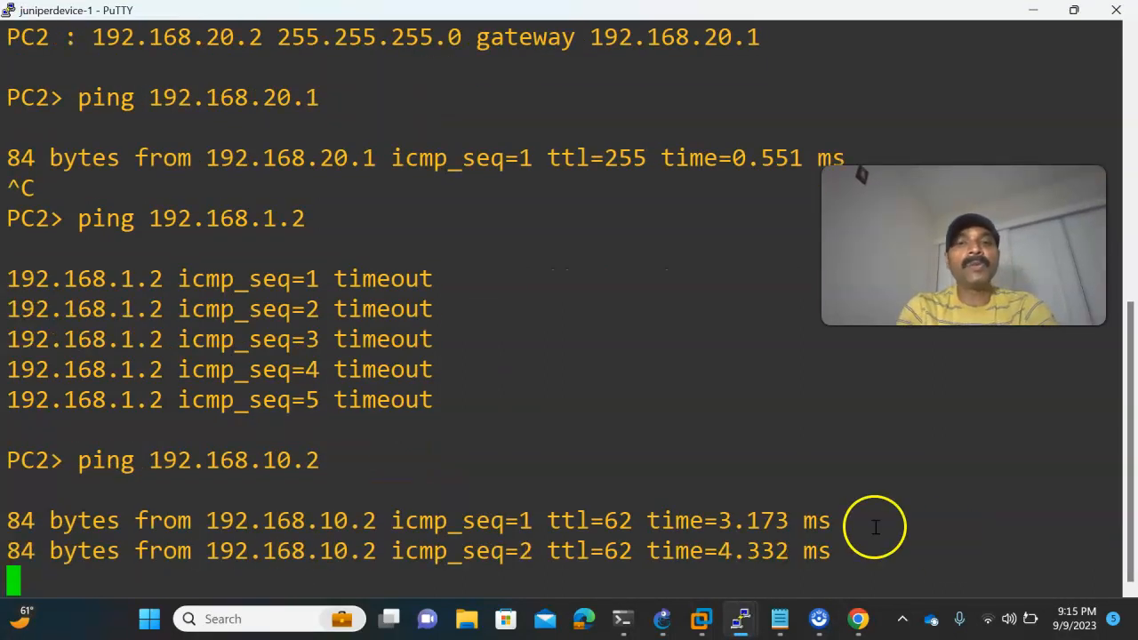
left_click(663, 618)
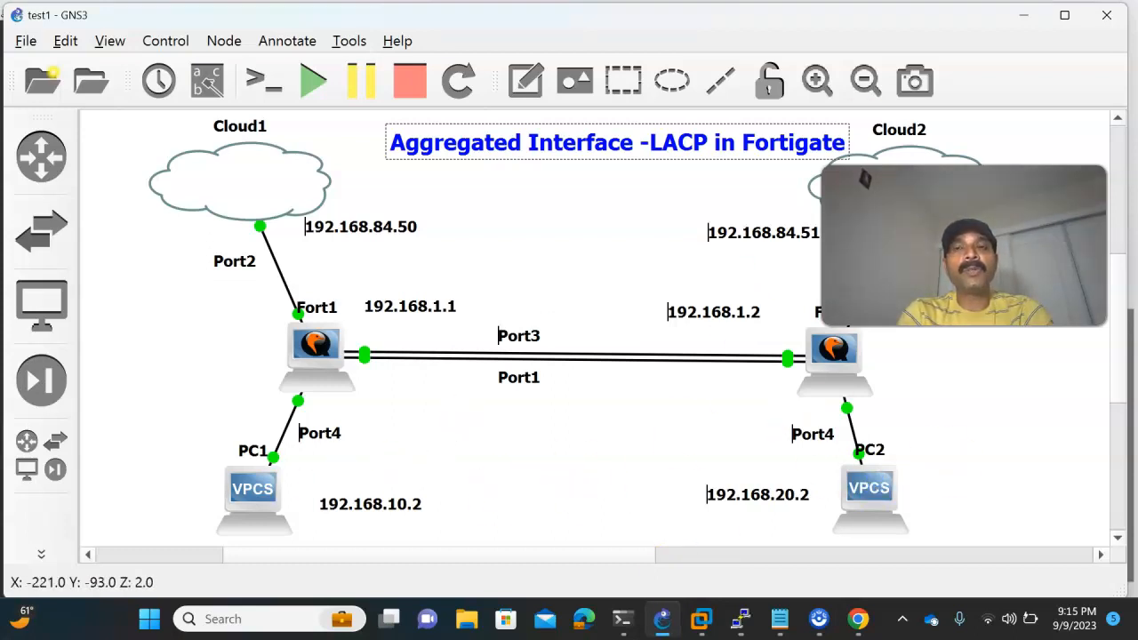
left_click_drag(964, 246, 994, 304)
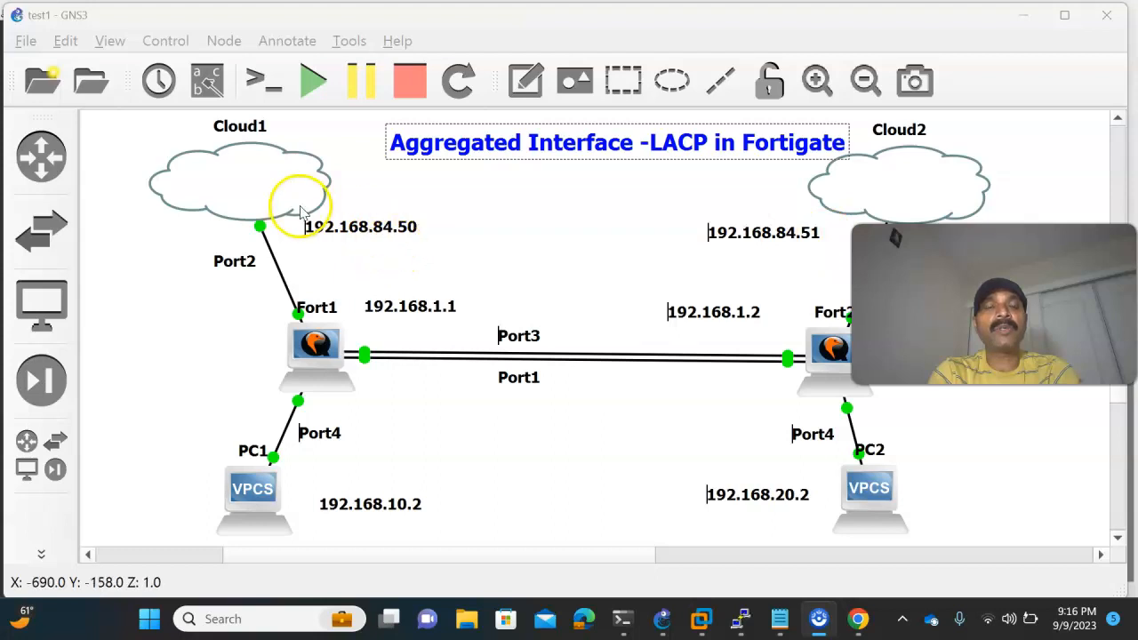
left_click_drag(994, 304, 975, 252)
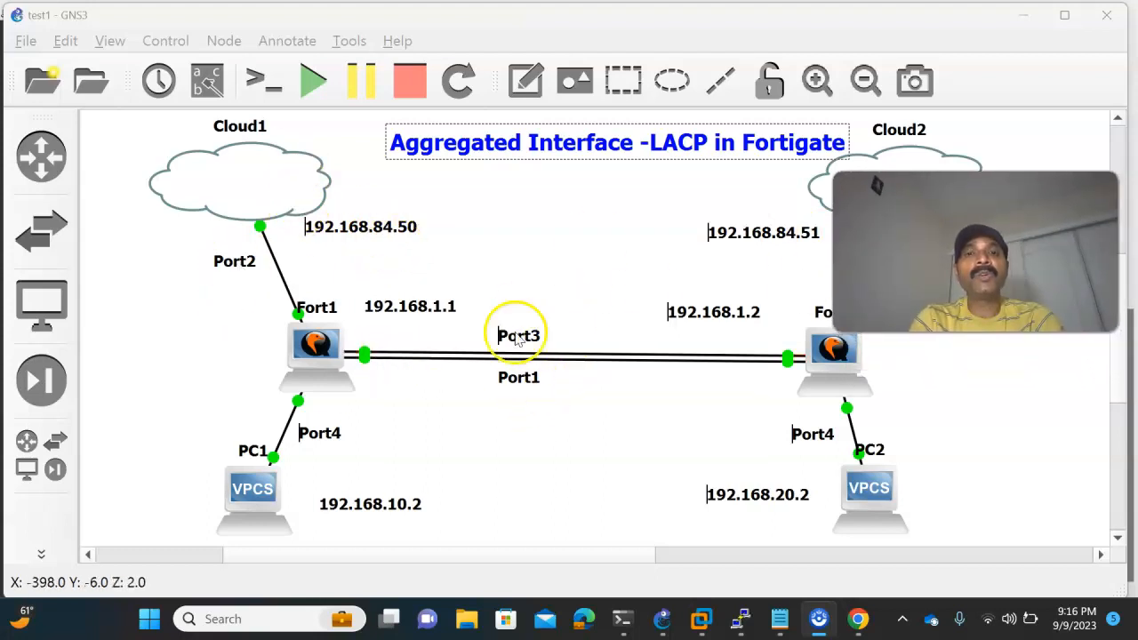
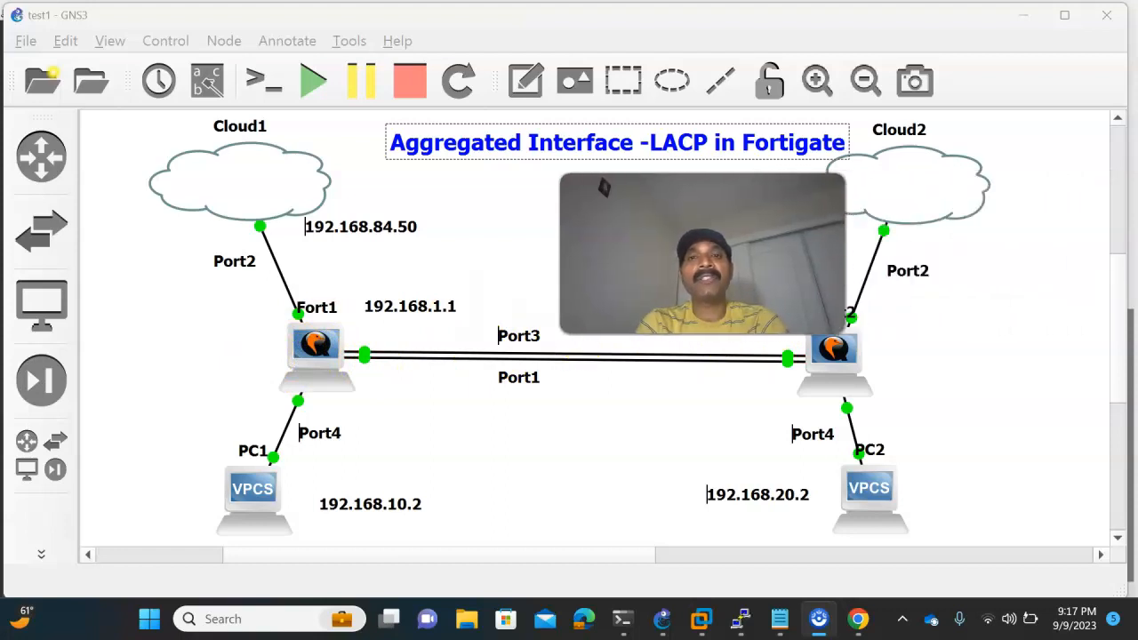
- Switch to Fort1's PuTTY console, enter config system interface, and open the Aggregate interface for editing
left_click(747, 617)
left_click(423, 558)
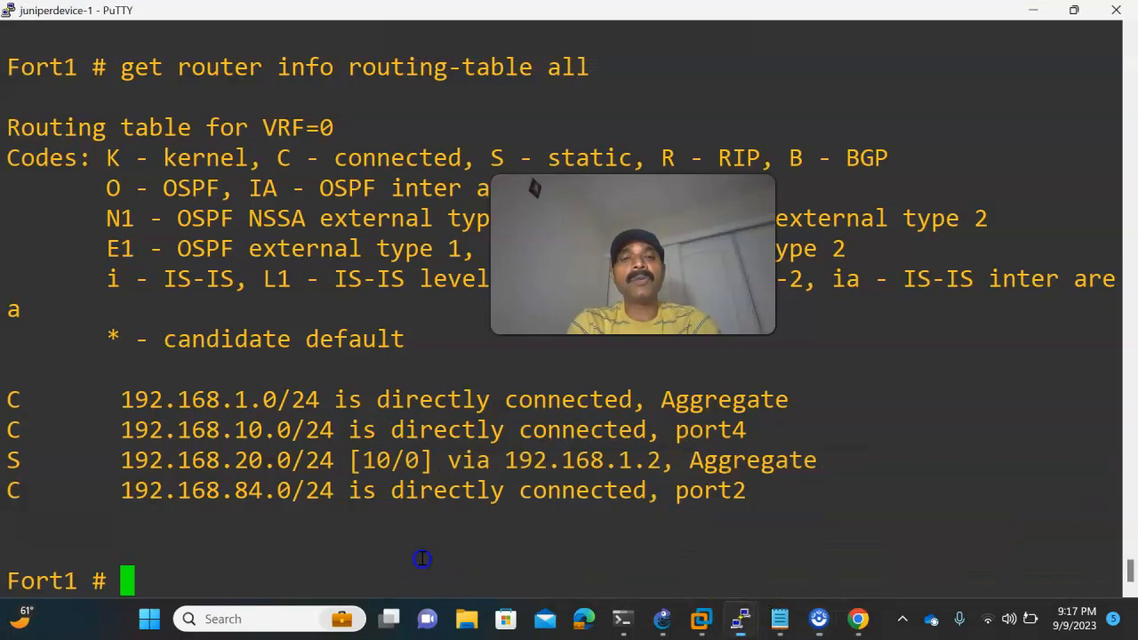
type("congf")
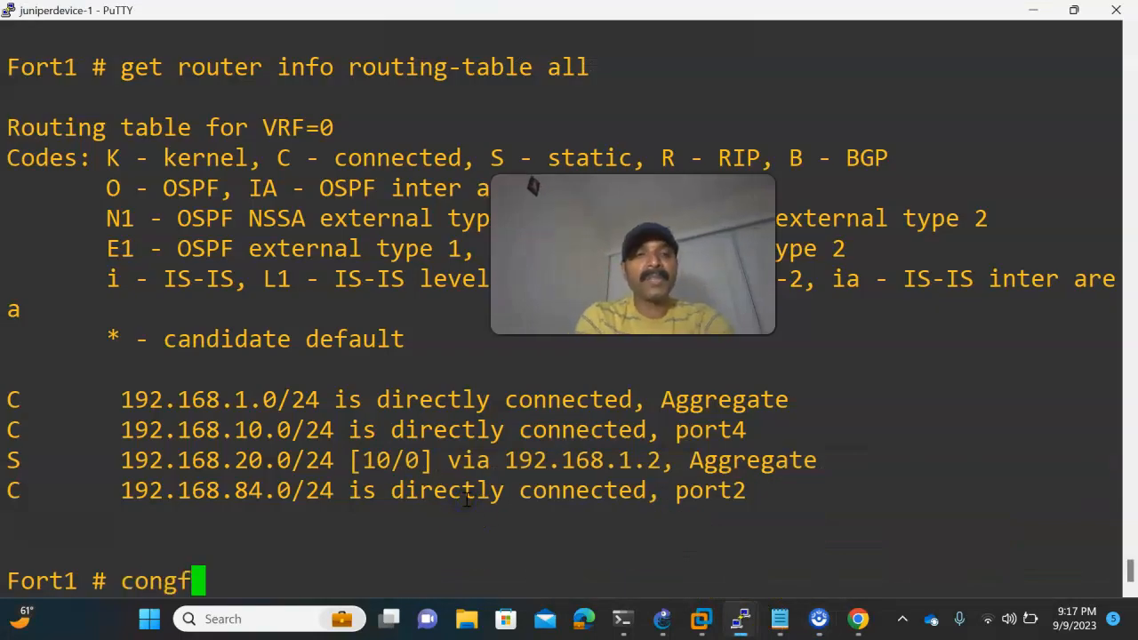
key("BackSpace")
key("BackSpace")
type("fig system interface")
key("Return")
type("edit Aggregate")
key("Tab")
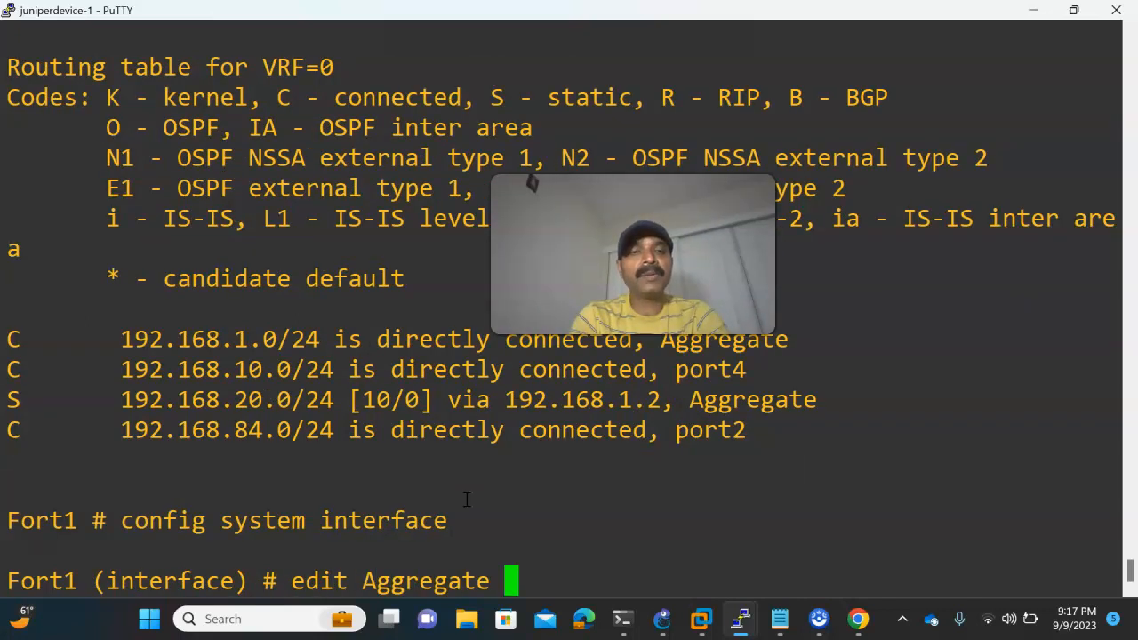
key("Return")
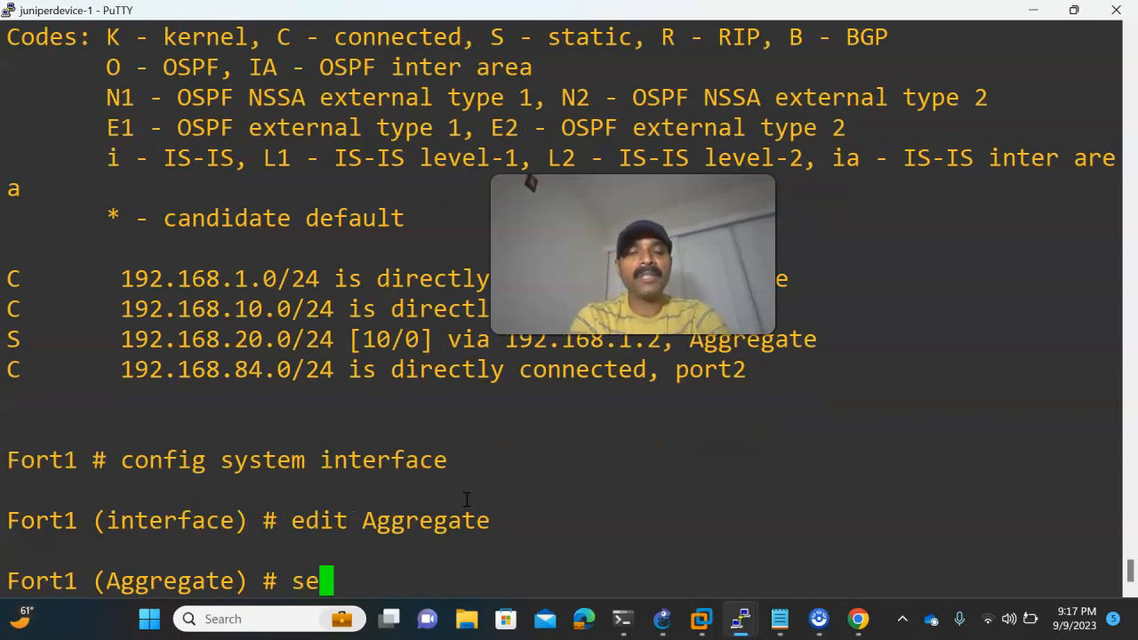
- Set Fort1's Aggregate interface to lacp-mode passive and save it with end
type("set la")
key("Tab")
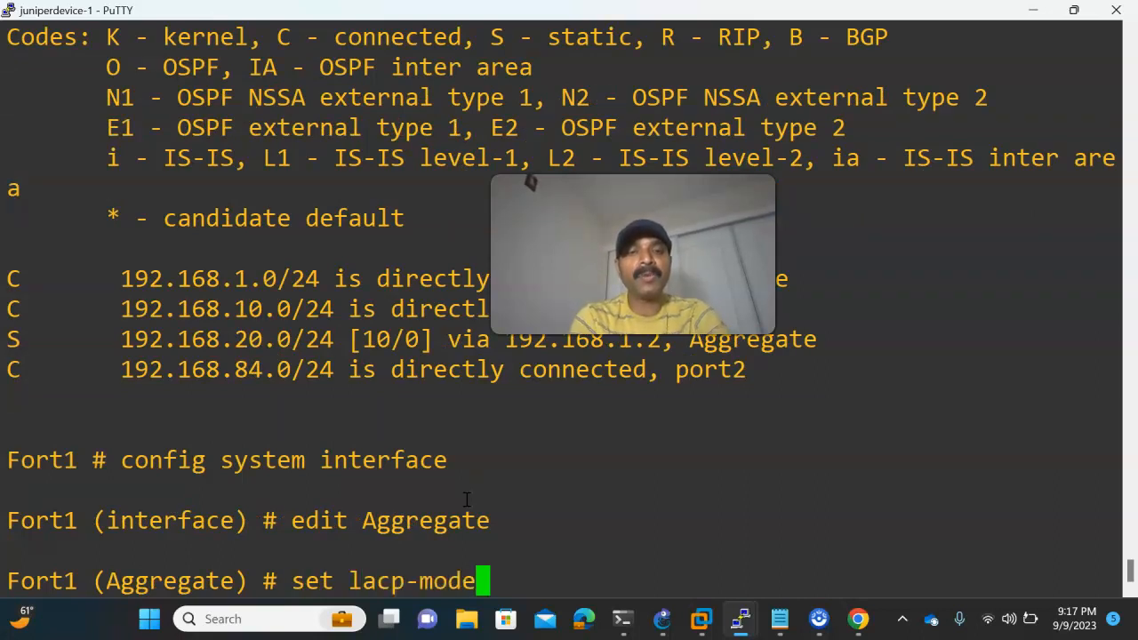
type("p")
key("Tab")
key("Return")
type("en")
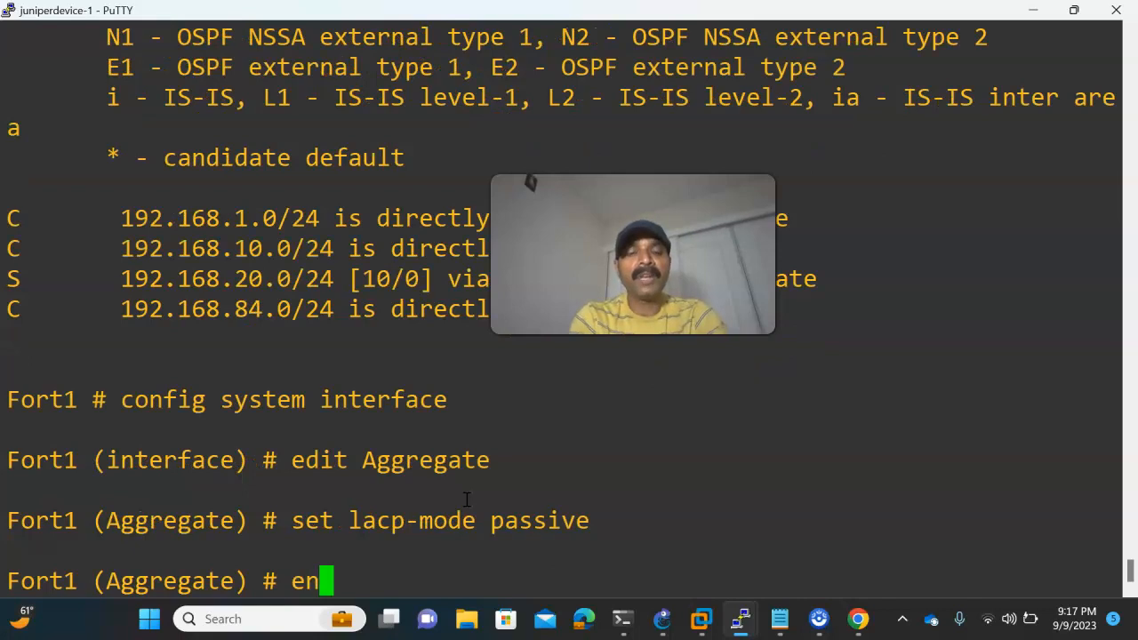
type("d")
key("Return")
key("Return")
key("Return")
key("Return")
- Switch to Fort2's PuTTY console, enter config system interface, and open the Aggegate interface for editing
mouse_move(737, 625)
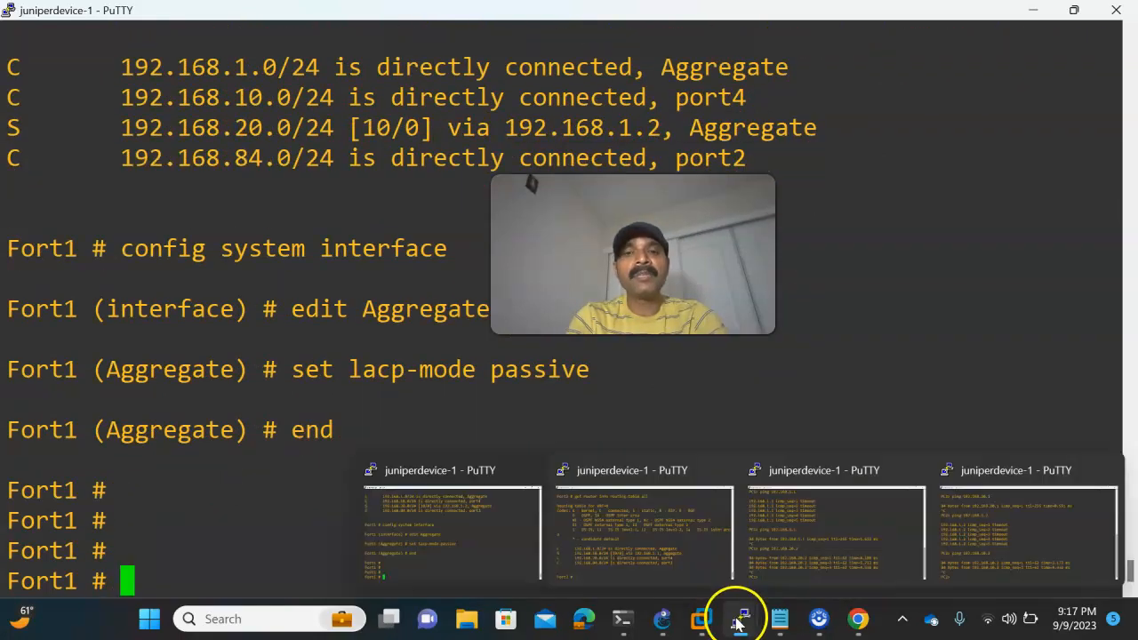
left_click(690, 552)
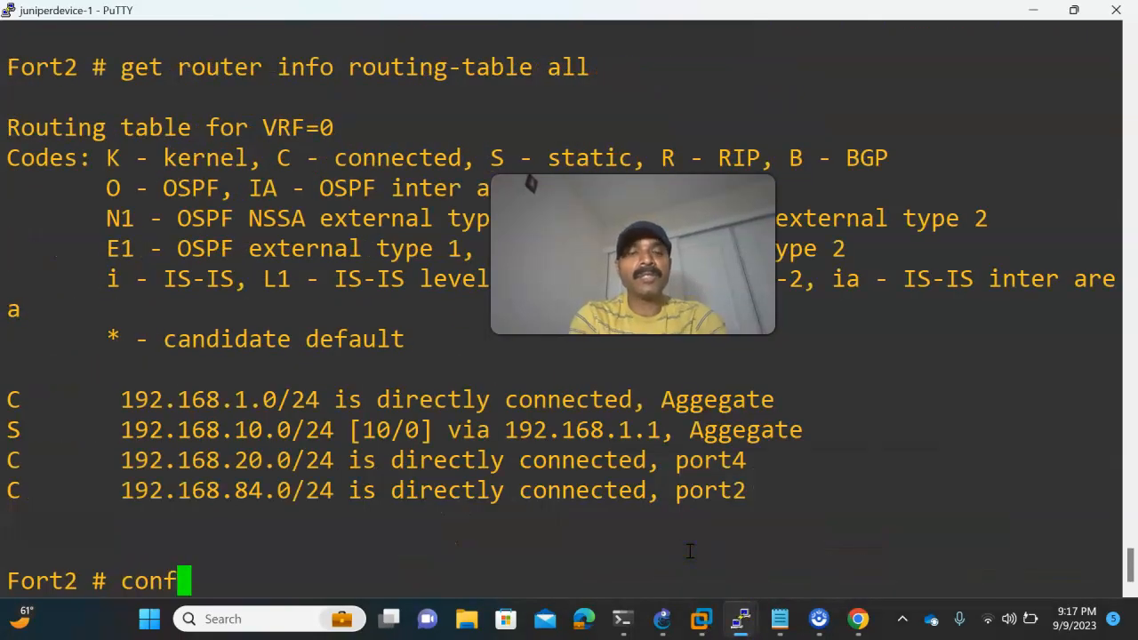
type("config system ")
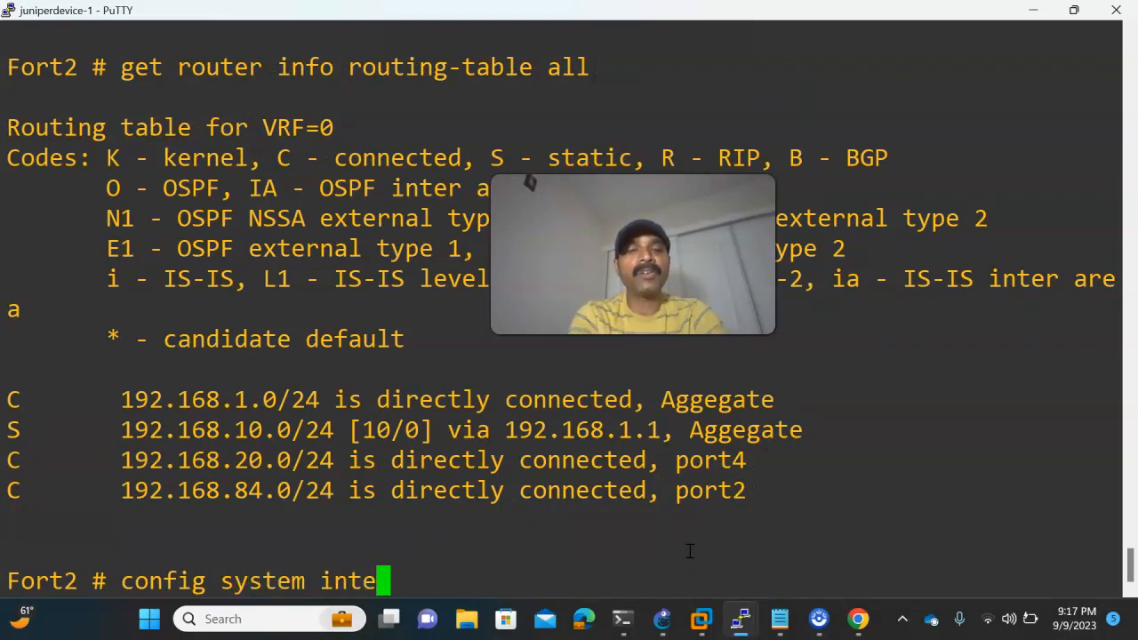
type("inte")
key("Tab")
key("Return")
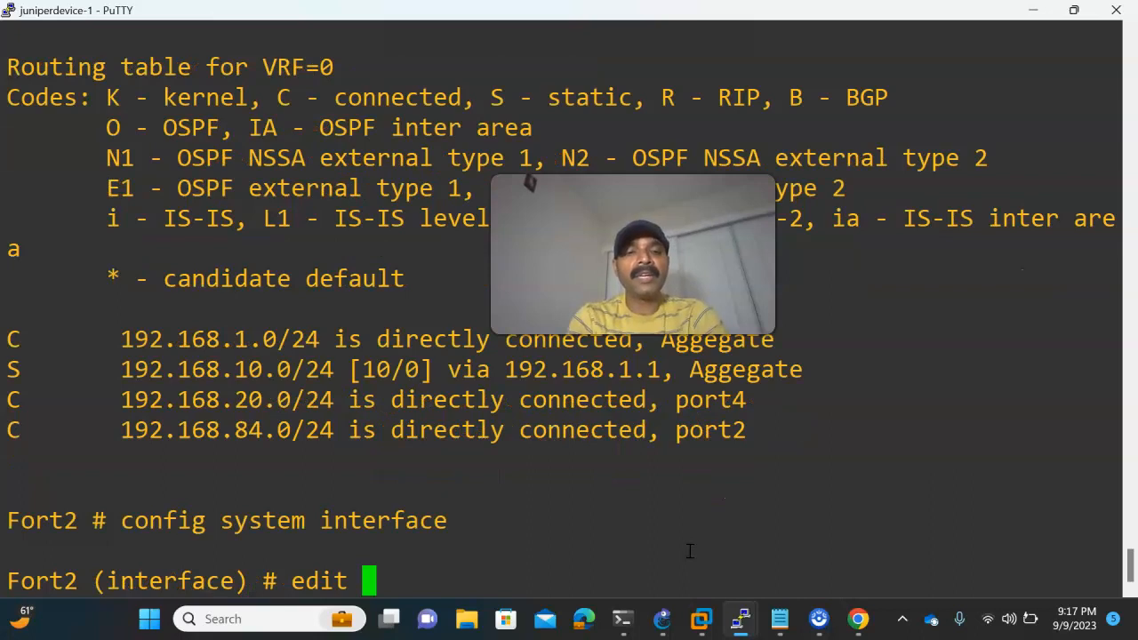
type("edit Ag")
key("Tab")
key("Return")
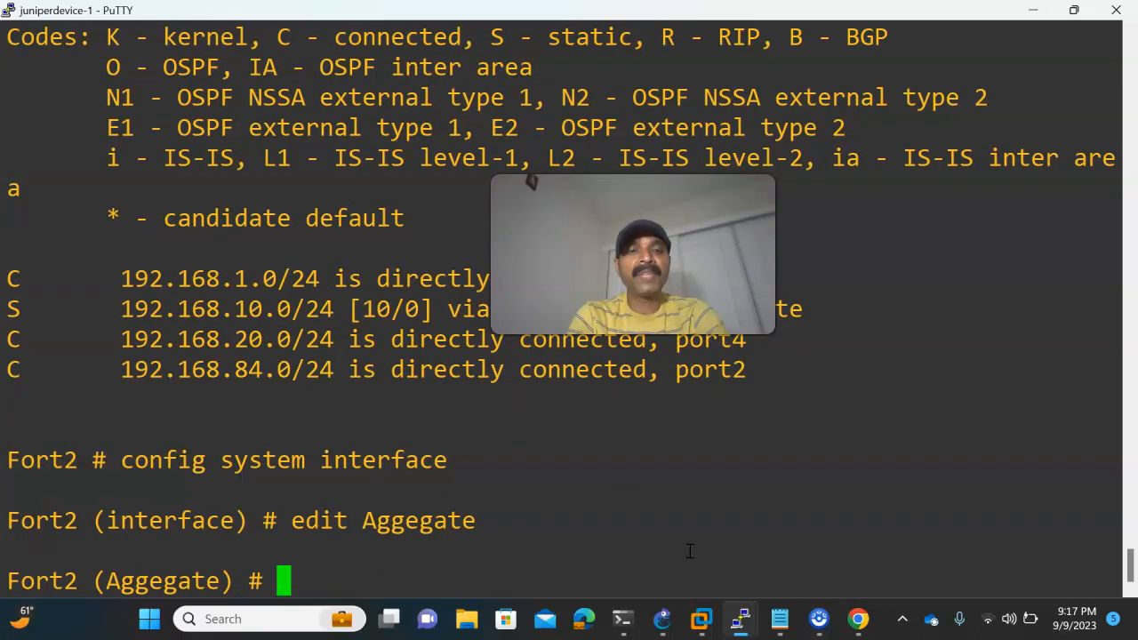
- Set Fort2's Aggegate interface to lacp-mode passive and save it with end
type("set ")
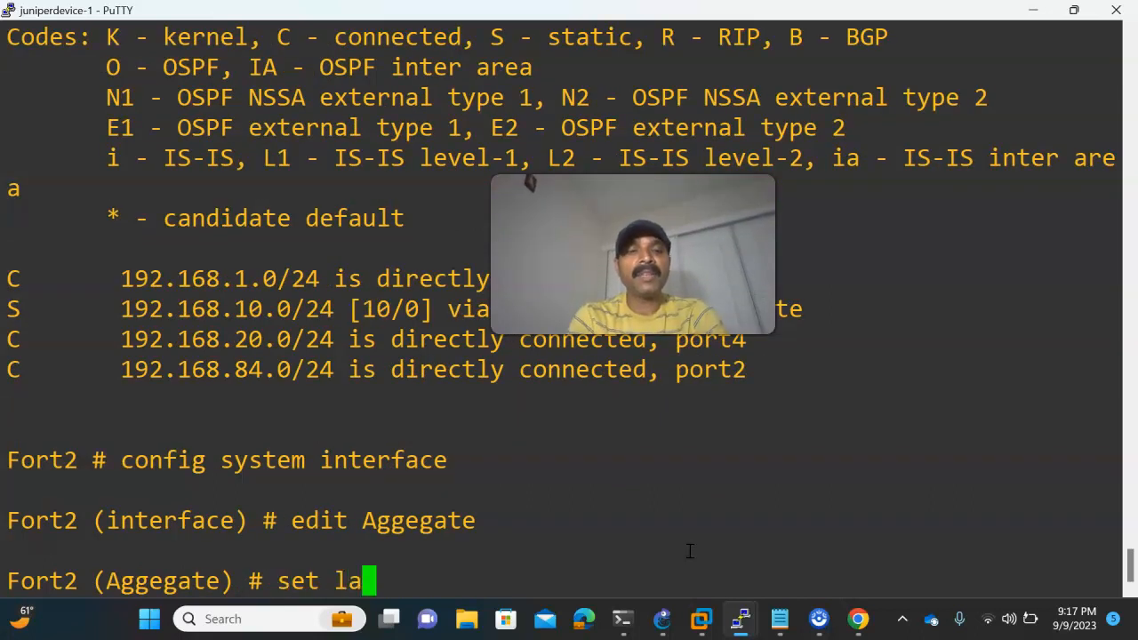
type("la")
key("Tab")
type("pa")
key("Tab")
key("Return")
key("Return")
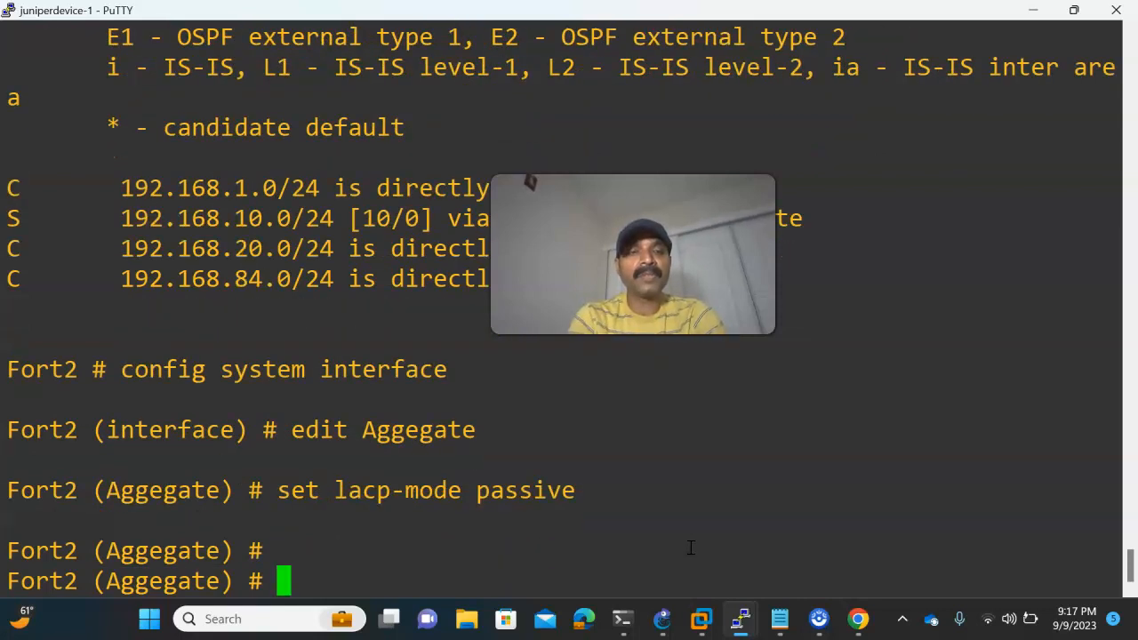
type("end")
key("Return")
- Return to Fort1's console and run diagnose netlink aggregate name Aggregate
mouse_move(724, 605)
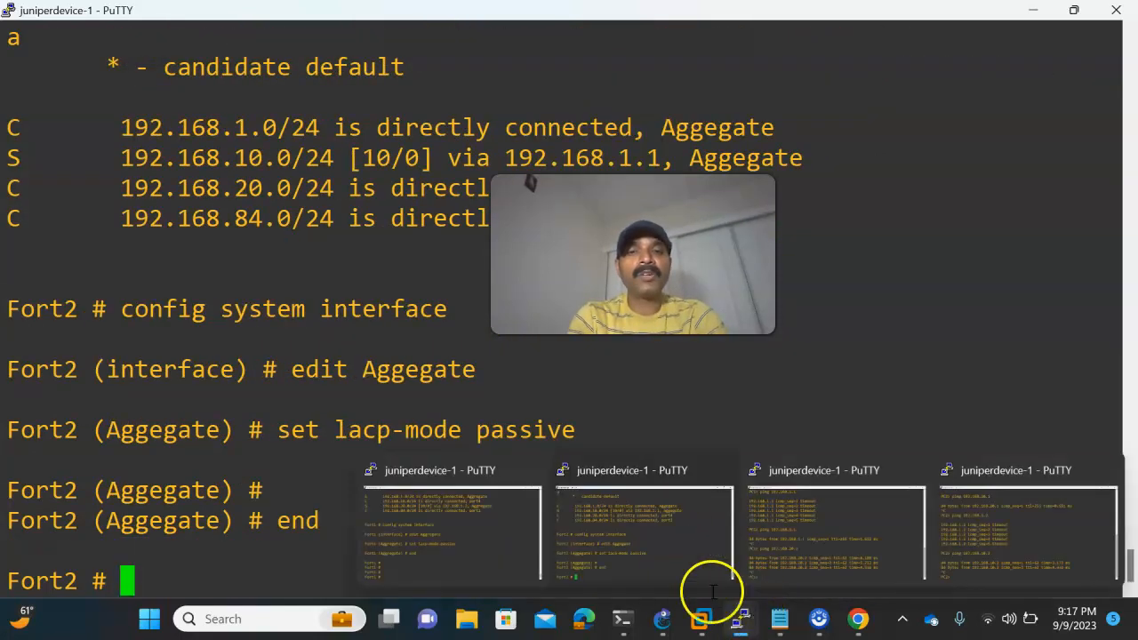
left_click(507, 552)
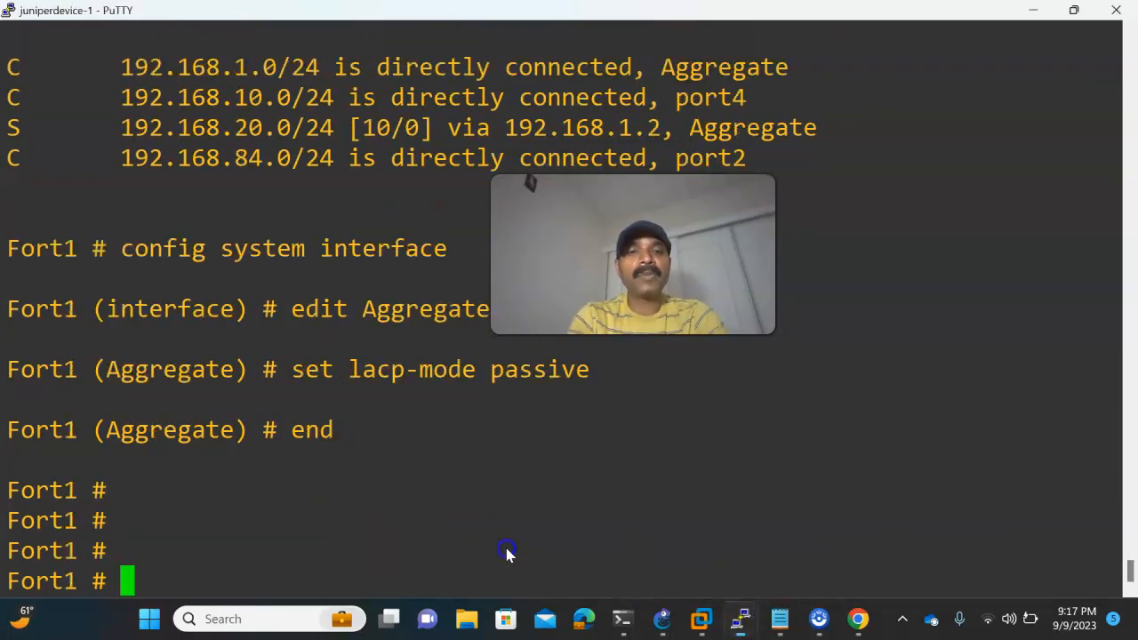
left_click(683, 545)
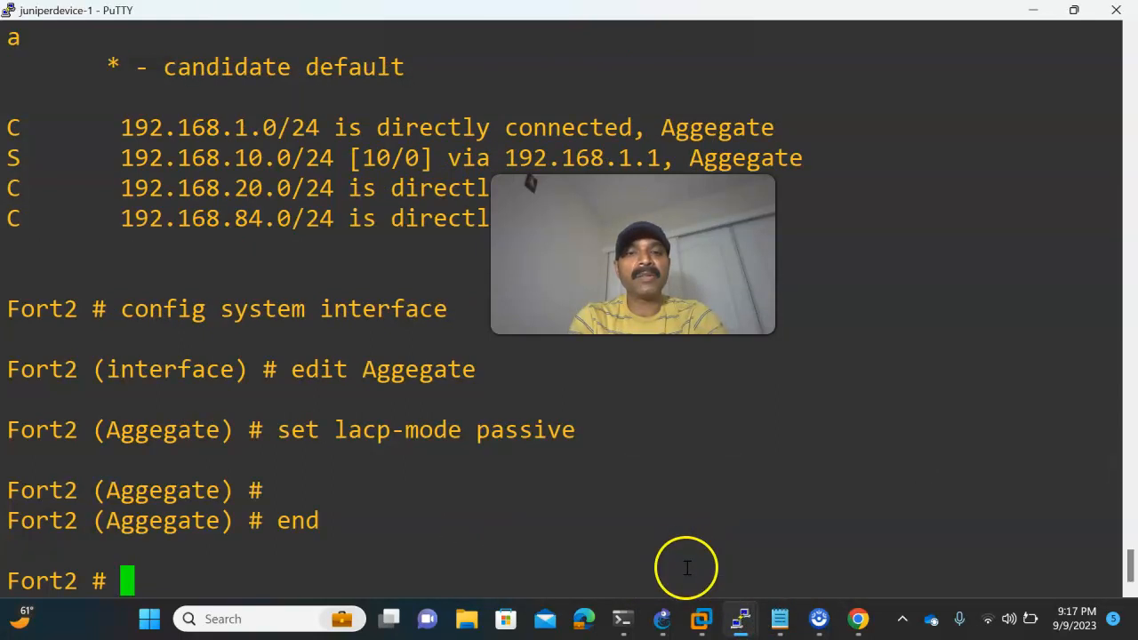
left_click(444, 542)
type("di")
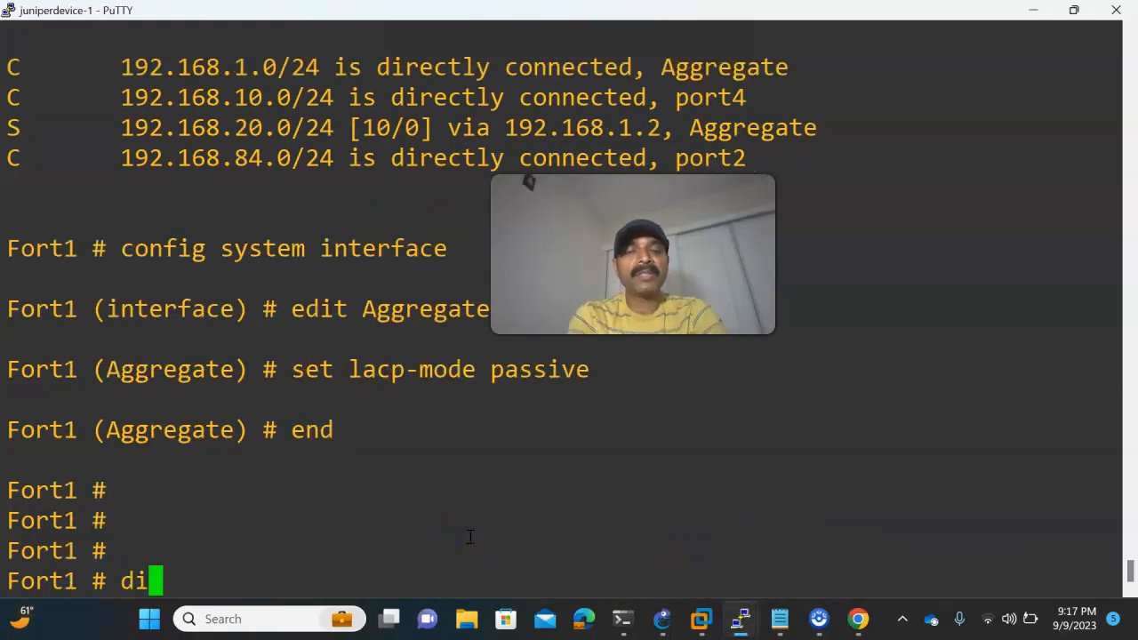
type("agnose netlink ")
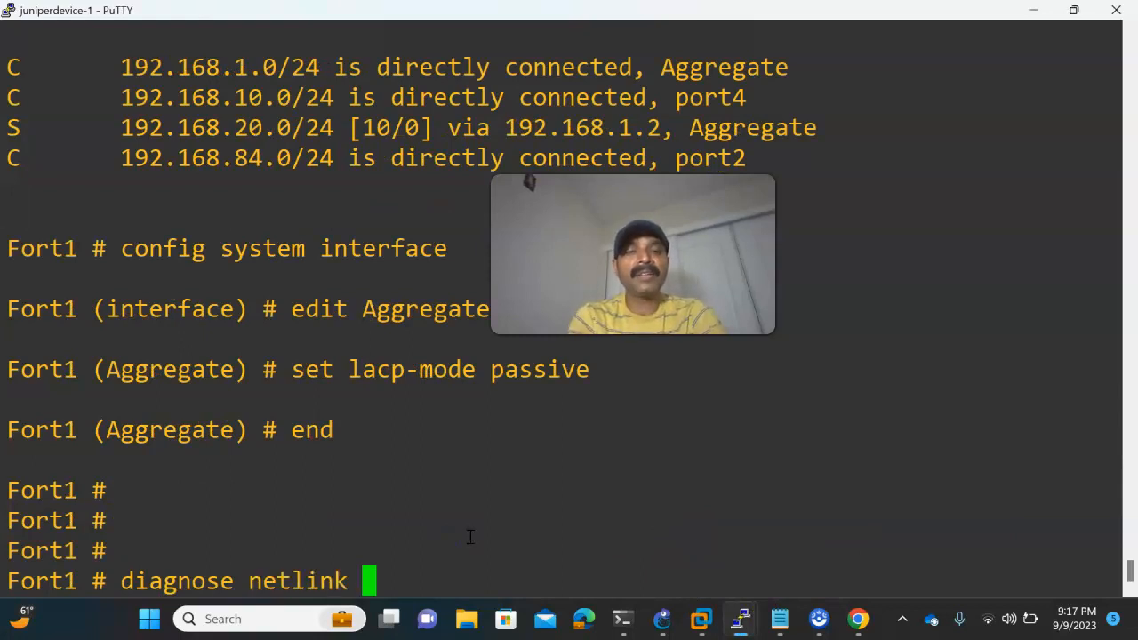
type("aggregate name Agg")
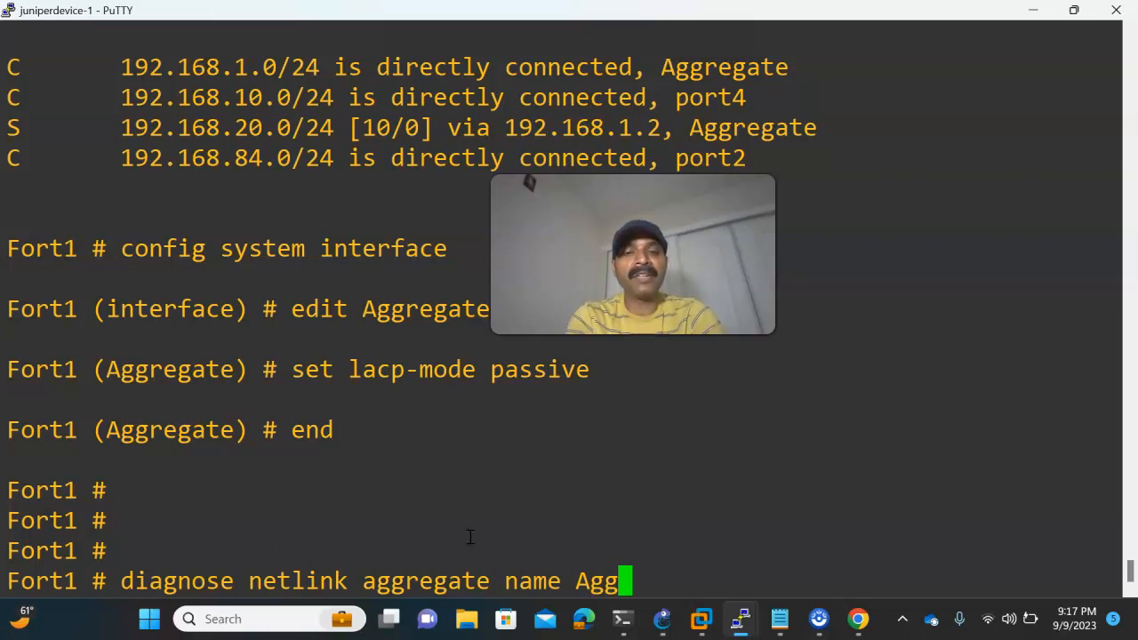
type("regate")
key("Return")
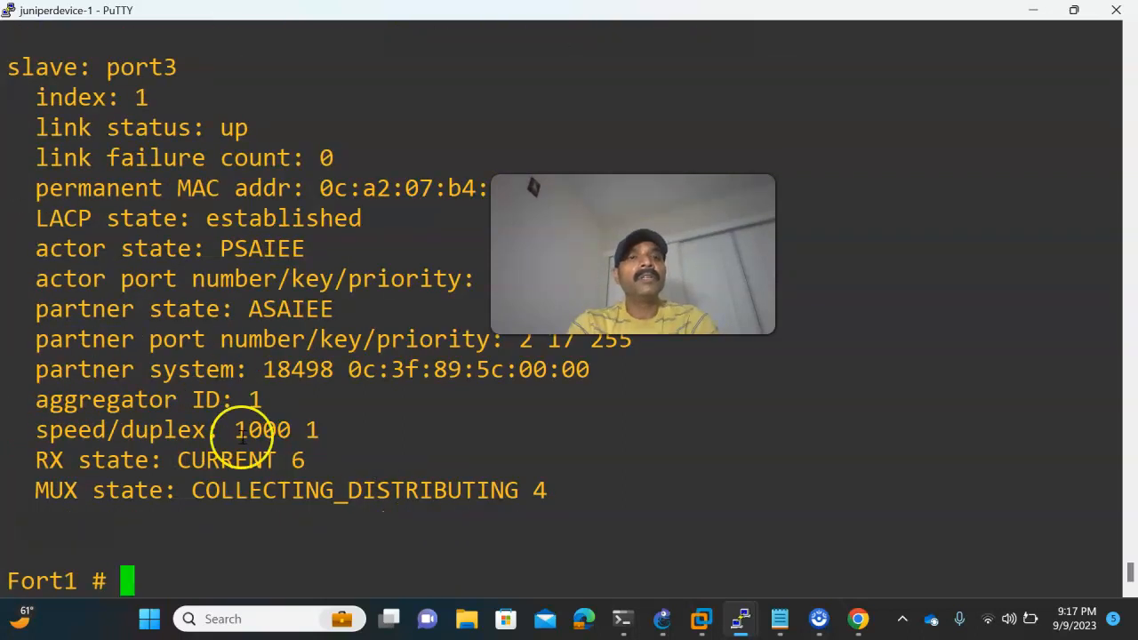
key("Return")
key("Return")
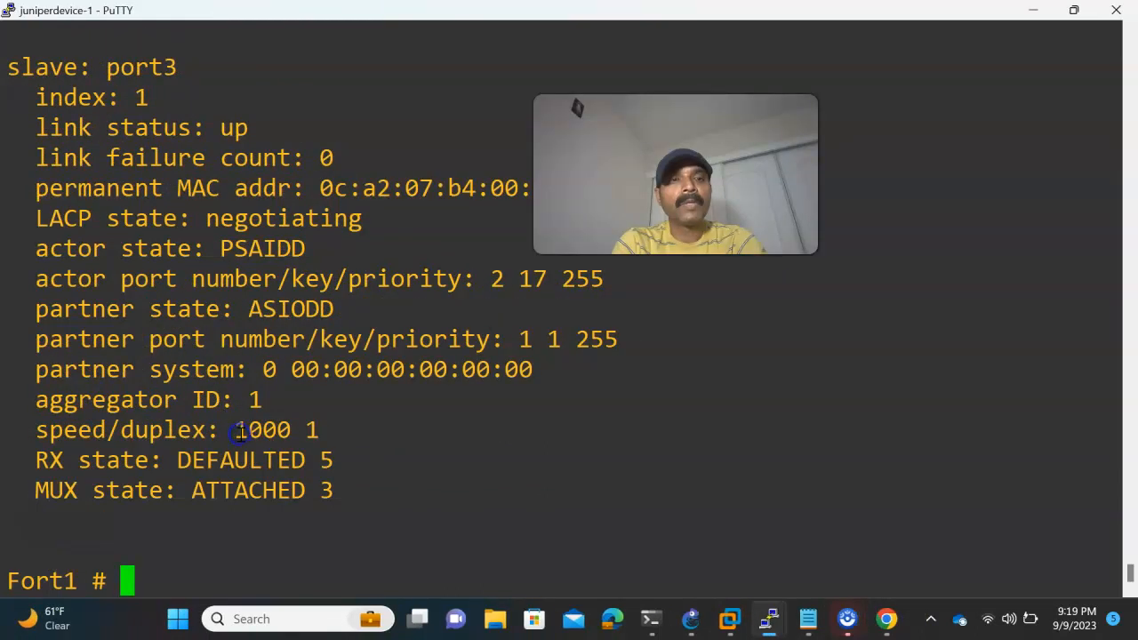
- Examine the LACP state of member port1 in Fort1's aggregate diagnostic output
scroll(283, 438, "up", 3)
scroll(284, 438, "down", 3)
scroll(283, 439, "up", 3)
scroll(216, 336, "up", 3)
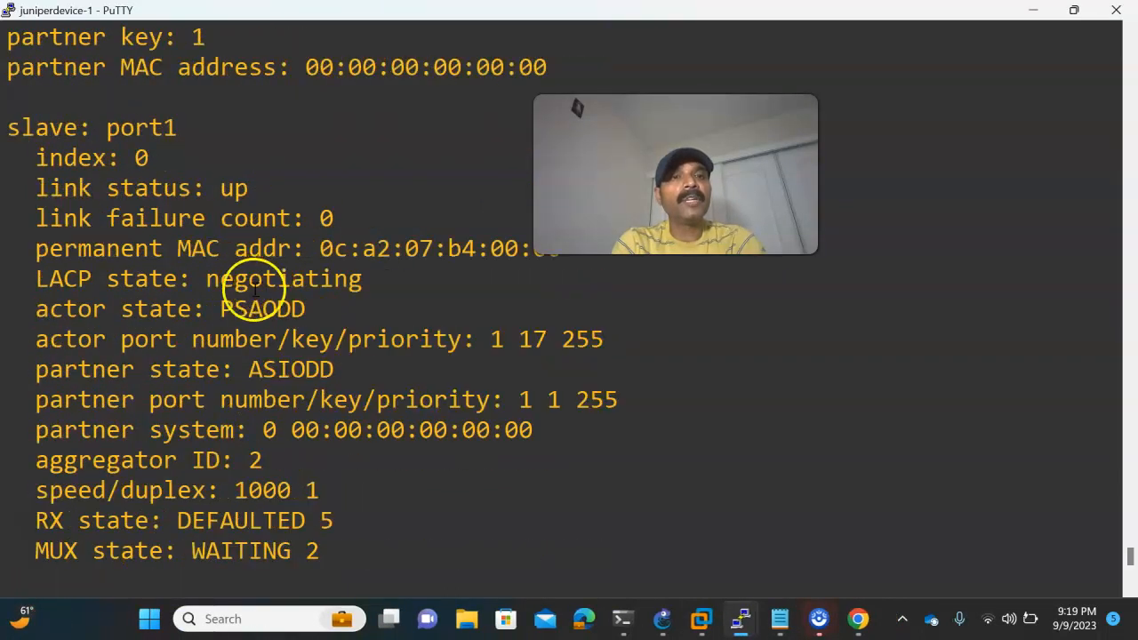
left_click_drag(207, 281, 386, 278)
left_click(406, 339)
- Rerun the previous aggregate diagnostic in Fort2's console and examine the LACP states of port3 and port1
mouse_move(727, 606)
left_click(636, 538)
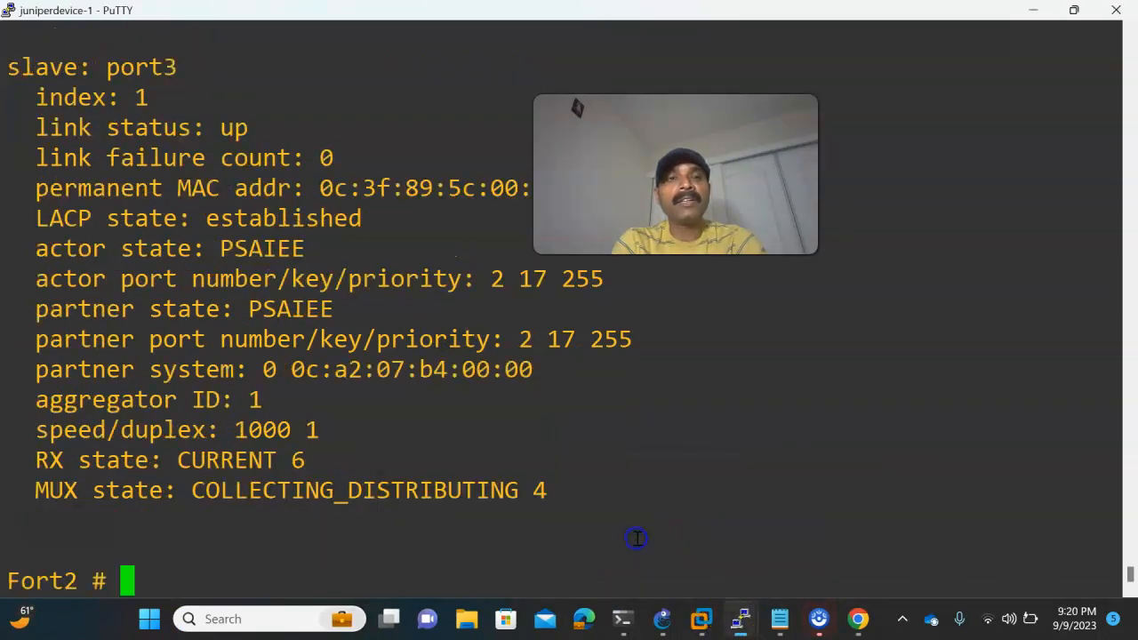
key("Up")
key("Return")
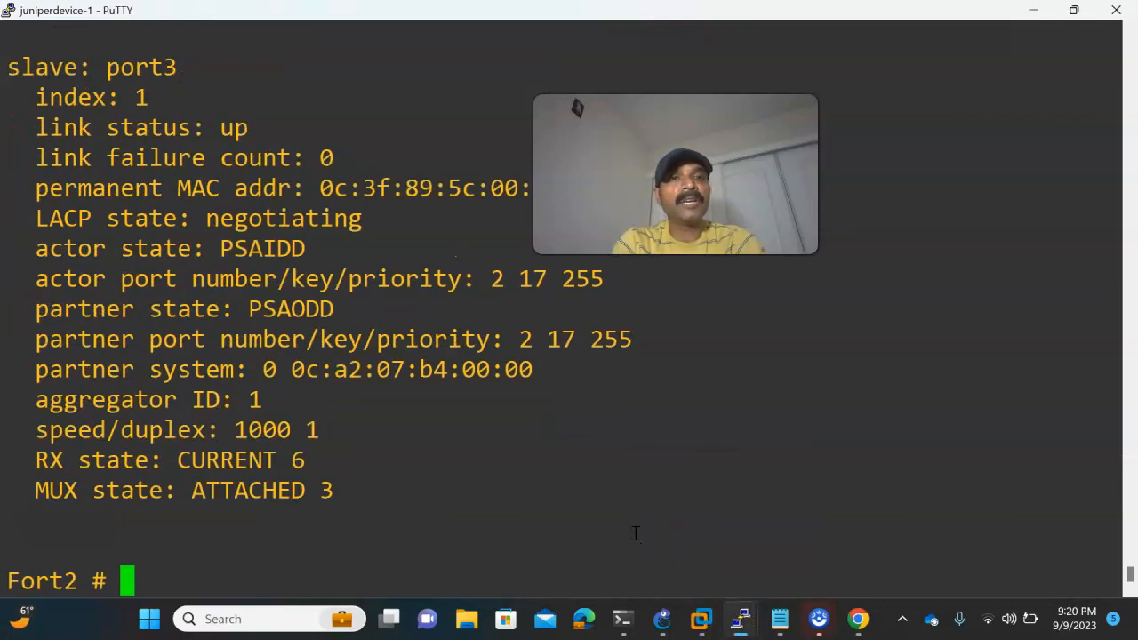
left_click_drag(192, 218, 360, 218)
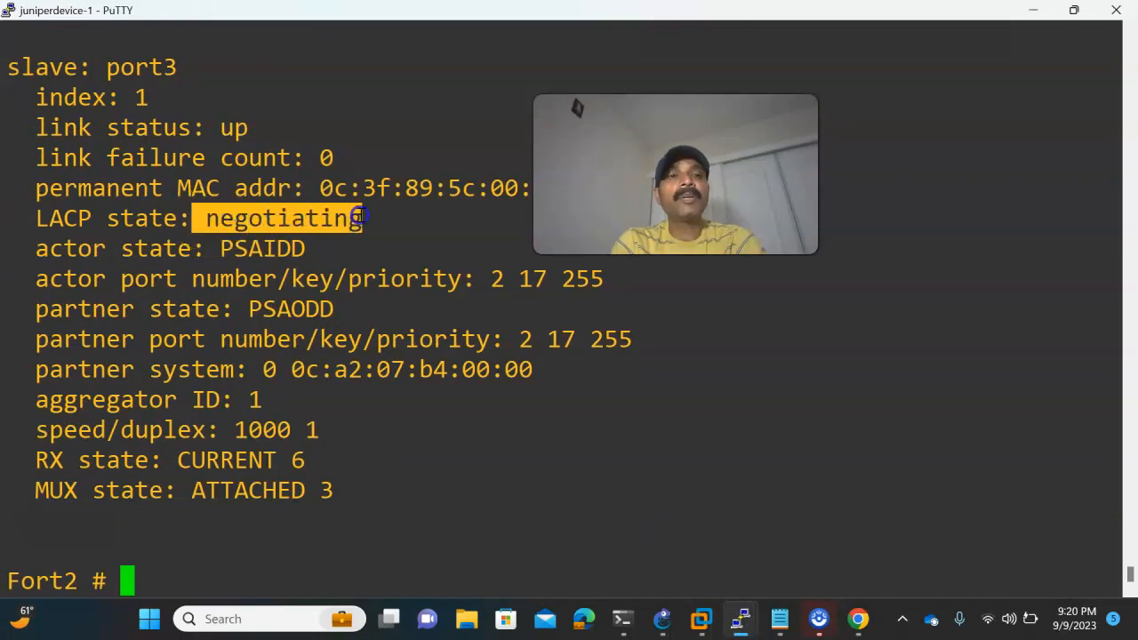
scroll(381, 312, "up", 6)
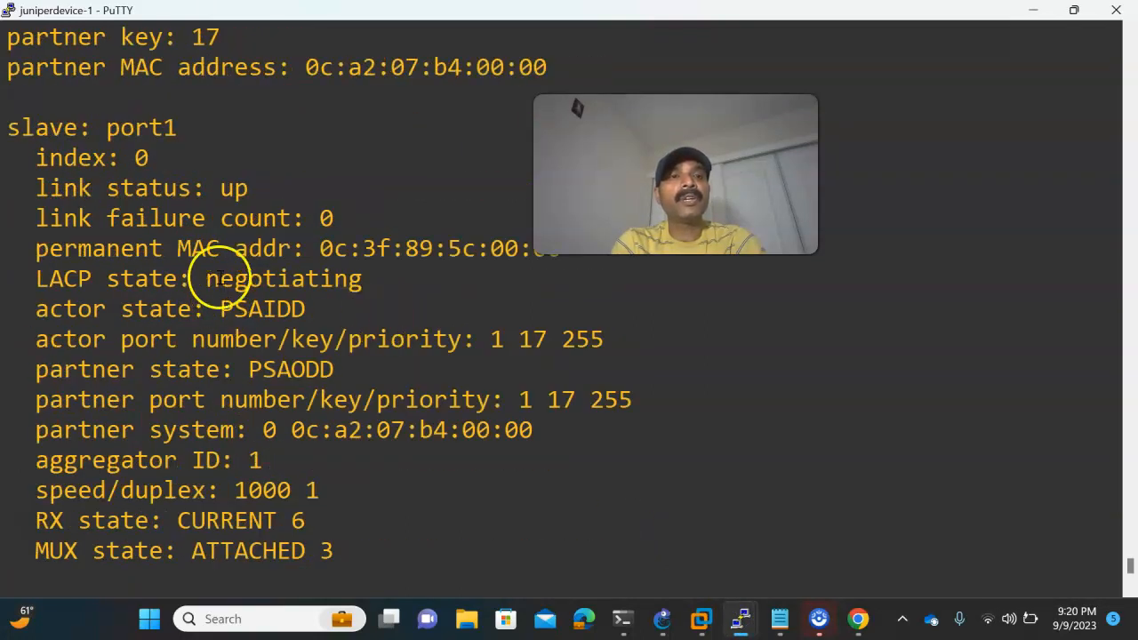
- Review the links between Fort1 and Fort2 in GNS3, then check the port1 and port3 LACP states in Fort1's console
left_click(663, 619)
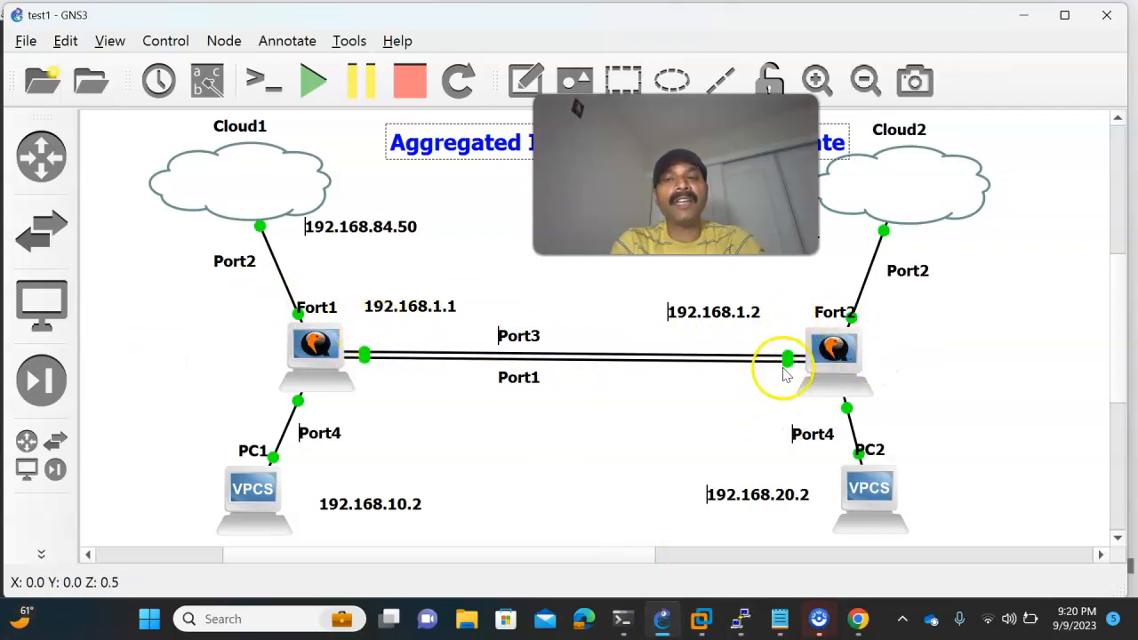
left_click_drag(711, 218, 546, 236)
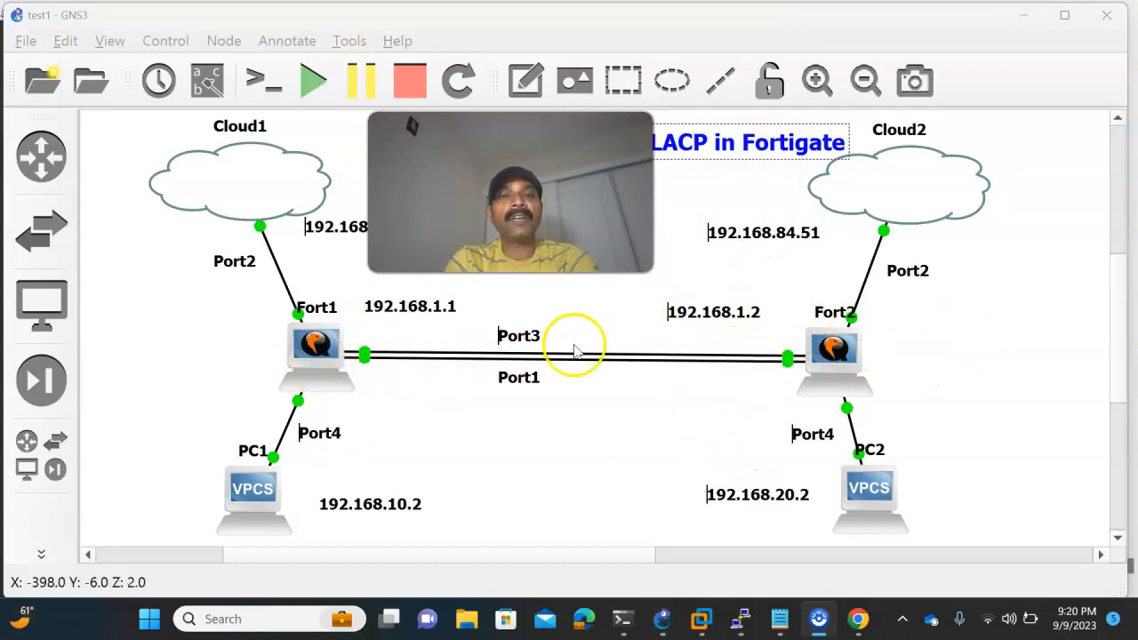
mouse_move(737, 614)
left_click(472, 541)
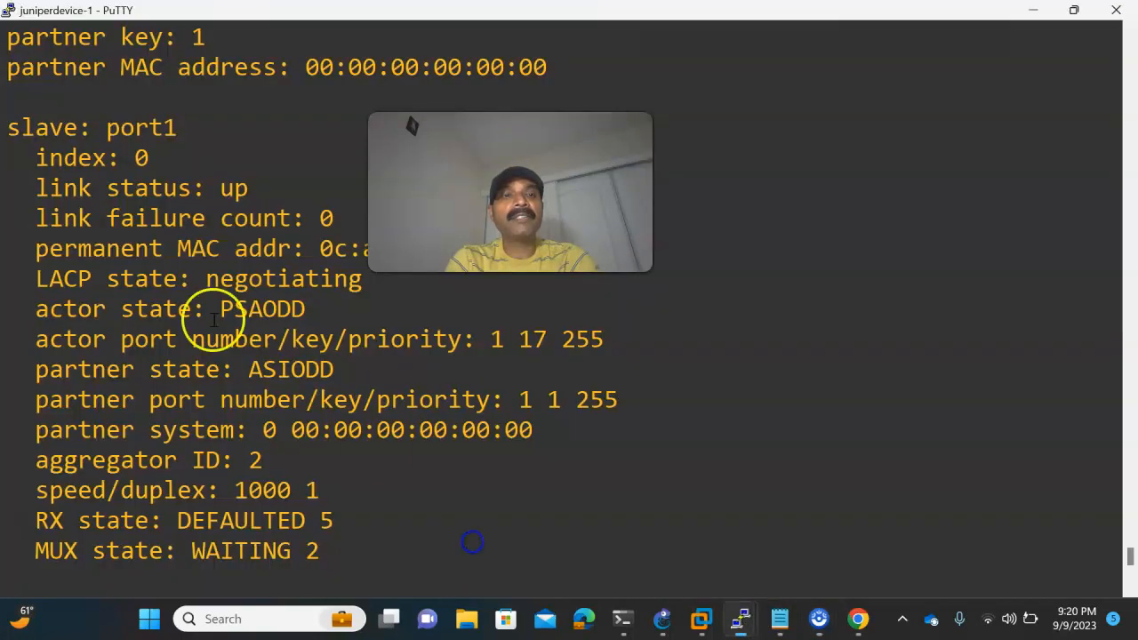
scroll(490, 389, "down", 6)
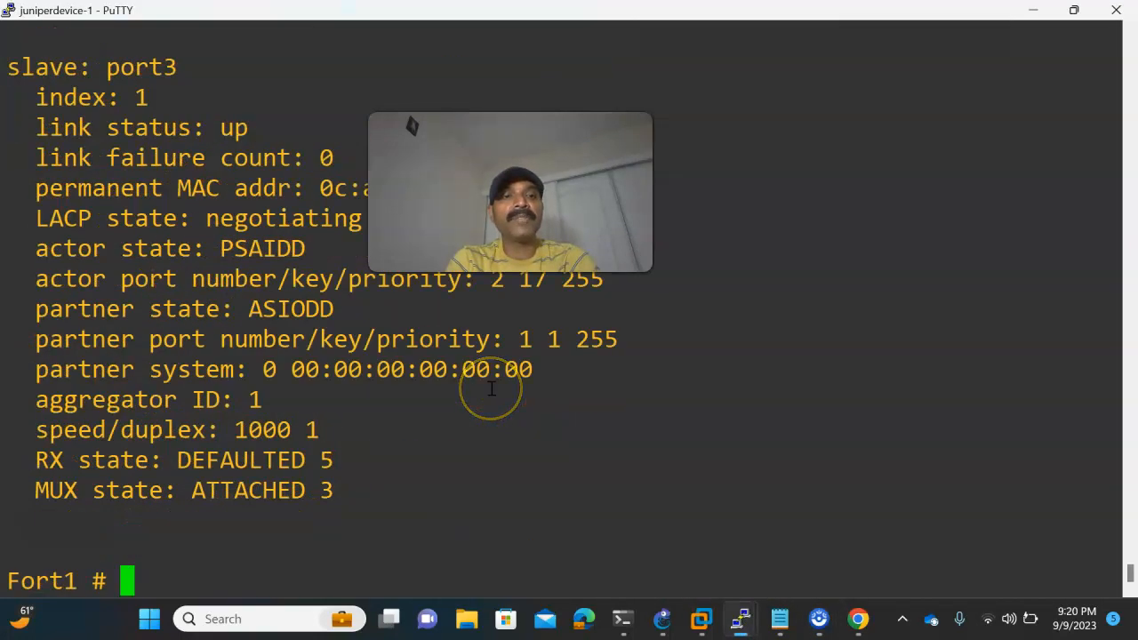
- Enter the system interface configuration on Fort1 and open the Aggregate interface for editing
type("con")
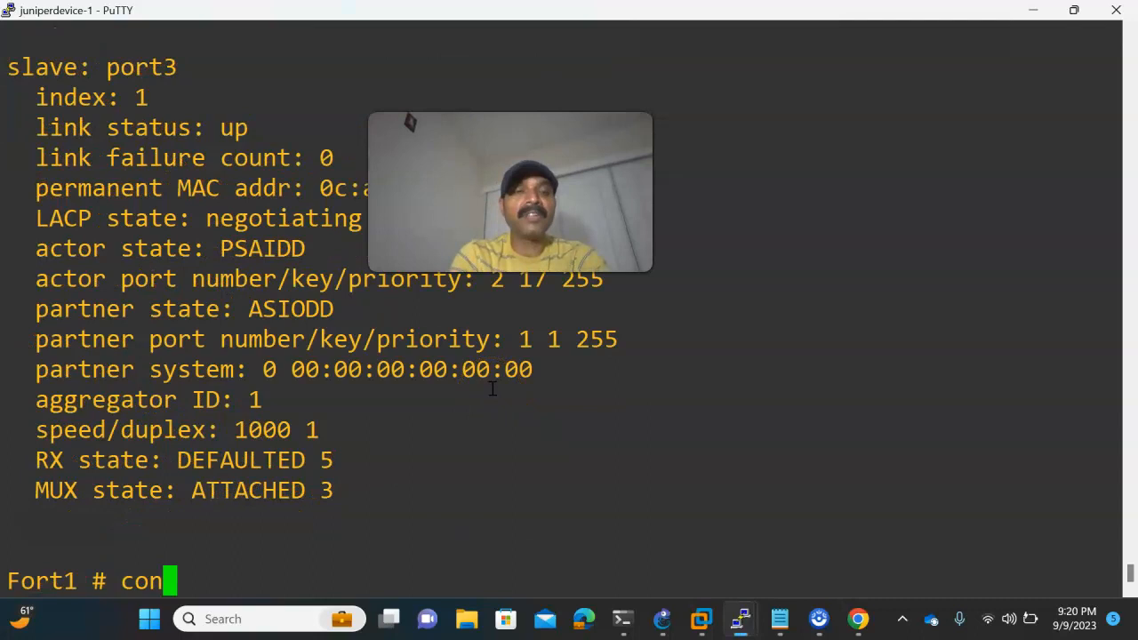
type("fig ")
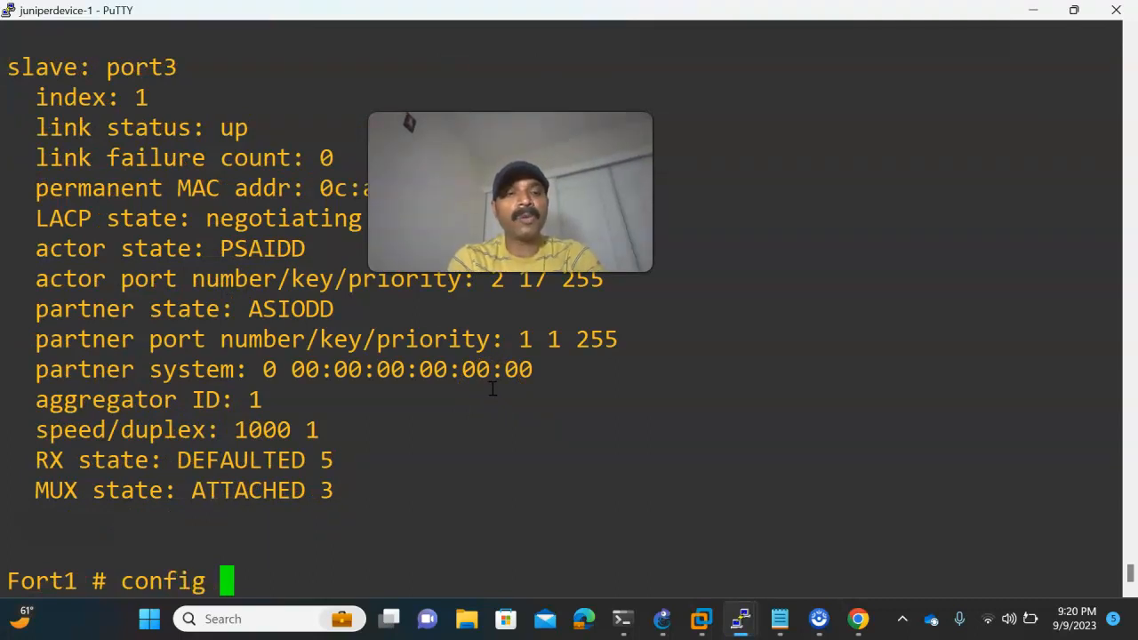
type("system ")
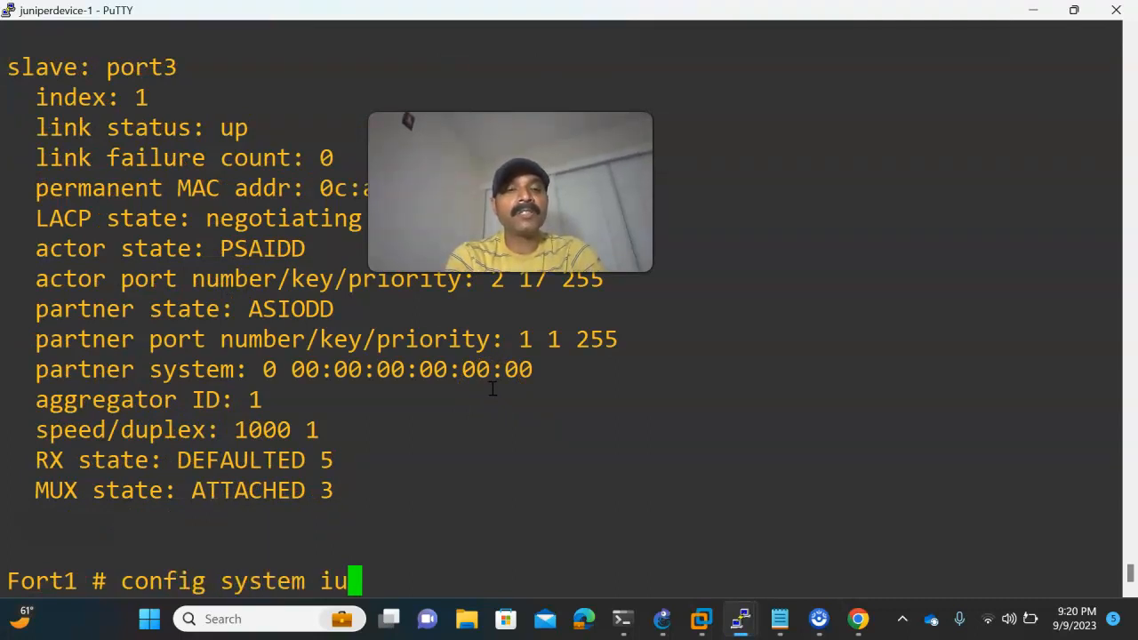
type("inte")
key("Tab")
key("Return")
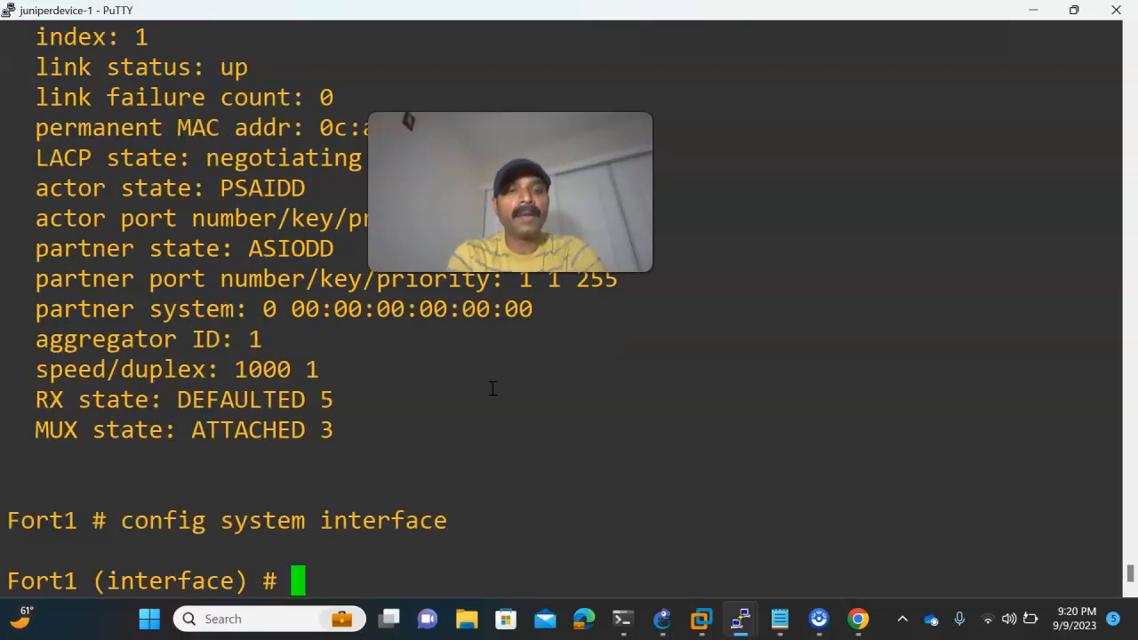
type("edit A")
key("Tab")
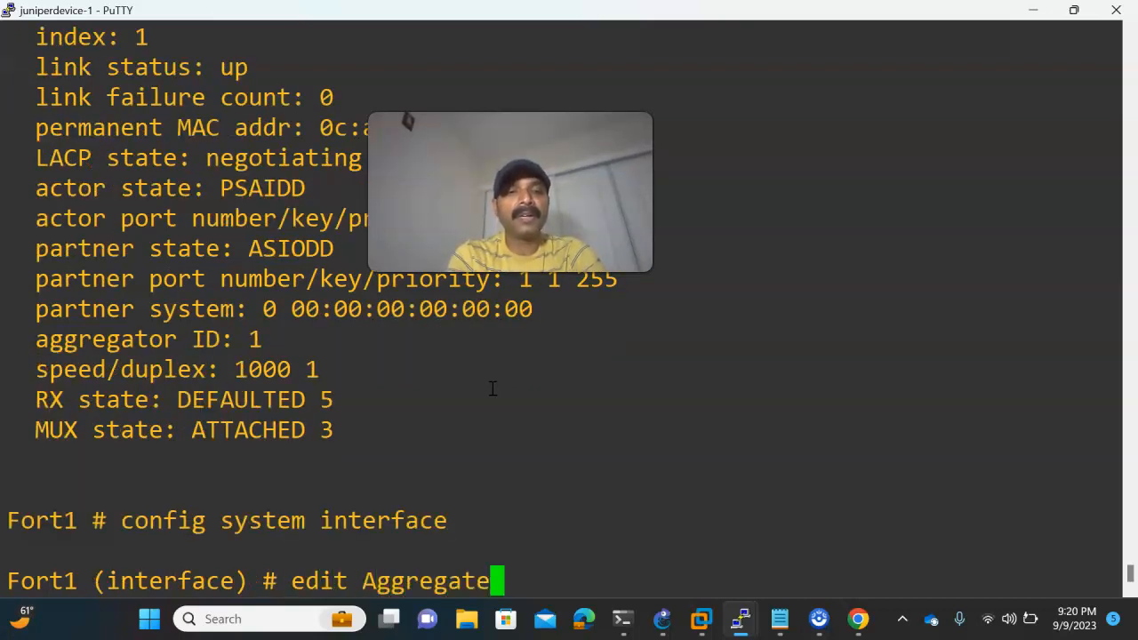
key("Return")
- Set the Aggregate interface's lacp-mode to active on Fort1 and end the configuration to save it
type("set lacp-mode a")
key("Tab")
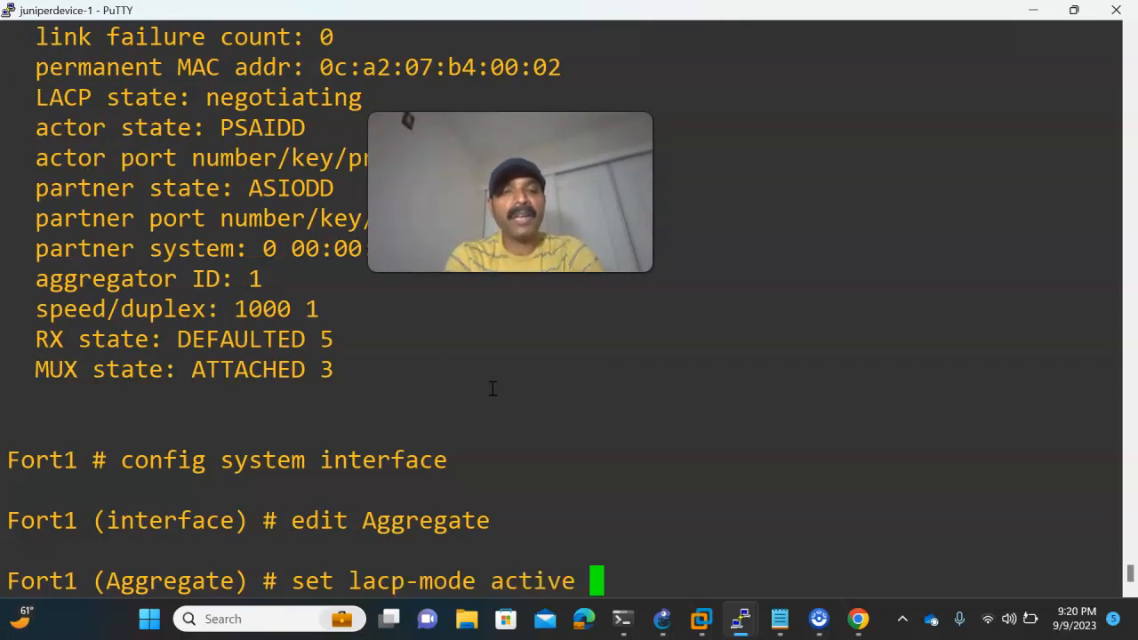
key("Return")
key("Return")
type("end")
key("Return")
key("Return")
key("Return")
key("Return")
key("Return")
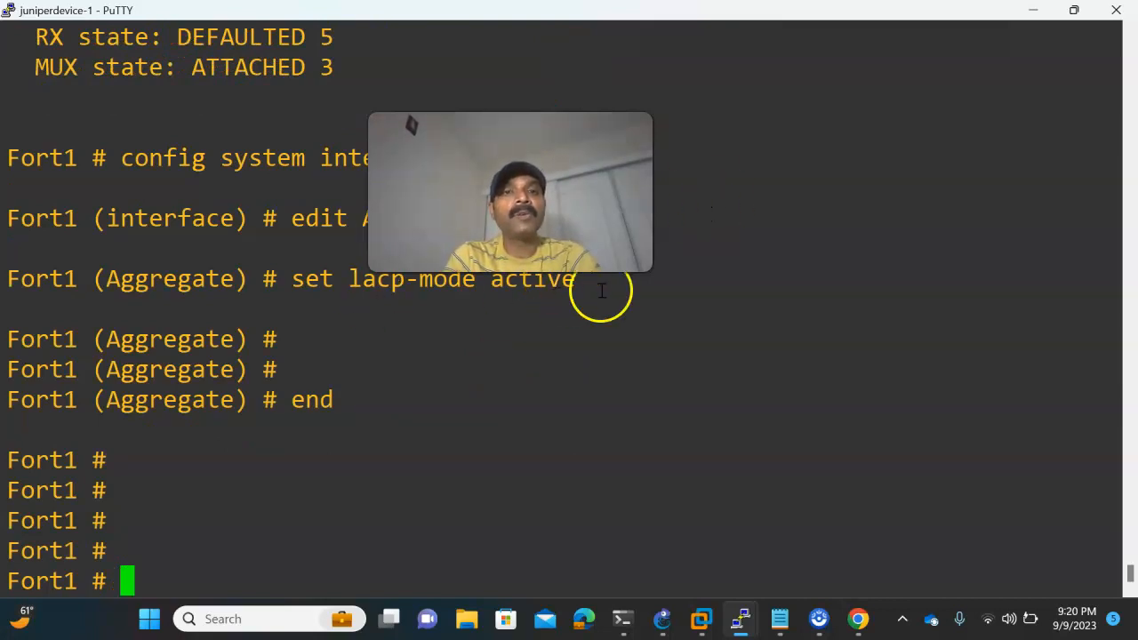
- Rerun the aggregate diagnostic on Fort1 and examine the LACP mode and the LACP state of port3
scroll(134, 373, "up", 3)
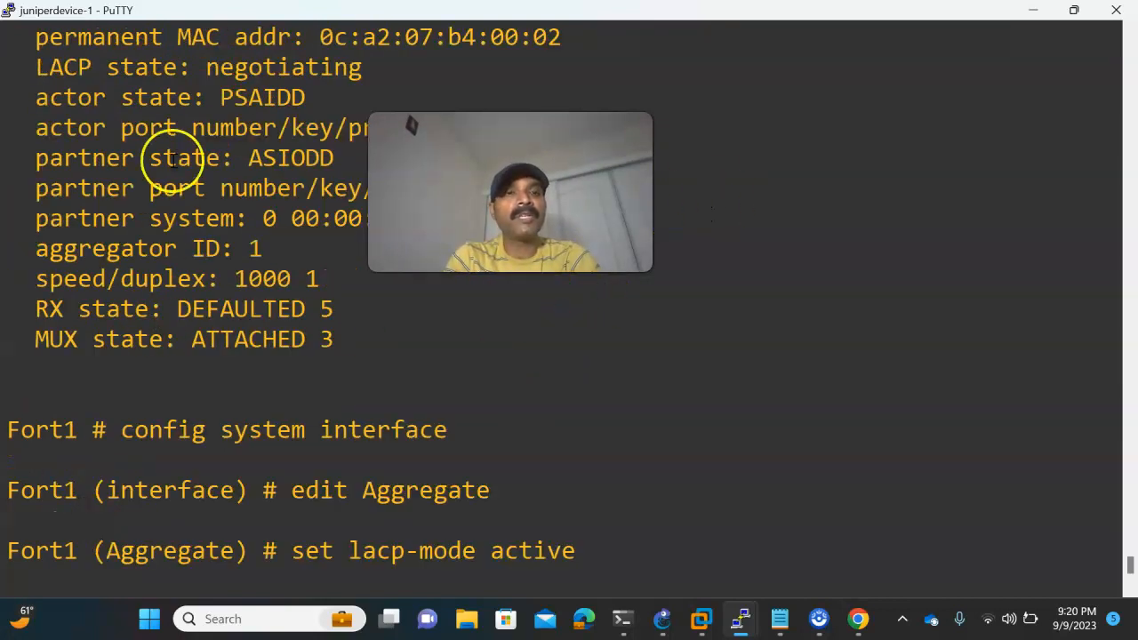
scroll(254, 407, "down", 3)
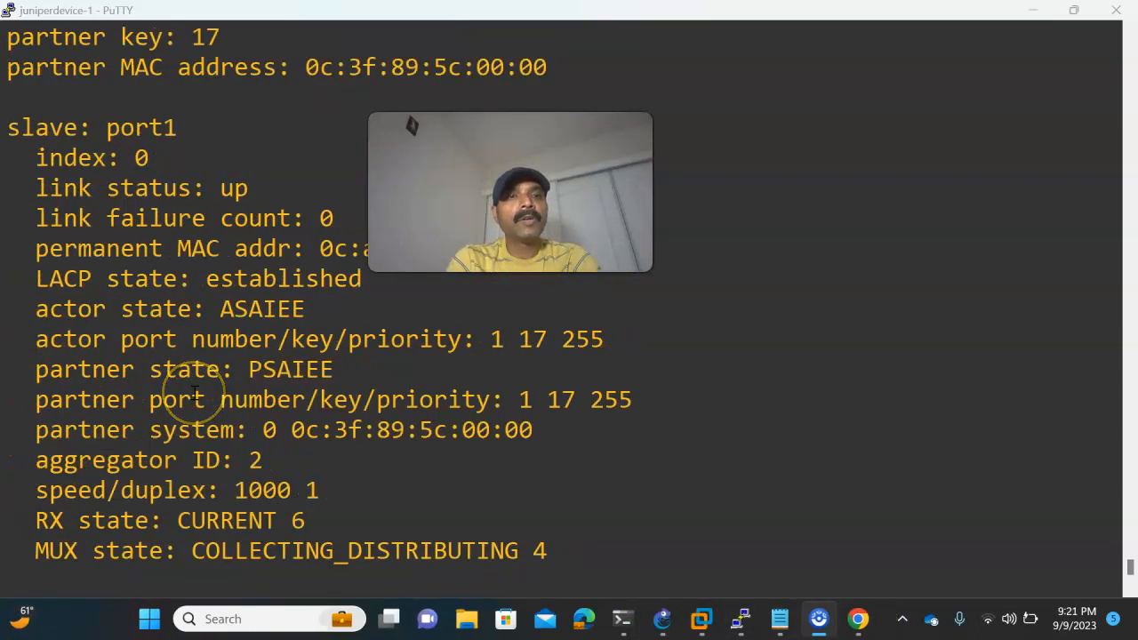
scroll(194, 393, "up", 12)
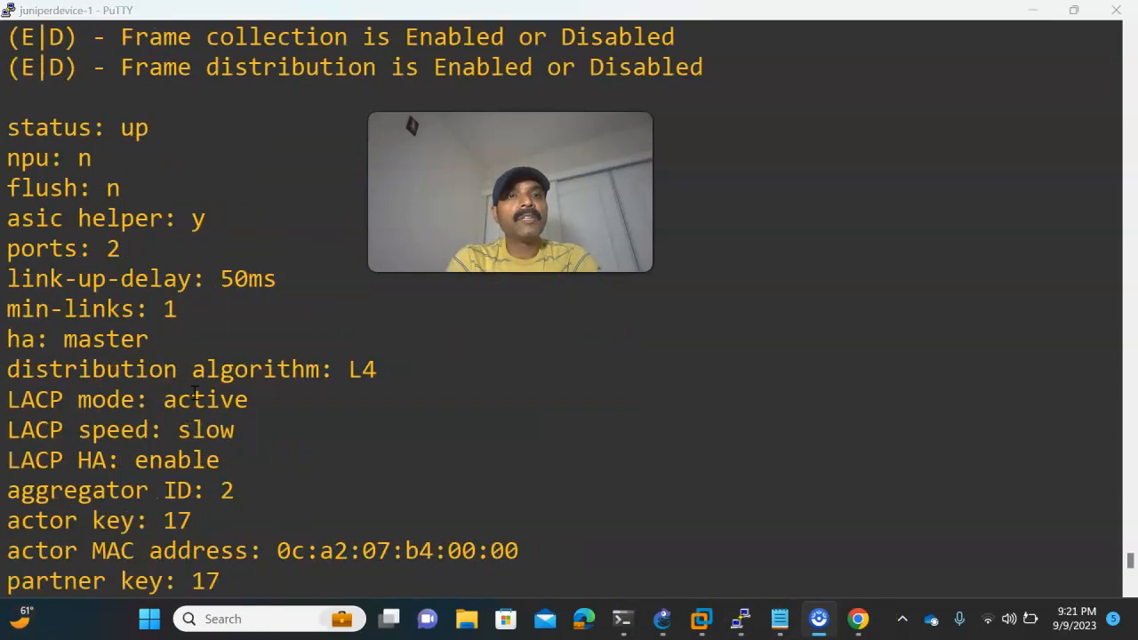
scroll(312, 310, "down", 12)
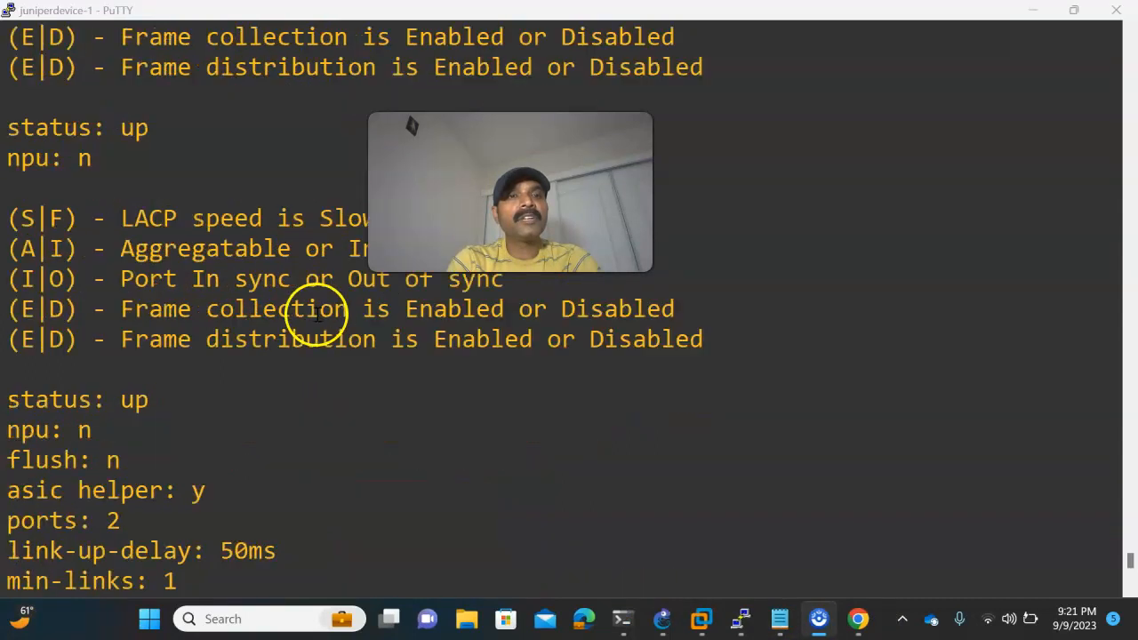
scroll(382, 329, "down", 8)
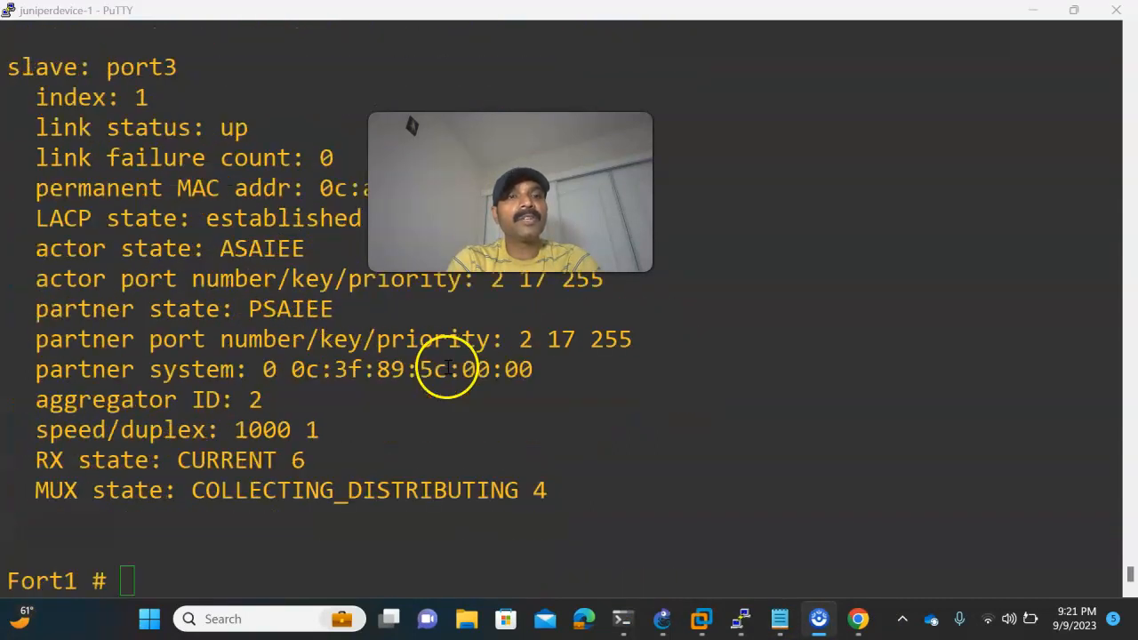
- Switch to the GNS3 topology and review the Port3 and Port1 links between Fort1 and Fort2
left_click(664, 613)
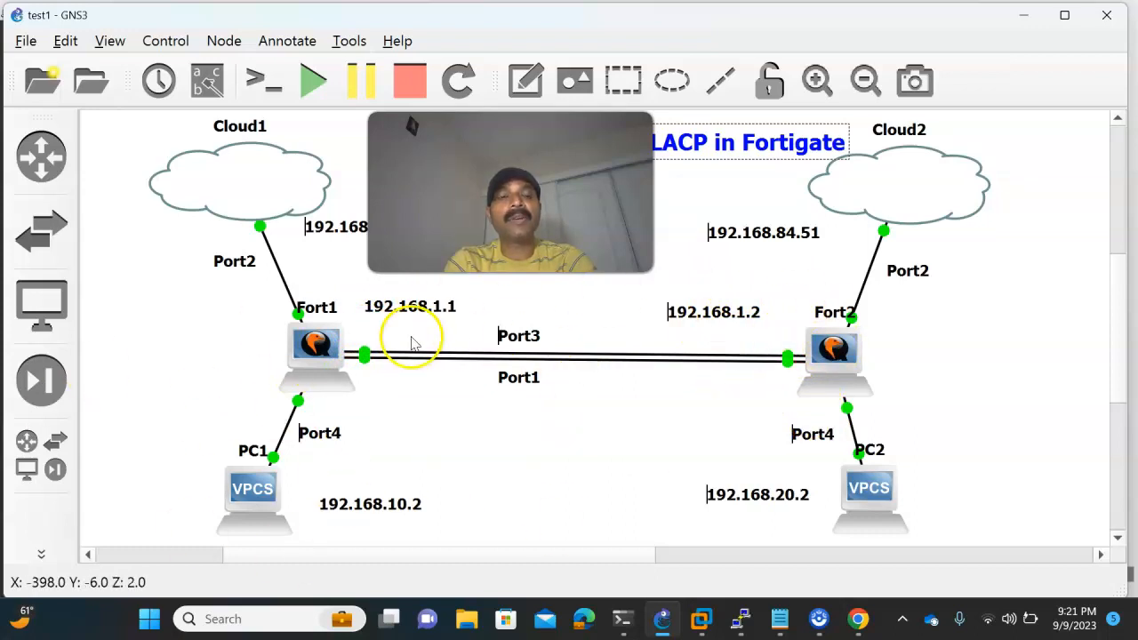
left_click_drag(498, 227, 359, 230)
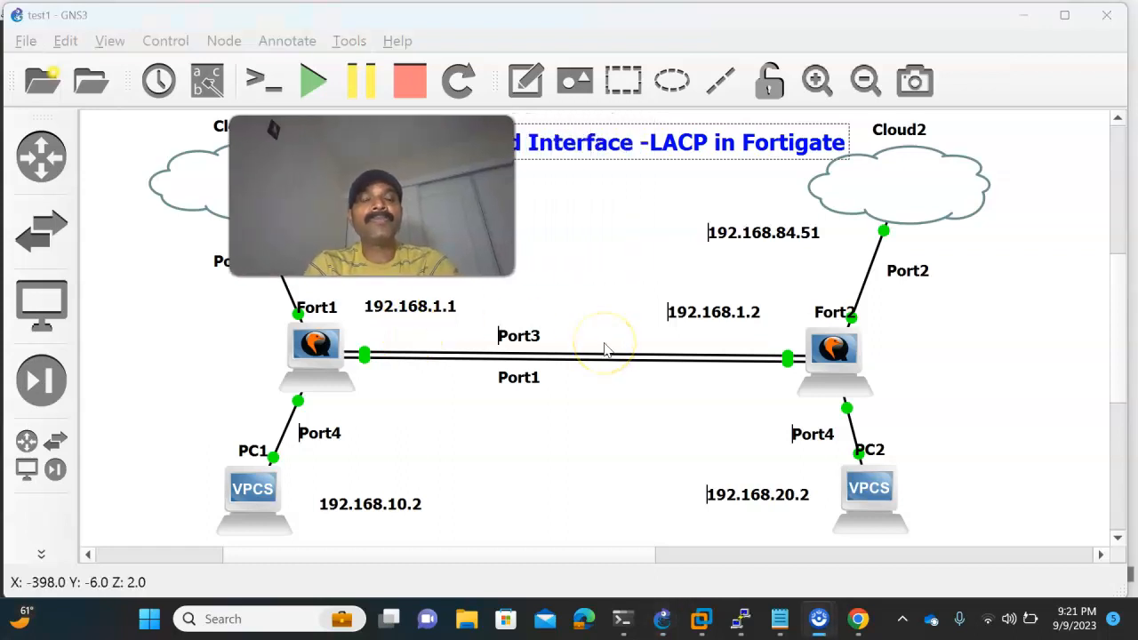